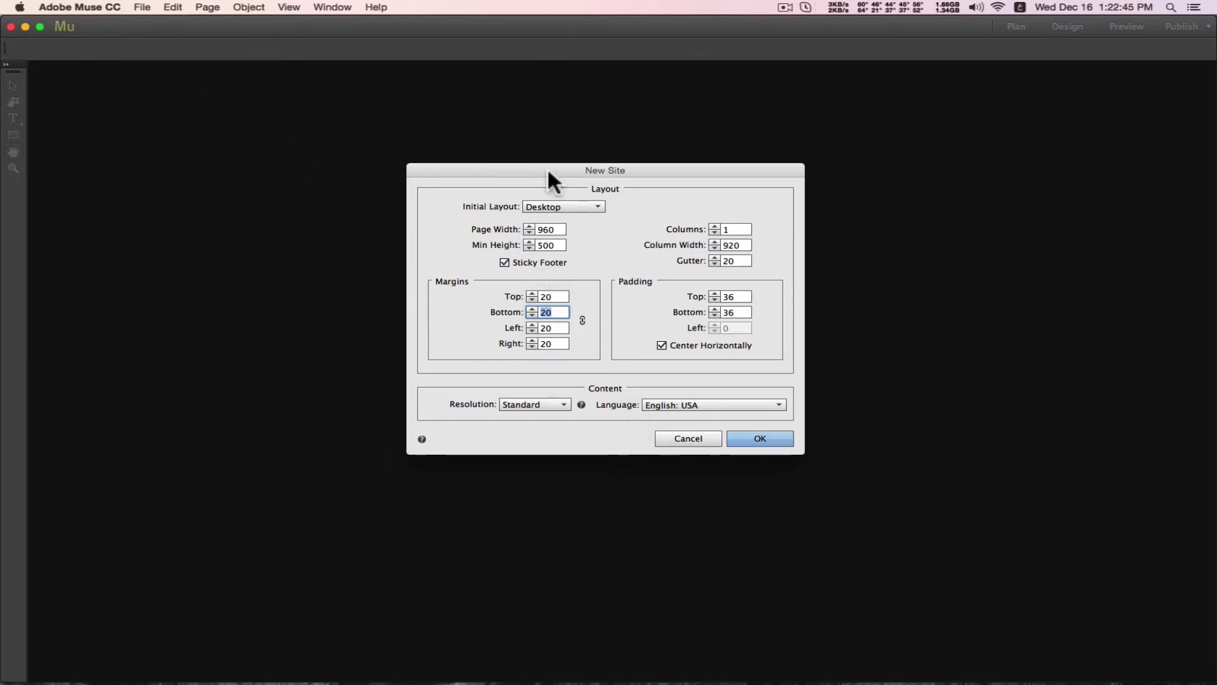
{"action": "left_click_drag", "start_coordinate": [547, 166], "coordinate": [512, 149]}
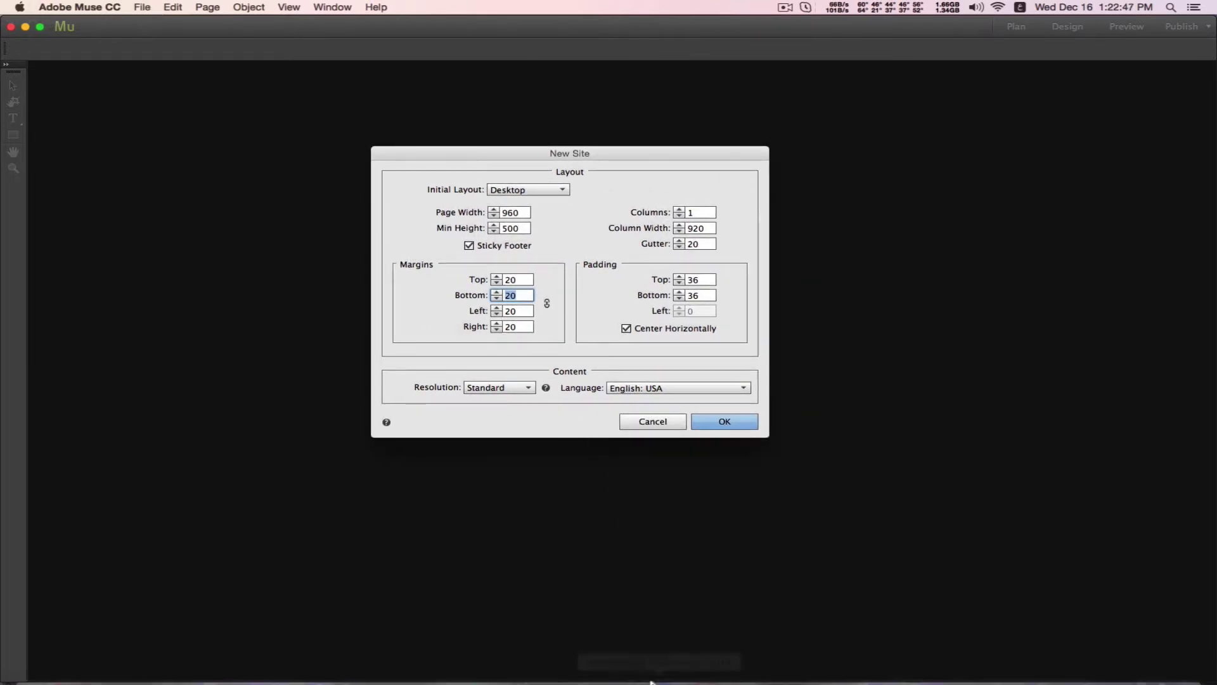
{"action": "mouse_move", "coordinate": [659, 677]}
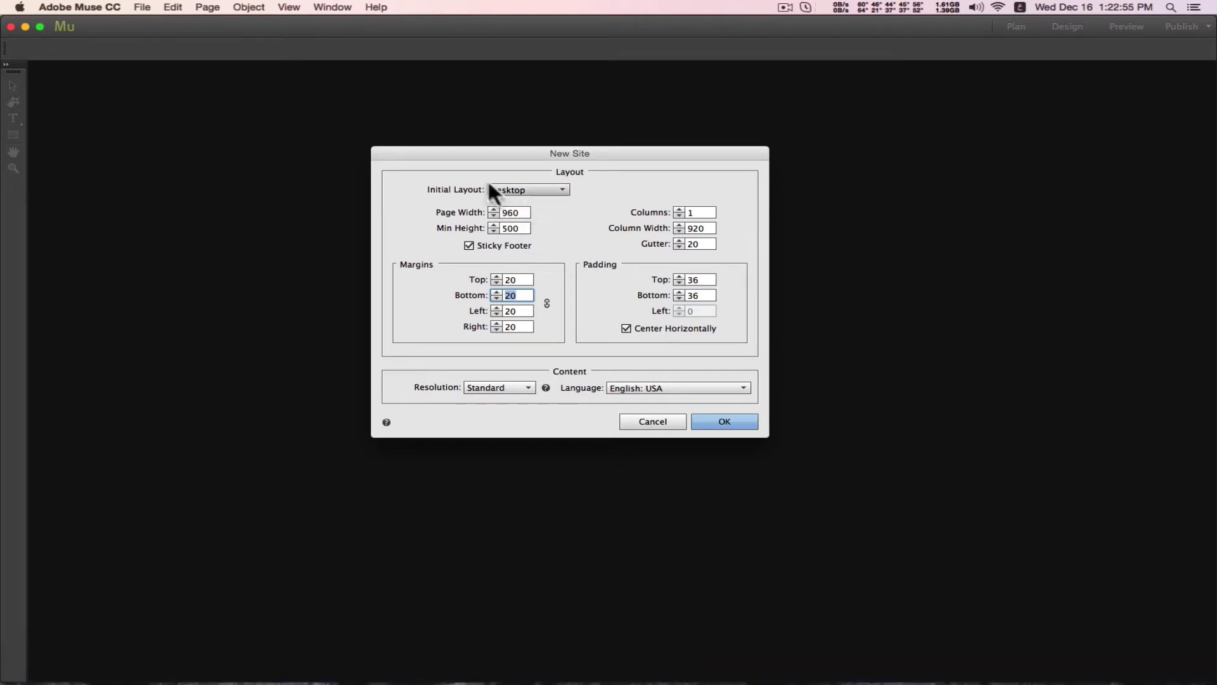
{"action": "left_click", "coordinate": [640, 421]}
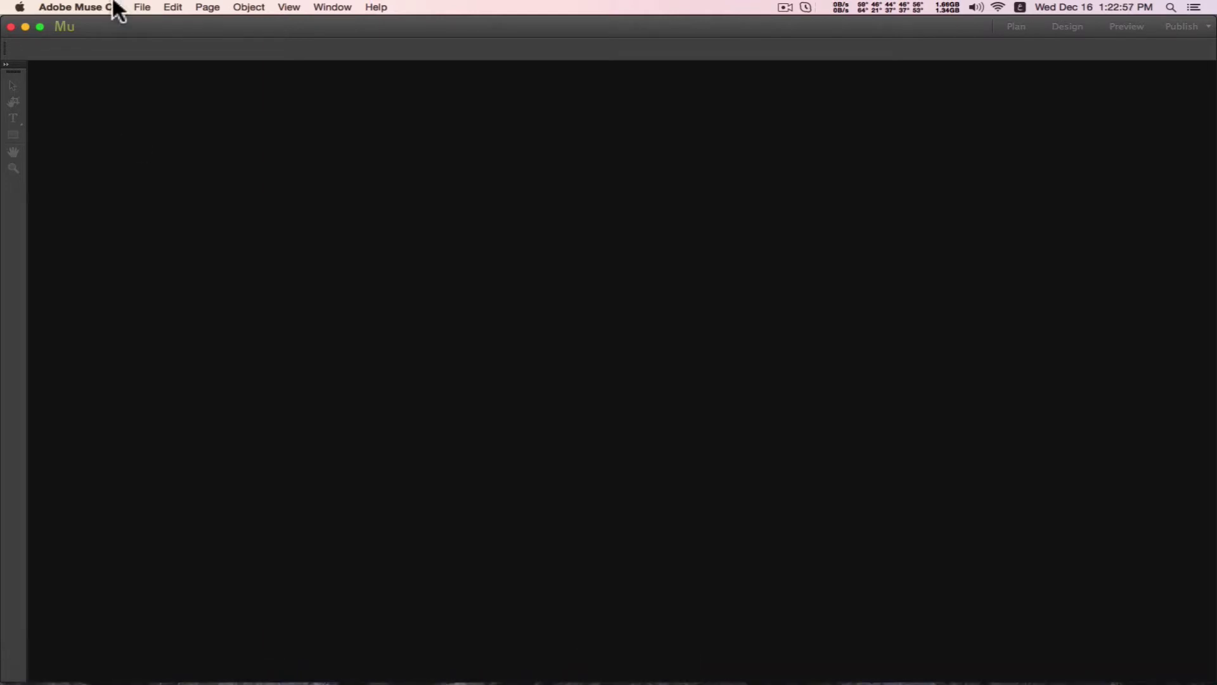
- Start a new site with the Desktop initial layout and check its page width and minimum height
{"action": "left_click", "coordinate": [146, 7]}
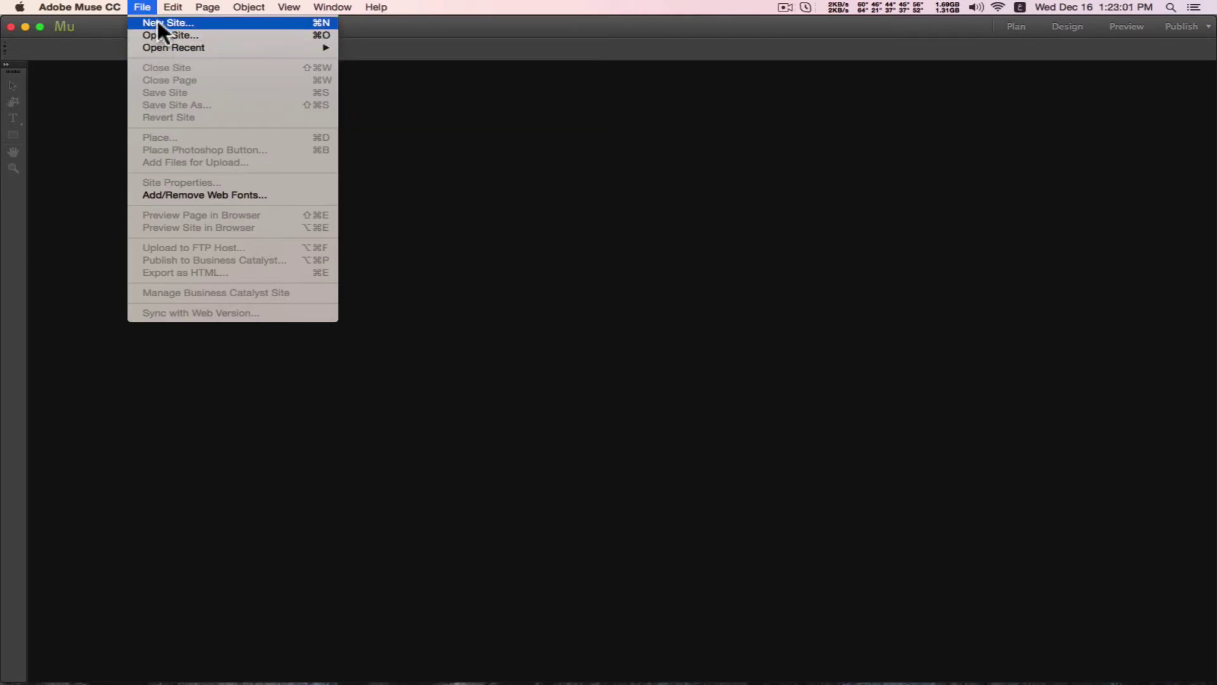
{"action": "left_click", "coordinate": [158, 23]}
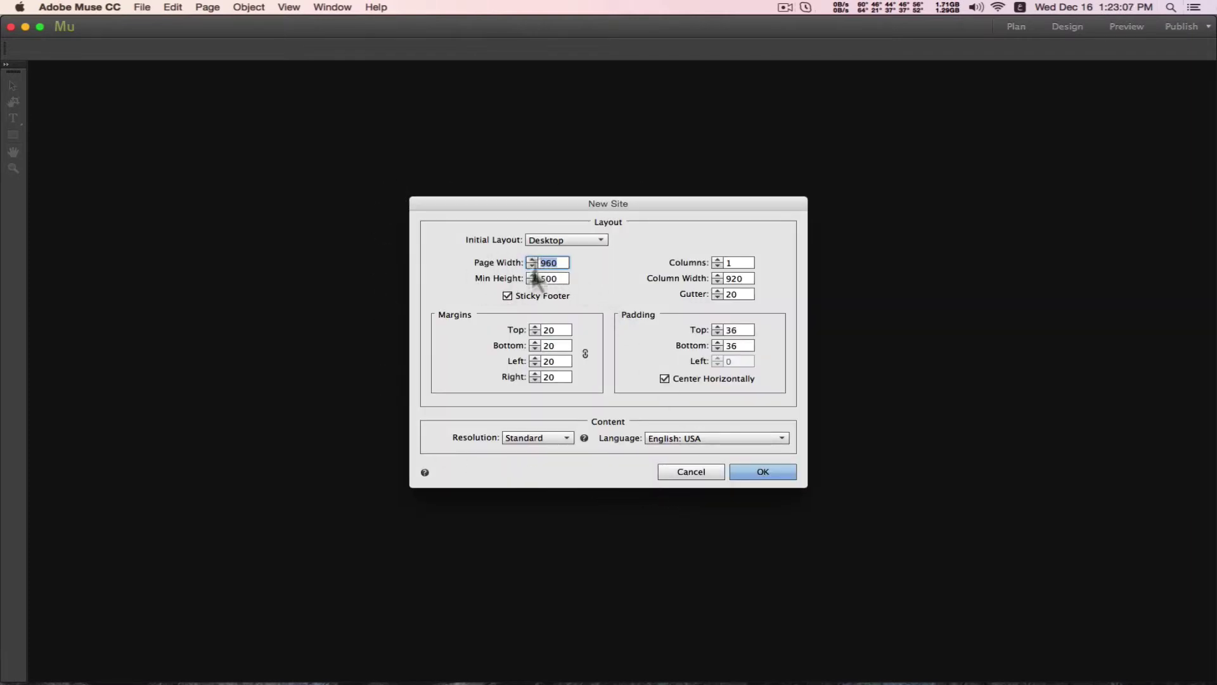
{"action": "left_click", "coordinate": [553, 236]}
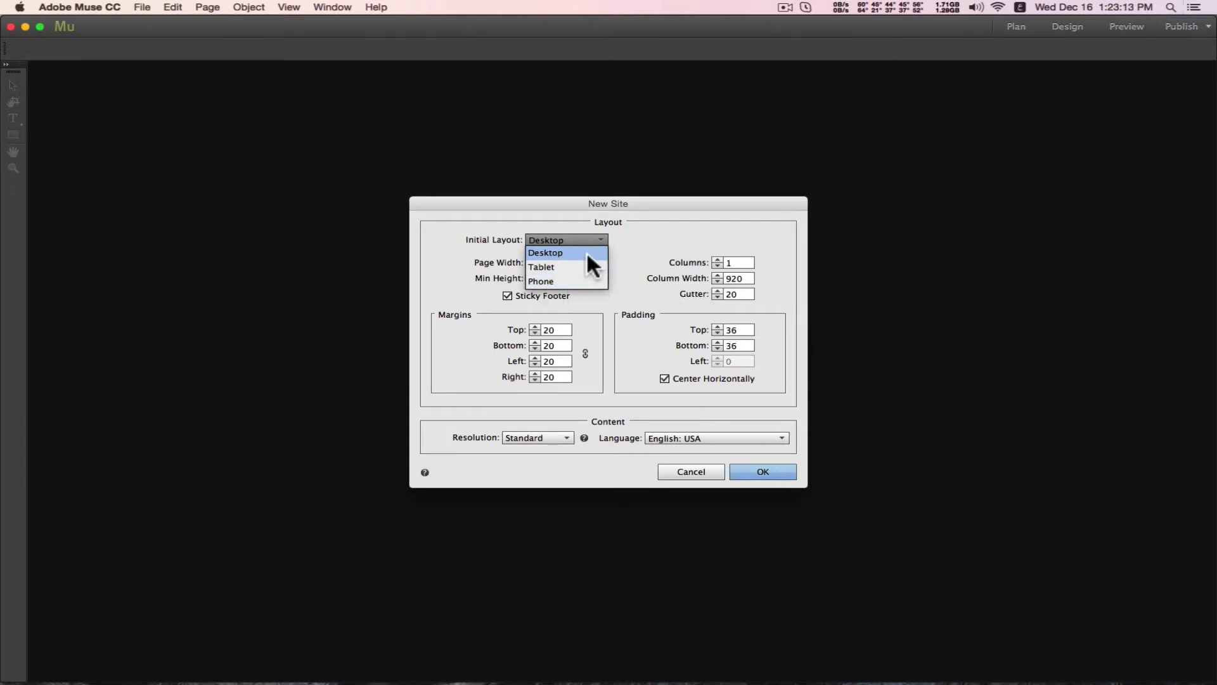
{"action": "left_click", "coordinate": [549, 241]}
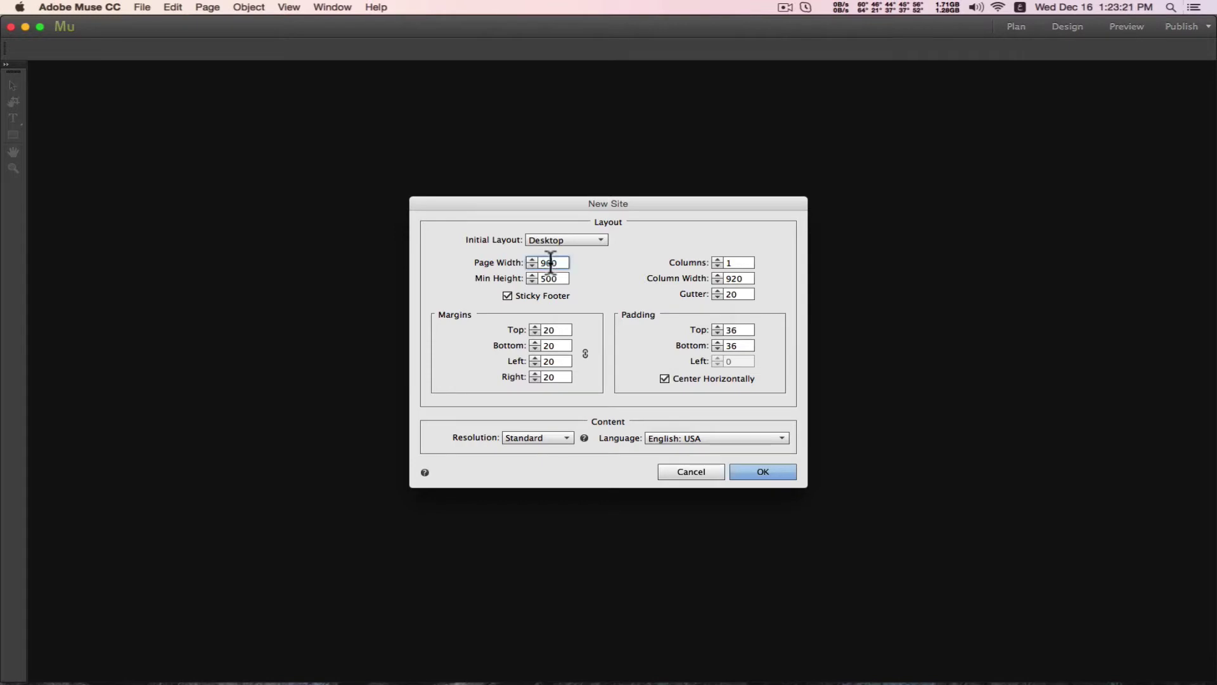
{"action": "double_click", "coordinate": [550, 262]}
{"action": "double_click", "coordinate": [558, 279]}
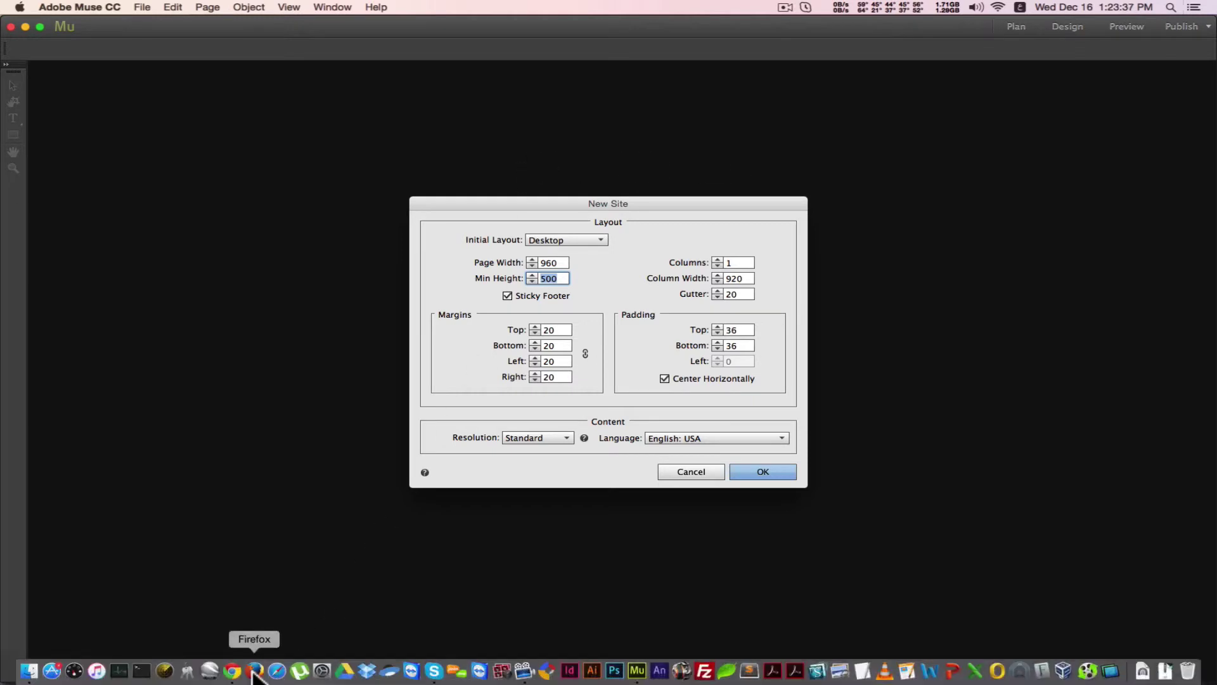
- Switch to Chrome, stretch its window to look at how page height relates to the browser, and return to Muse
{"action": "left_click", "coordinate": [219, 671]}
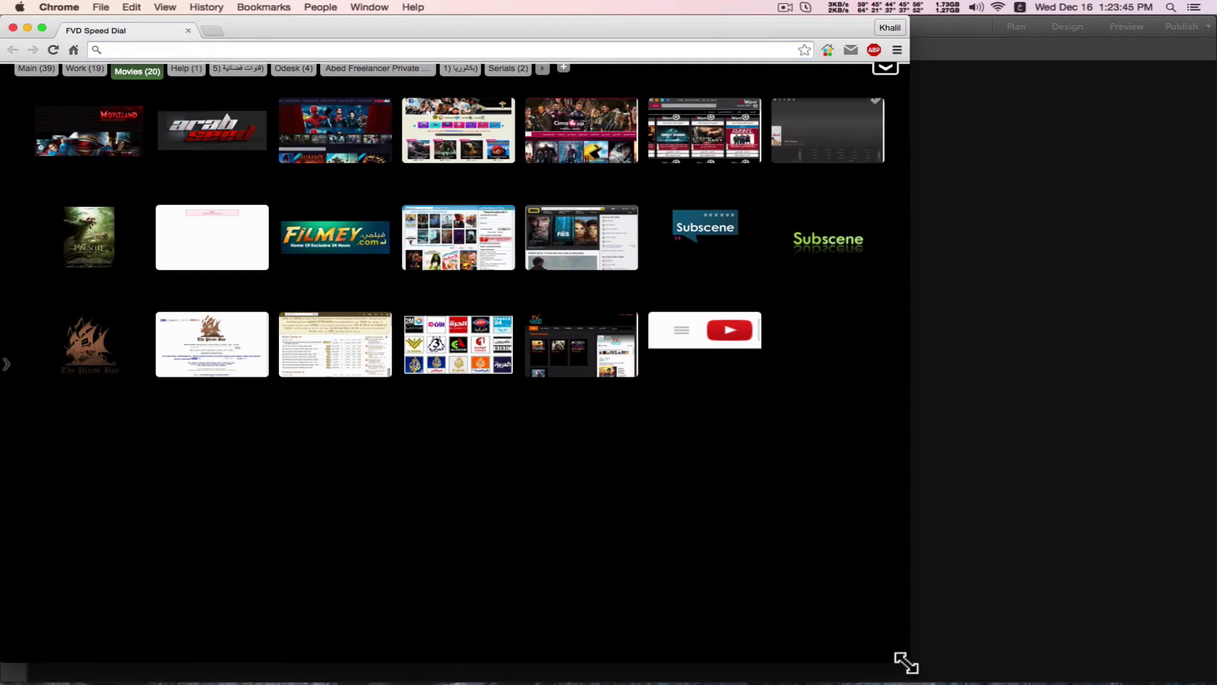
{"action": "mouse_move", "coordinate": [905, 660]}
{"action": "left_mouse_down"}
{"action": "mouse_move", "coordinate": [856, 484]}
{"action": "mouse_move", "coordinate": [798, 5]}
{"action": "mouse_move", "coordinate": [913, 497]}
{"action": "mouse_move", "coordinate": [883, 582]}
{"action": "mouse_move", "coordinate": [903, 673]}
{"action": "left_mouse_up"}
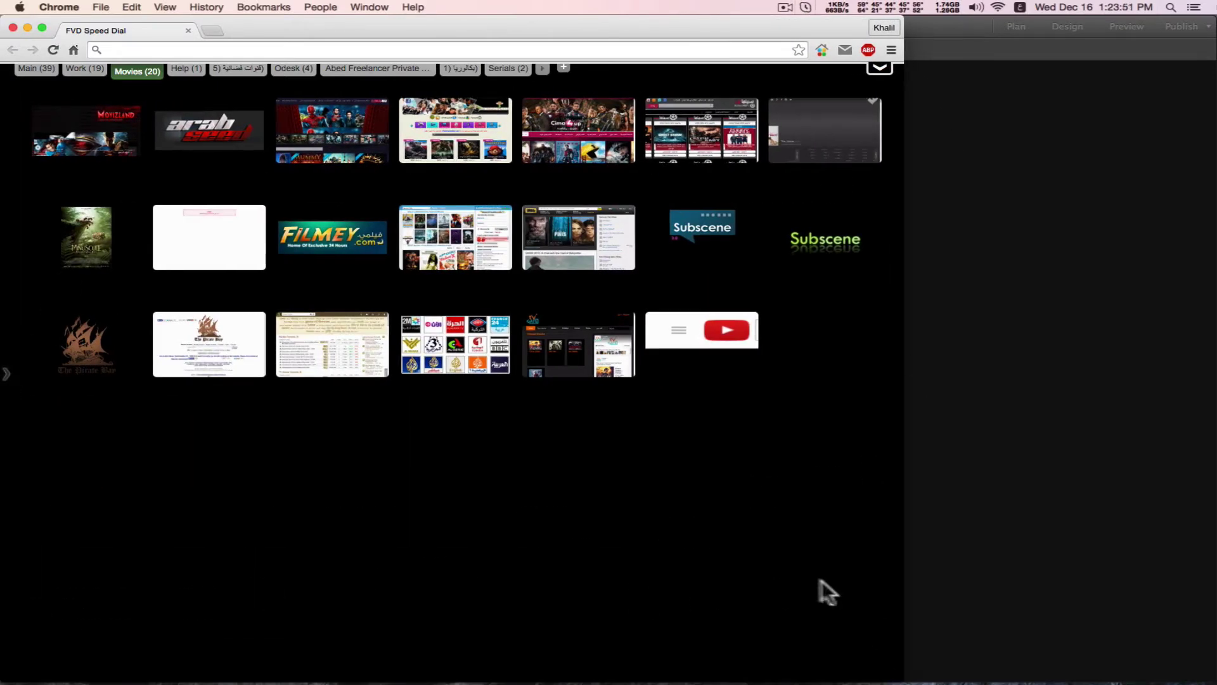
{"action": "left_click", "coordinate": [957, 481]}
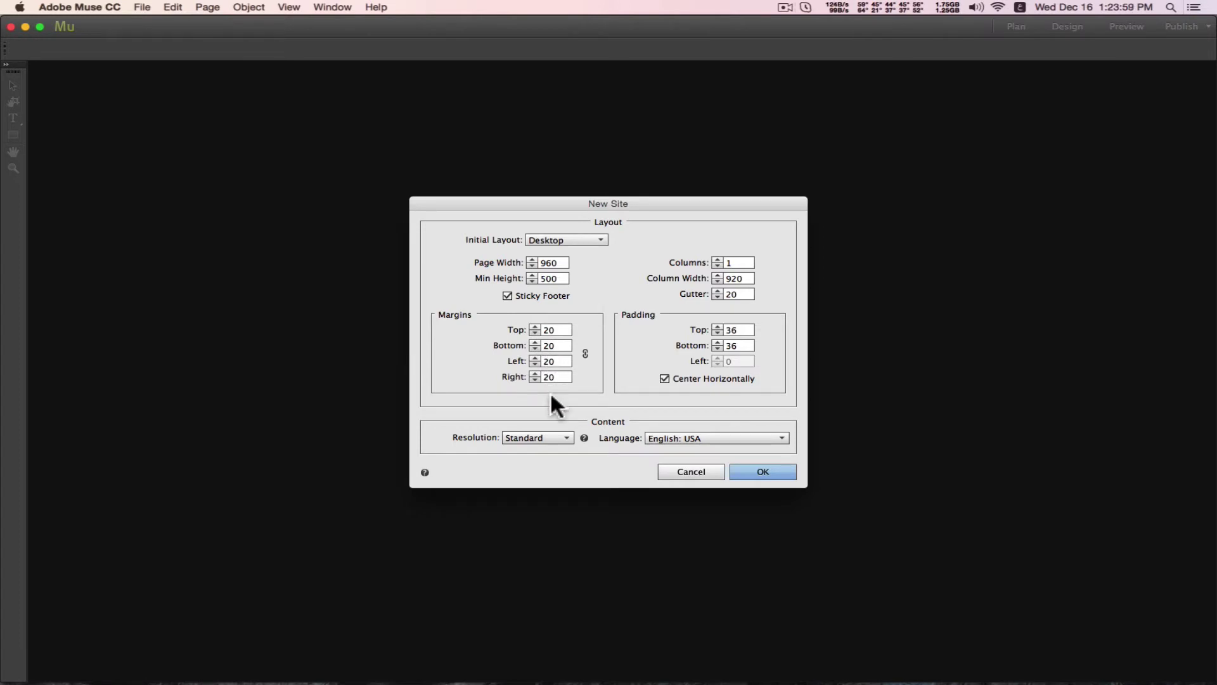
- Check the column, gutter and margin values and create the site with these settings
{"action": "left_click", "coordinate": [749, 262]}
{"action": "left_click", "coordinate": [734, 279]}
{"action": "double_click", "coordinate": [734, 279]}
{"action": "left_click", "coordinate": [555, 361]}
{"action": "left_click", "coordinate": [562, 377]}
{"action": "left_click", "coordinate": [552, 262]}
{"action": "left_click", "coordinate": [738, 280]}
{"action": "left_click", "coordinate": [732, 294]}
{"action": "left_click", "coordinate": [737, 262]}
{"action": "left_click", "coordinate": [765, 471]}
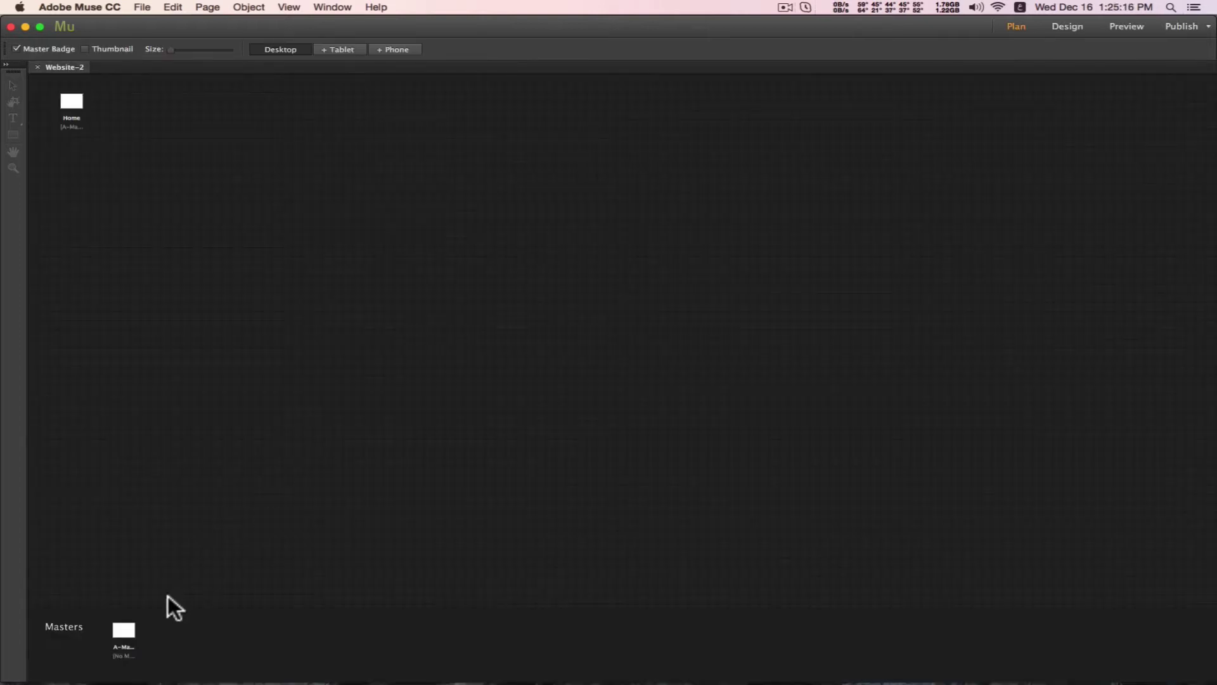
- Look at the blank layouts of the A-Master and Home pages, and close the Home page
{"action": "double_click", "coordinate": [122, 631]}
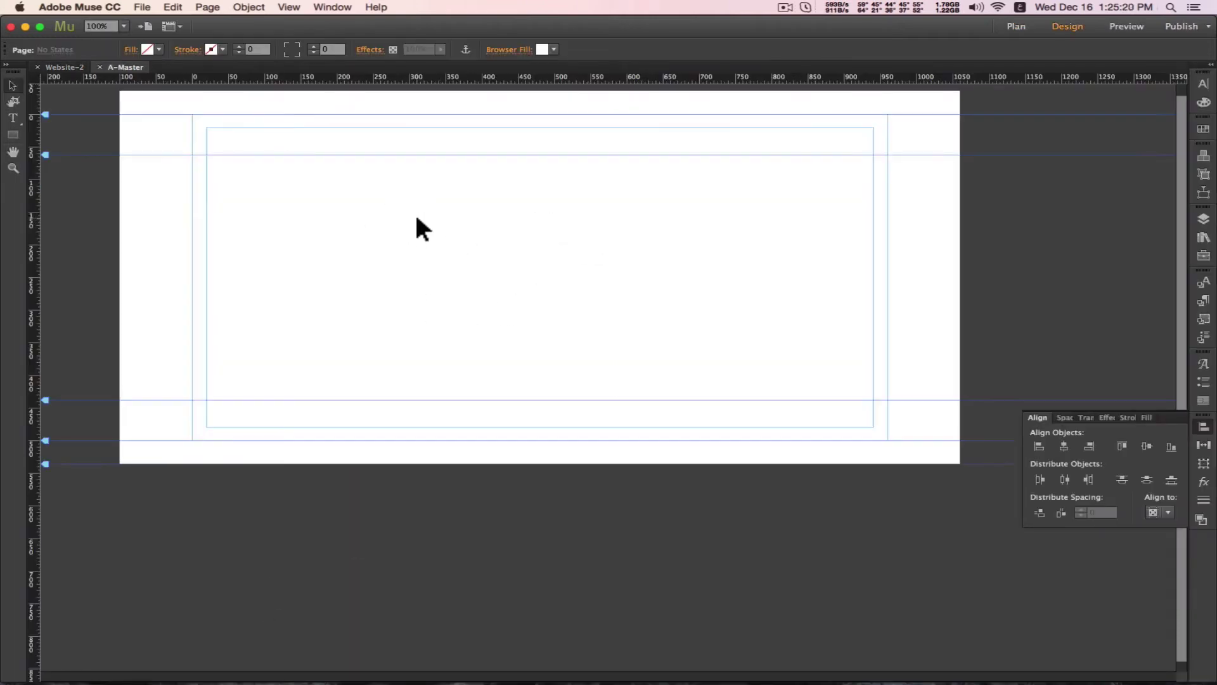
{"action": "left_click", "coordinate": [68, 67]}
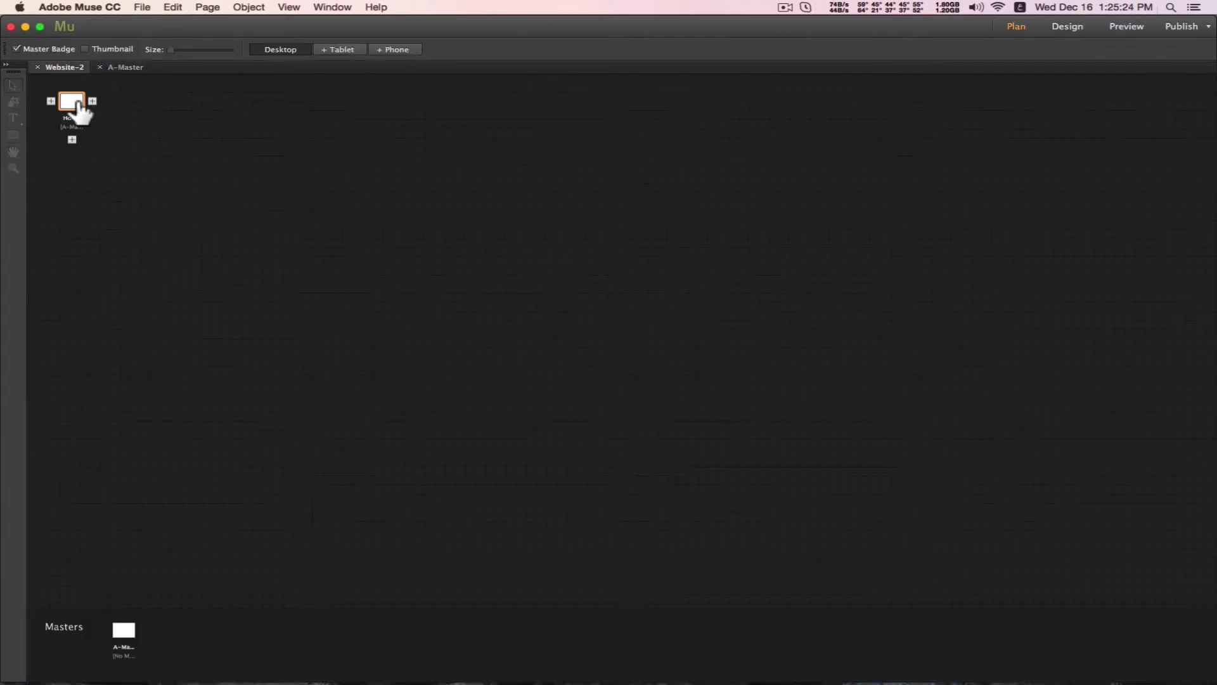
{"action": "double_click", "coordinate": [71, 102]}
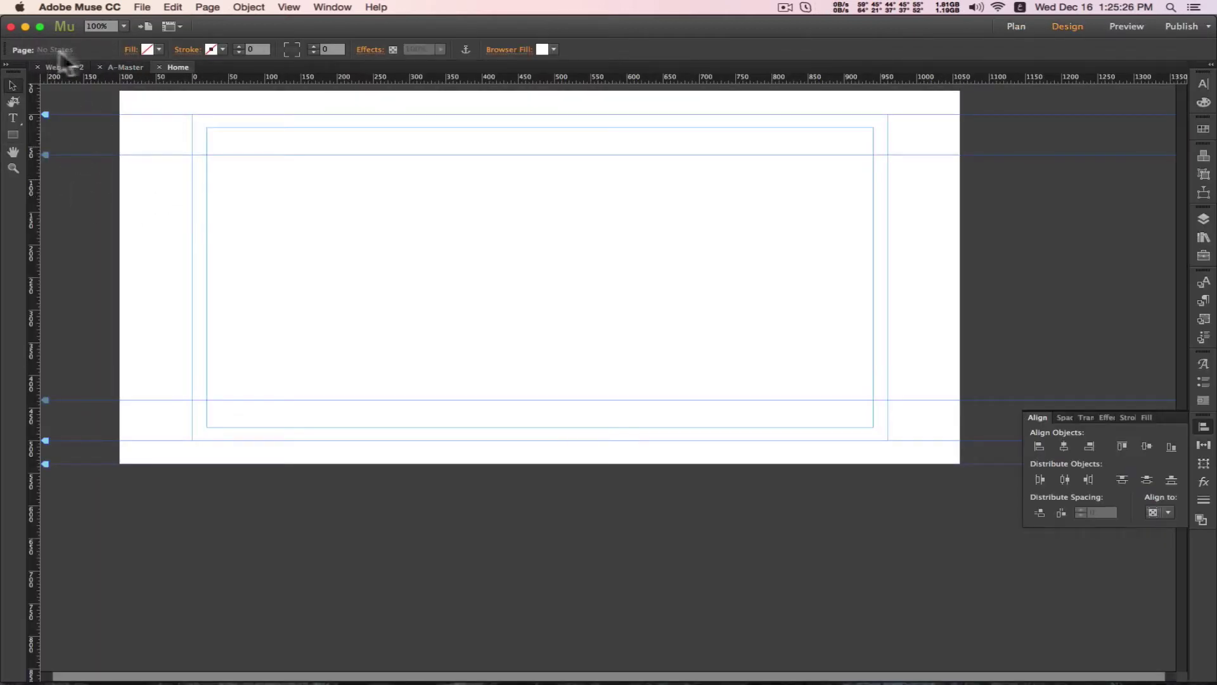
{"action": "left_click", "coordinate": [159, 66]}
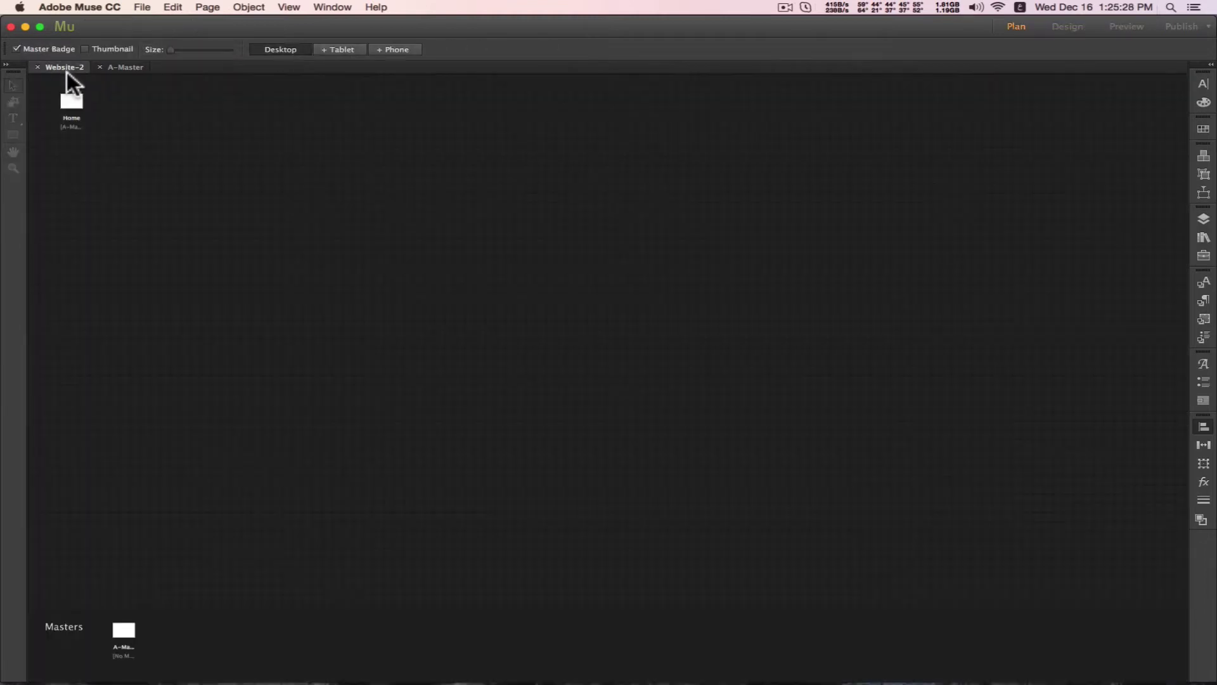
- Add four pages after Home at the same level of the site plan
{"action": "left_click", "coordinate": [93, 101]}
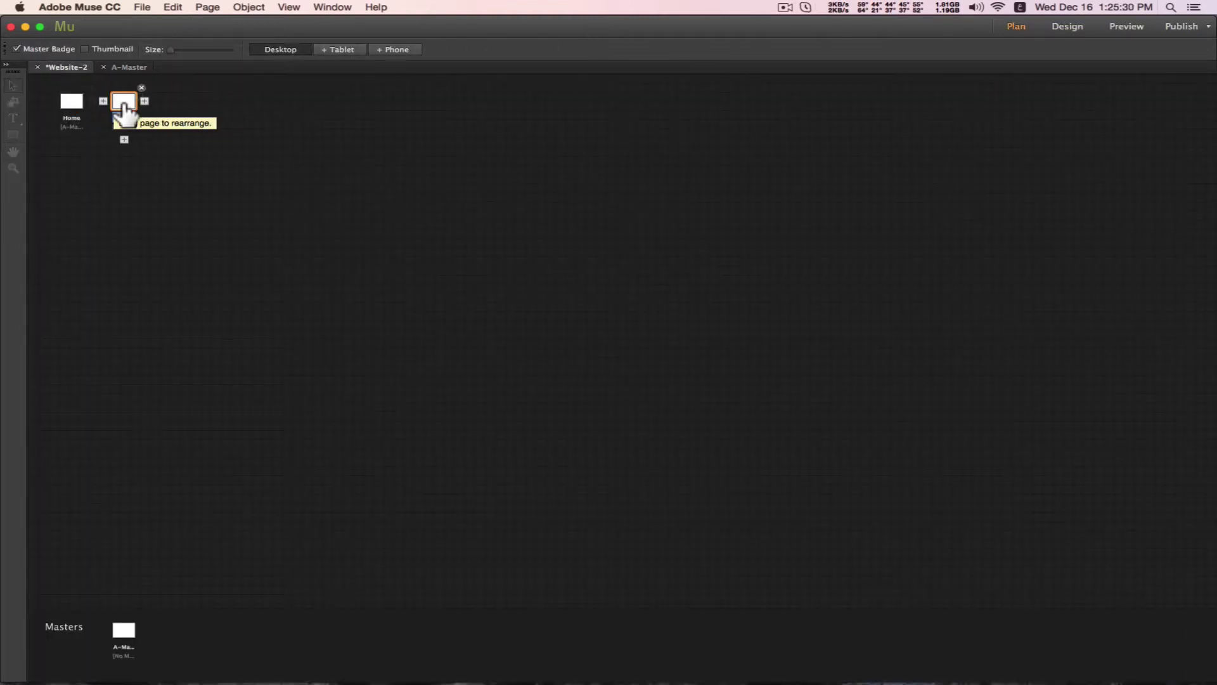
{"action": "left_click", "coordinate": [145, 101]}
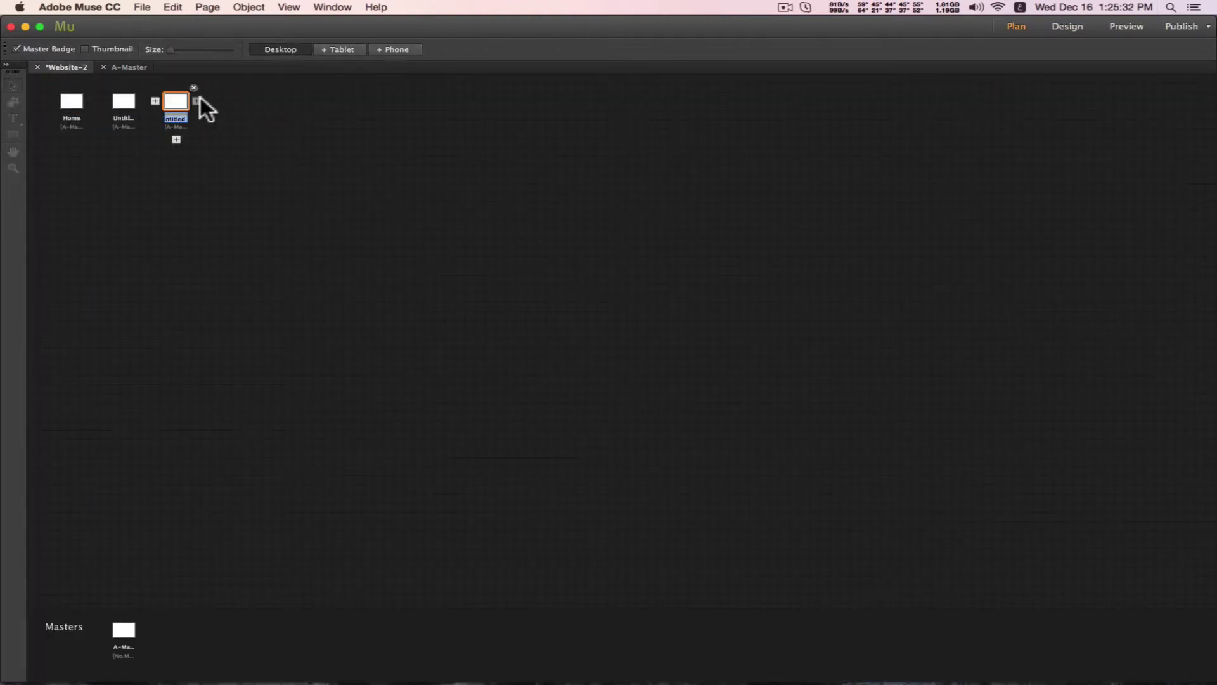
{"action": "left_click", "coordinate": [197, 101]}
{"action": "left_click", "coordinate": [249, 101]}
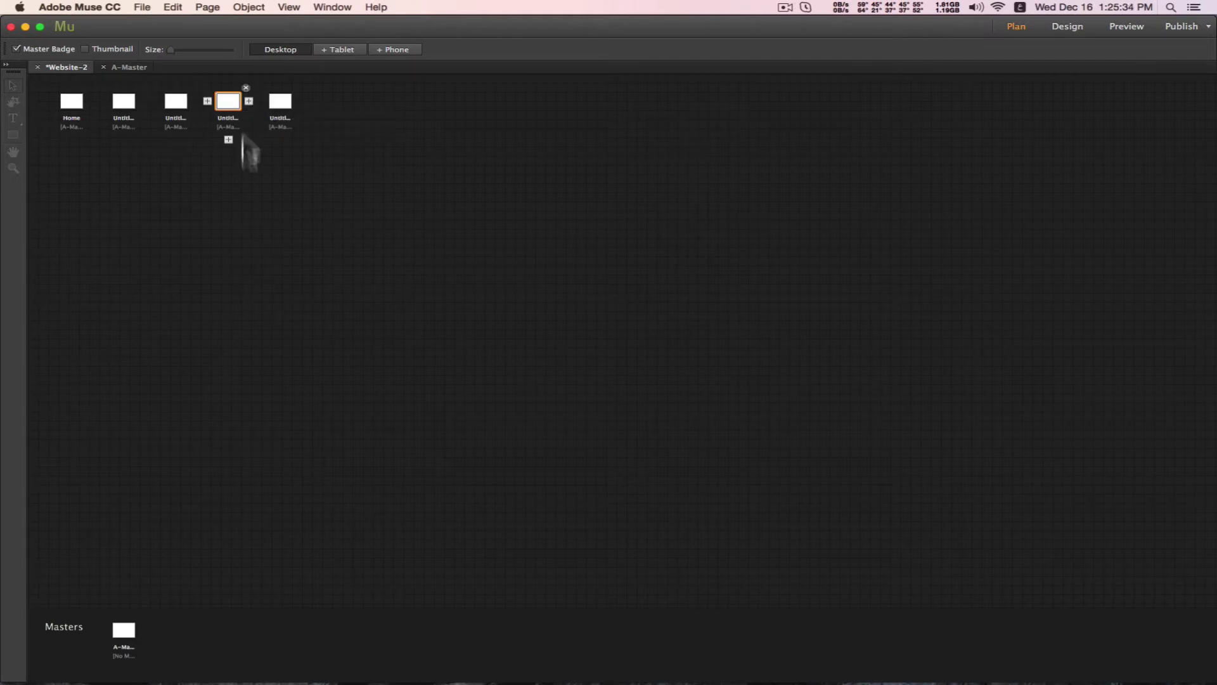
- Draw a rectangle about 225 by 186 near the middle of the A-Master page and fill it with red ED1C24
{"action": "double_click", "coordinate": [131, 629]}
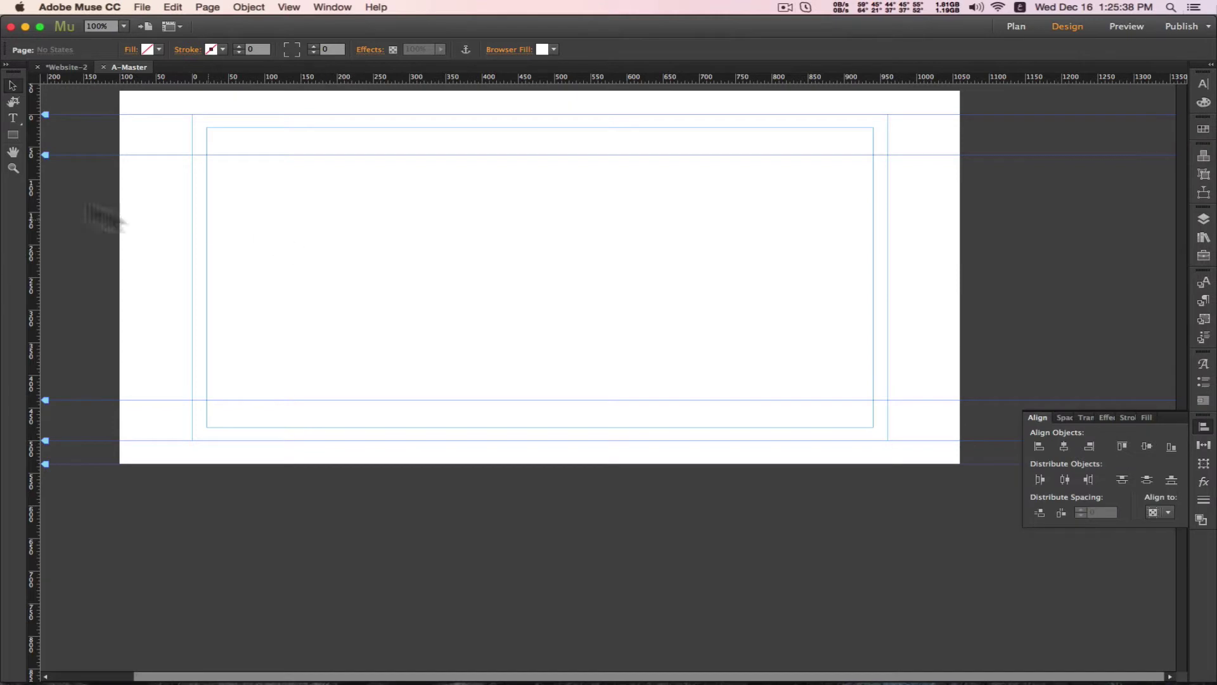
{"action": "left_click", "coordinate": [13, 135]}
{"action": "left_click_drag", "start_coordinate": [435, 217], "coordinate": [598, 338]}
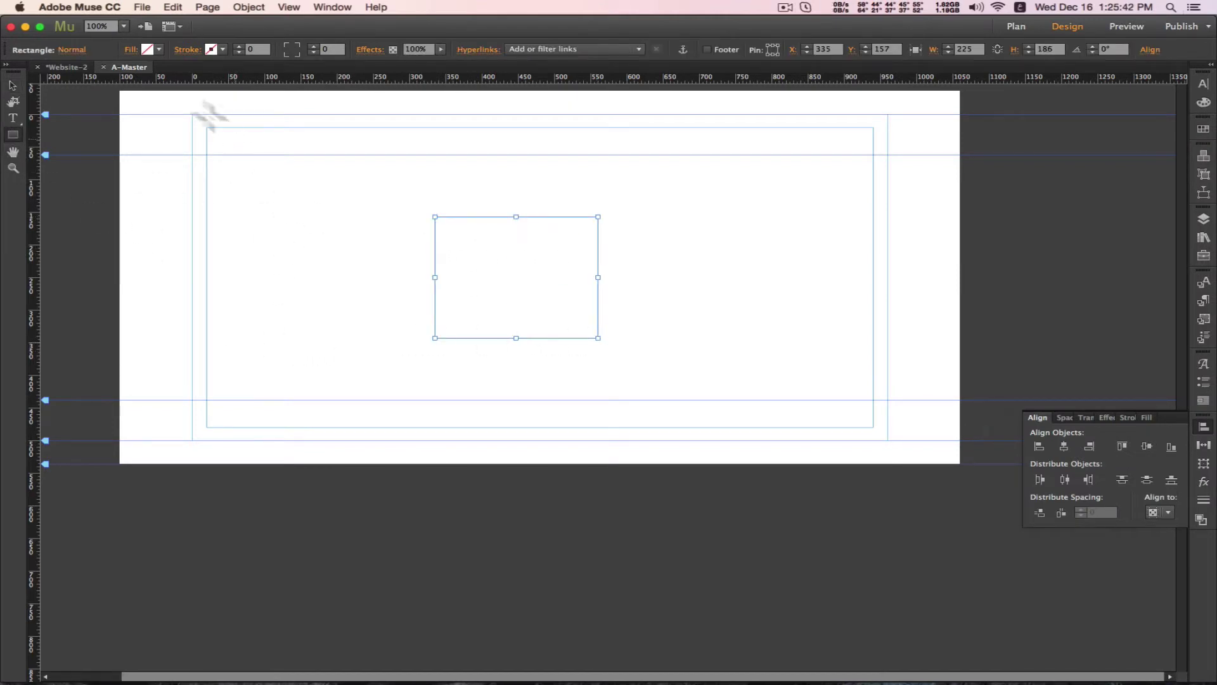
{"action": "left_click", "coordinate": [150, 48]}
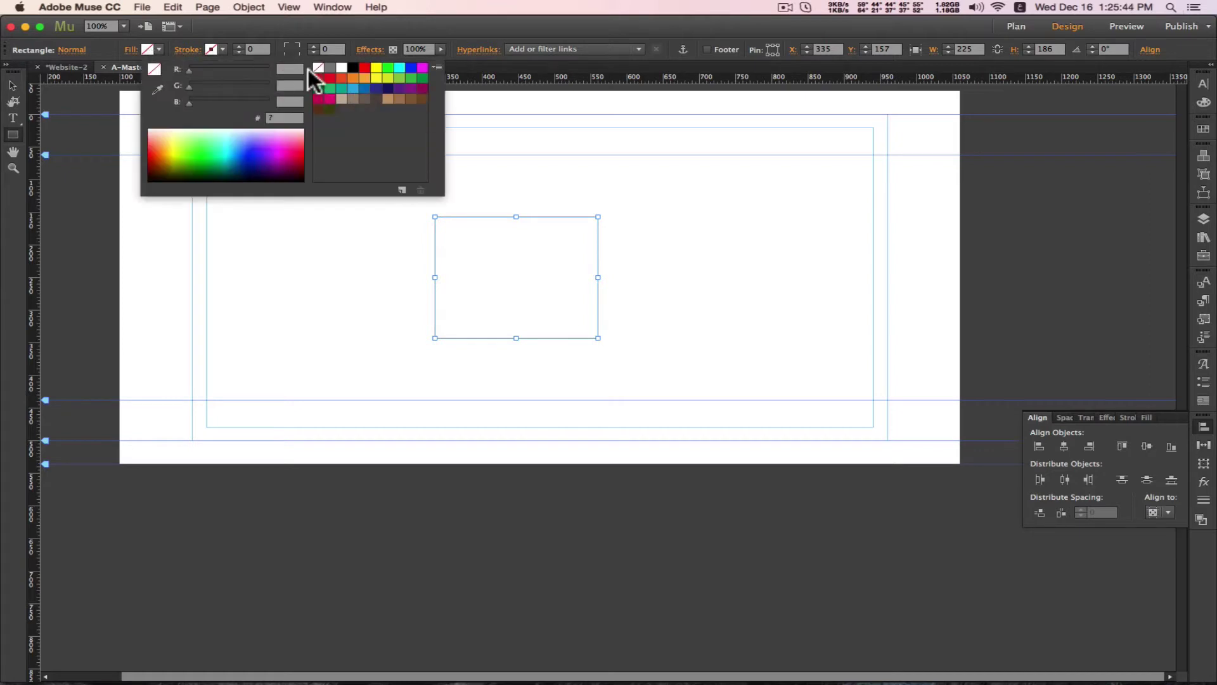
{"action": "left_click", "coordinate": [329, 76]}
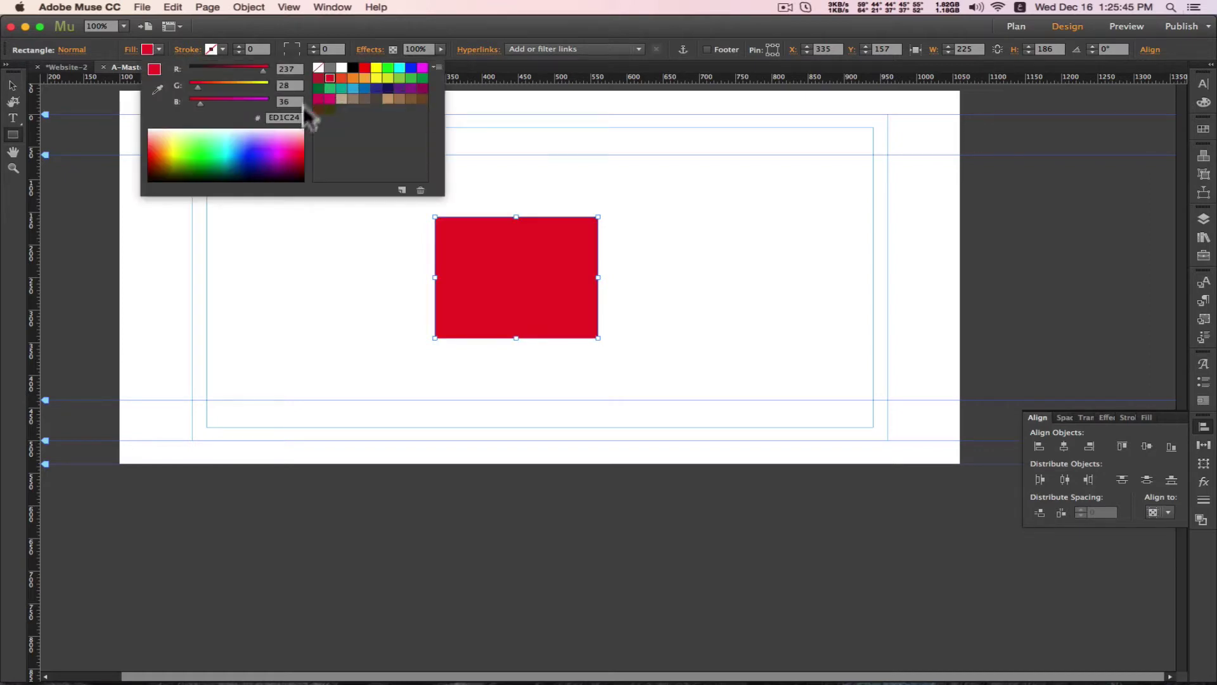
{"action": "key", "text": "Escape"}
{"action": "left_click", "coordinate": [13, 85]}
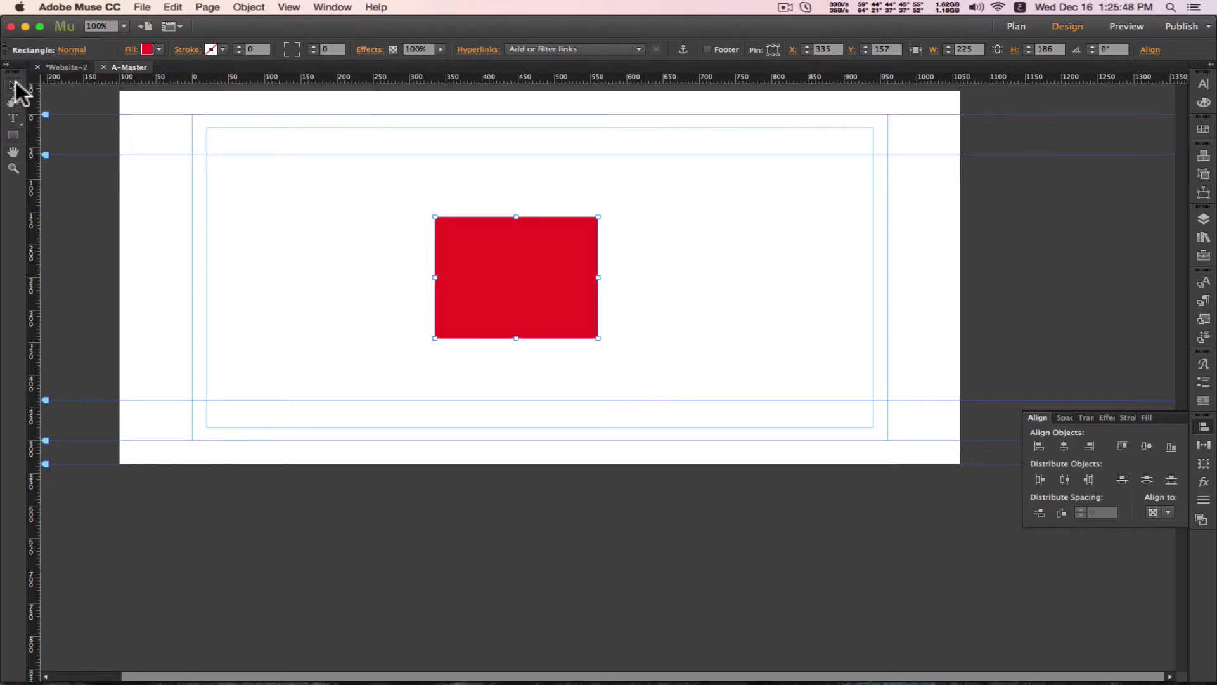
- Check the Home page for the master's red rectangle and try to move it there
{"action": "left_click", "coordinate": [66, 66]}
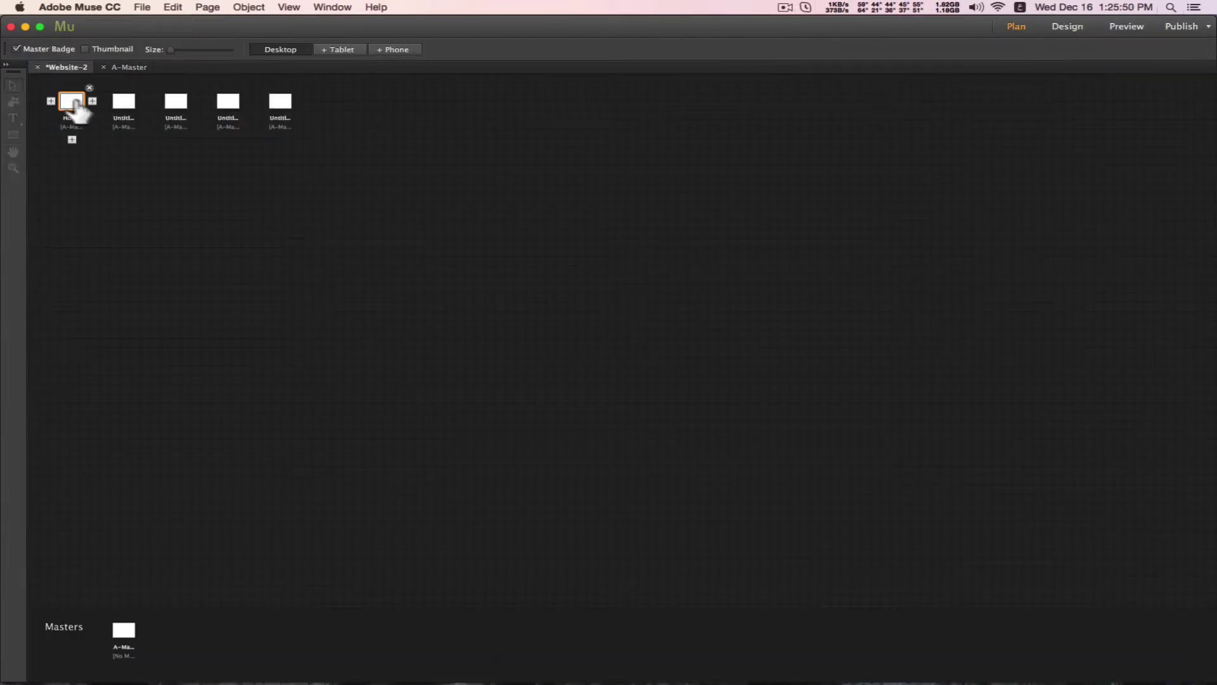
{"action": "mouse_move", "coordinate": [76, 105]}
{"action": "left_mouse_down"}
{"action": "mouse_move", "coordinate": [293, 117]}
{"action": "mouse_move", "coordinate": [69, 106]}
{"action": "left_mouse_up"}
{"action": "double_click", "coordinate": [69, 106]}
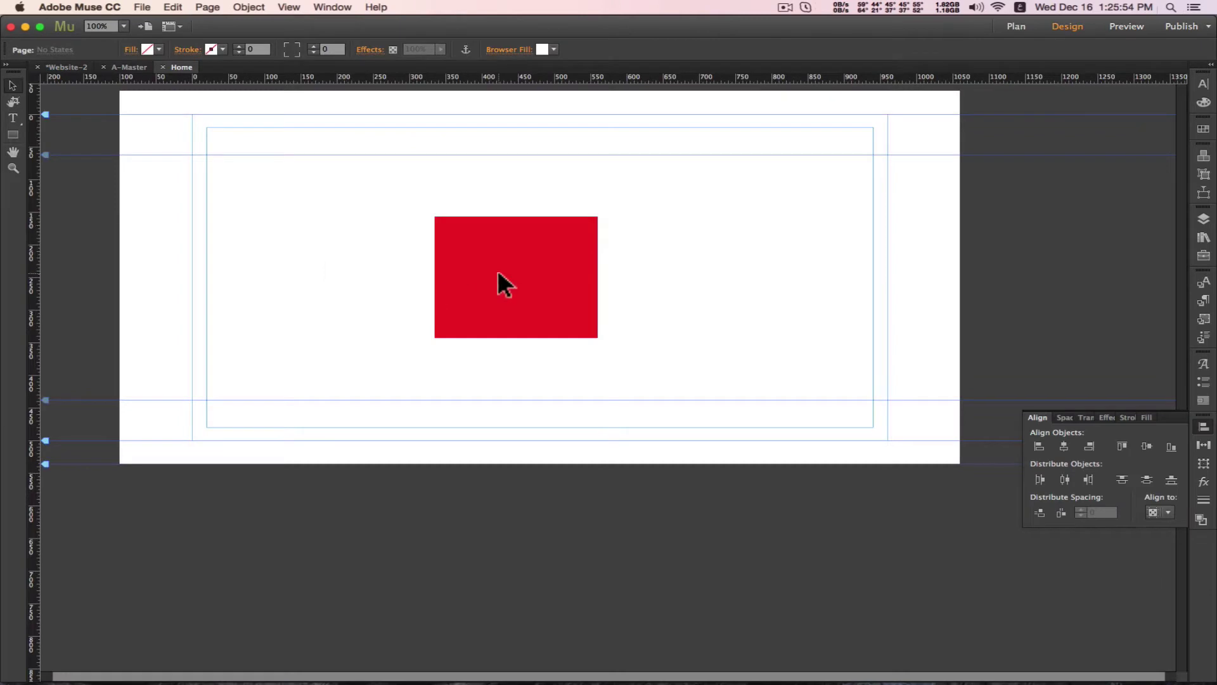
{"action": "mouse_move", "coordinate": [484, 254]}
{"action": "left_mouse_down"}
{"action": "mouse_move", "coordinate": [586, 361]}
{"action": "mouse_move", "coordinate": [542, 291]}
{"action": "mouse_move", "coordinate": [498, 267]}
{"action": "left_mouse_up"}
{"action": "left_click", "coordinate": [37, 66]}
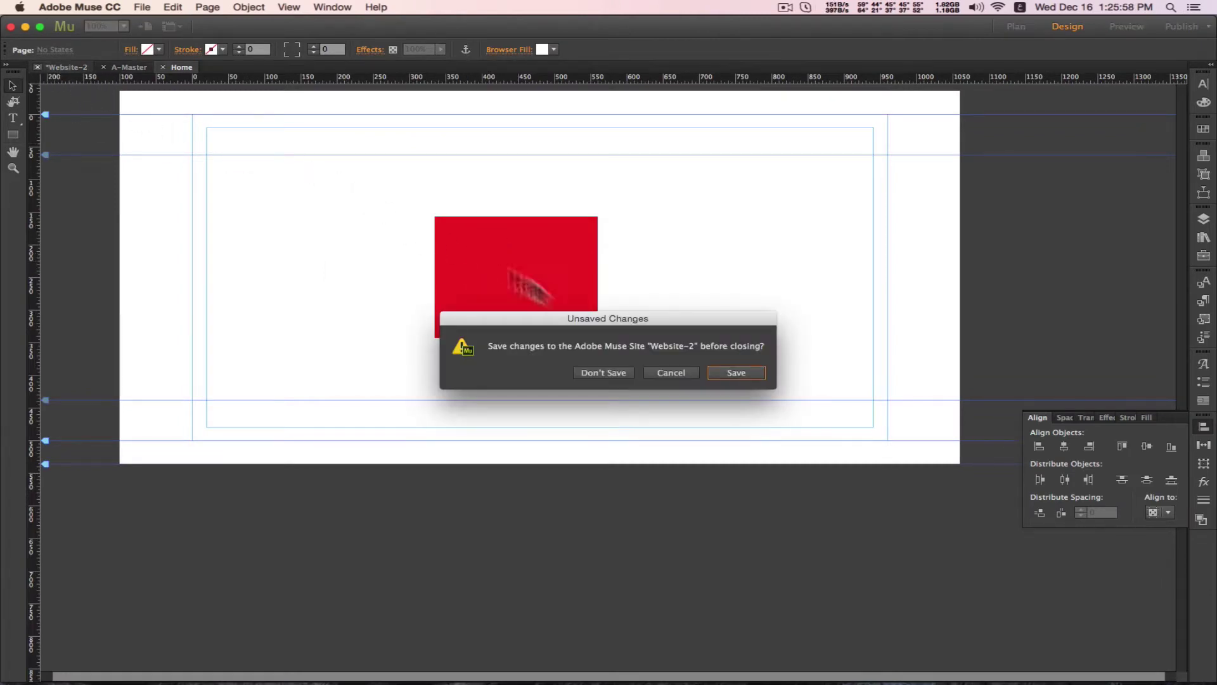
{"action": "left_click", "coordinate": [674, 376]}
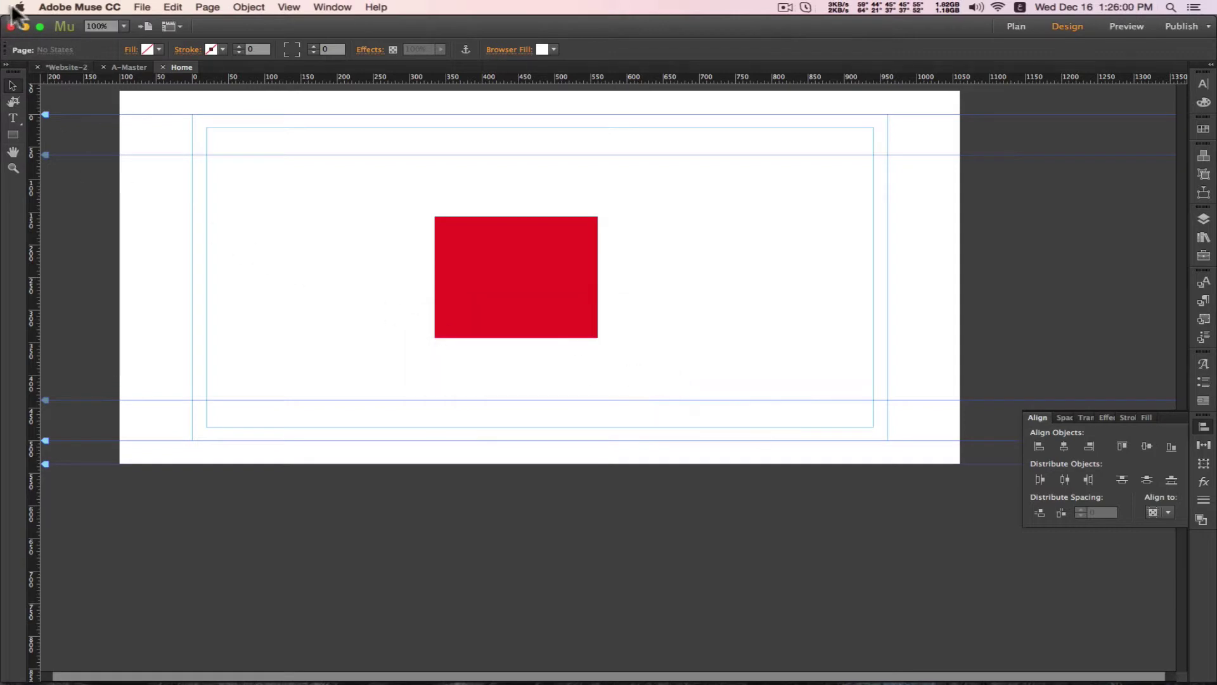
- Check the Untitled 3 page for the master's rectangle, and close the open page tabs
{"action": "left_click", "coordinate": [71, 67]}
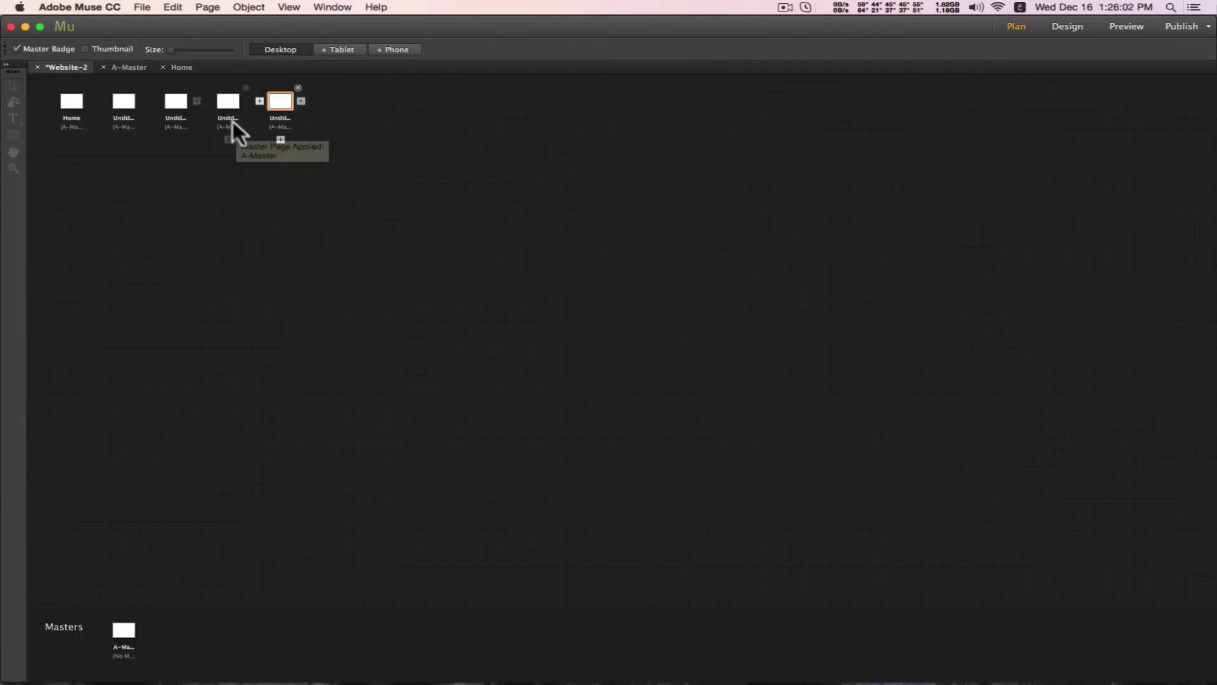
{"action": "double_click", "coordinate": [180, 104]}
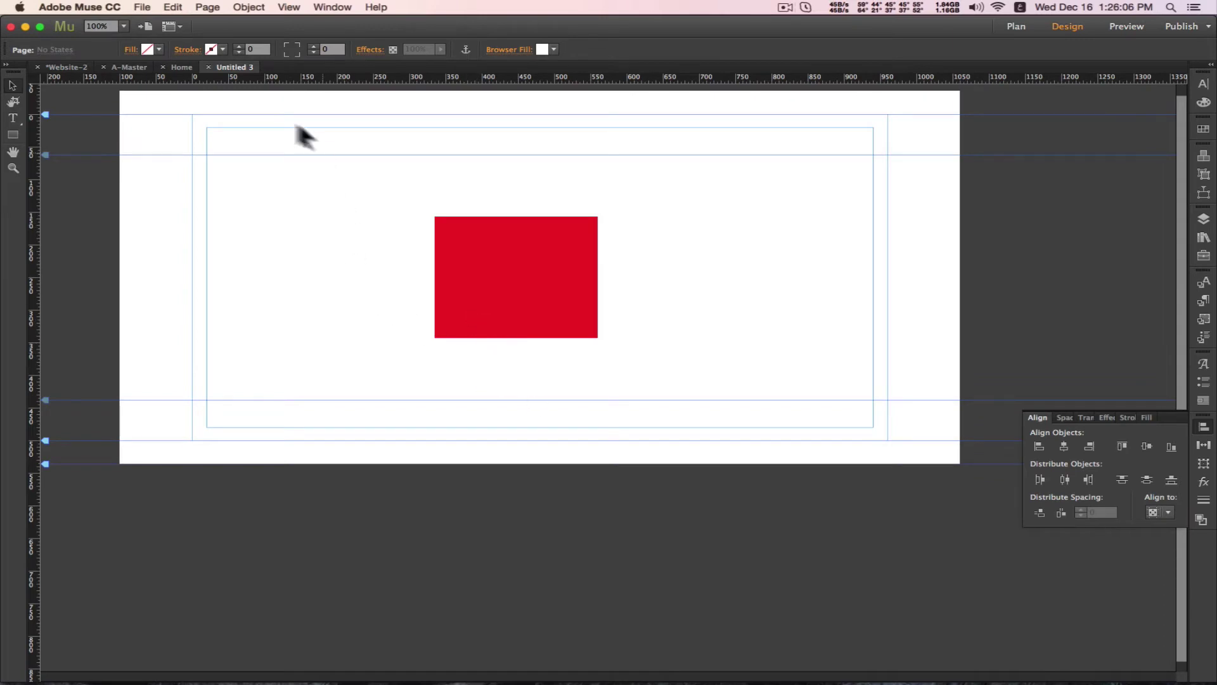
{"action": "left_click", "coordinate": [211, 67]}
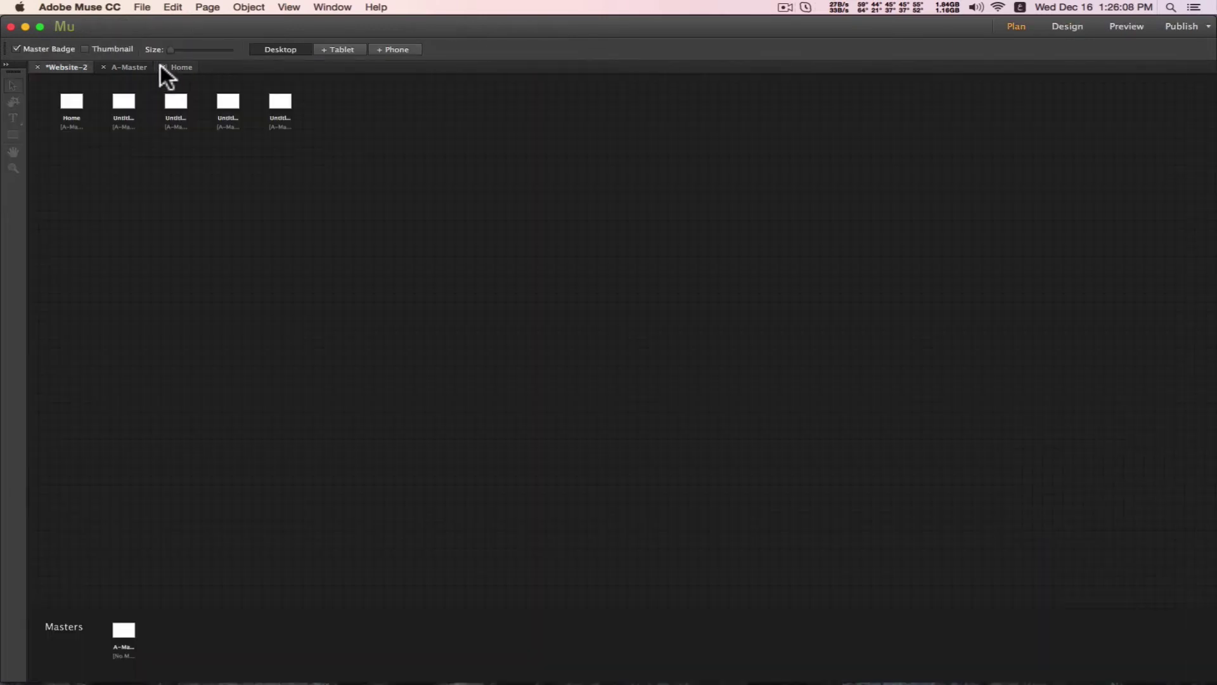
{"action": "left_click", "coordinate": [104, 67]}
- Delete the four untitled pages from the site plan and open the Home page
{"action": "mouse_move", "coordinate": [192, 132]}
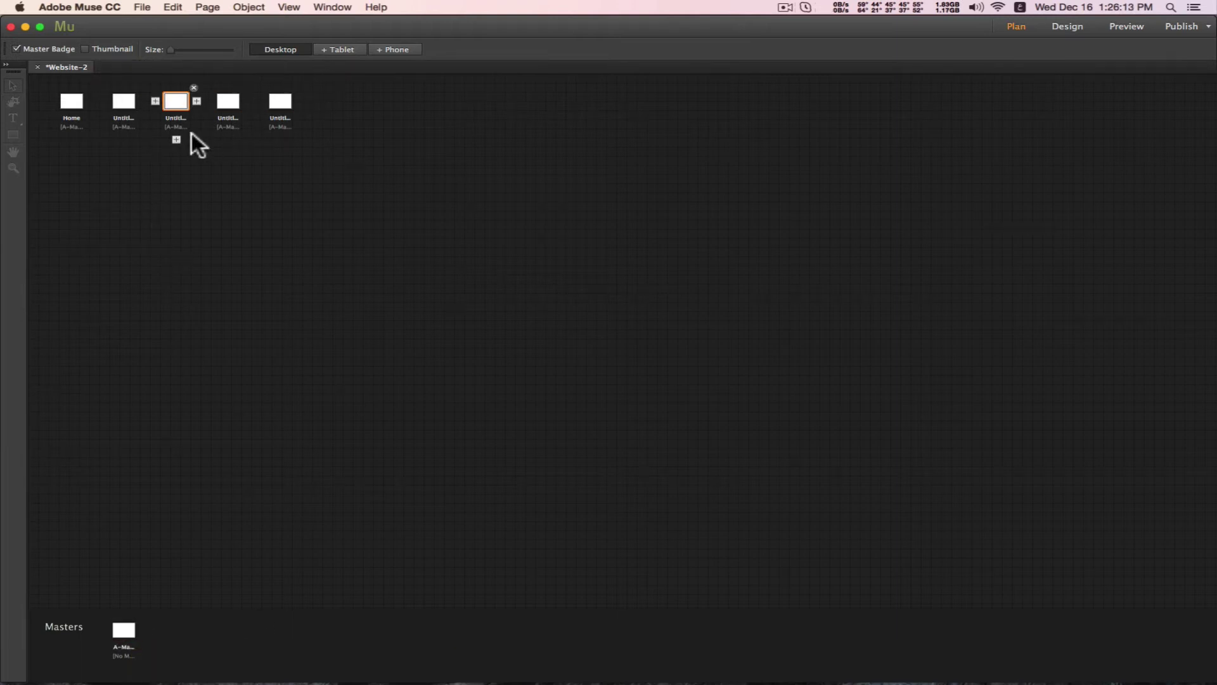
{"action": "left_click", "coordinate": [299, 86]}
{"action": "left_click", "coordinate": [246, 88]}
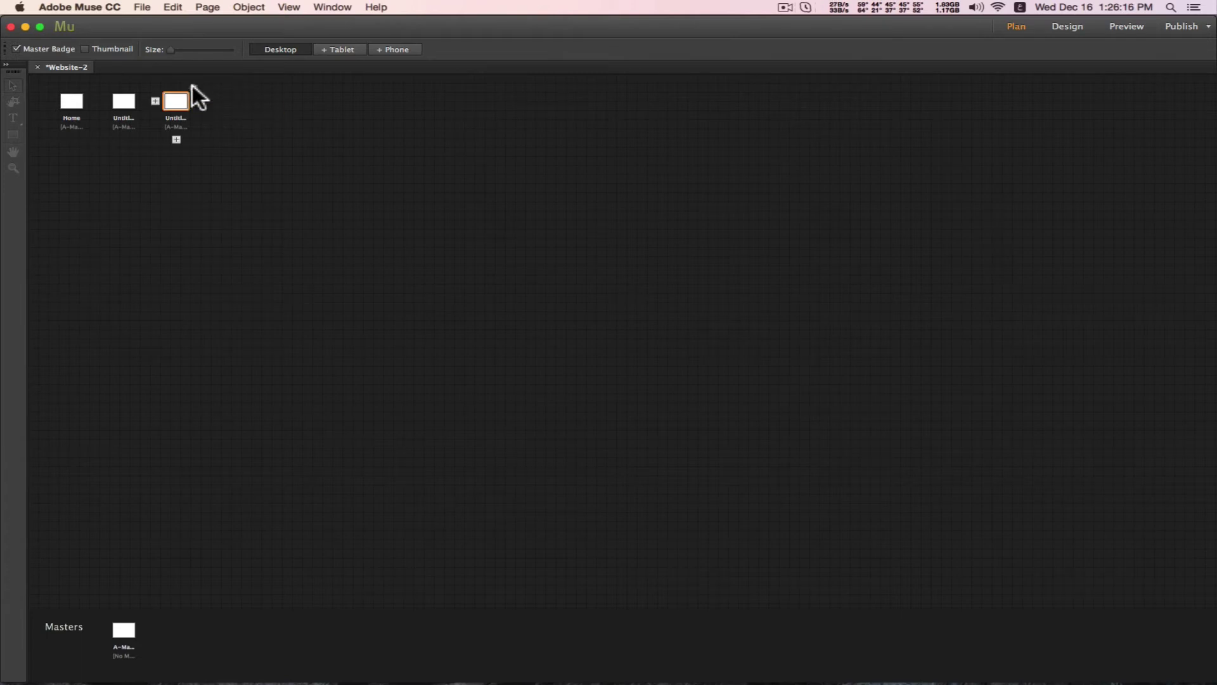
{"action": "left_click", "coordinate": [194, 87]}
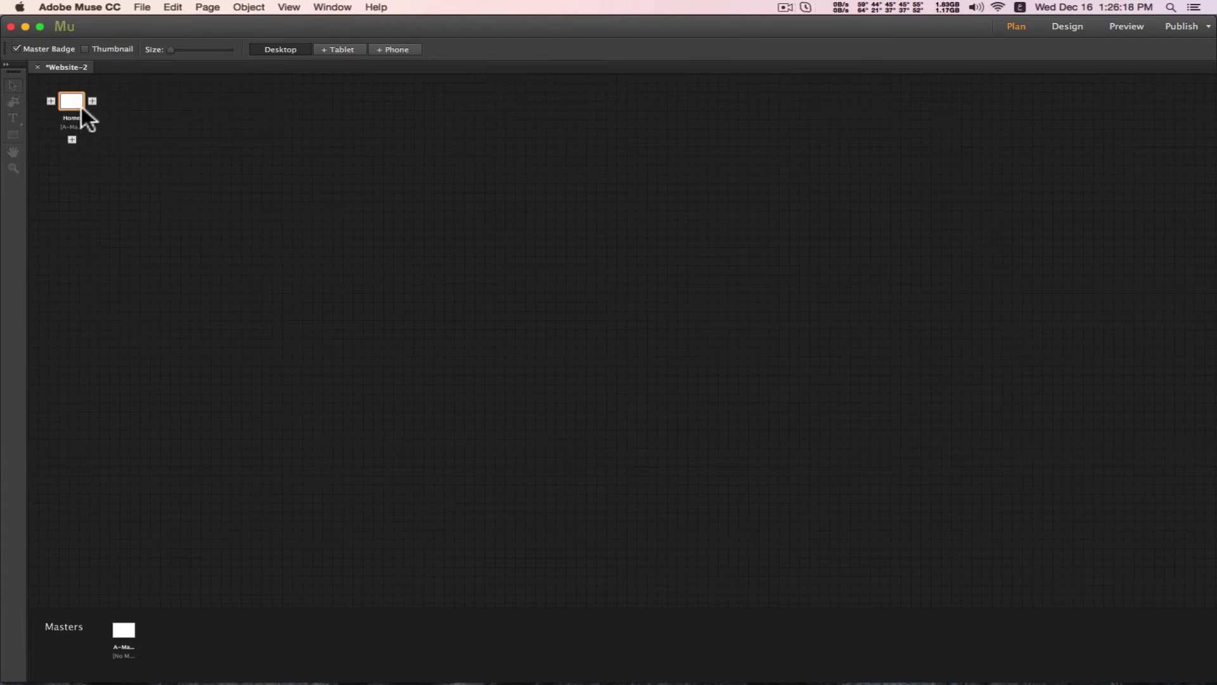
{"action": "double_click", "coordinate": [78, 100]}
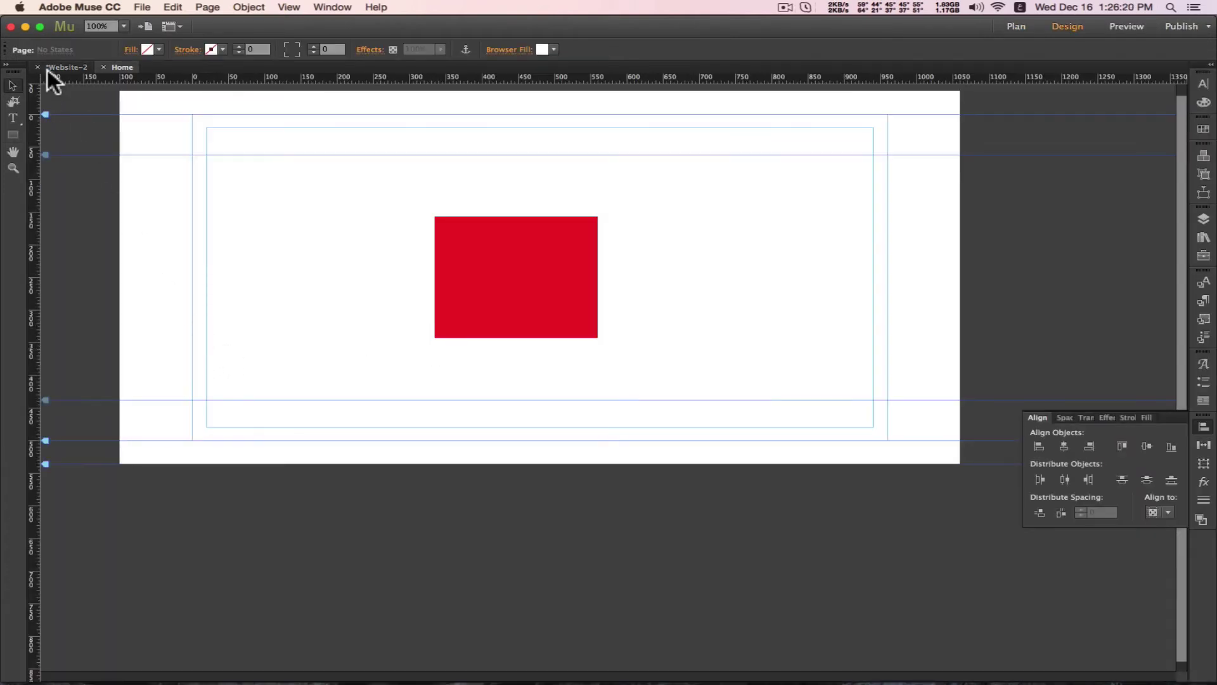
- Open the A-Master page from the site plan and delete its red rectangle
{"action": "left_click", "coordinate": [63, 65]}
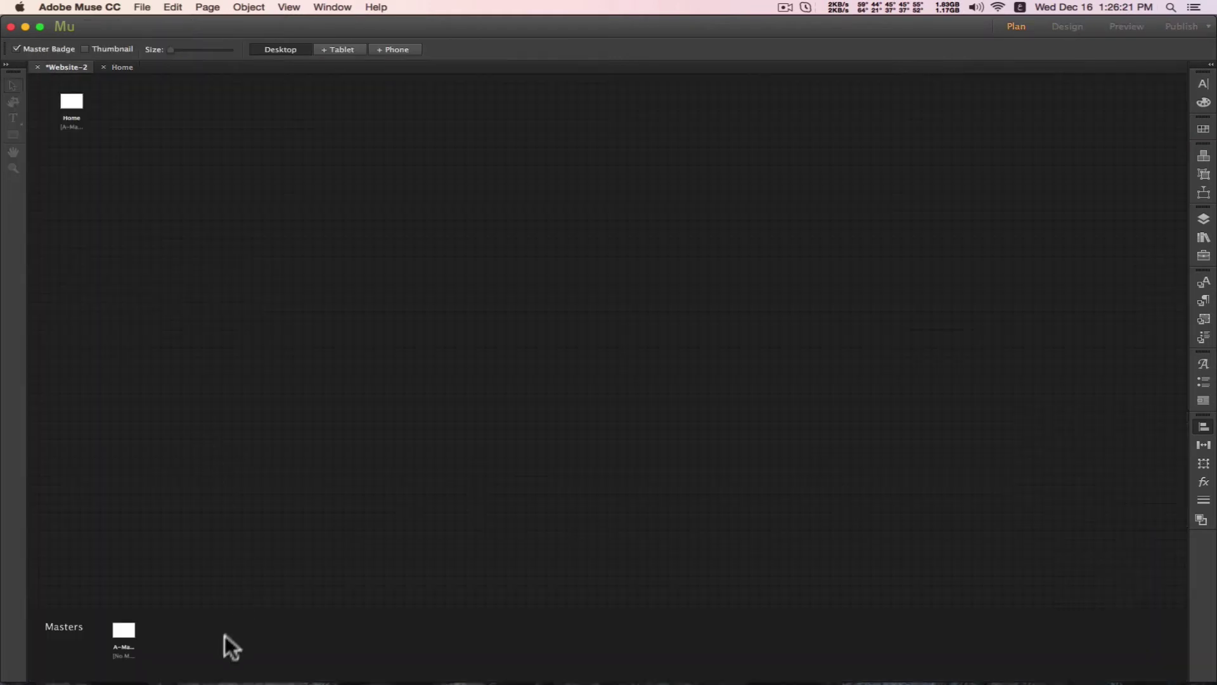
{"action": "double_click", "coordinate": [125, 629]}
{"action": "left_click", "coordinate": [456, 310]}
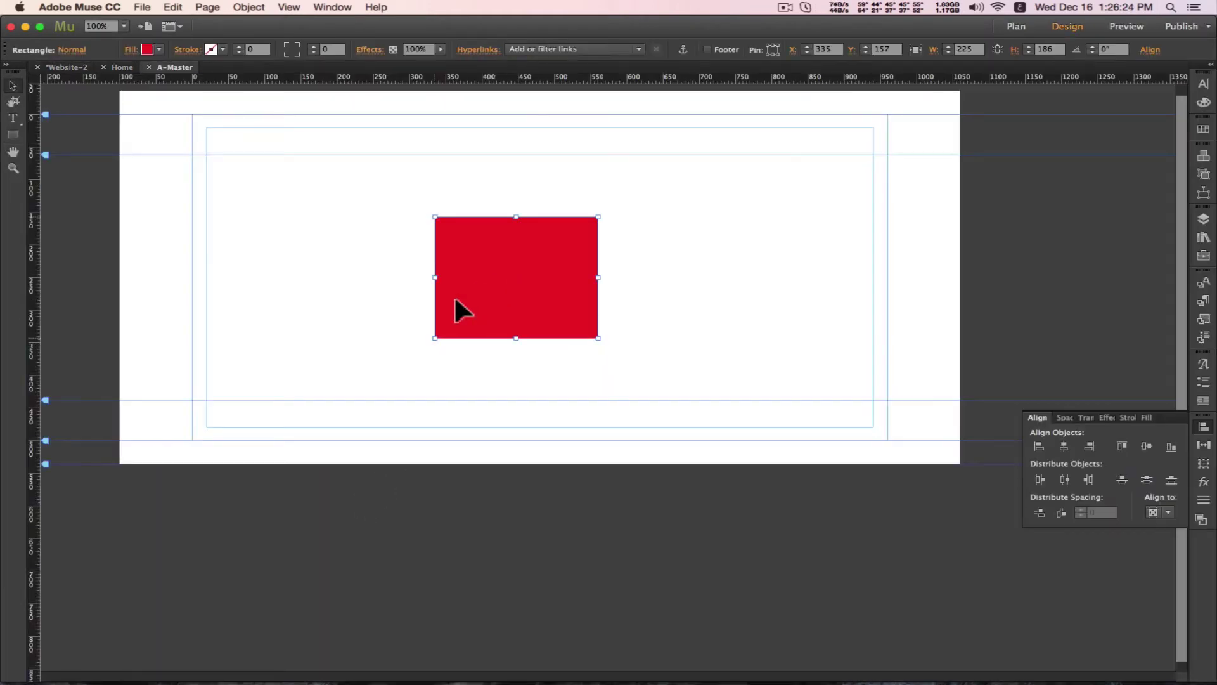
{"action": "key", "text": "Delete"}
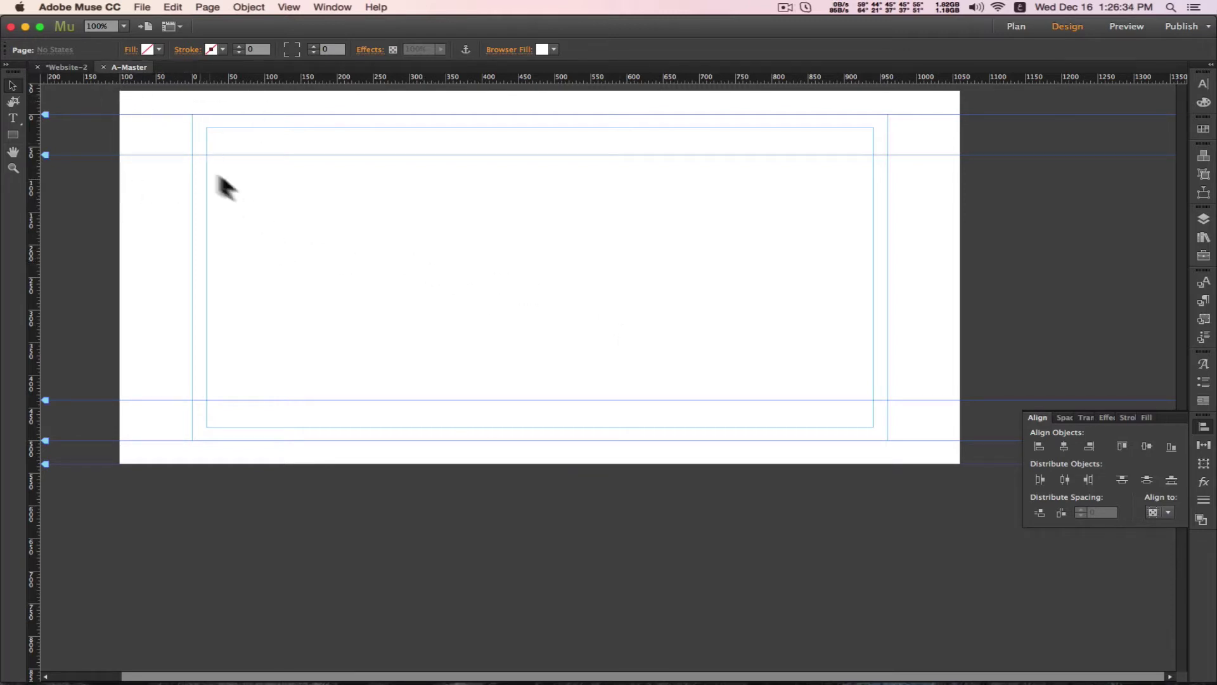
- Draw a rectangle about 353 by 137 in the upper part of the A-Master page
{"action": "left_click", "coordinate": [13, 135]}
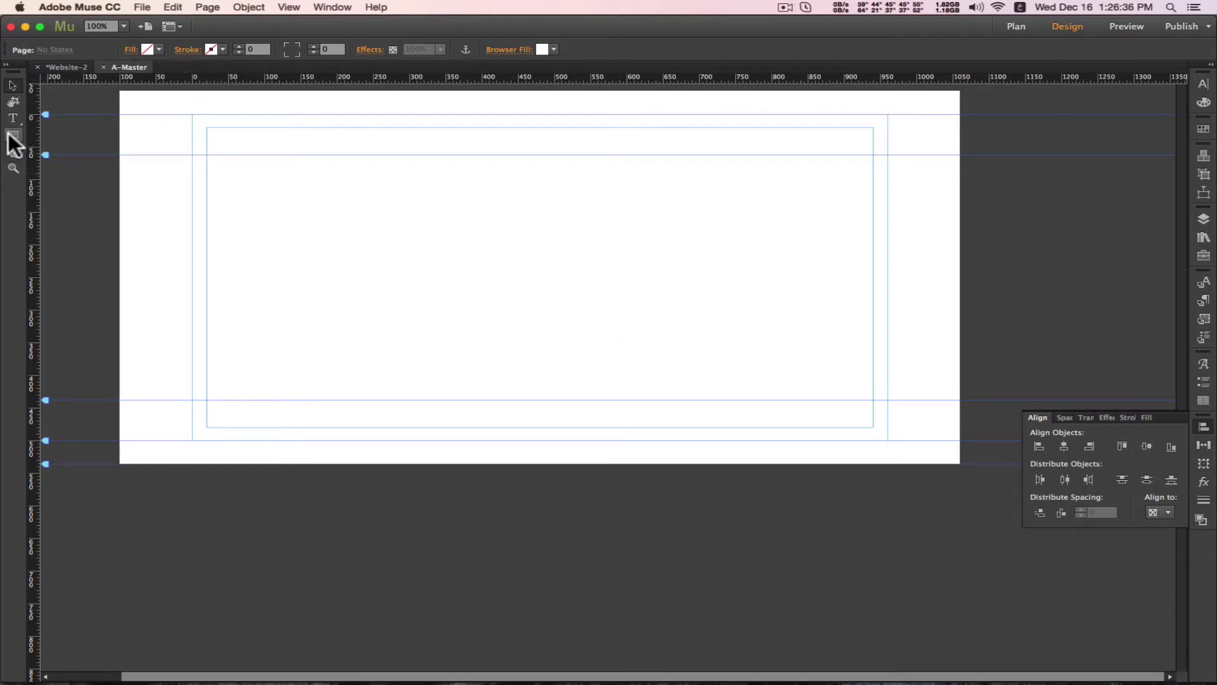
{"action": "left_click_drag", "start_coordinate": [293, 178], "coordinate": [549, 267]}
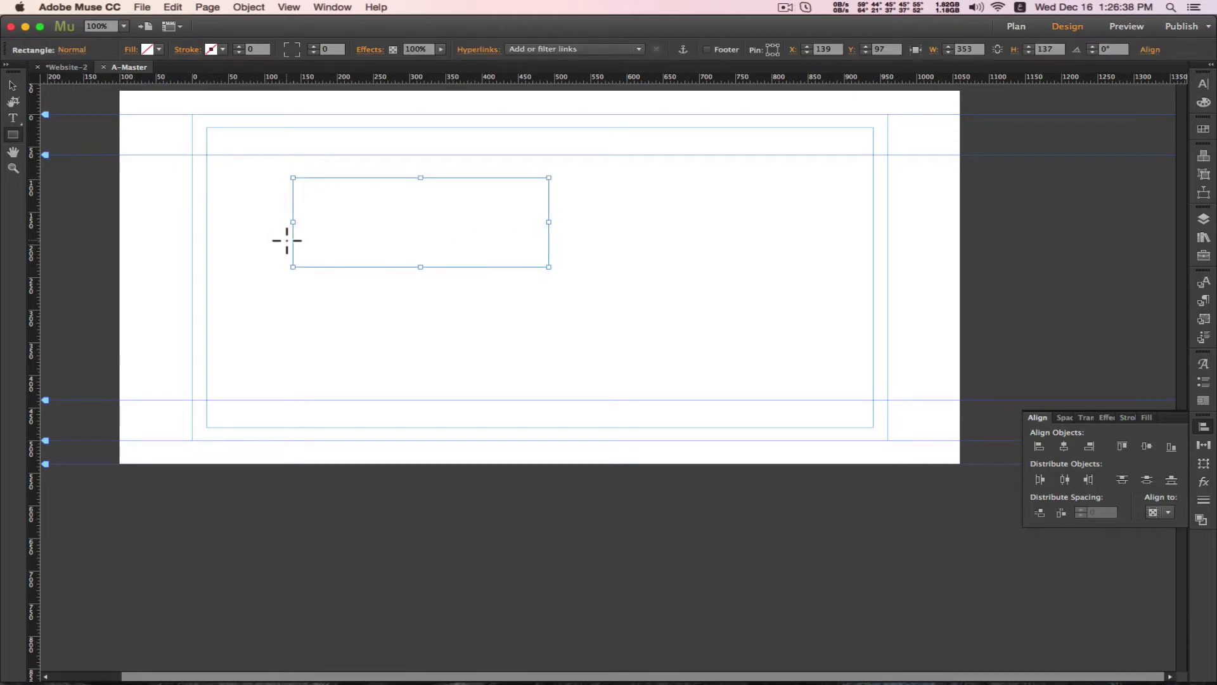
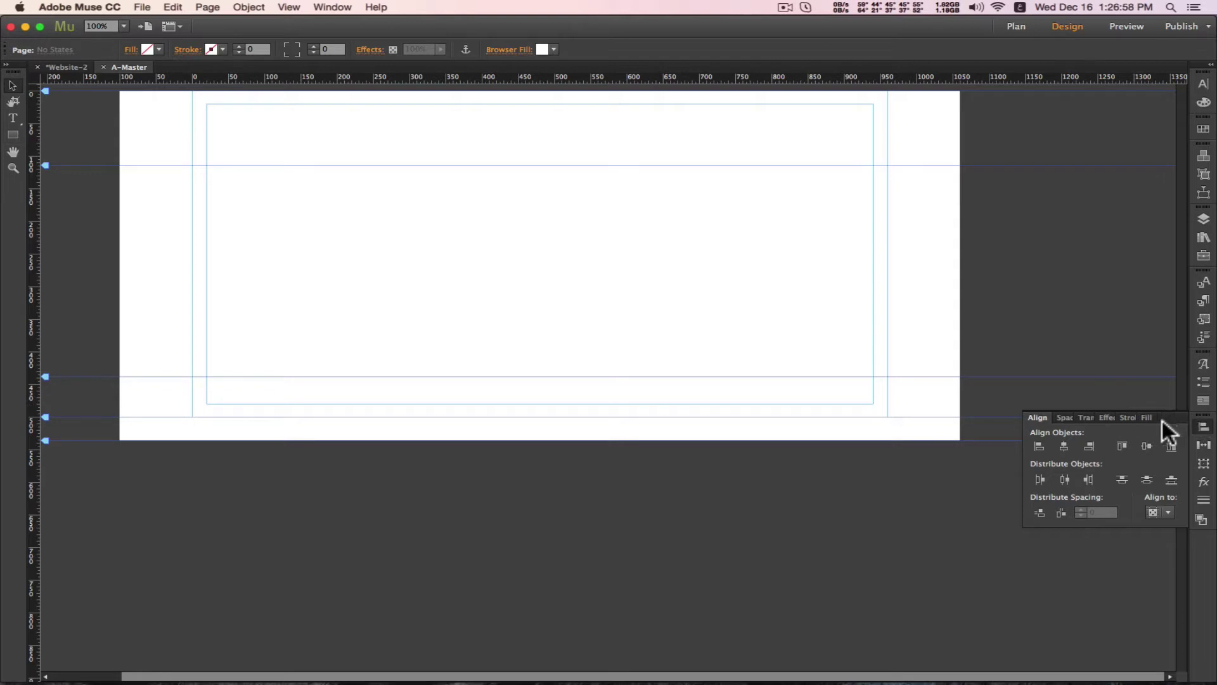
- Collapse the Align panel and draw a text frame about 348 wide in the header area of the A-Master page
{"action": "left_click", "coordinate": [1178, 417]}
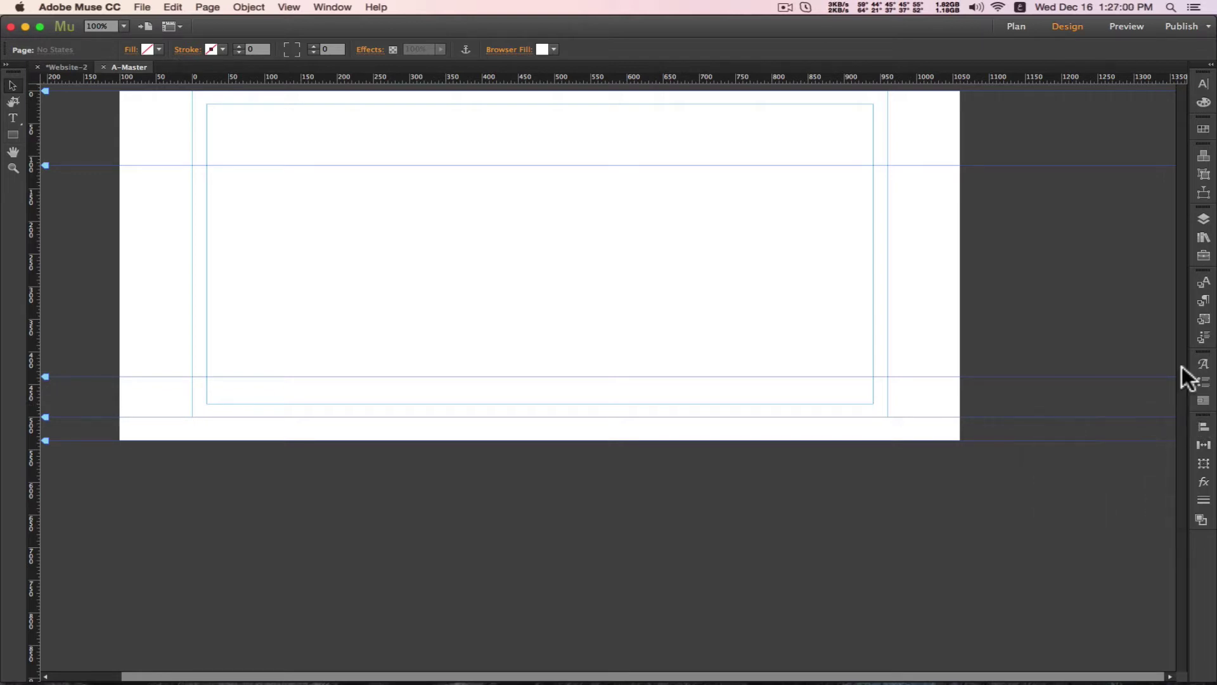
{"action": "left_click", "coordinate": [17, 119]}
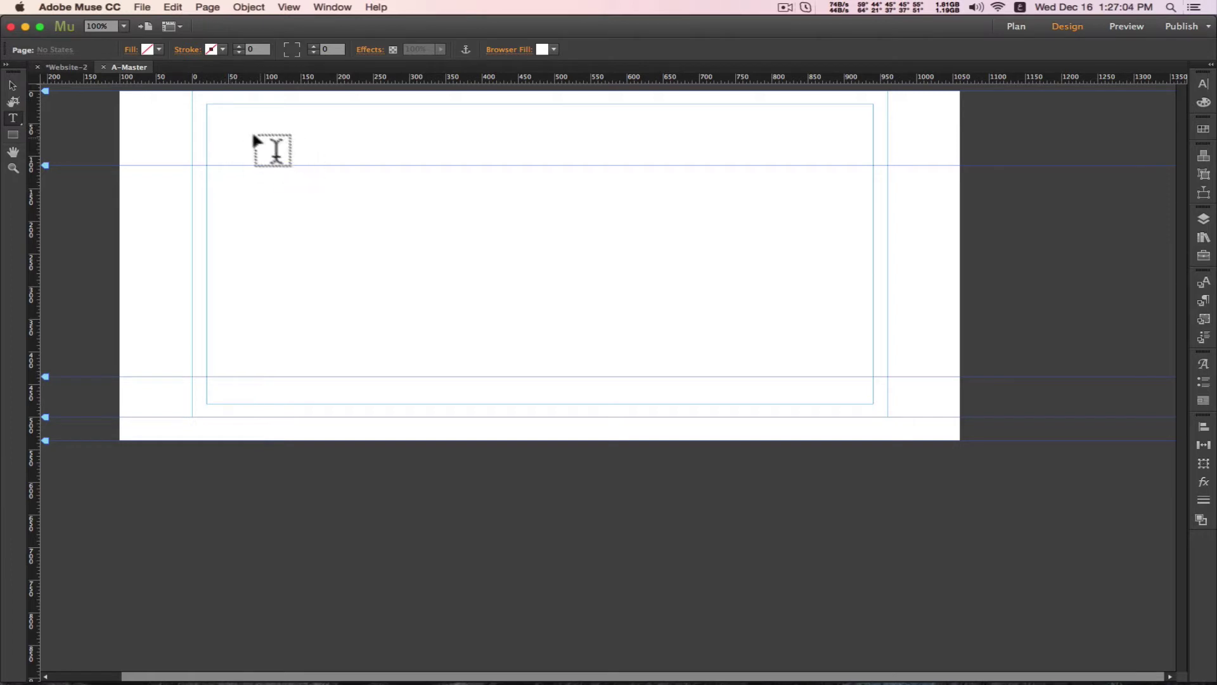
{"action": "left_click_drag", "start_coordinate": [224, 118], "coordinate": [475, 157]}
{"action": "type", "text": "YO"}
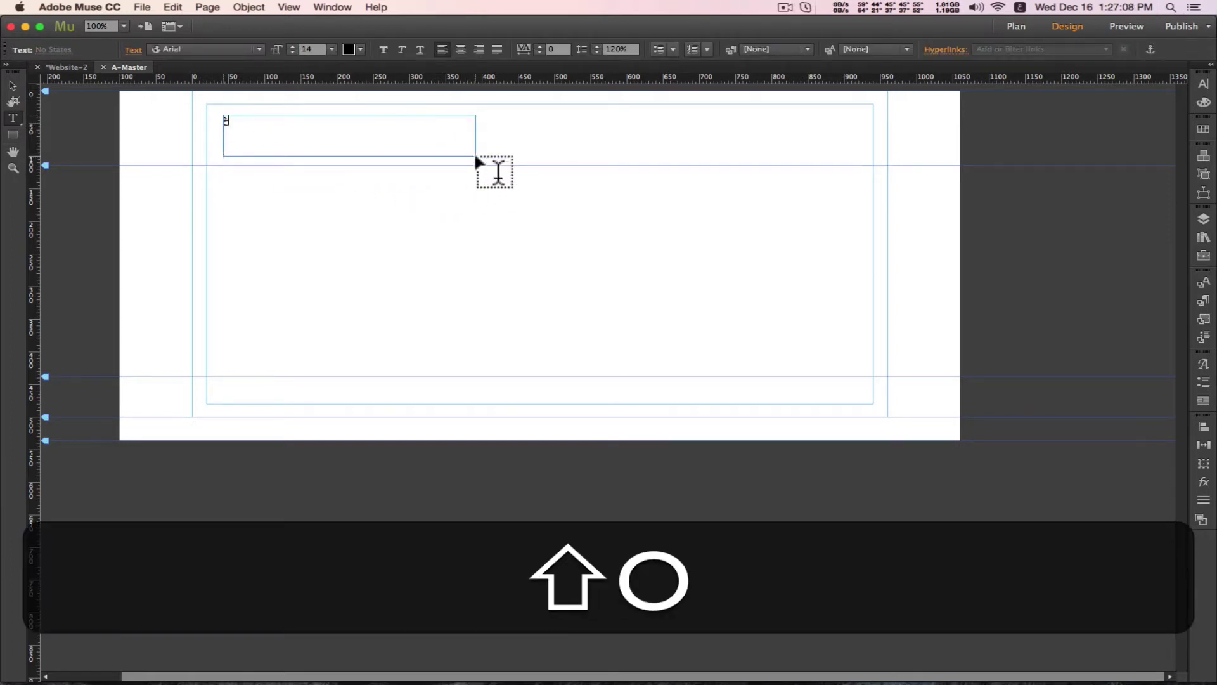
{"action": "type", "text": "LO"}
{"action": "key", "text": "super+a"}
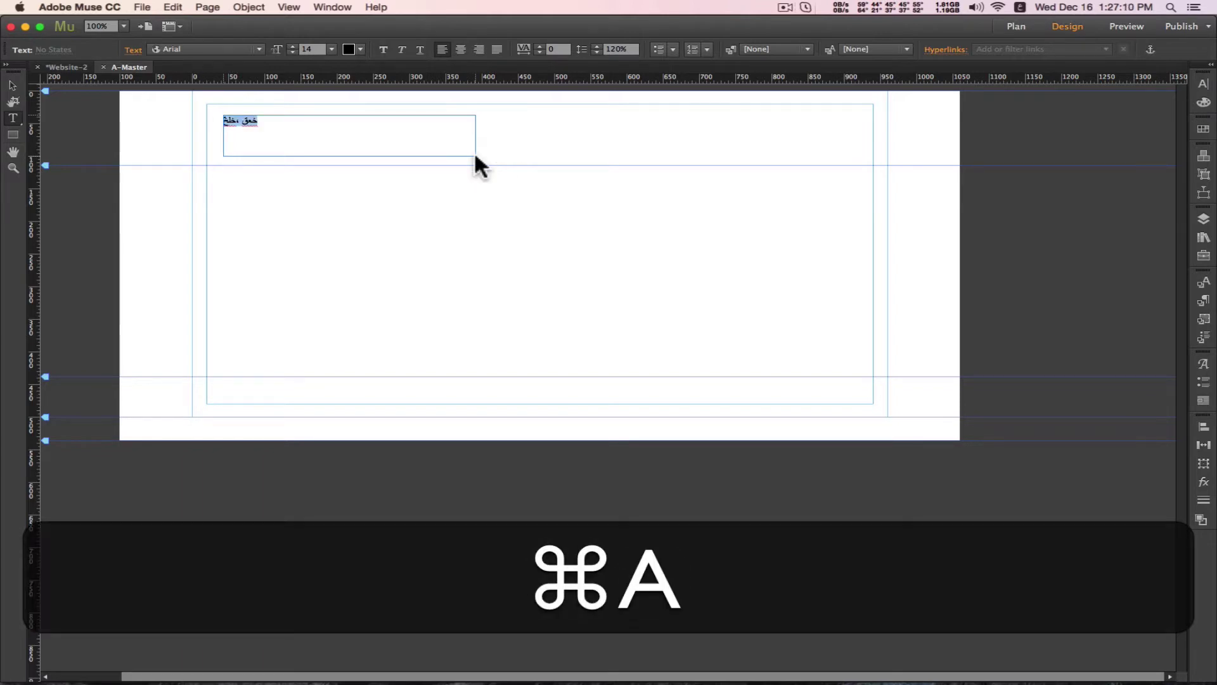
{"action": "key", "text": "super+BackSpace"}
{"action": "type", "text": "L"}
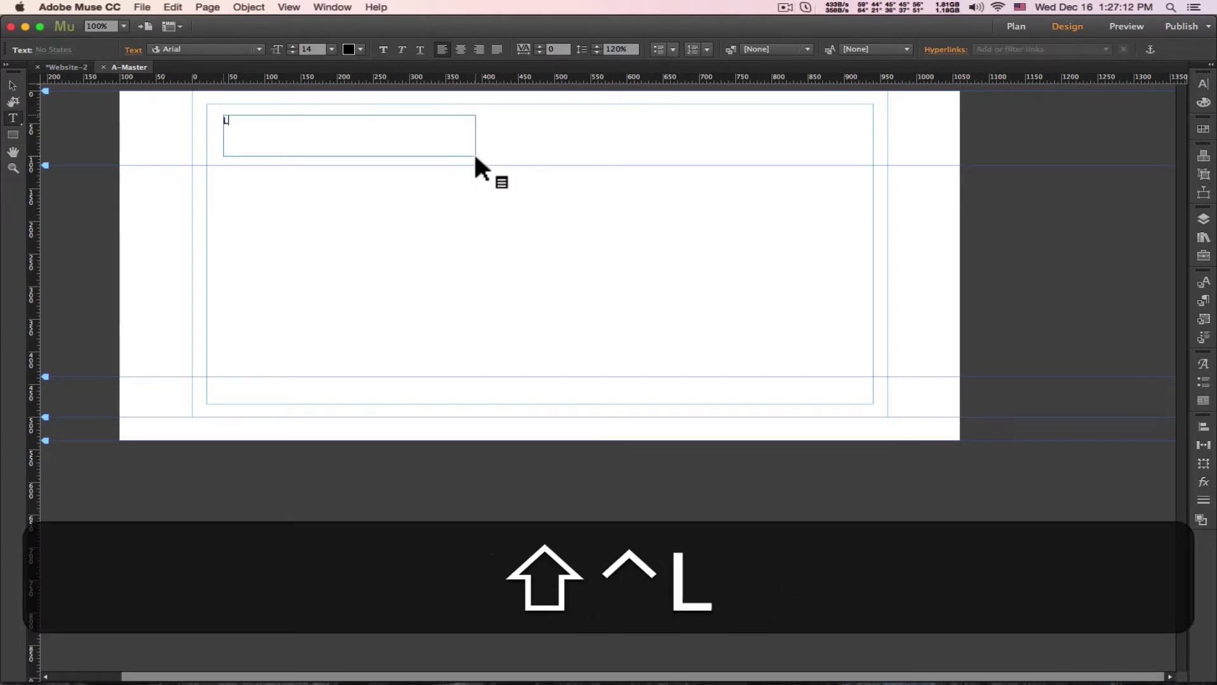
{"action": "key", "text": "shift+BackSpace"}
- Enter "Your Logo" in the header text frame and enlarge the text to size 38
{"action": "type", "text": "Y"}
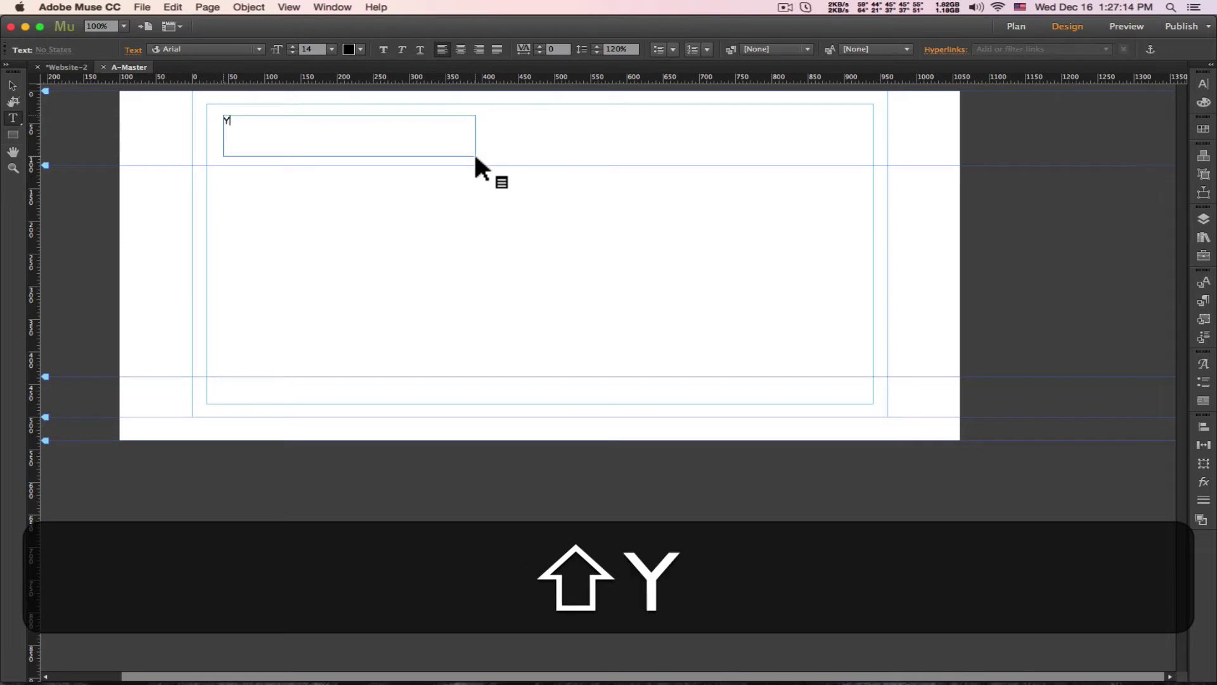
{"action": "type", "text": "our Logo"}
{"action": "key", "text": "super+a"}
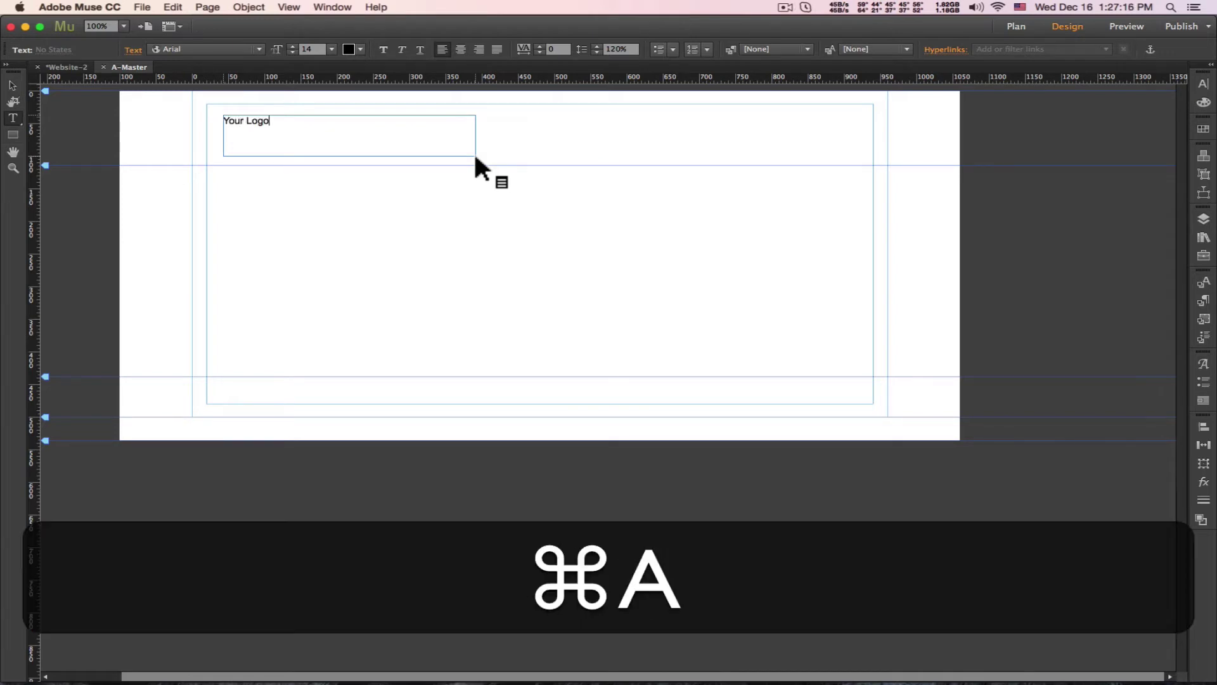
{"action": "key", "text": "shift+super+period"}
{"action": "key", "text": "shift+super+period"}
{"action": "key", "text": "shift+super+period"}
{"action": "key", "text": "shift+super+period"}
{"action": "key", "text": "shift+super+period"}
{"action": "key", "text": "shift+super+period"}
{"action": "key", "text": "shift+super+period"}
{"action": "key", "text": "shift+super+period"}
{"action": "key", "text": "shift+super+period"}
{"action": "key", "text": "shift+super+period"}
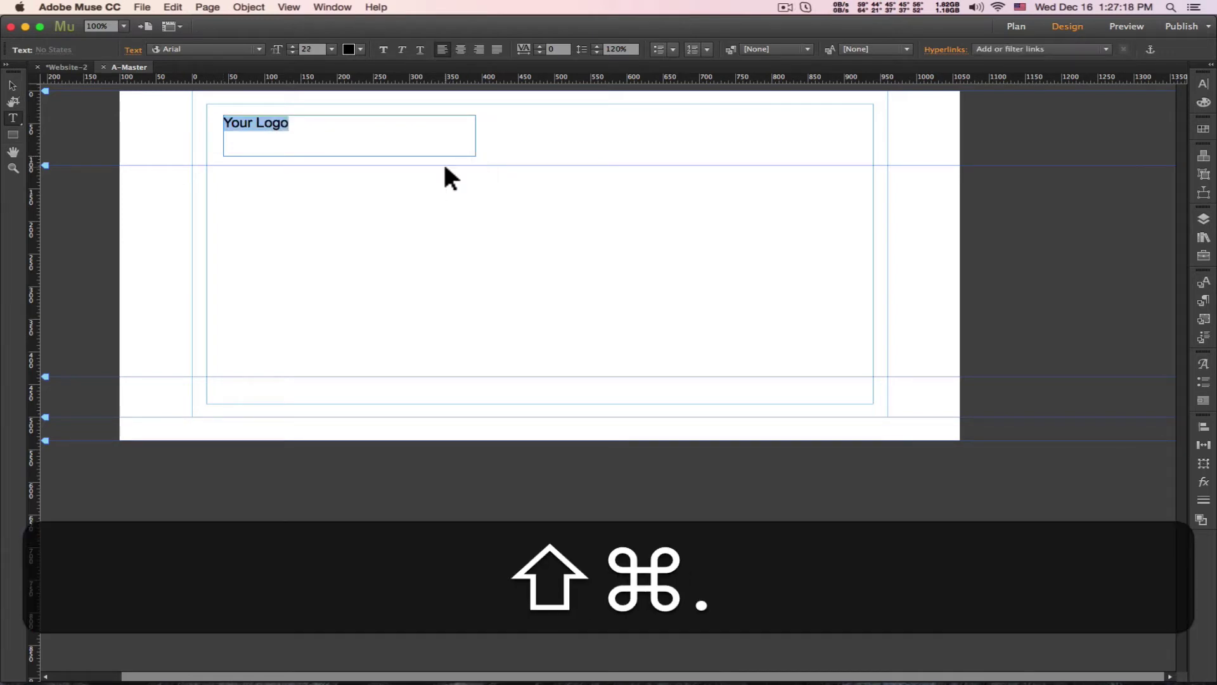
{"action": "key", "text": "shift+super+period"}
{"action": "key", "text": "shift+super+period"}
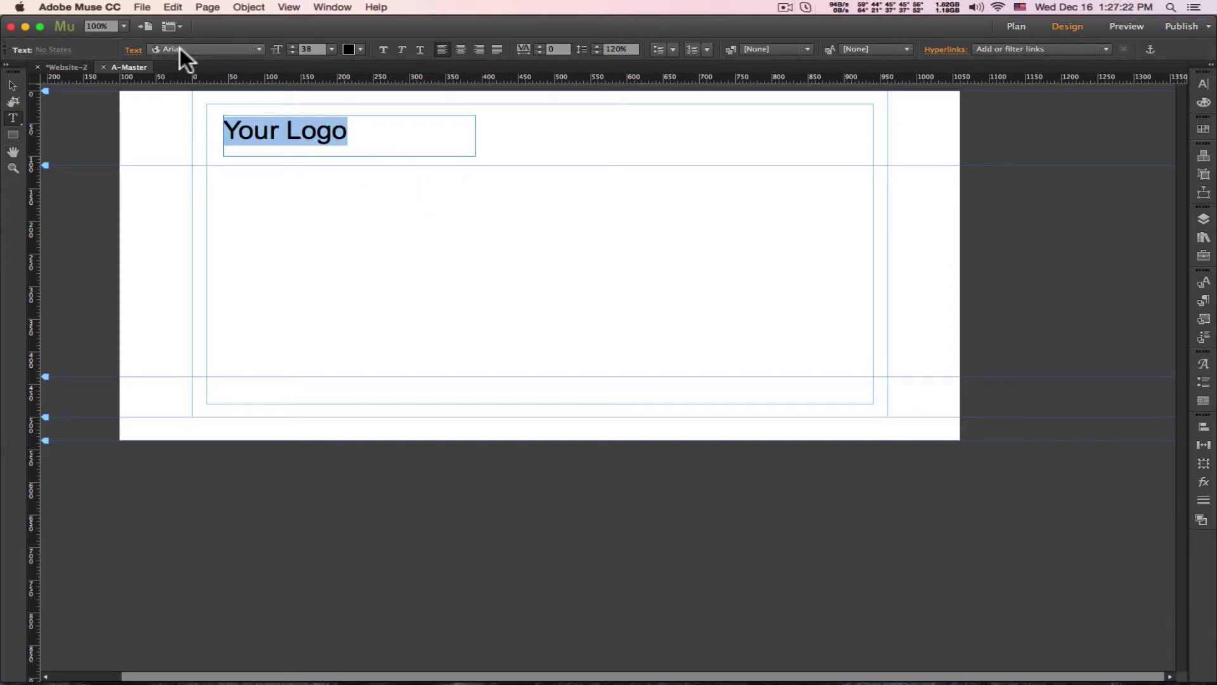
- Change the font of the logo text to the web font Bebas Neue
{"action": "left_click", "coordinate": [180, 48]}
{"action": "scroll", "coordinate": [247, 239], "scroll_direction": "up", "scroll_amount": 5}
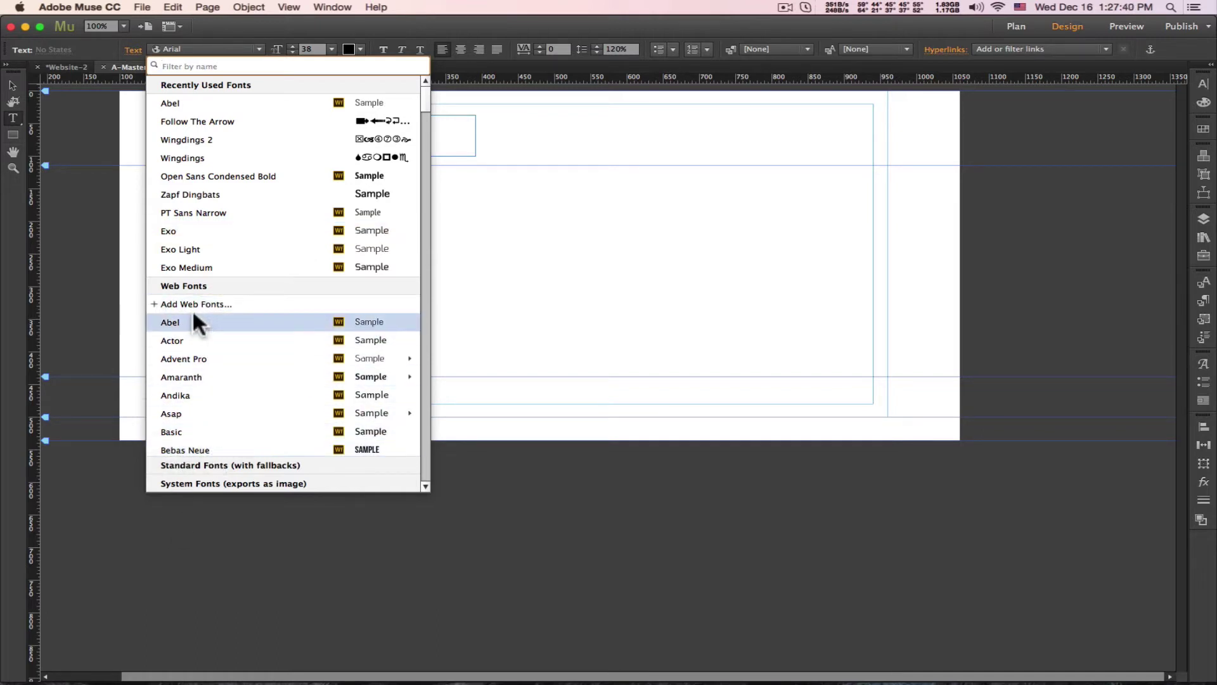
{"action": "left_click", "coordinate": [164, 449]}
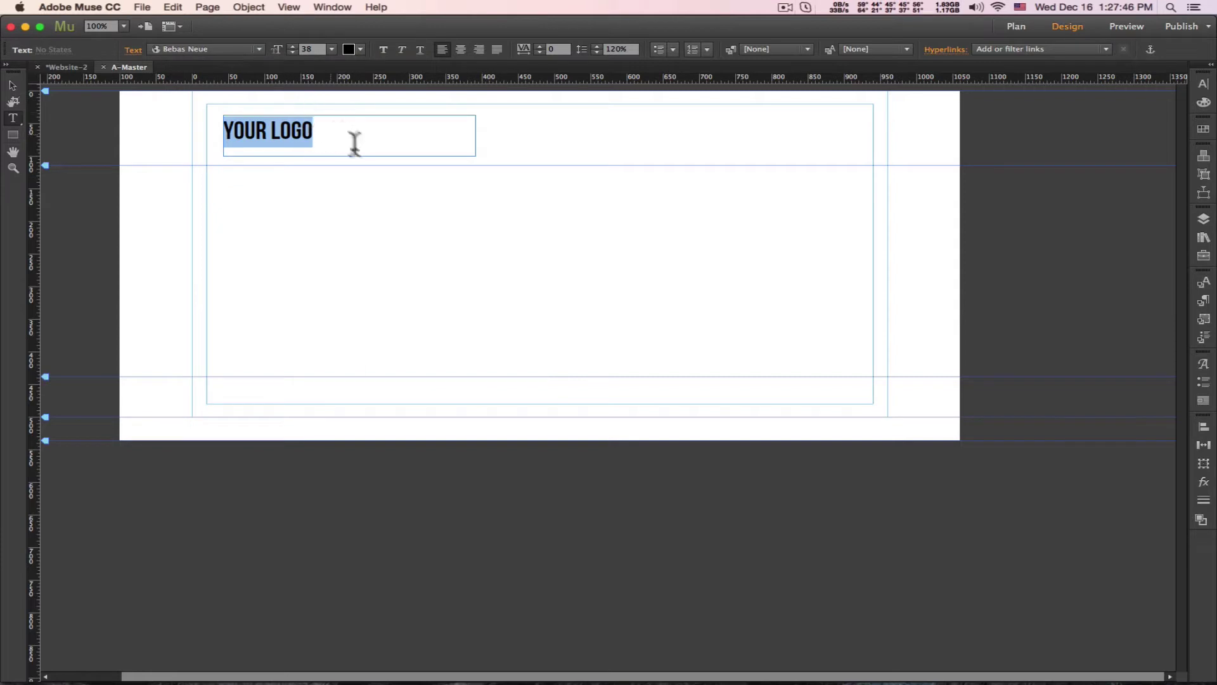
- Enlarge the logo text to size 58
{"action": "key", "text": "shift+super+period"}
{"action": "key", "text": "shift+super+period"}
{"action": "key", "text": "shift+super+period"}
{"action": "key", "text": "shift+super+period"}
{"action": "key", "text": "shift+super+period"}
{"action": "key", "text": "shift+super+period"}
{"action": "key", "text": "shift+super+period"}
{"action": "key", "text": "shift+super+period"}
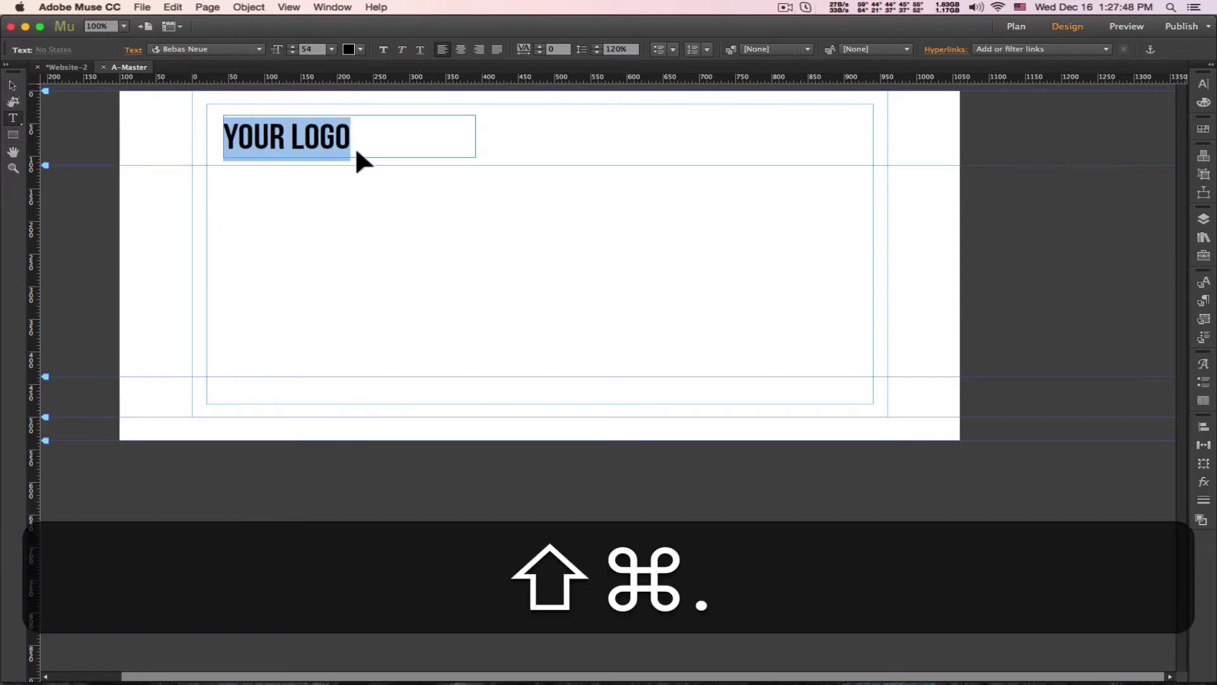
{"action": "key", "text": "shift+super+period"}
{"action": "key", "text": "shift+super+period"}
{"action": "key", "text": "shift+super+period"}
{"action": "key", "text": "shift+super+comma"}
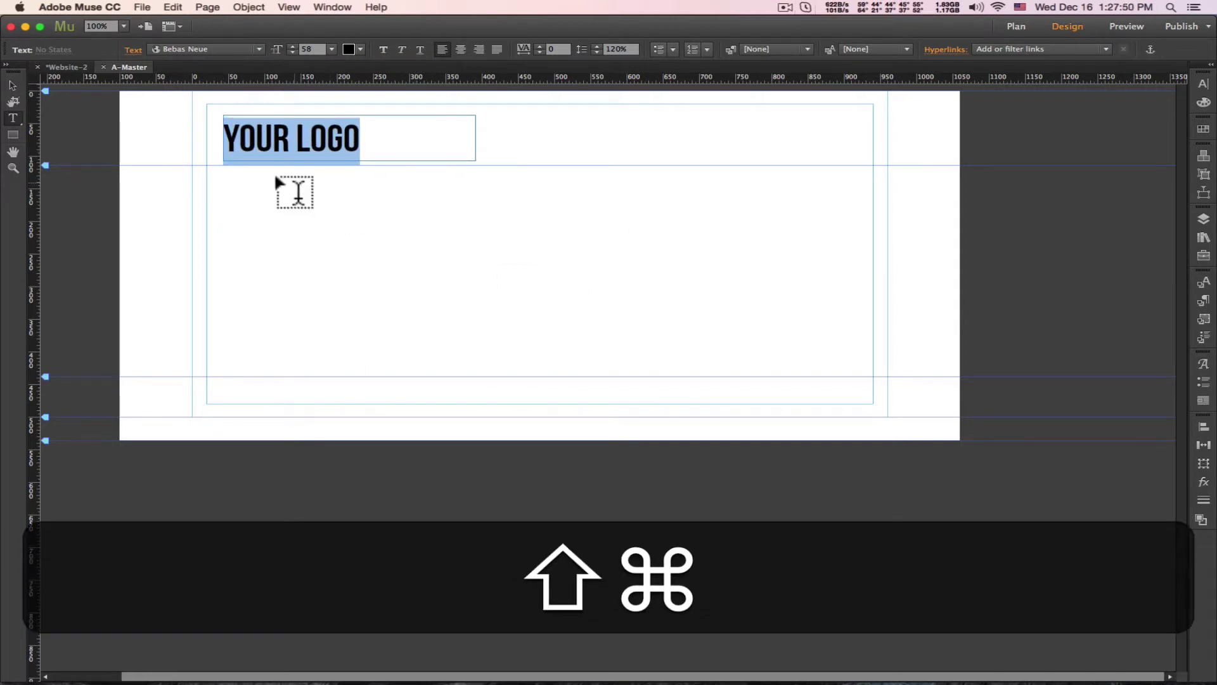
- Move the logo text frame to the page's upper-left margin corner at X 20, Y 20
{"action": "left_click", "coordinate": [13, 85]}
{"action": "left_click_drag", "start_coordinate": [416, 141], "coordinate": [400, 130]}
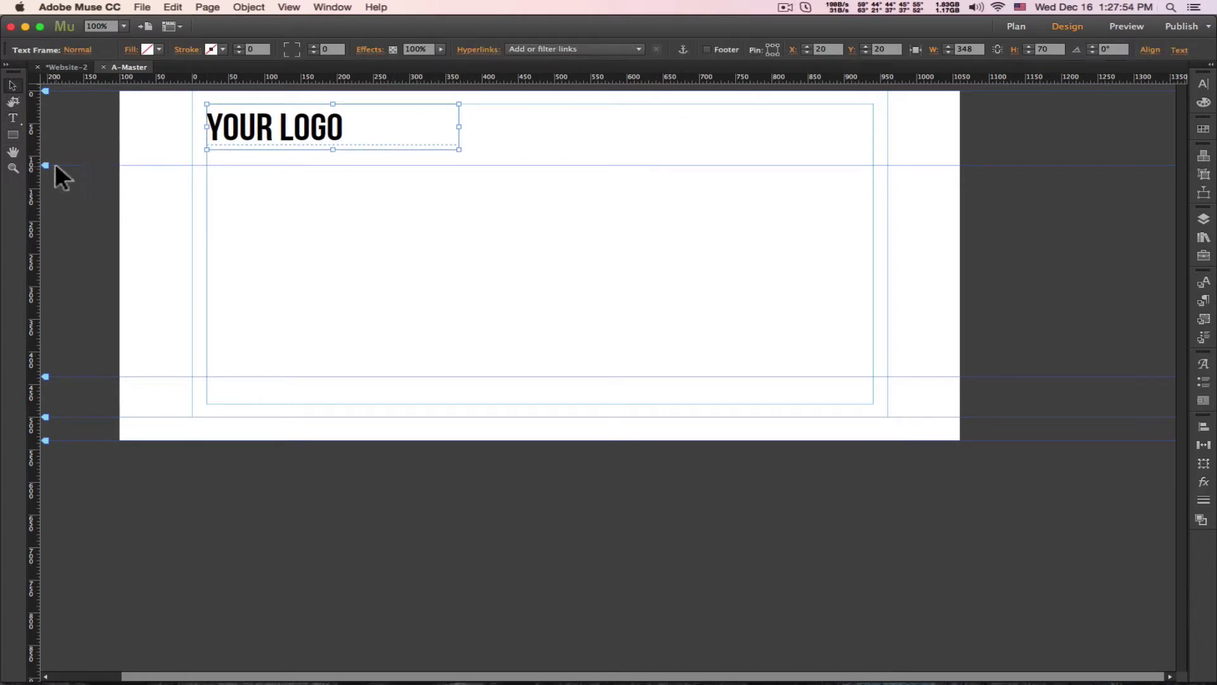
- Adjust the header guide to about Y 111 px, just below the logo text frame
{"action": "left_click_drag", "start_coordinate": [45, 166], "coordinate": [51, 162]}
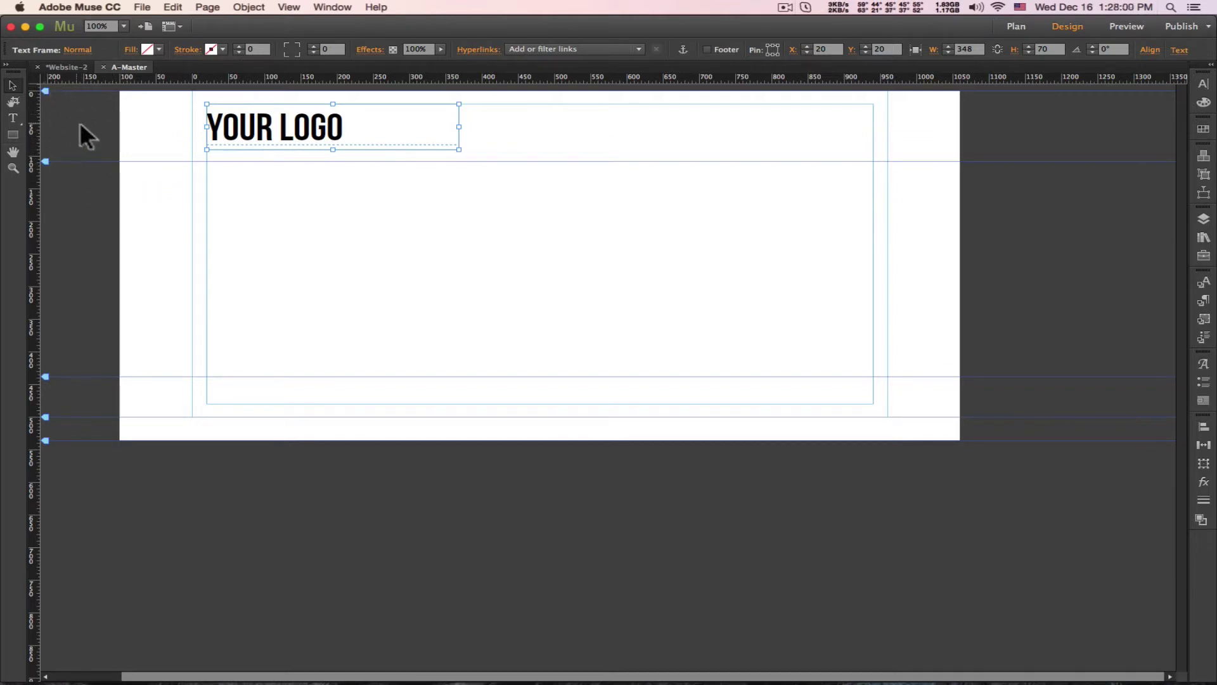
{"action": "left_click", "coordinate": [183, 147]}
{"action": "left_click", "coordinate": [252, 137]}
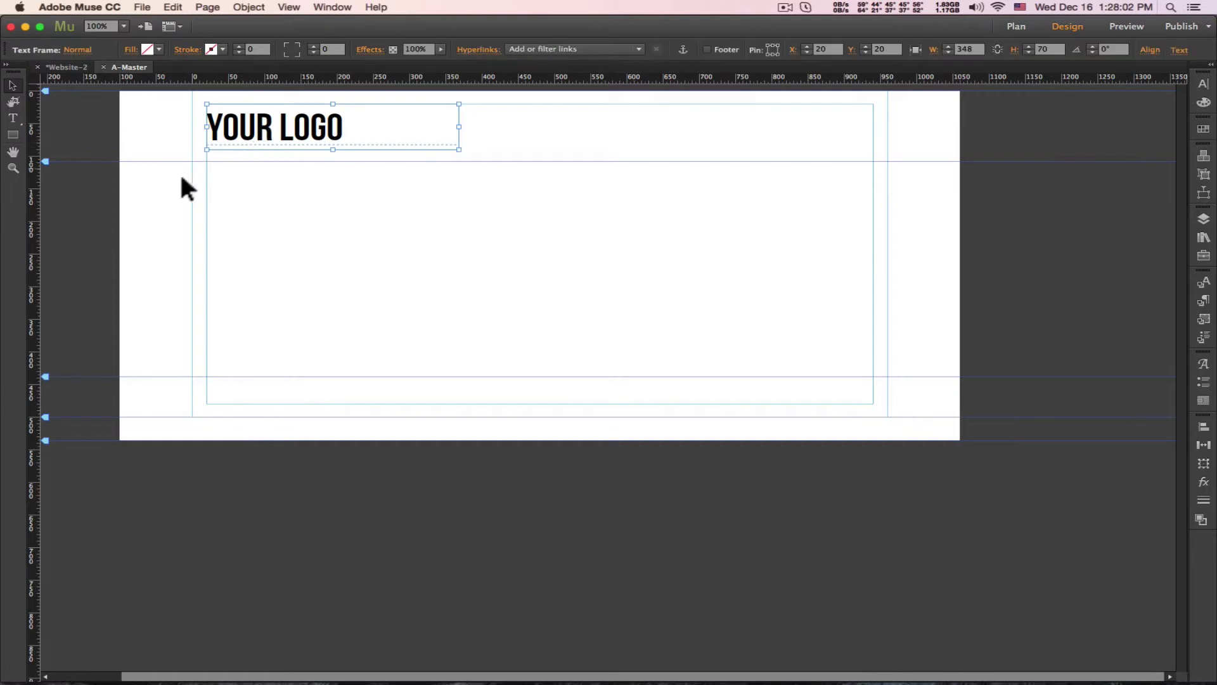
{"action": "left_click", "coordinate": [89, 174]}
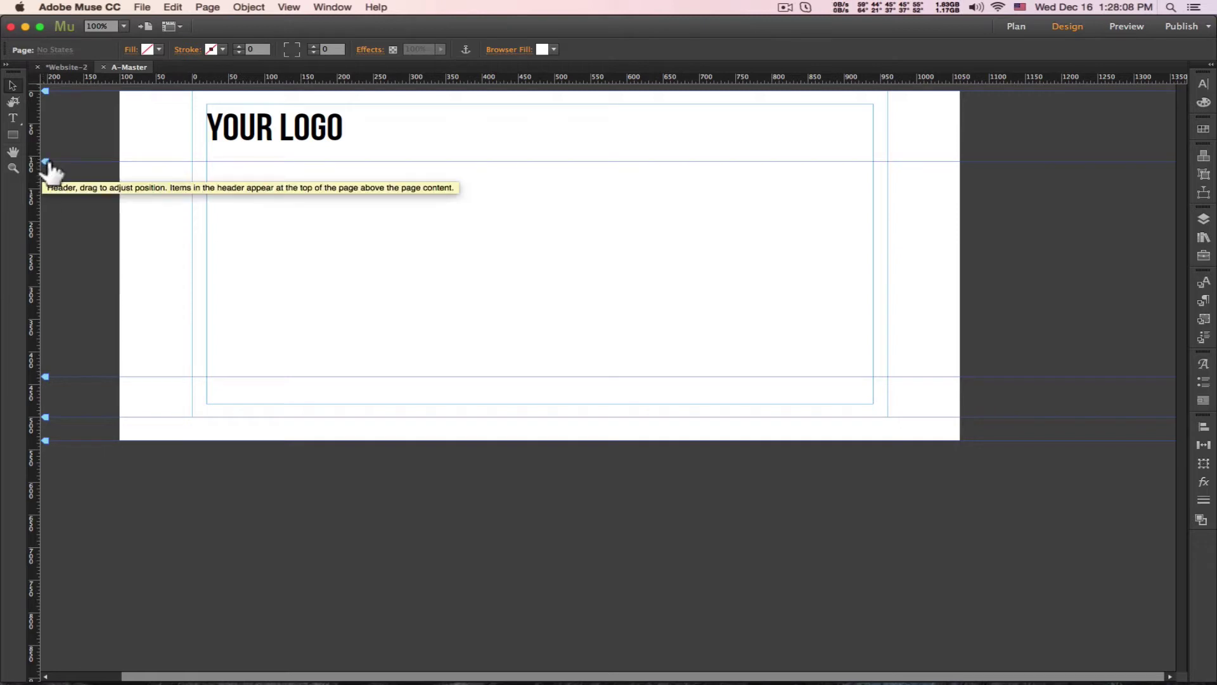
{"action": "mouse_move", "coordinate": [42, 173]}
{"action": "left_mouse_down"}
{"action": "mouse_move", "coordinate": [43, 208]}
{"action": "mouse_move", "coordinate": [41, 163]}
{"action": "left_mouse_up"}
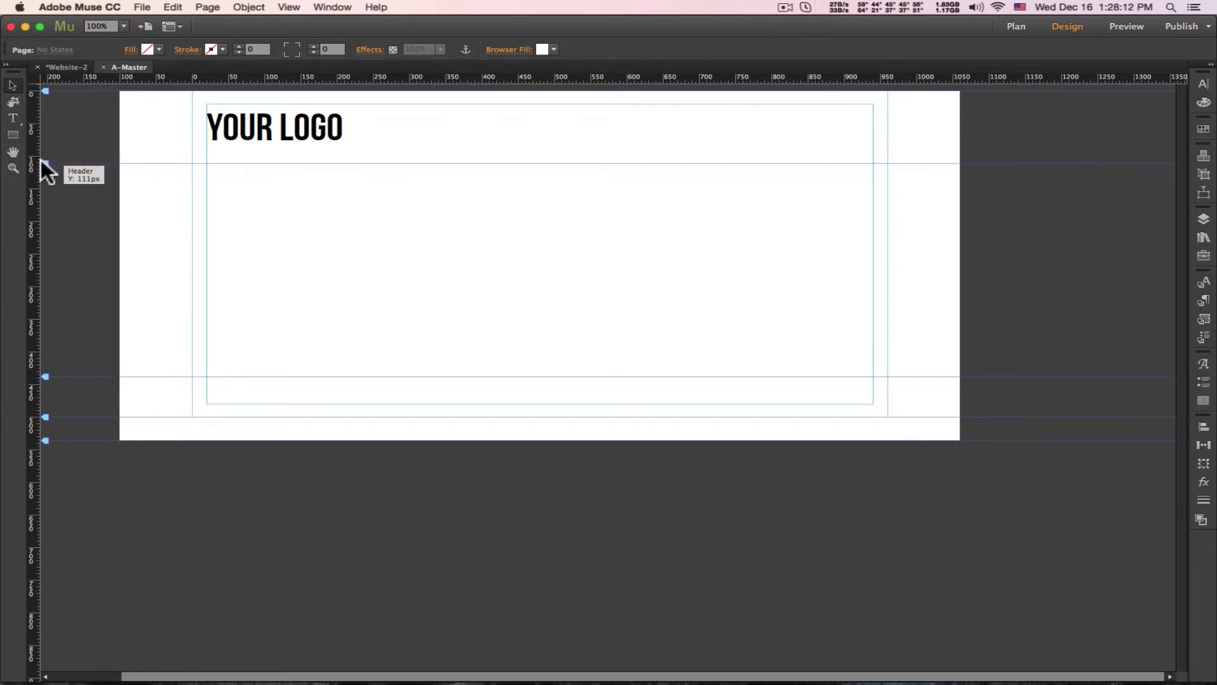
{"action": "left_click", "coordinate": [785, 6]}
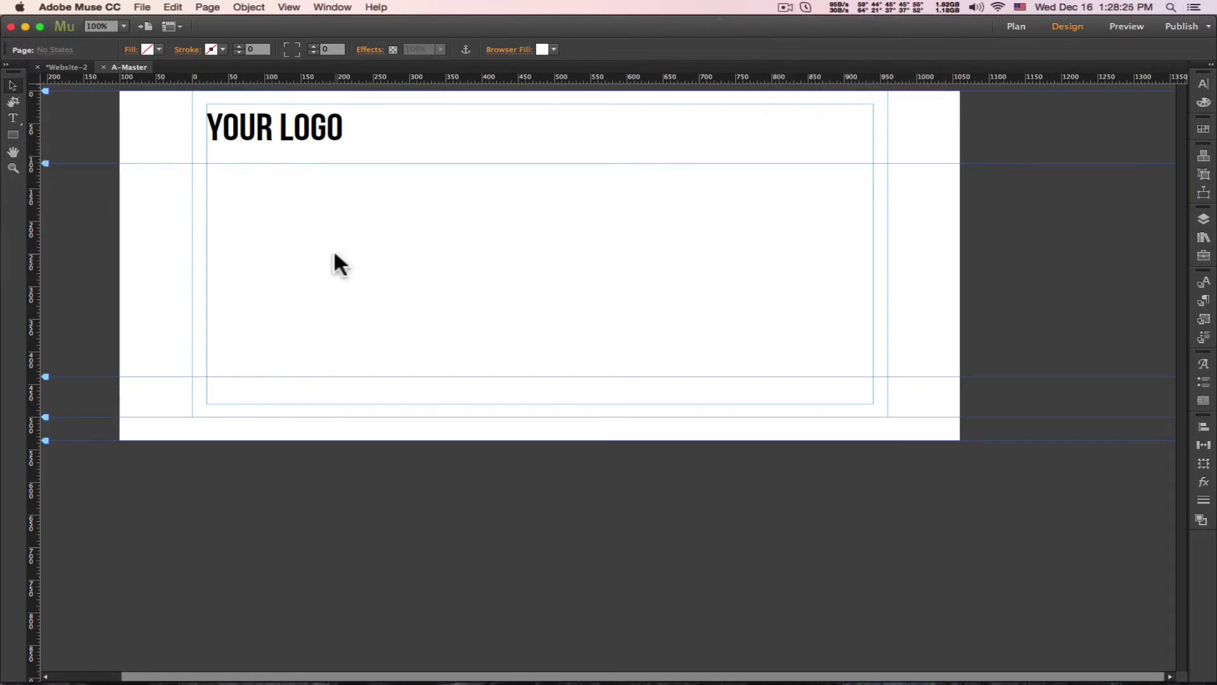
- Extend the logo text frame's lower edge to a height of 72 and align its top with the margin at Y 20
{"action": "left_click", "coordinate": [264, 135]}
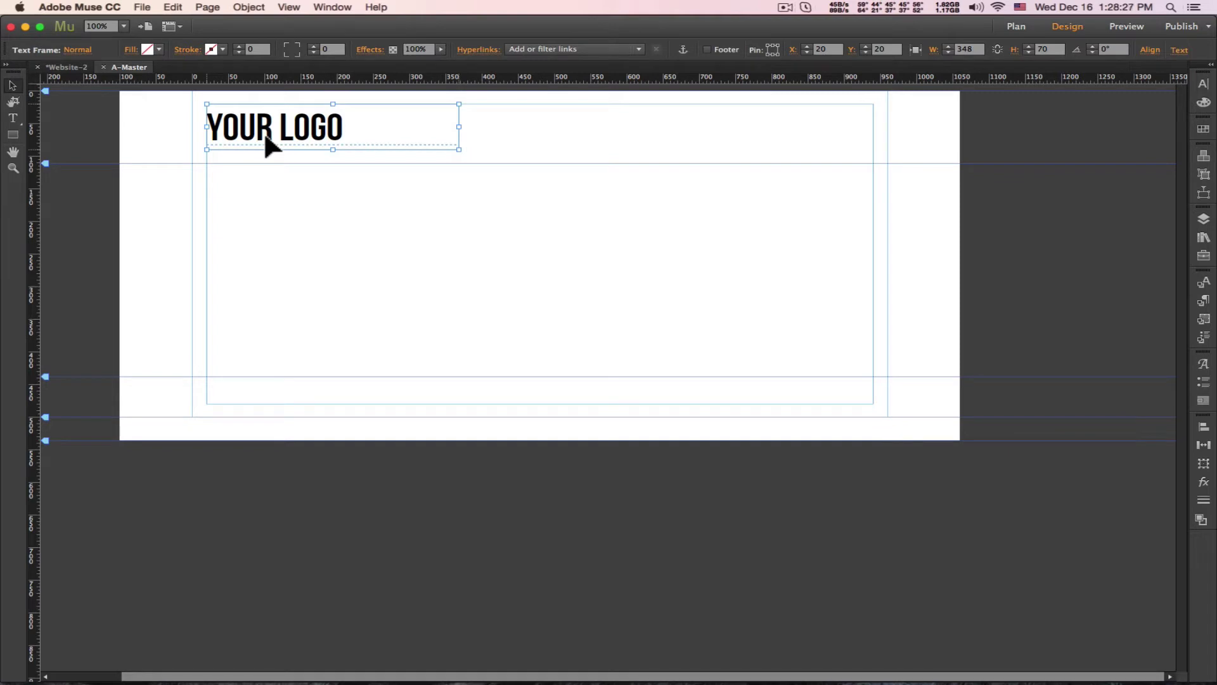
{"action": "left_click_drag", "start_coordinate": [335, 150], "coordinate": [335, 152]}
{"action": "key", "text": "Down"}
{"action": "key", "text": "Down"}
{"action": "key", "text": "Down"}
{"action": "key", "text": "Down"}
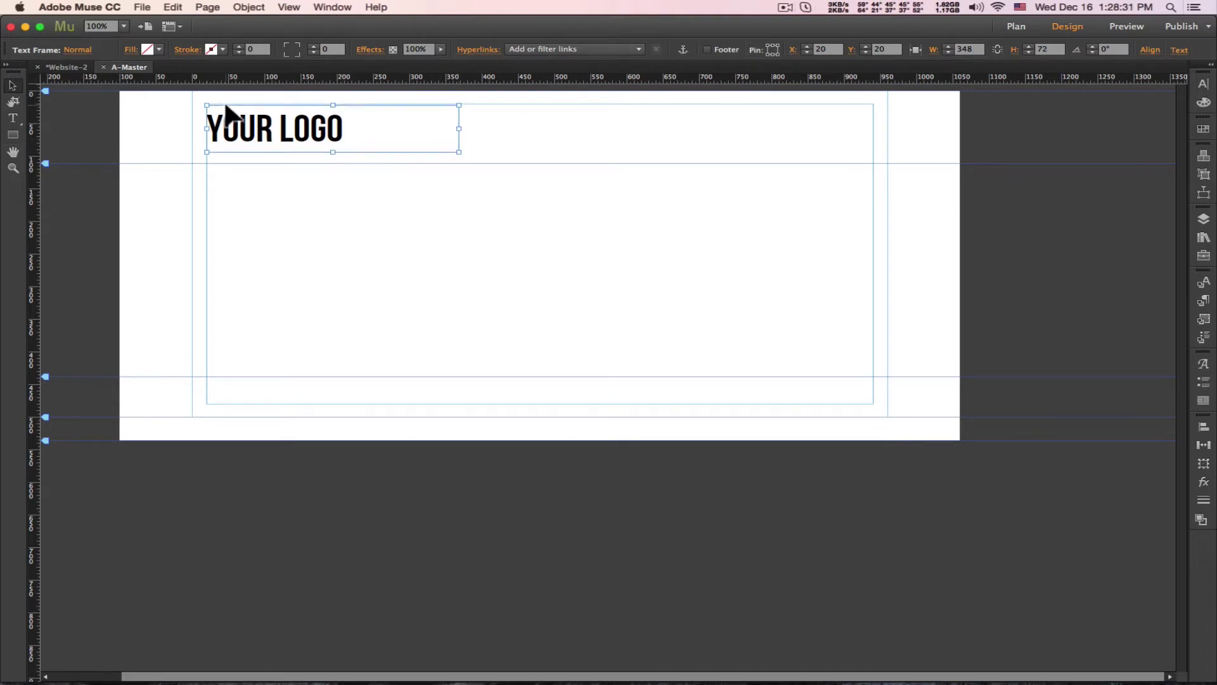
{"action": "key", "text": "Up"}
{"action": "key", "text": "Up"}
{"action": "key", "text": "Up"}
{"action": "key", "text": "Up"}
{"action": "key", "text": "Up"}
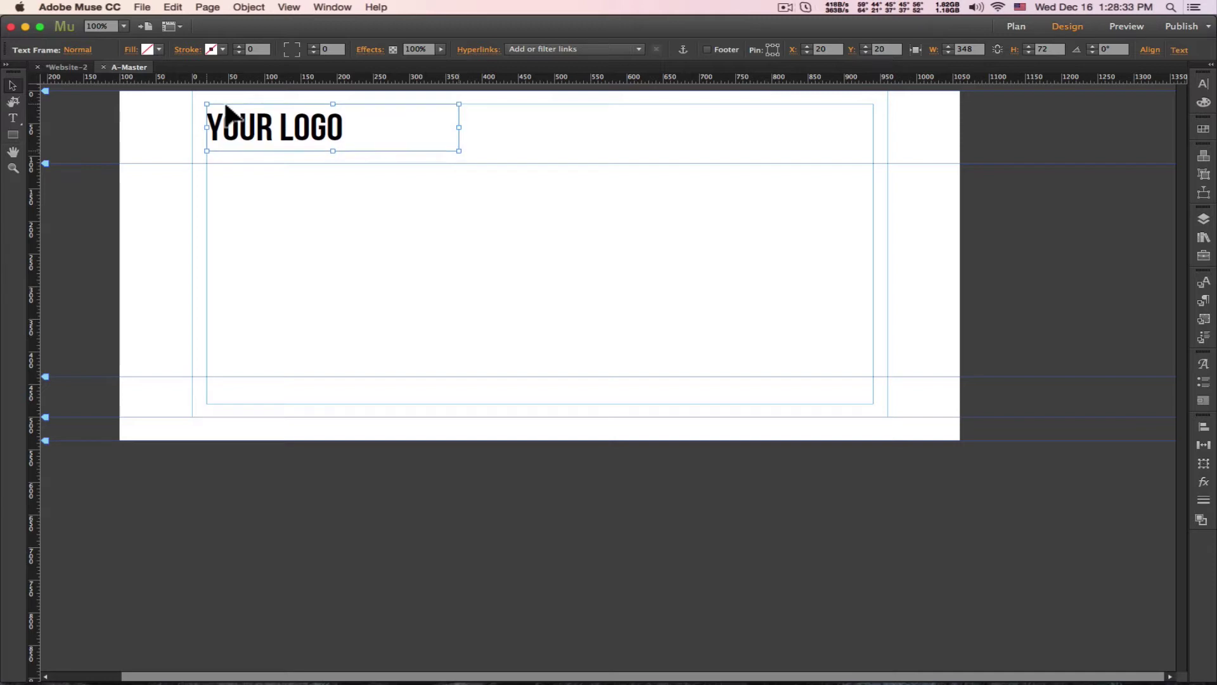
- Color the logo text orange F7931E
{"action": "triple_click", "coordinate": [241, 127]}
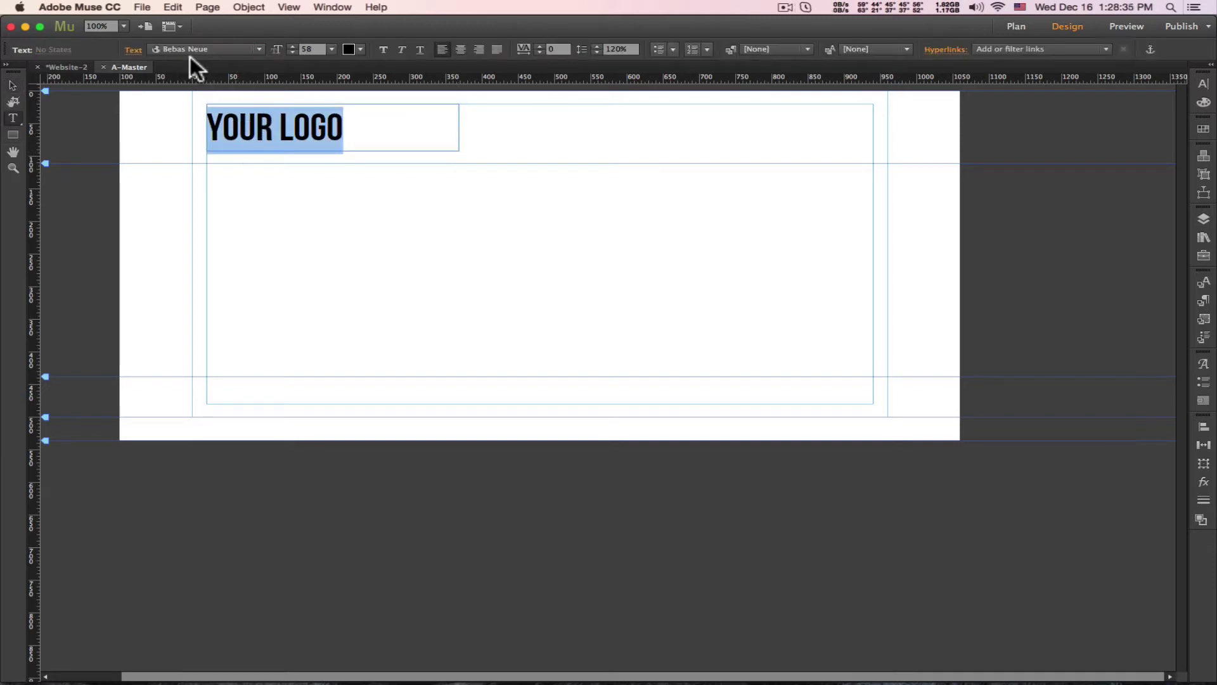
{"action": "left_click", "coordinate": [349, 49]}
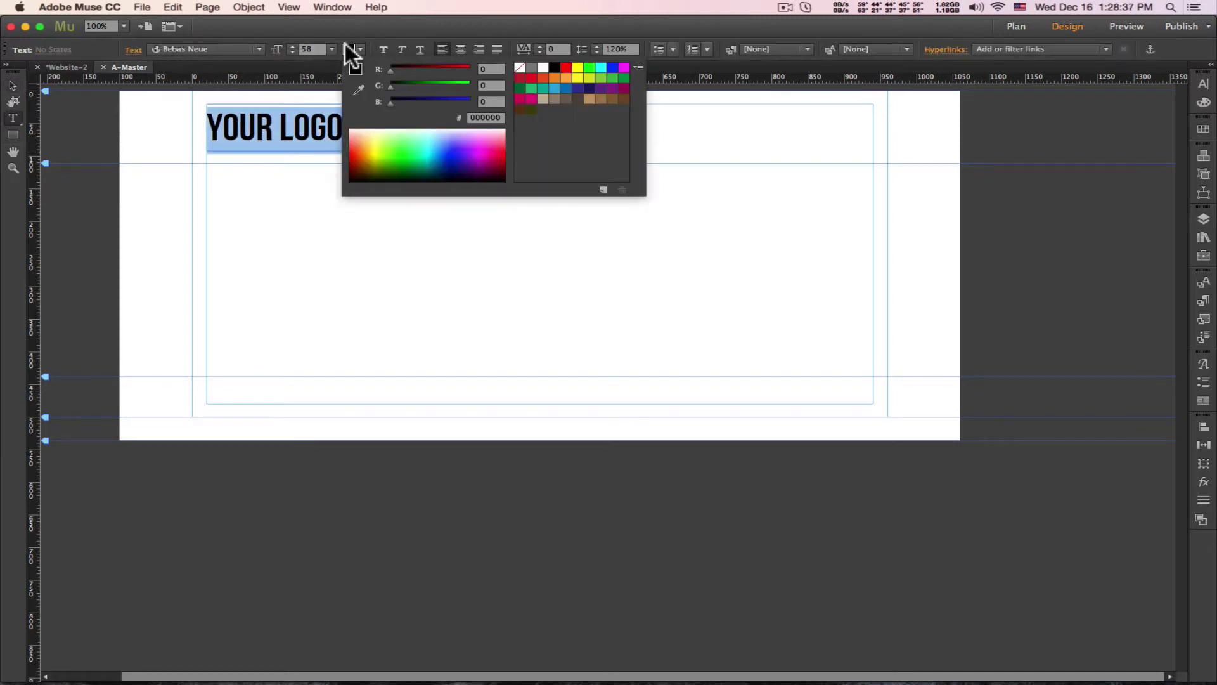
{"action": "left_click", "coordinate": [530, 76]}
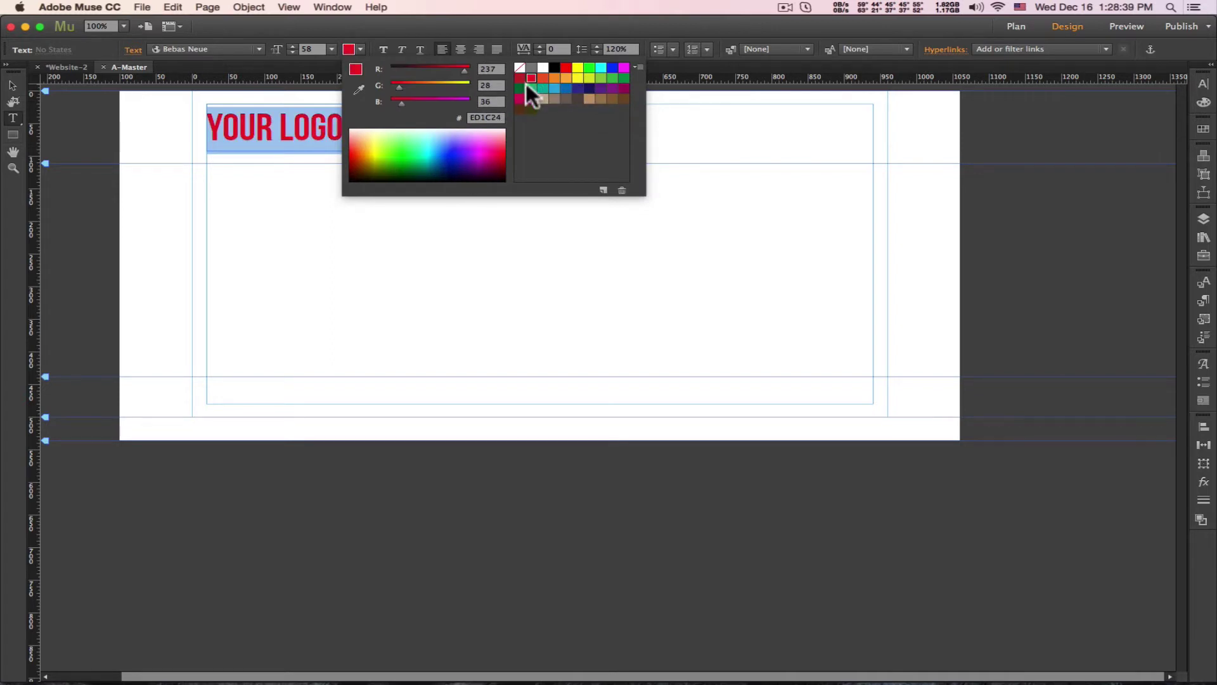
{"action": "left_click", "coordinate": [553, 76]}
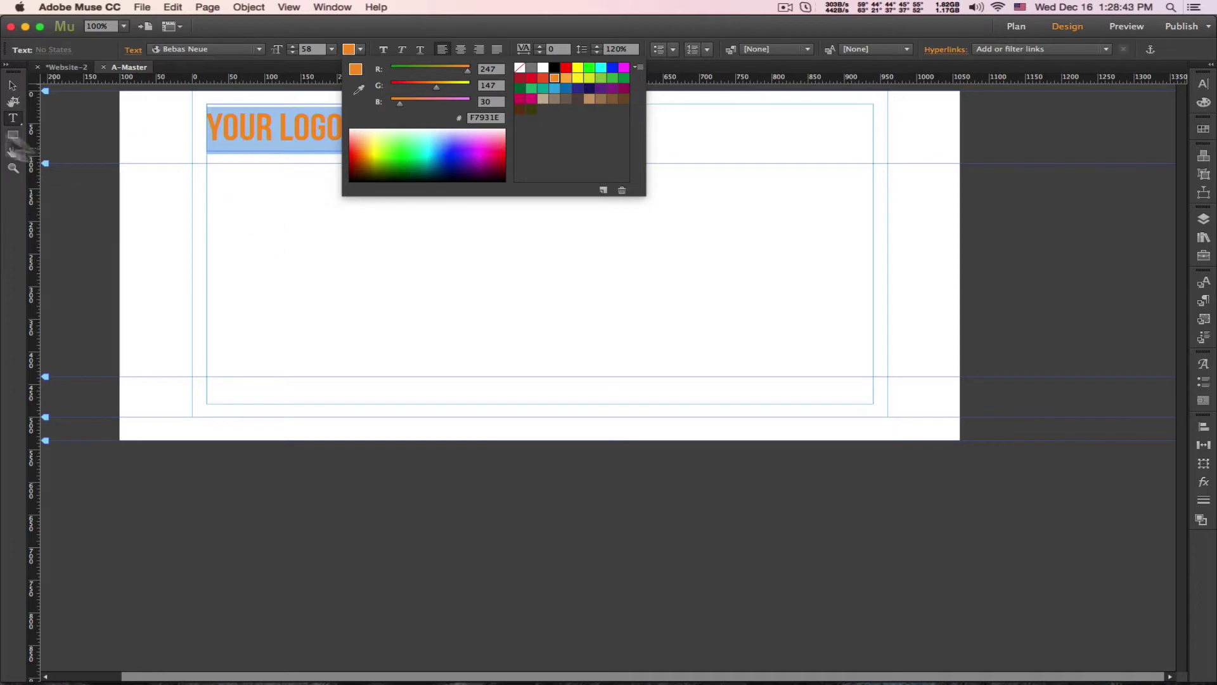
{"action": "left_click", "coordinate": [8, 86]}
{"action": "left_click", "coordinate": [482, 224]}
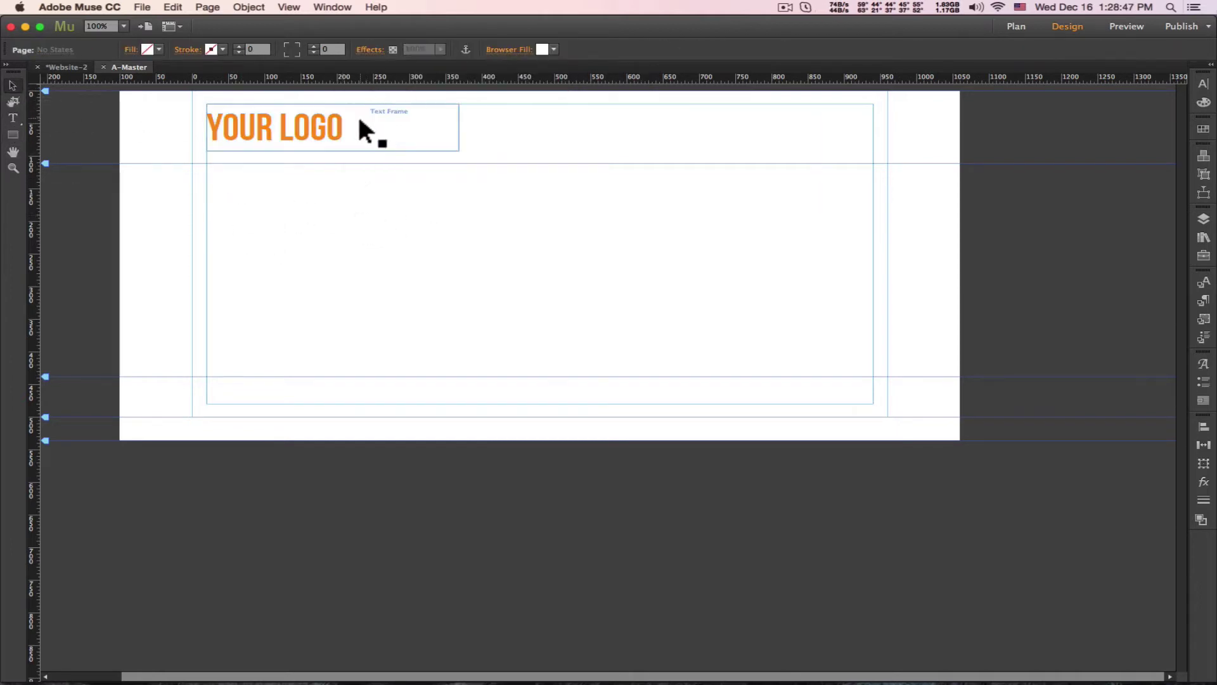
- Narrow the logo text frame to a width of about 292 and deselect it
{"action": "left_click", "coordinate": [396, 137]}
{"action": "left_click_drag", "start_coordinate": [459, 127], "coordinate": [419, 127]}
{"action": "left_click", "coordinate": [786, 8]}
{"action": "left_click", "coordinate": [805, 42]}
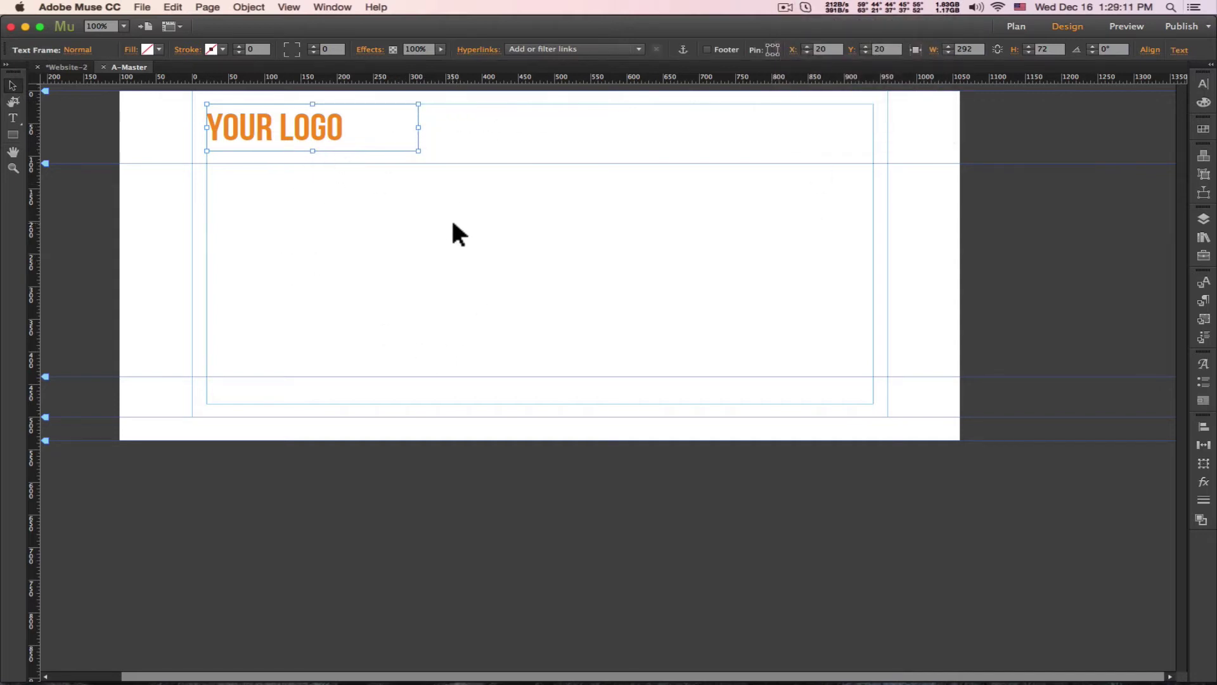
{"action": "left_click", "coordinate": [428, 222]}
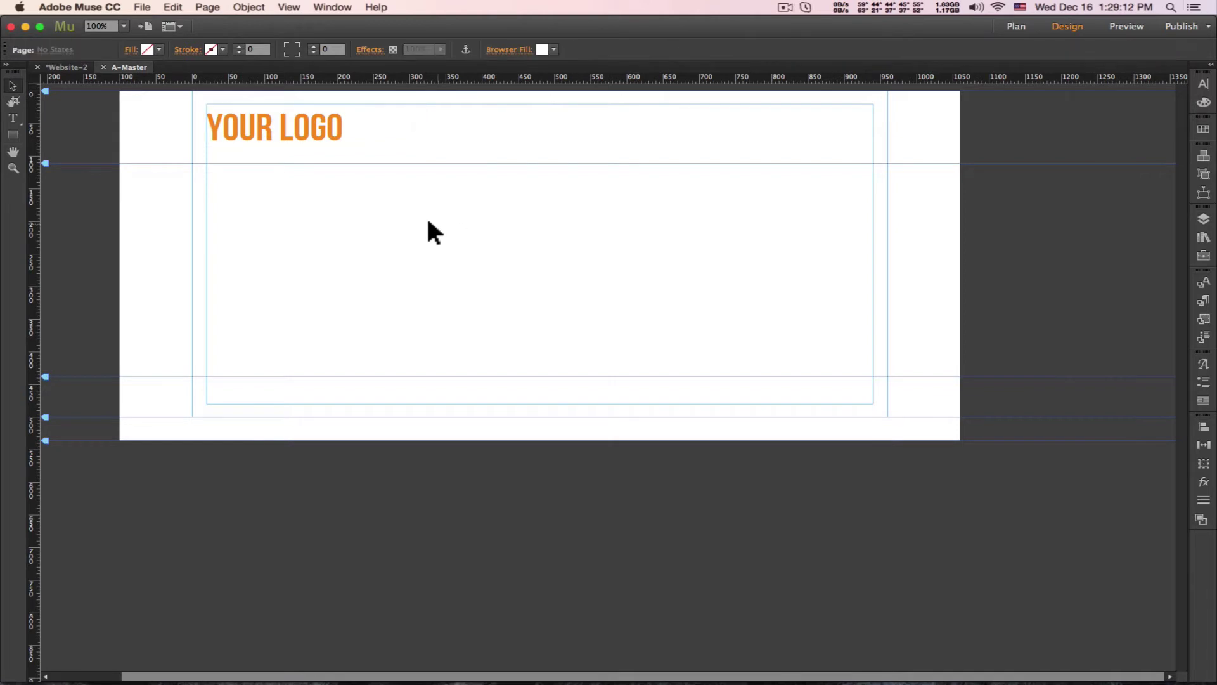
- Add a text frame about 381 wide on the right side of the header reading "Call me at" followed by a placeholder phone number
{"action": "left_click", "coordinate": [13, 118]}
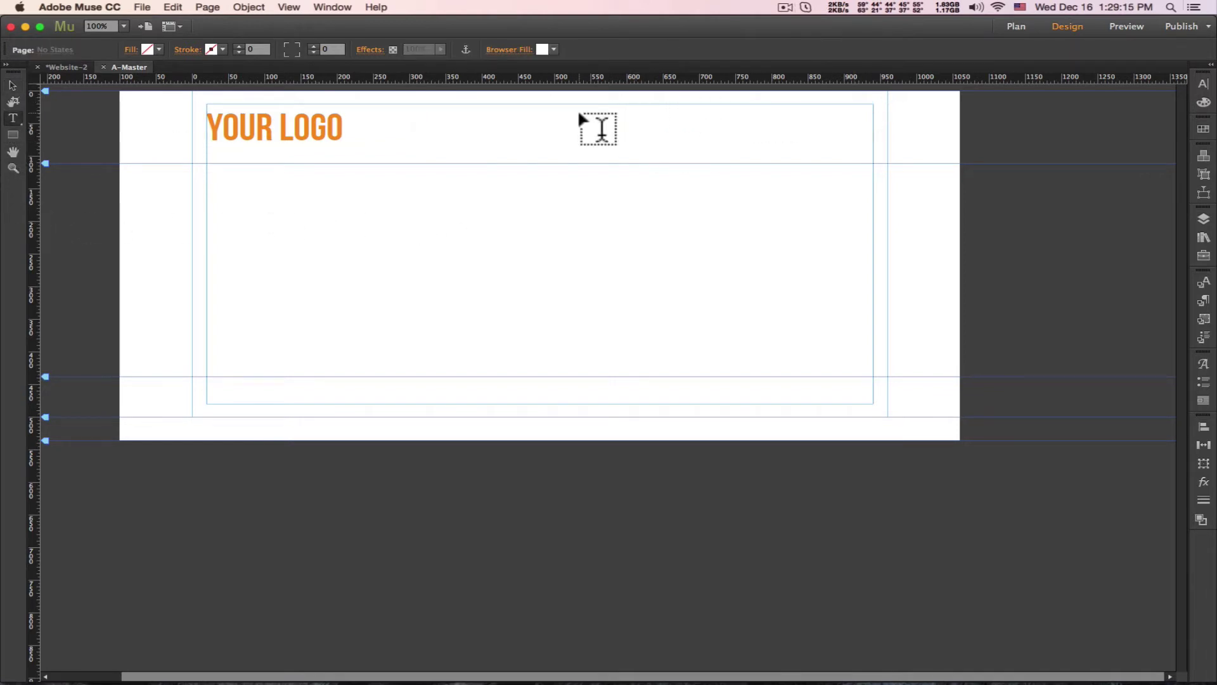
{"action": "left_click_drag", "start_coordinate": [579, 113], "coordinate": [855, 153]}
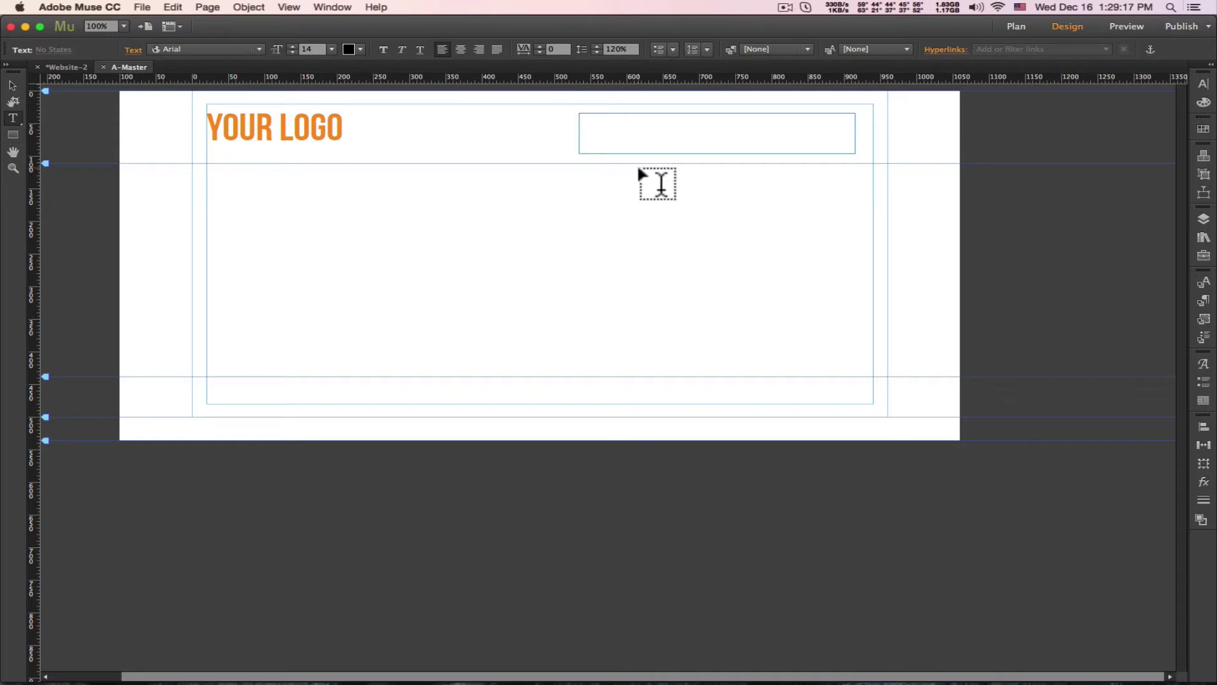
{"action": "type", "text": "Call me at 0000000"}
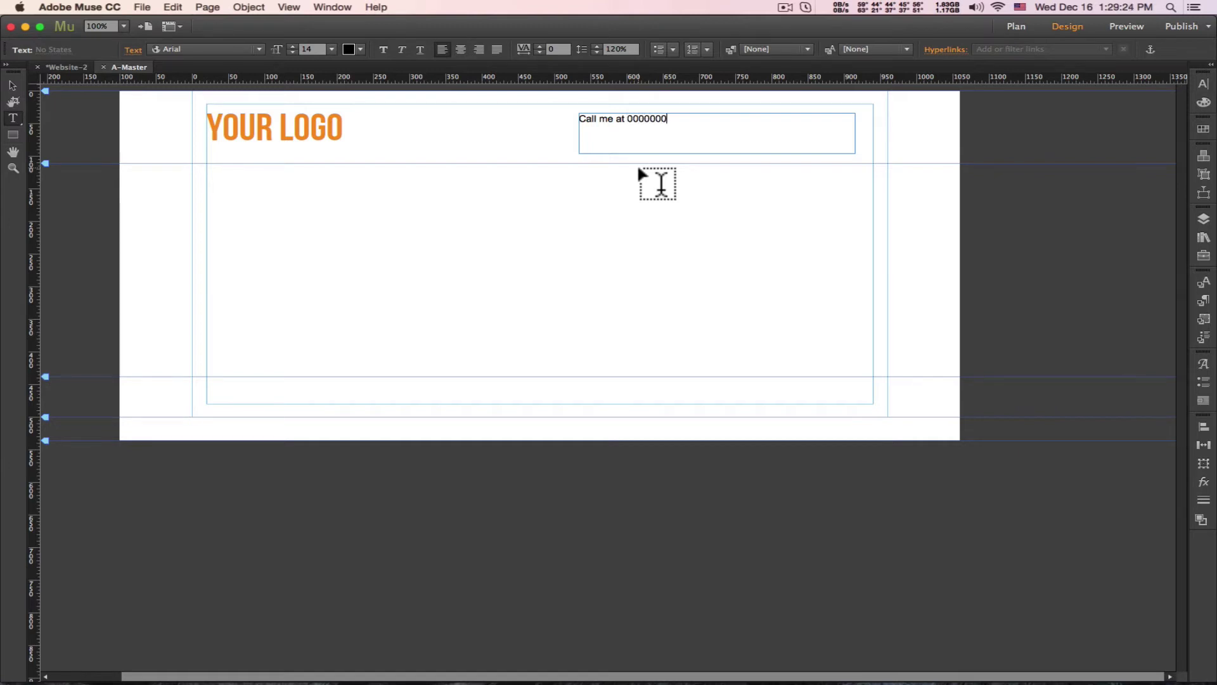
- Color all of the header's phone text orange F7931E
{"action": "key", "text": "super+a"}
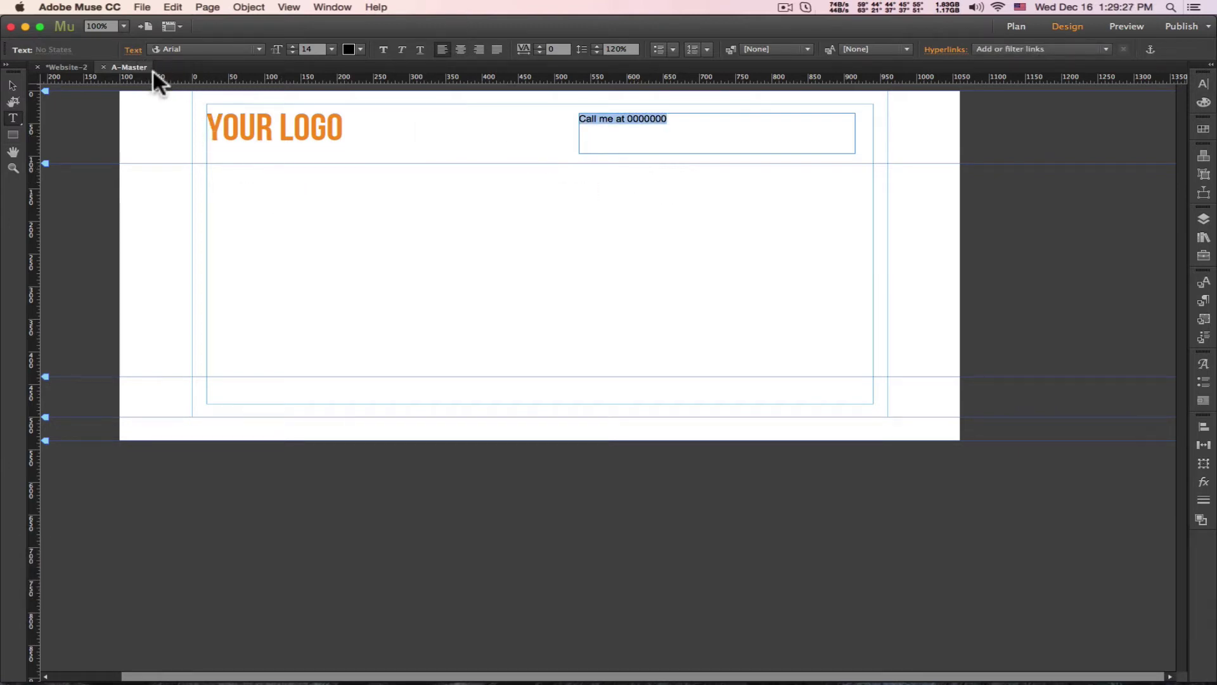
{"action": "left_click", "coordinate": [133, 50]}
{"action": "left_click", "coordinate": [239, 97]}
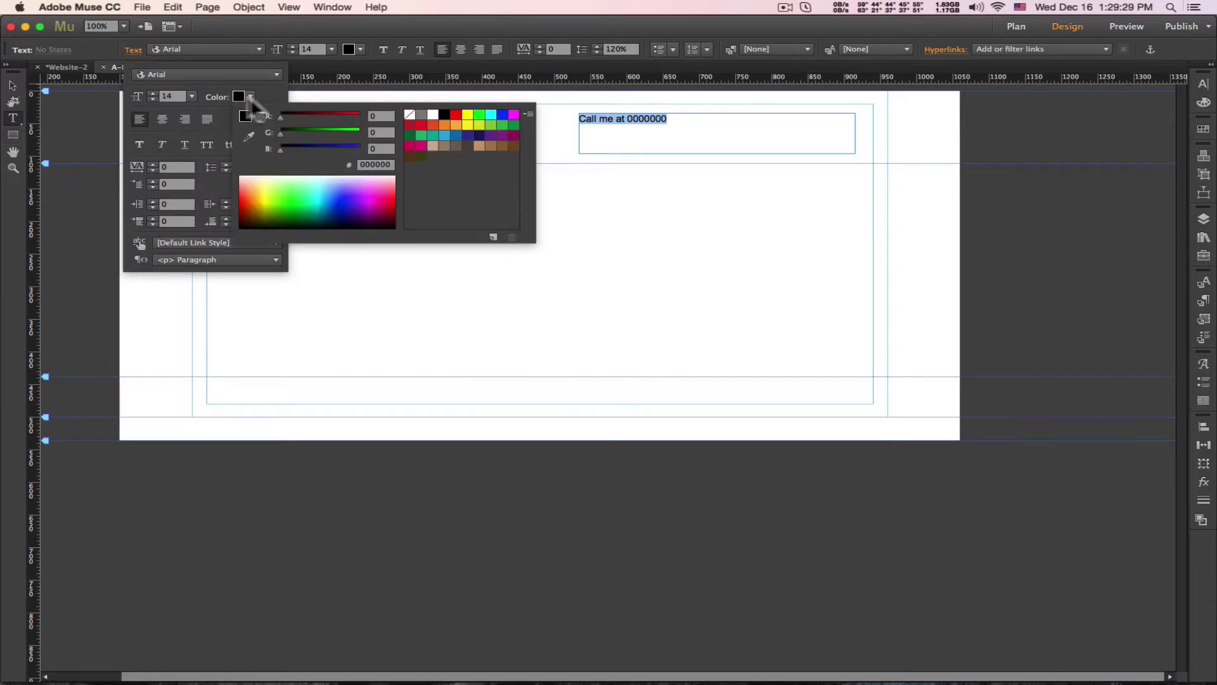
{"action": "left_click", "coordinate": [434, 125]}
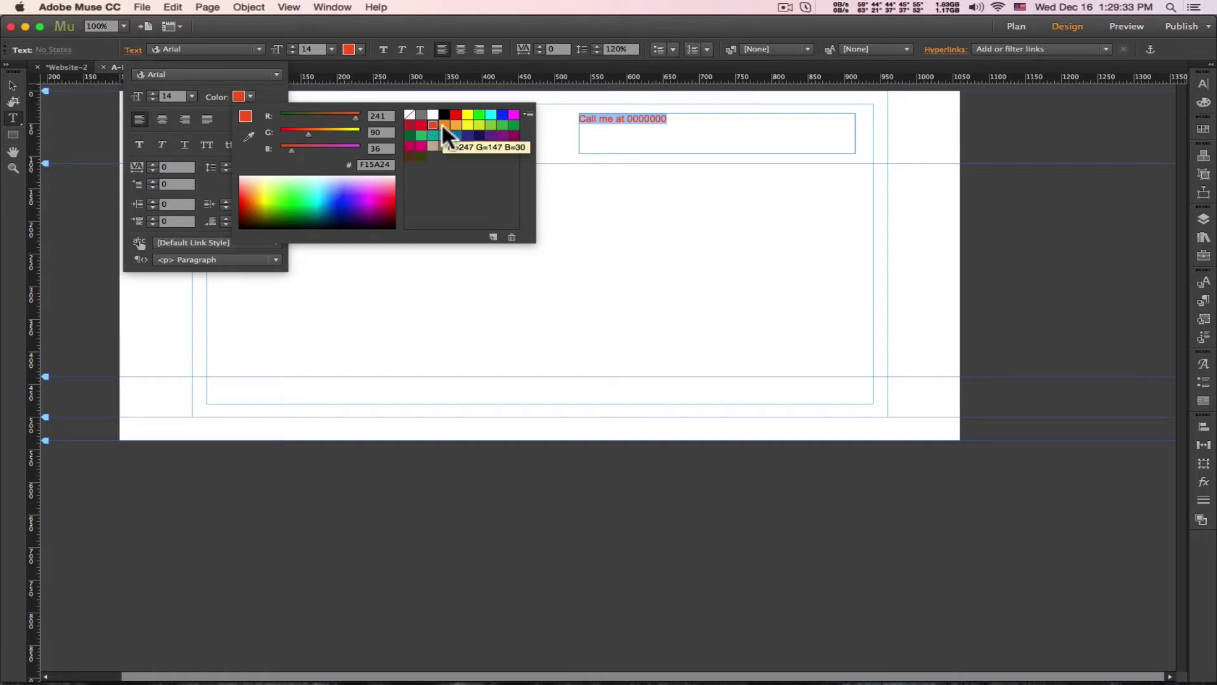
{"action": "left_click", "coordinate": [443, 124]}
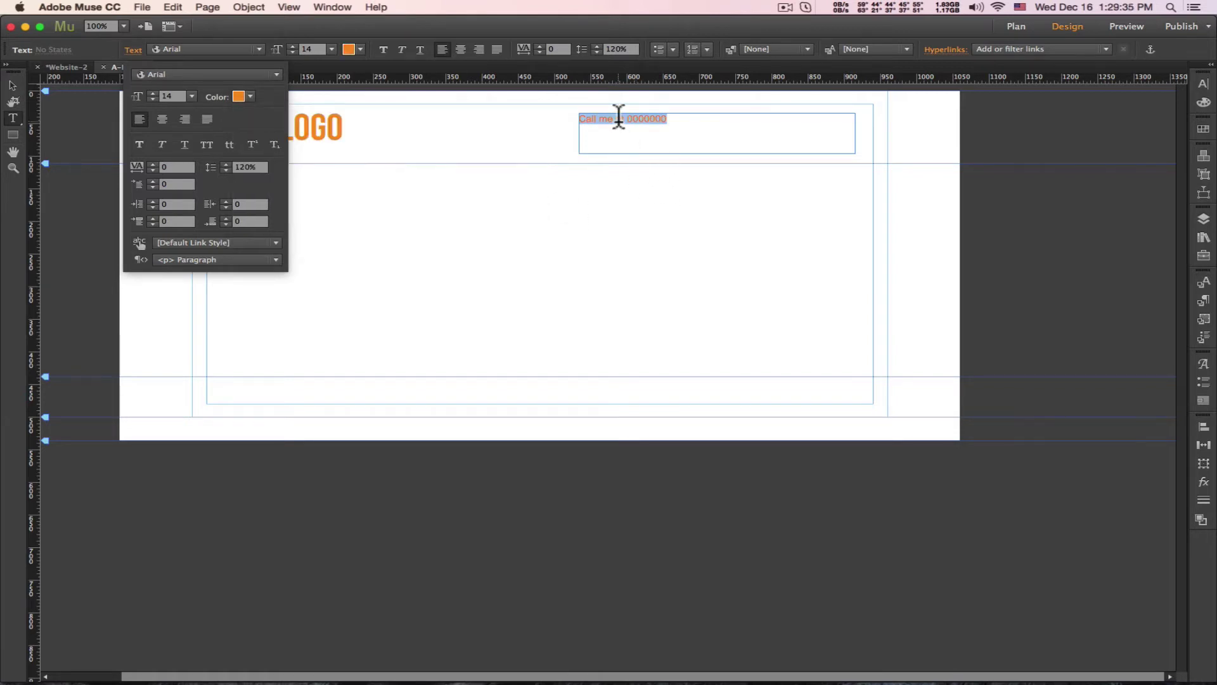
- Change the font of all the phone text to Bebas Neue
{"action": "key", "text": "super+a"}
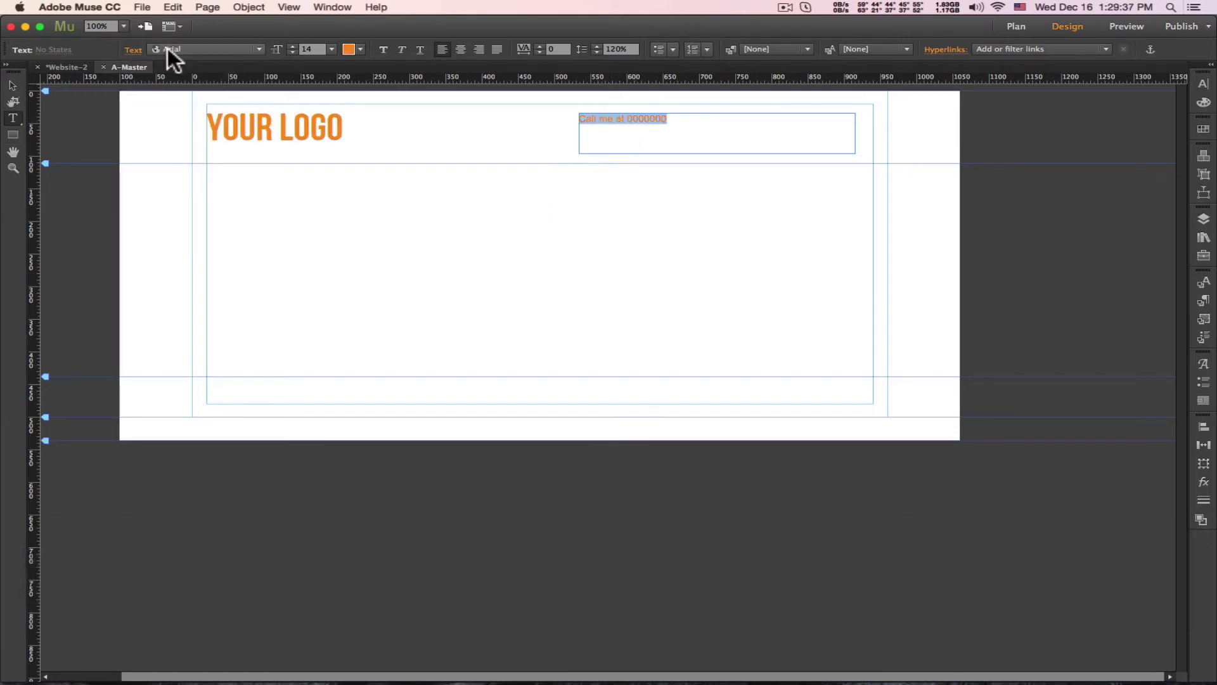
{"action": "left_click", "coordinate": [177, 47]}
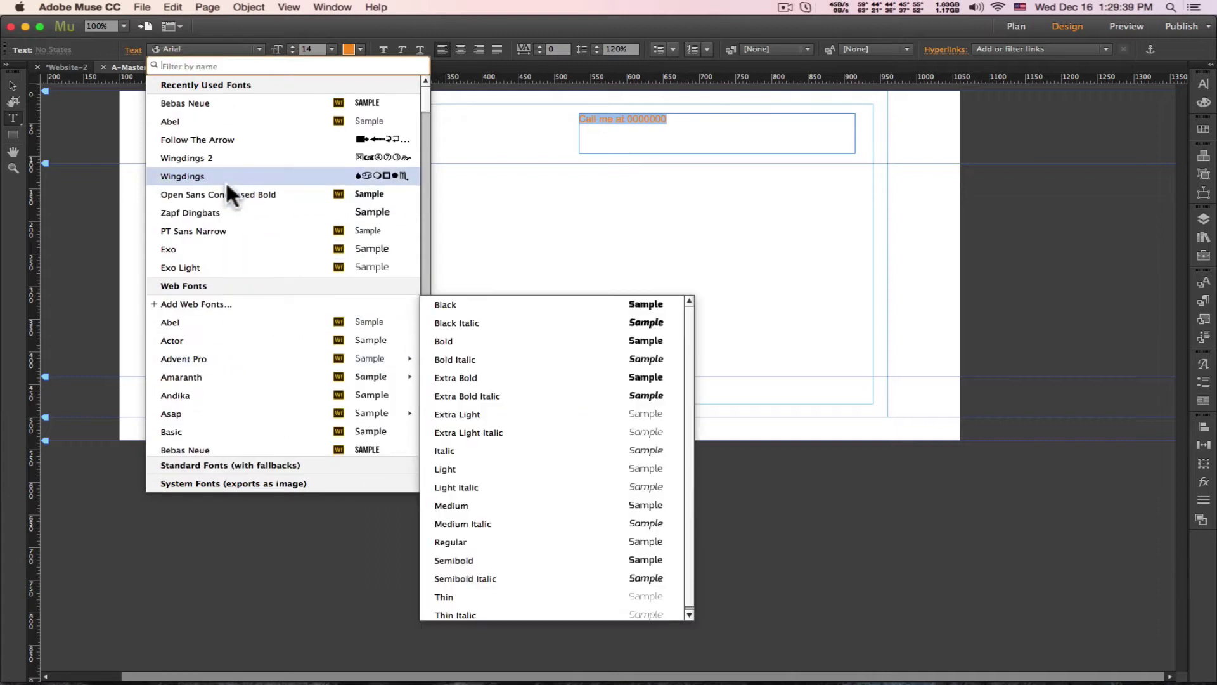
{"action": "left_click", "coordinate": [237, 101]}
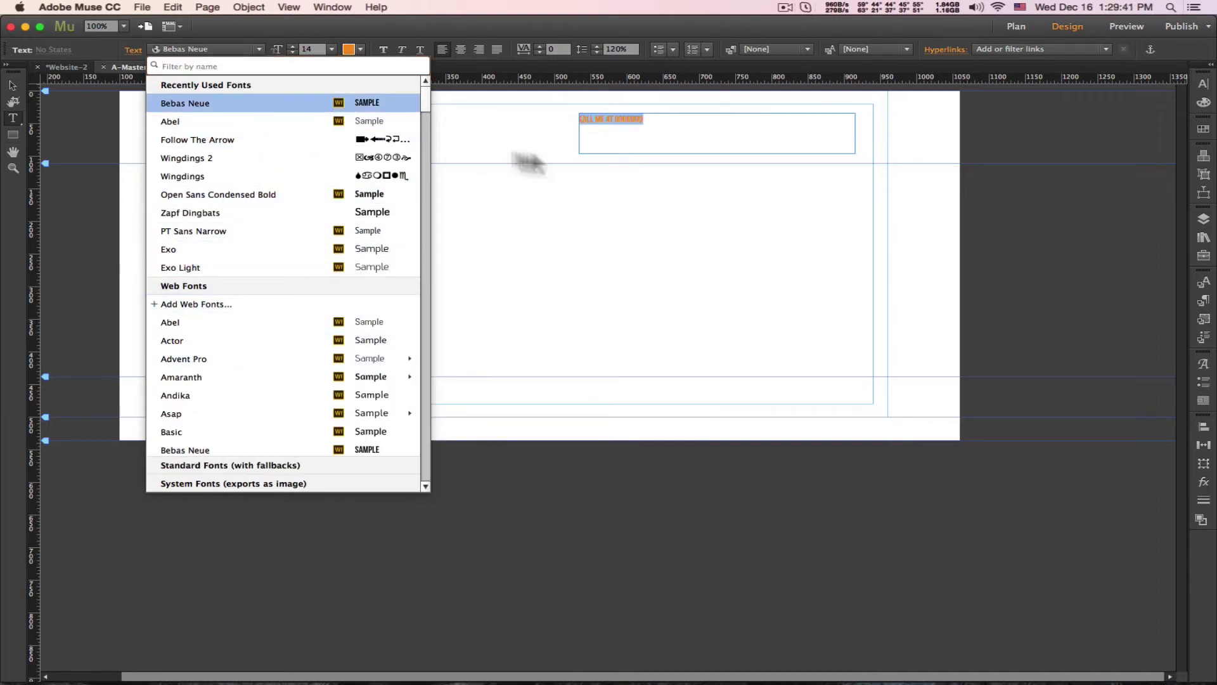
- Enlarge the phone text to a font size of 46
{"action": "key", "text": "super+shift+period"}
{"action": "key", "text": "super+shift+period"}
{"action": "key", "text": "super+shift+period"}
{"action": "key", "text": "super+shift+period"}
{"action": "key", "text": "super+shift+period"}
{"action": "key", "text": "super+shift+period"}
{"action": "key", "text": "super+shift+period"}
{"action": "key", "text": "super+shift+period"}
{"action": "key", "text": "super+shift+period"}
{"action": "key", "text": "super+shift+period"}
{"action": "key", "text": "super+shift+period"}
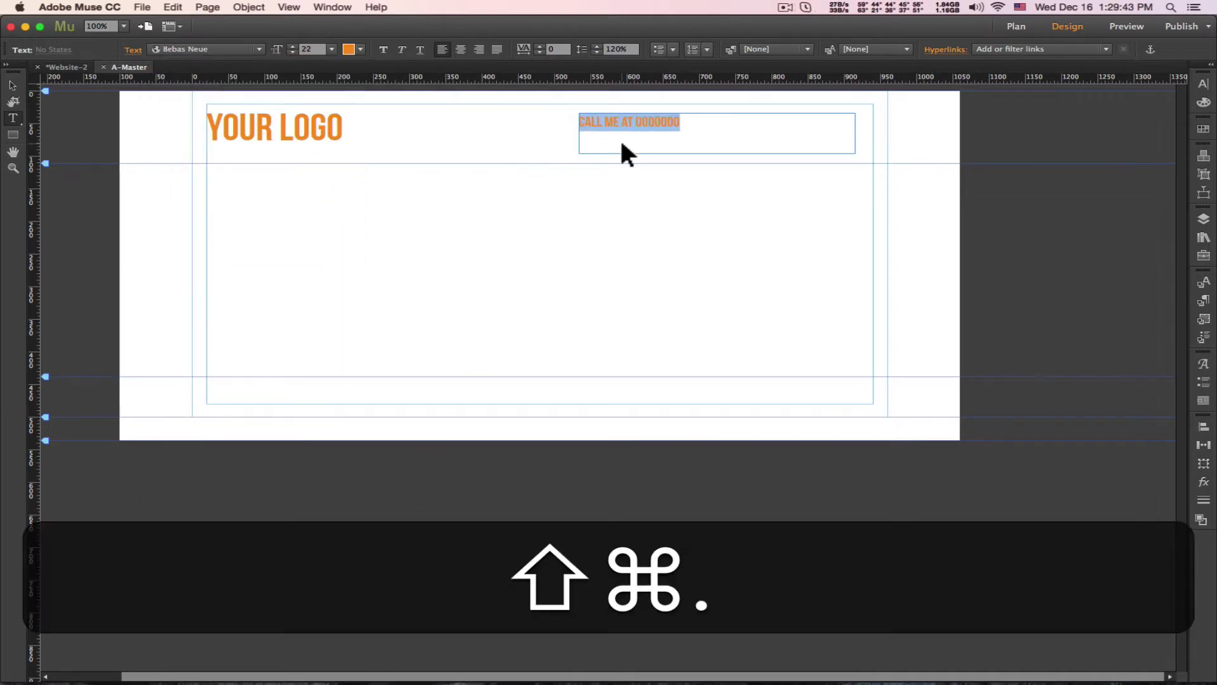
{"action": "key", "text": "super+shift+period"}
{"action": "key", "text": "super+shift+period"}
{"action": "key", "text": "super+shift+period"}
{"action": "key", "text": "super+shift+period"}
{"action": "key", "text": "super+shift+period"}
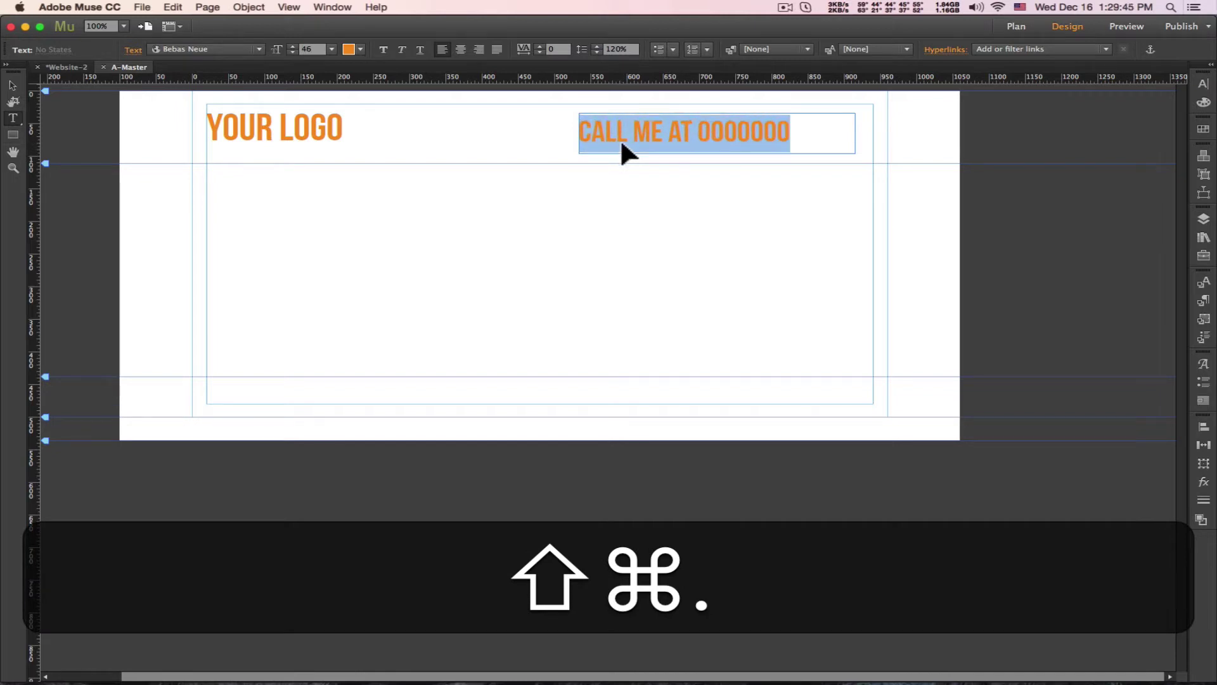
- Right-align the phone text and move its frame into the upper-right corner of the page margins at X 559, Y 20
{"action": "left_click", "coordinate": [652, 132]}
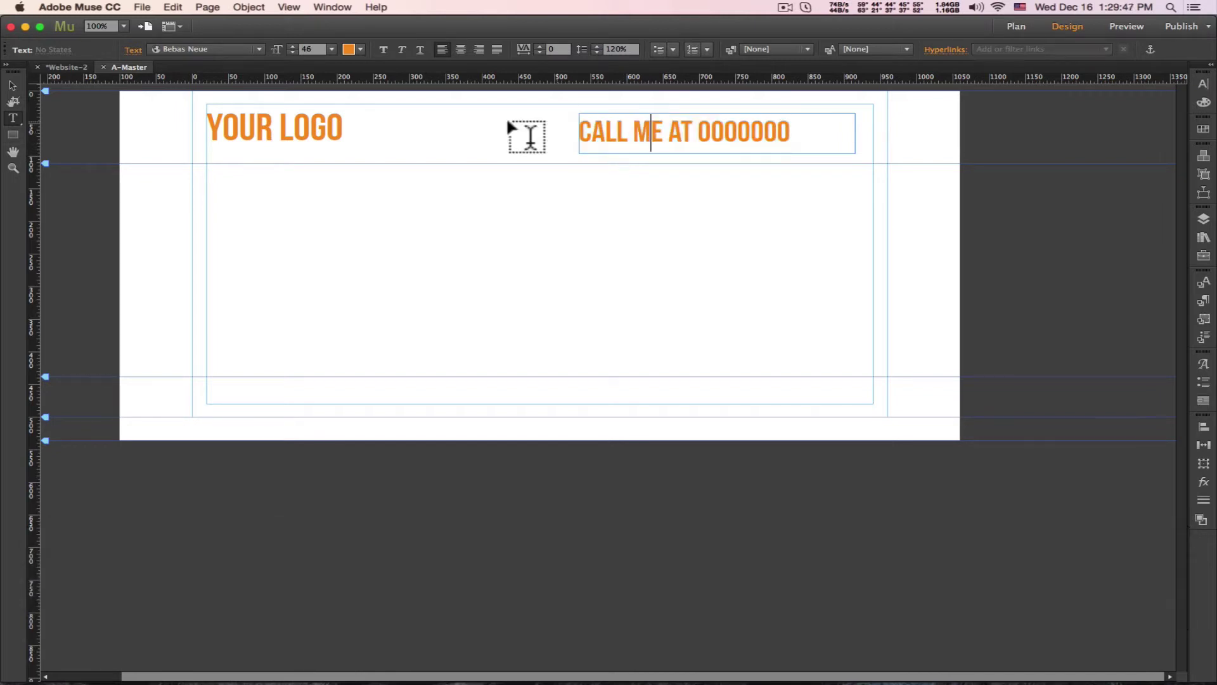
{"action": "key", "text": "super+a"}
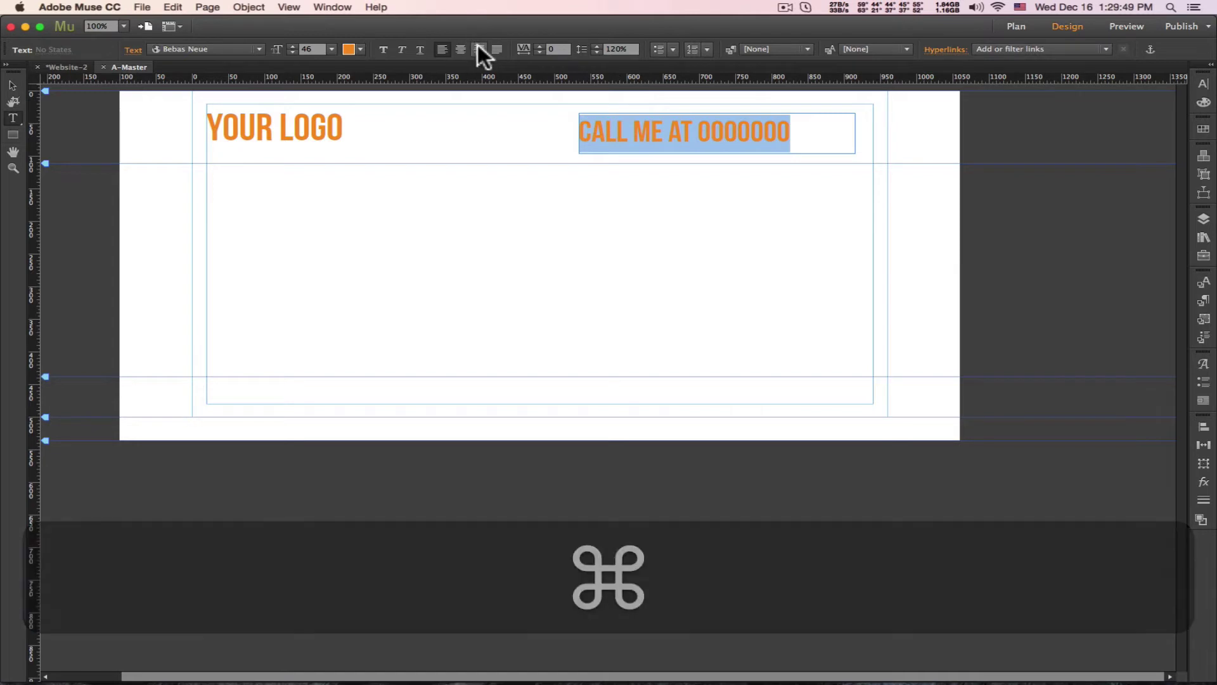
{"action": "left_click", "coordinate": [479, 48]}
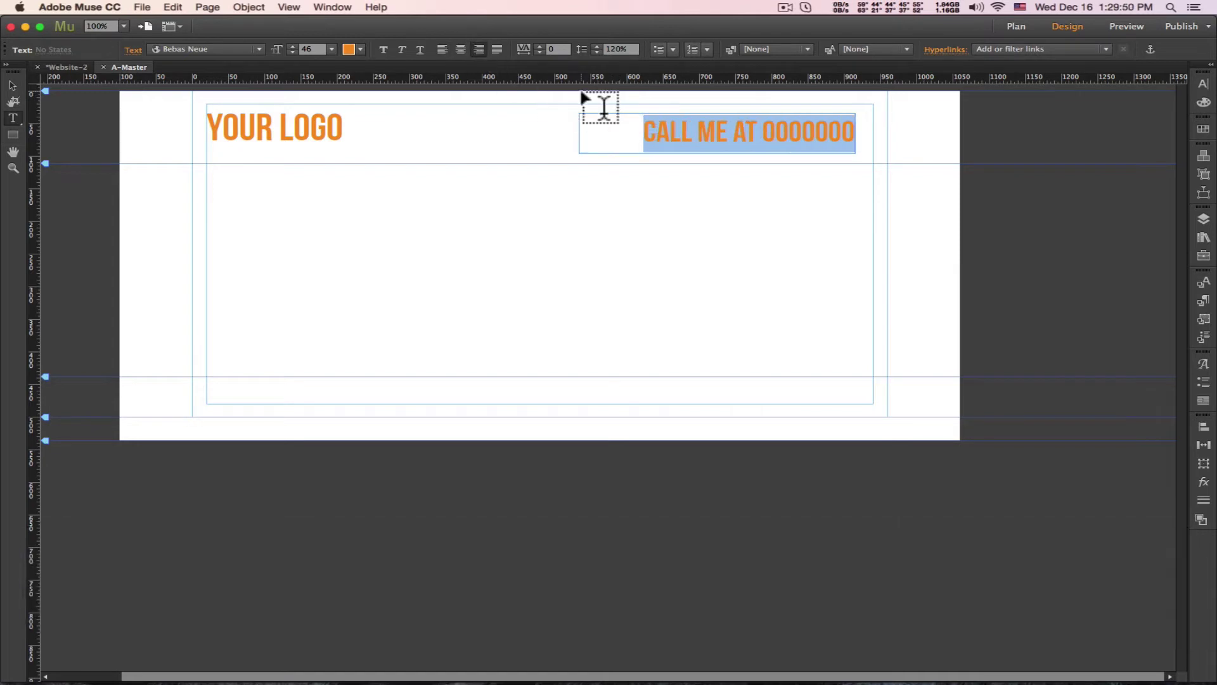
{"action": "left_click", "coordinate": [13, 83]}
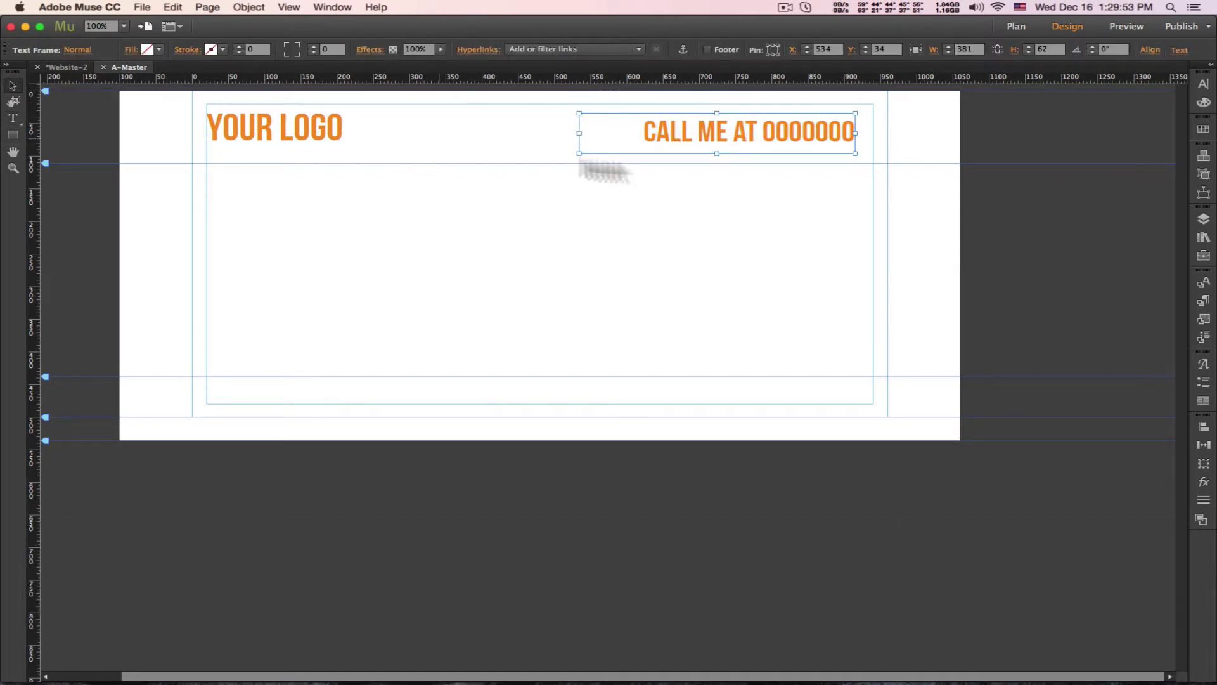
{"action": "left_click_drag", "start_coordinate": [714, 150], "coordinate": [710, 140]}
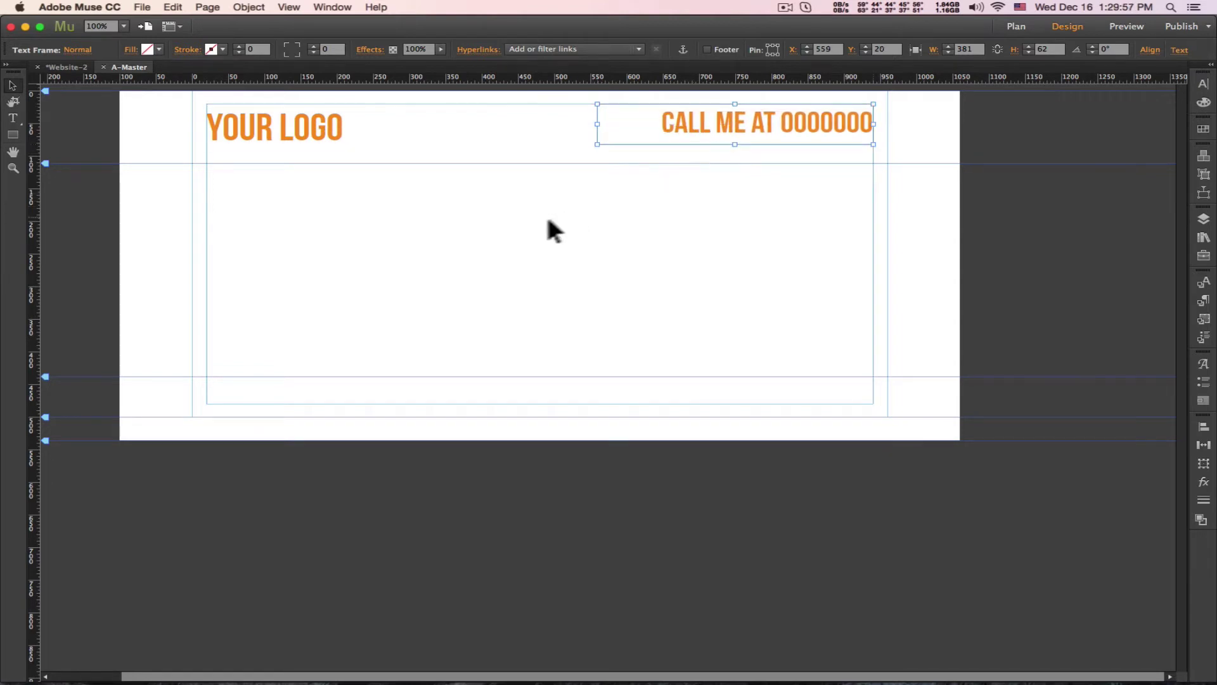
{"action": "left_click", "coordinate": [264, 135]}
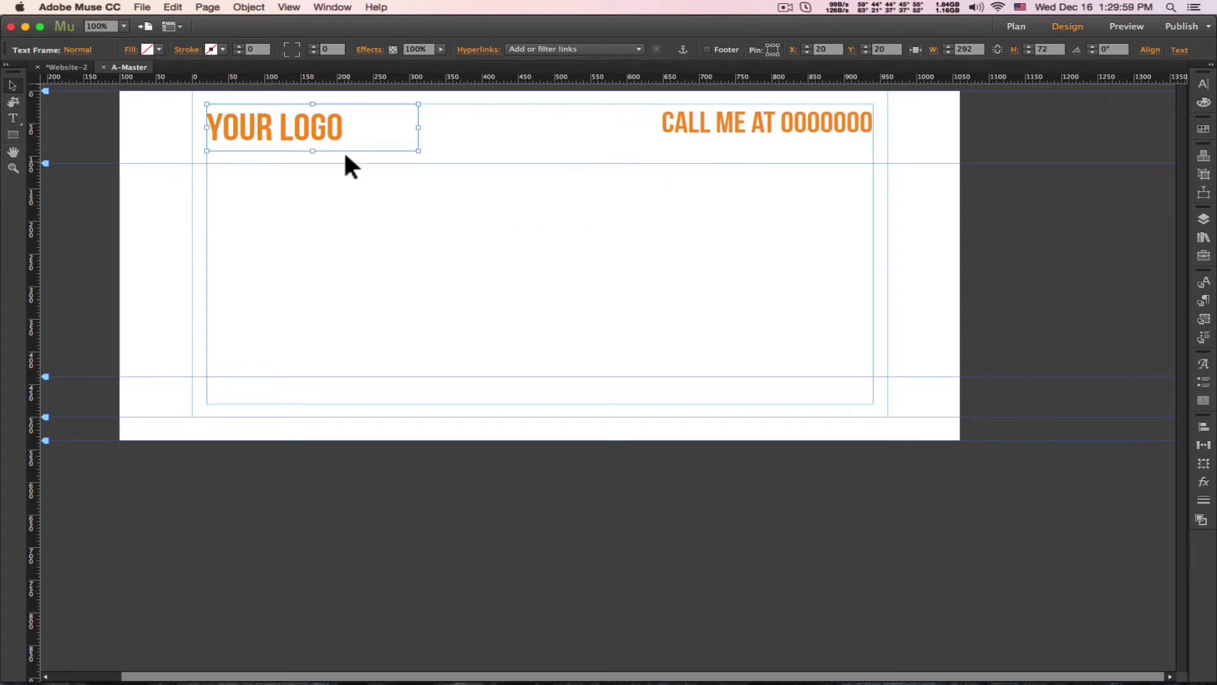
{"action": "left_click", "coordinate": [322, 262]}
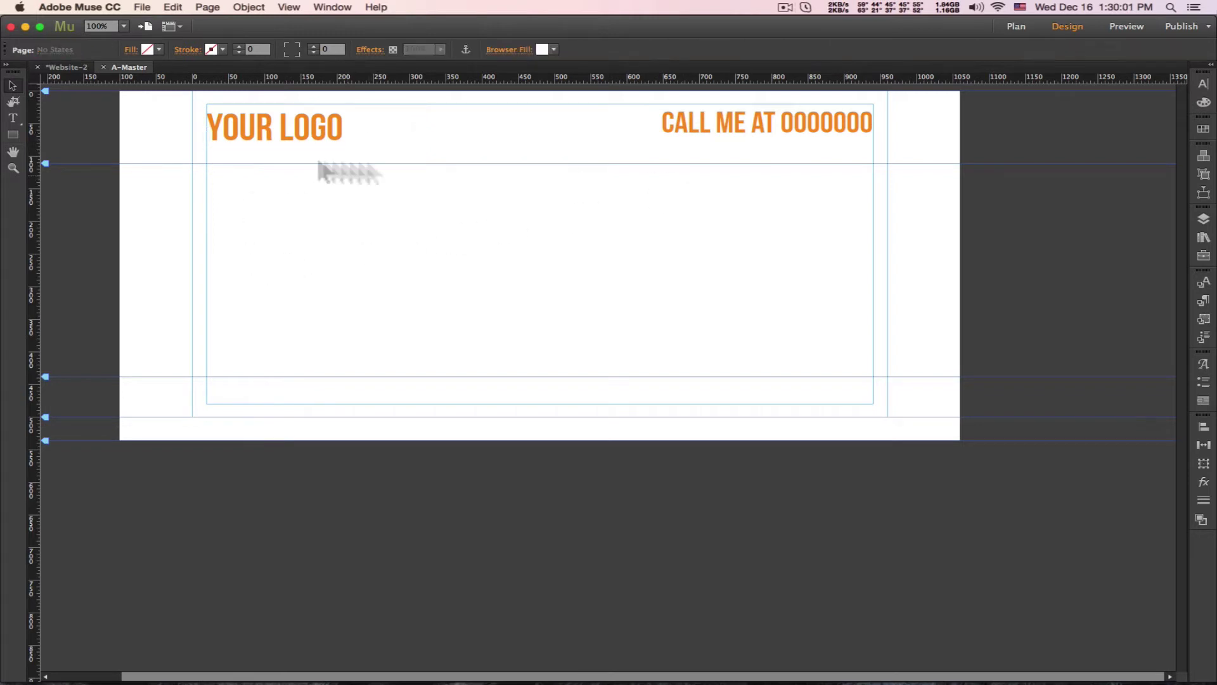
{"action": "left_click", "coordinate": [263, 128]}
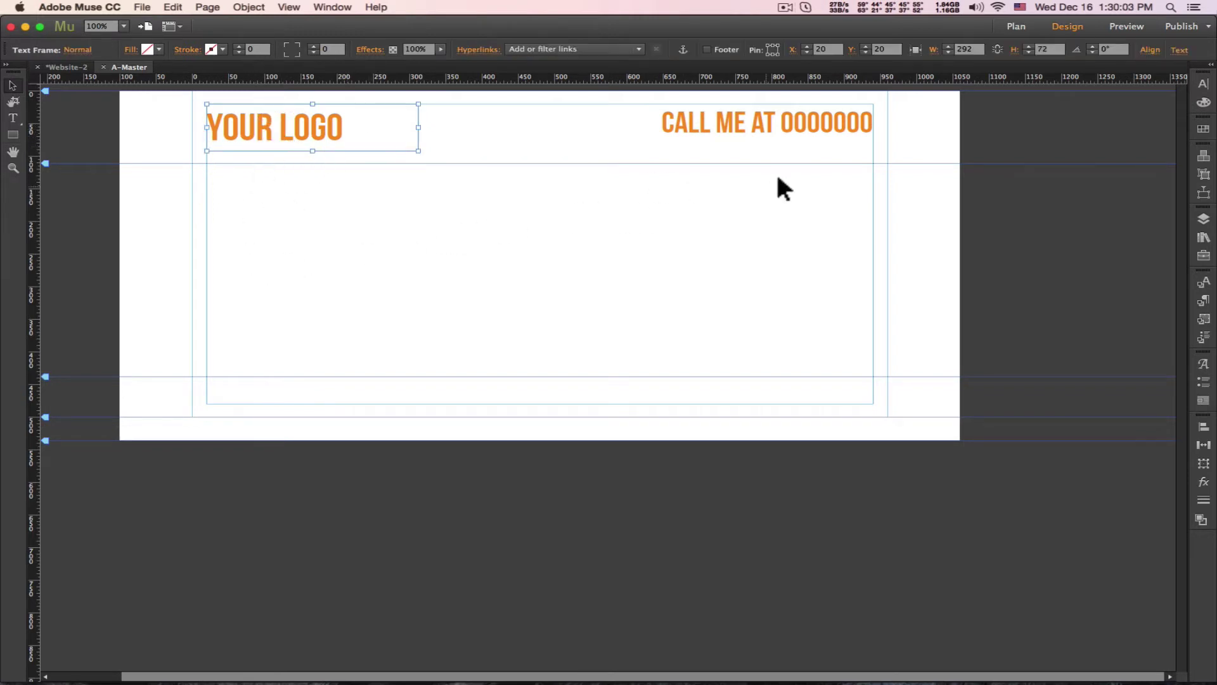
{"action": "left_click", "coordinate": [734, 124]}
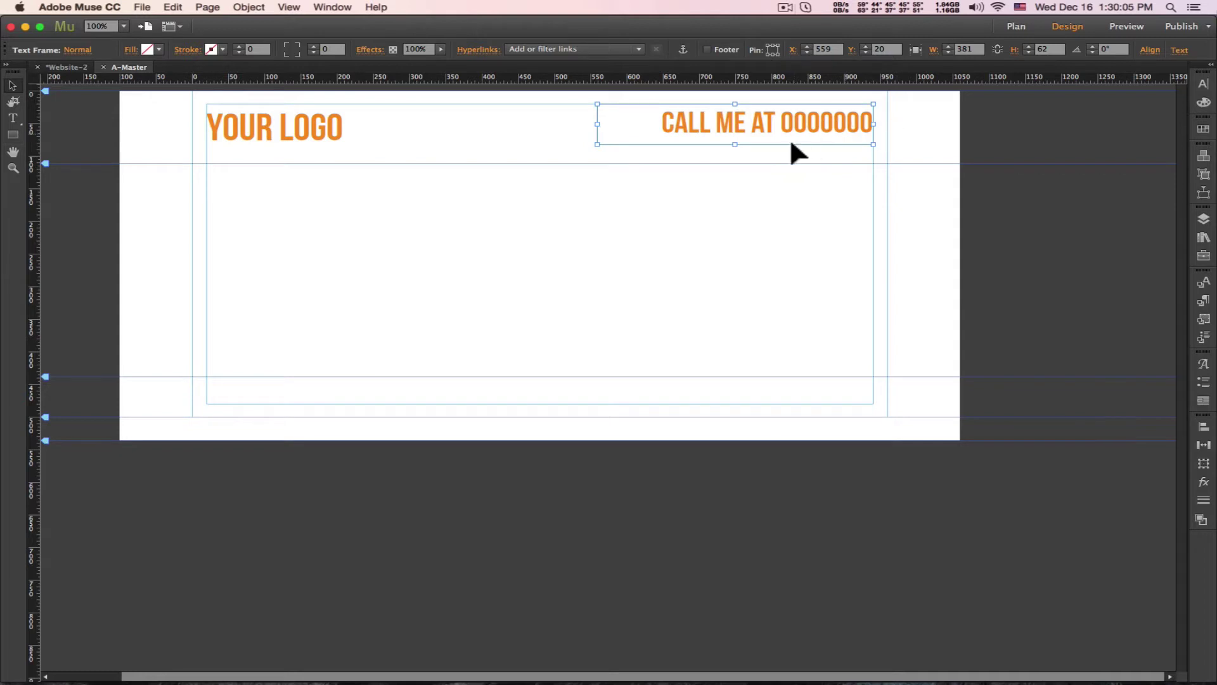
{"action": "left_click", "coordinate": [394, 234]}
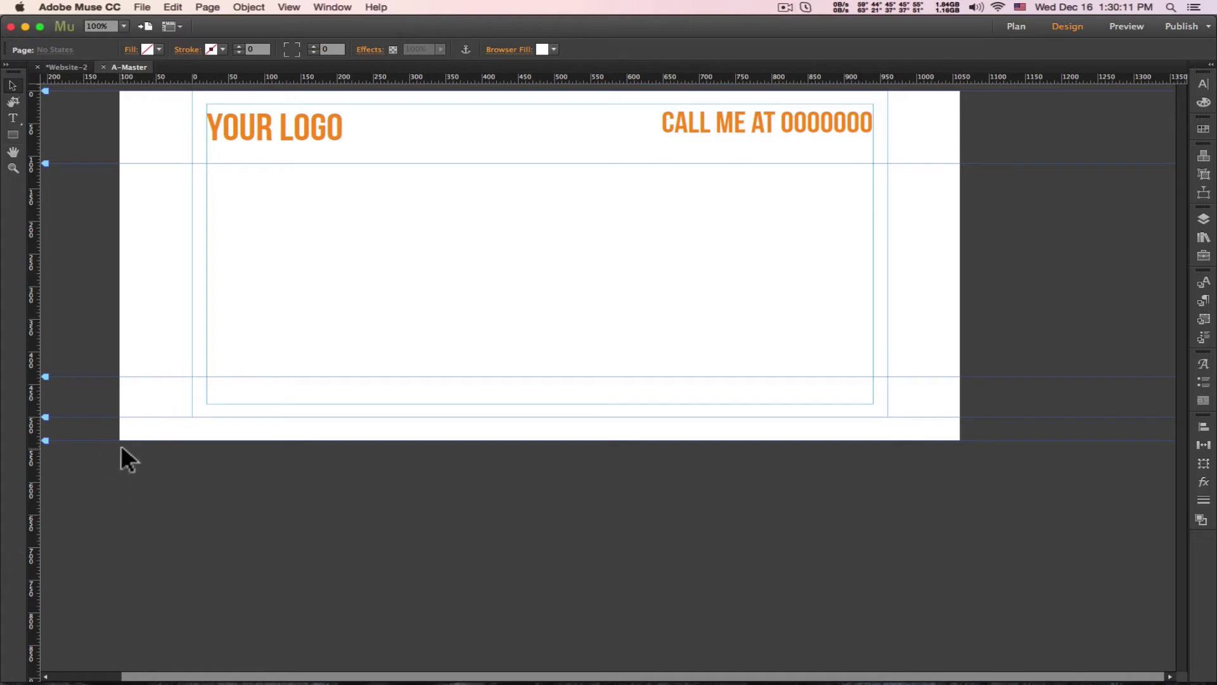
- Bring the page-bottom and browser-bottom guides together and raise the footer guide to about Y 395
{"action": "mouse_move", "coordinate": [46, 419]}
{"action": "left_mouse_down"}
{"action": "mouse_move", "coordinate": [46, 443]}
{"action": "mouse_move", "coordinate": [48, 428]}
{"action": "left_mouse_up"}
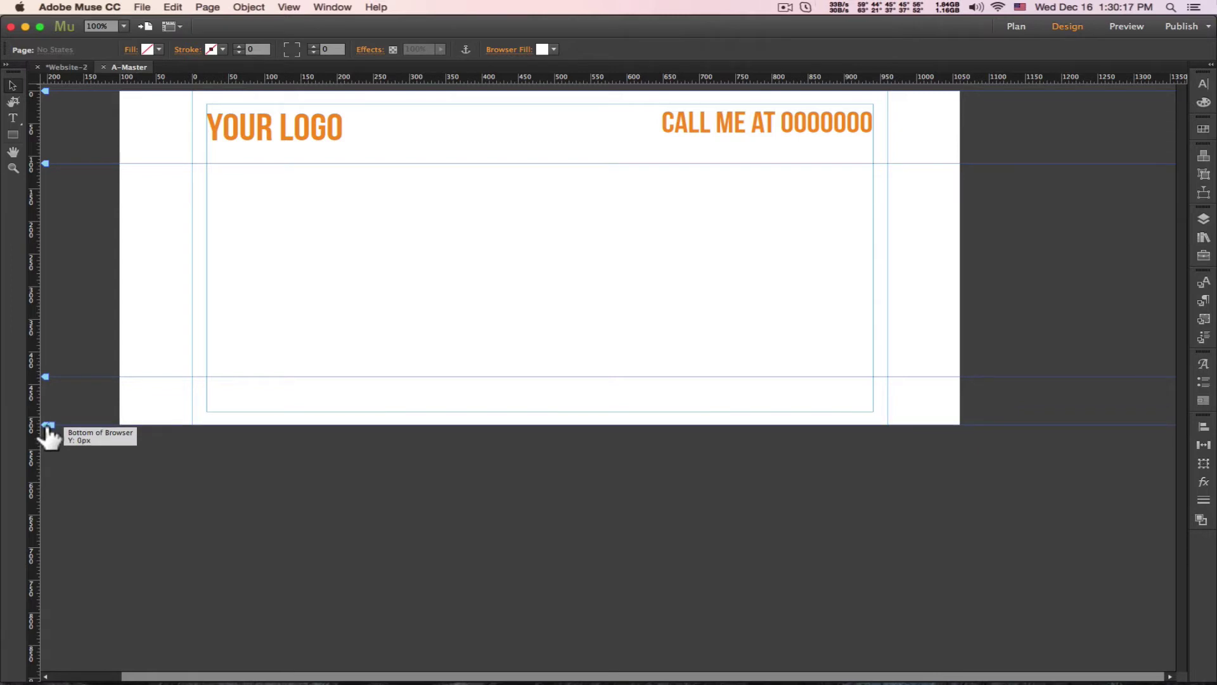
{"action": "left_click_drag", "start_coordinate": [45, 376], "coordinate": [47, 349]}
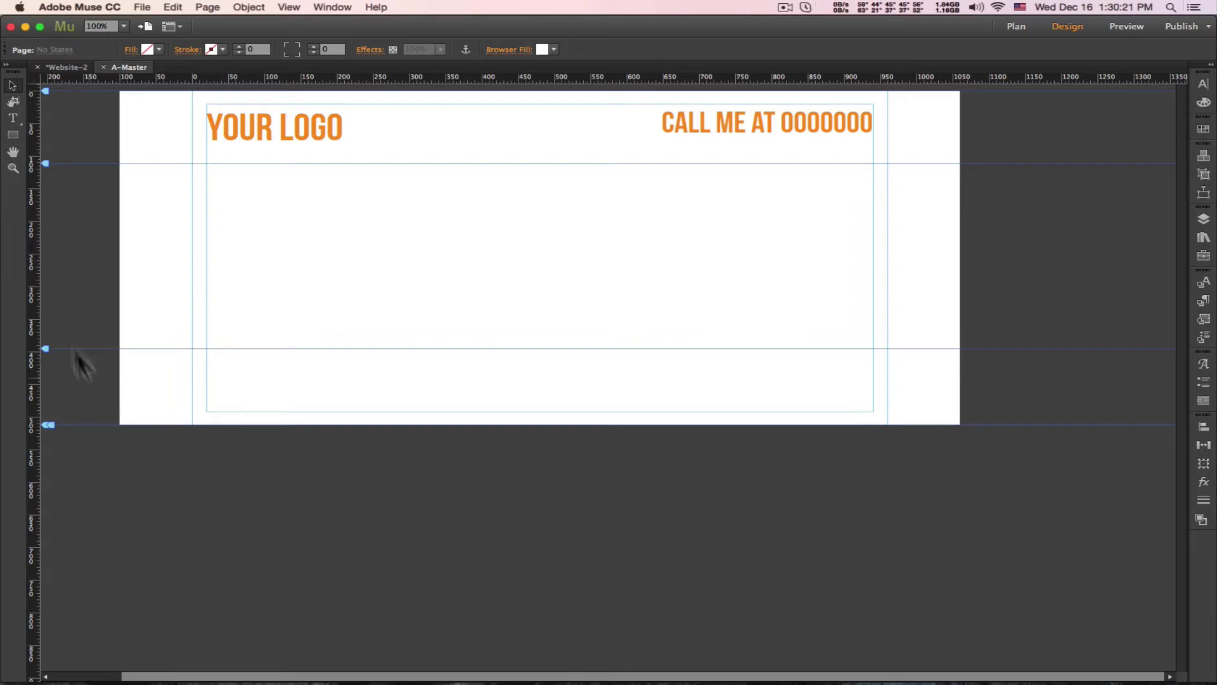
- Draw a rectangle about 700 by 68 in the footer area and fill it with orange F7931E
{"action": "left_click", "coordinate": [14, 134]}
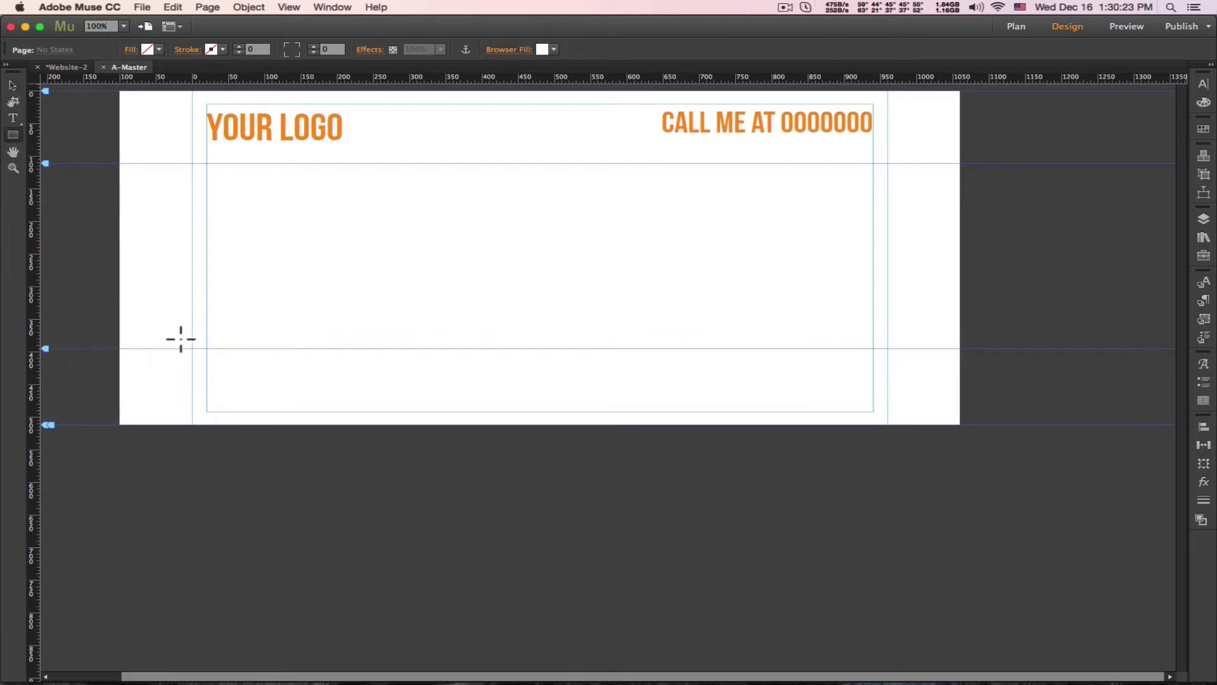
{"action": "mouse_move", "coordinate": [135, 353]}
{"action": "left_mouse_down"}
{"action": "mouse_move", "coordinate": [406, 388]}
{"action": "mouse_move", "coordinate": [642, 397]}
{"action": "left_mouse_up"}
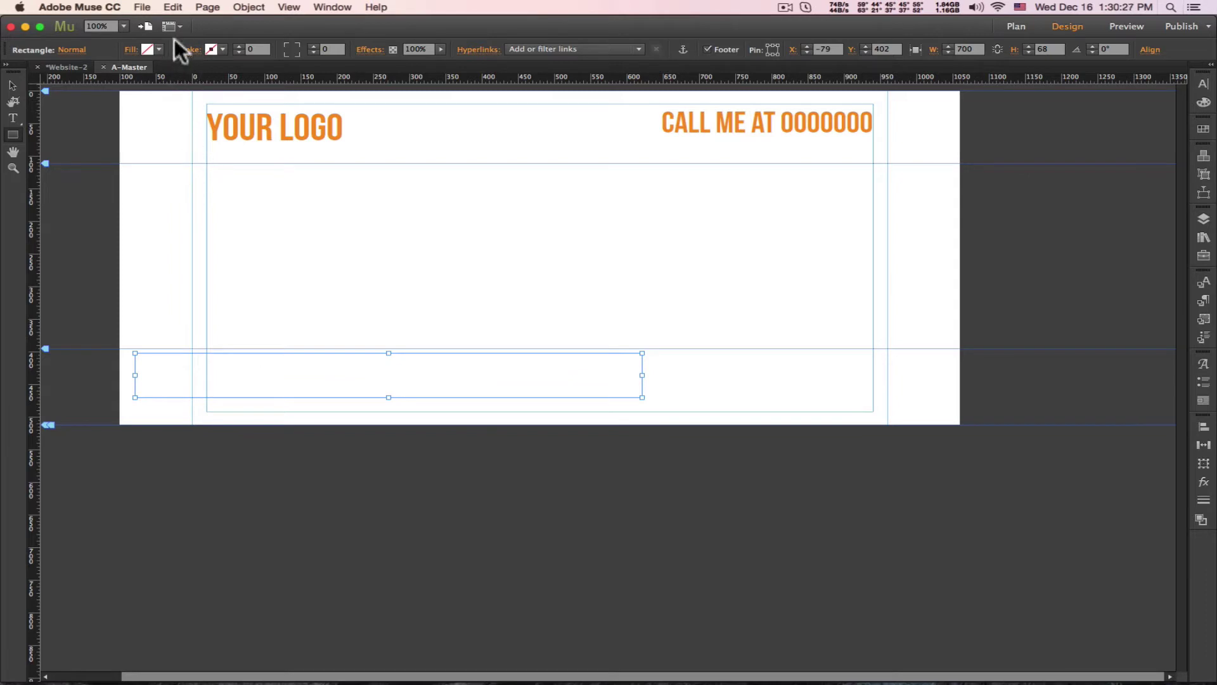
{"action": "left_click", "coordinate": [148, 49]}
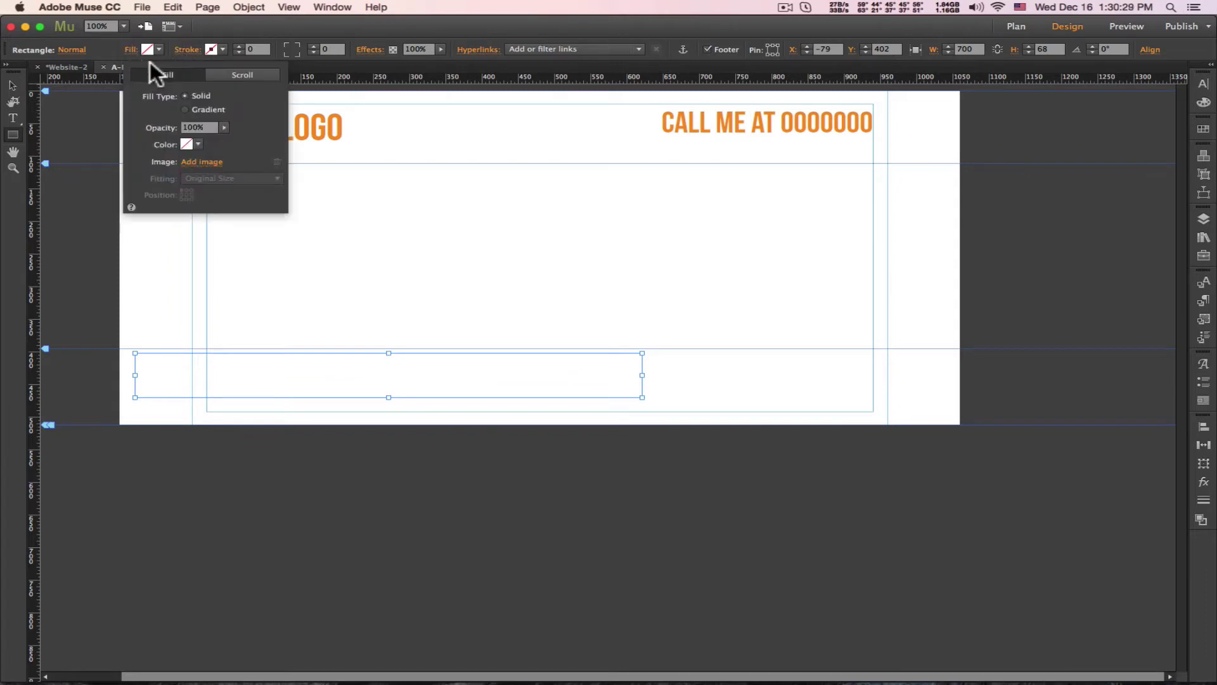
{"action": "left_click", "coordinate": [184, 144]}
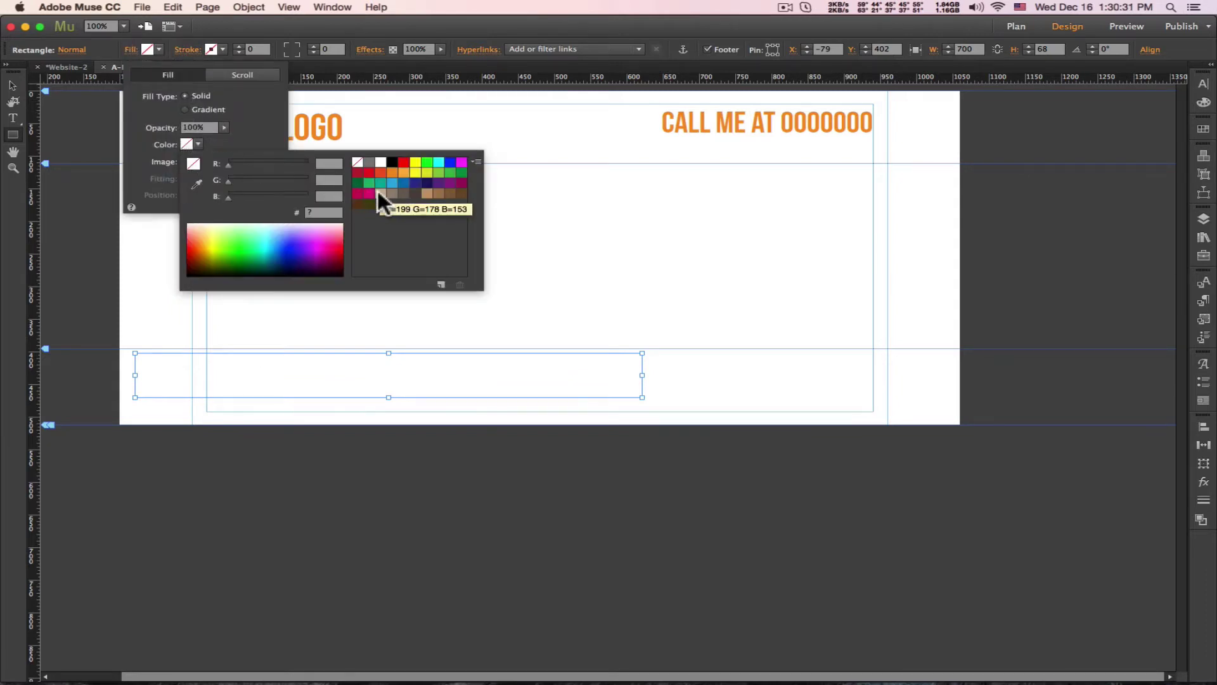
{"action": "left_click", "coordinate": [389, 171]}
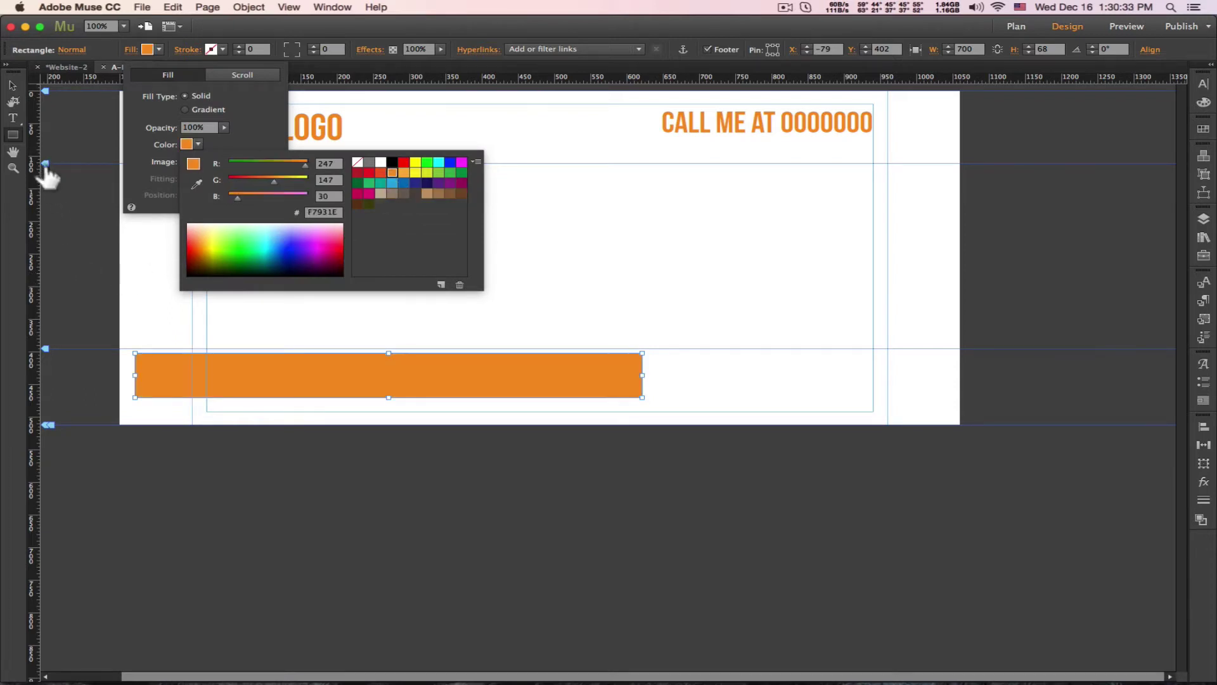
{"action": "left_click", "coordinate": [13, 88]}
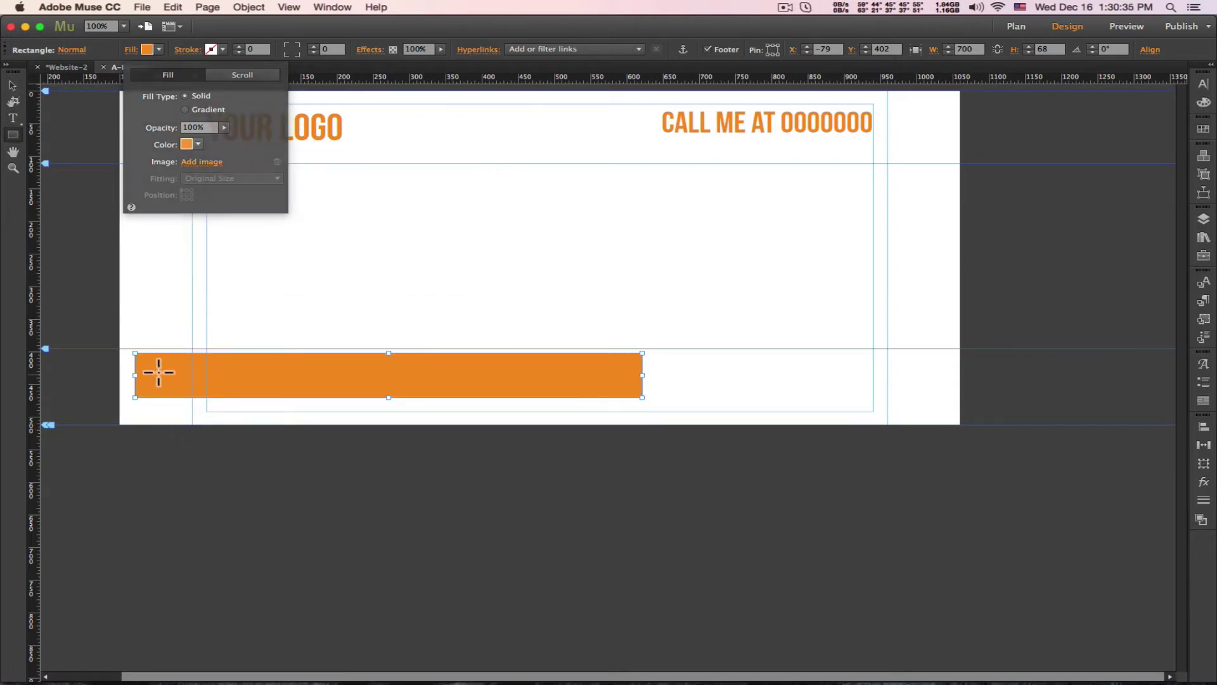
- Stretch the orange rectangle to the full 1160 browser width and to a height of 117, from the footer guide to the page bottom
{"action": "left_click", "coordinate": [13, 85]}
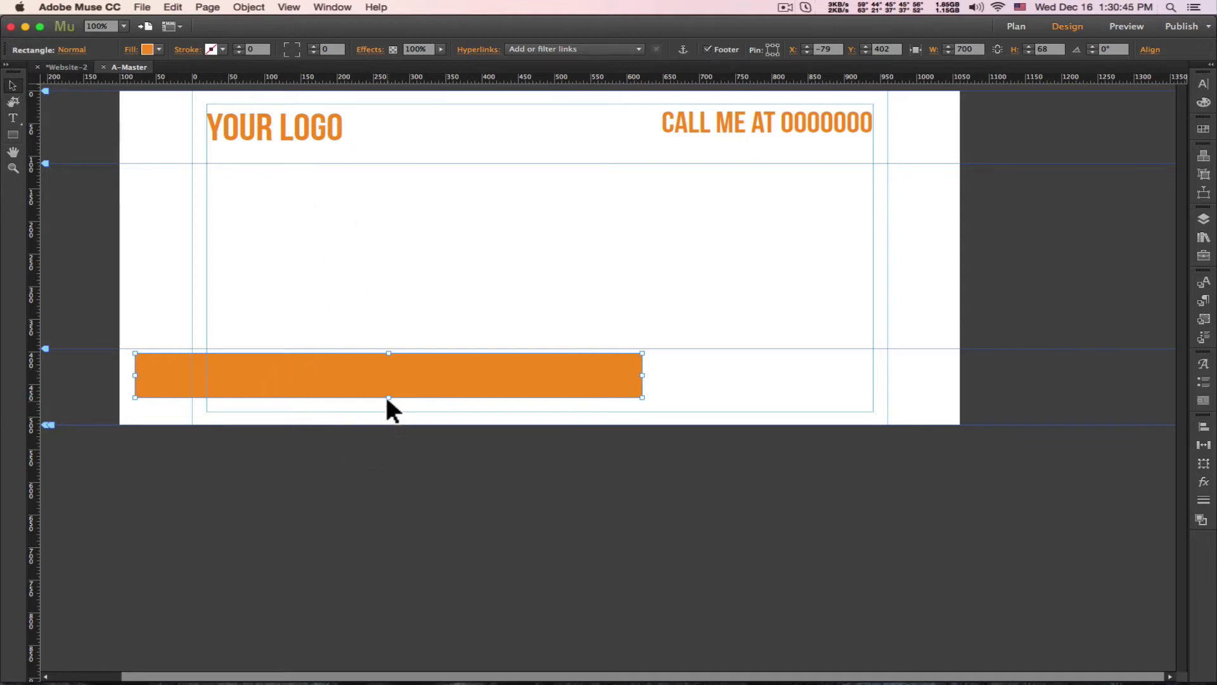
{"action": "left_click_drag", "start_coordinate": [389, 397], "coordinate": [388, 425]}
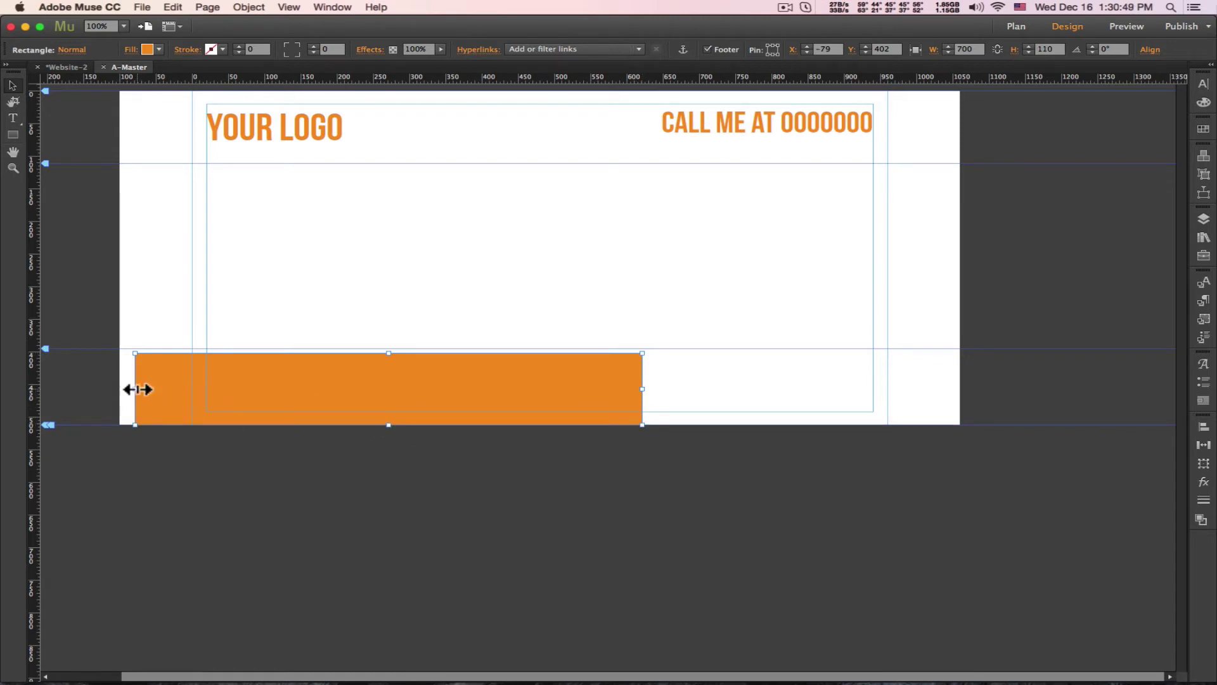
{"action": "left_click_drag", "start_coordinate": [134, 389], "coordinate": [121, 388]}
{"action": "left_click_drag", "start_coordinate": [120, 387], "coordinate": [120, 388]}
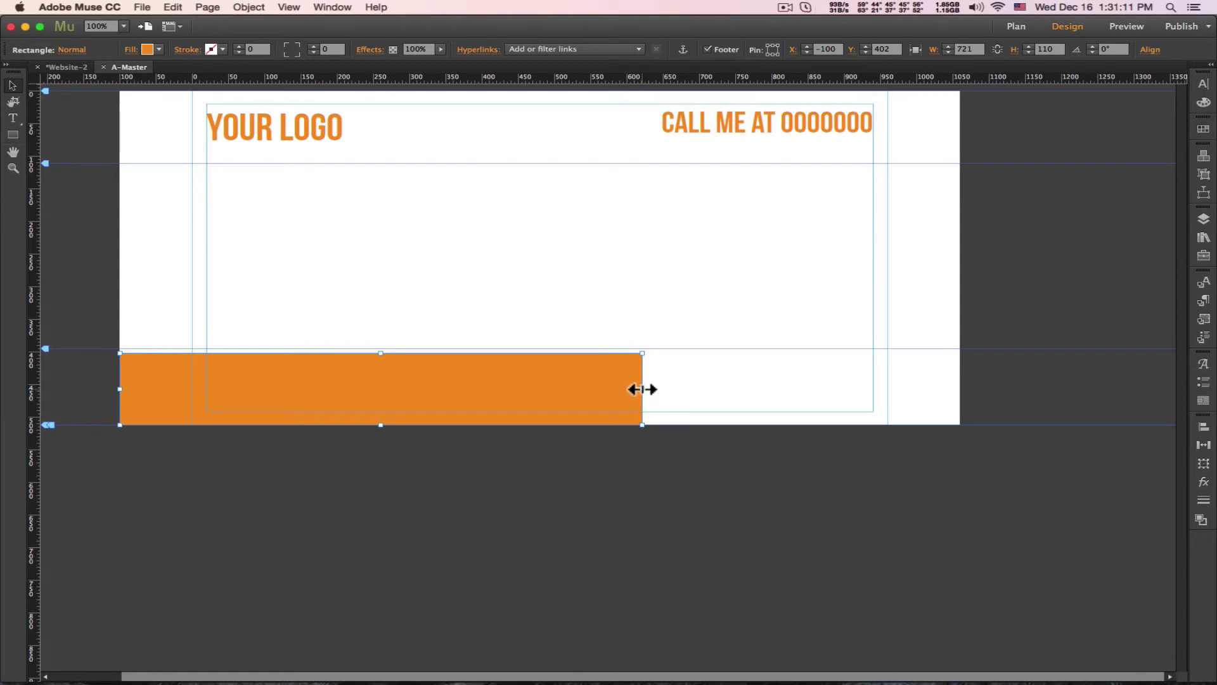
{"action": "left_click_drag", "start_coordinate": [643, 389], "coordinate": [961, 383]}
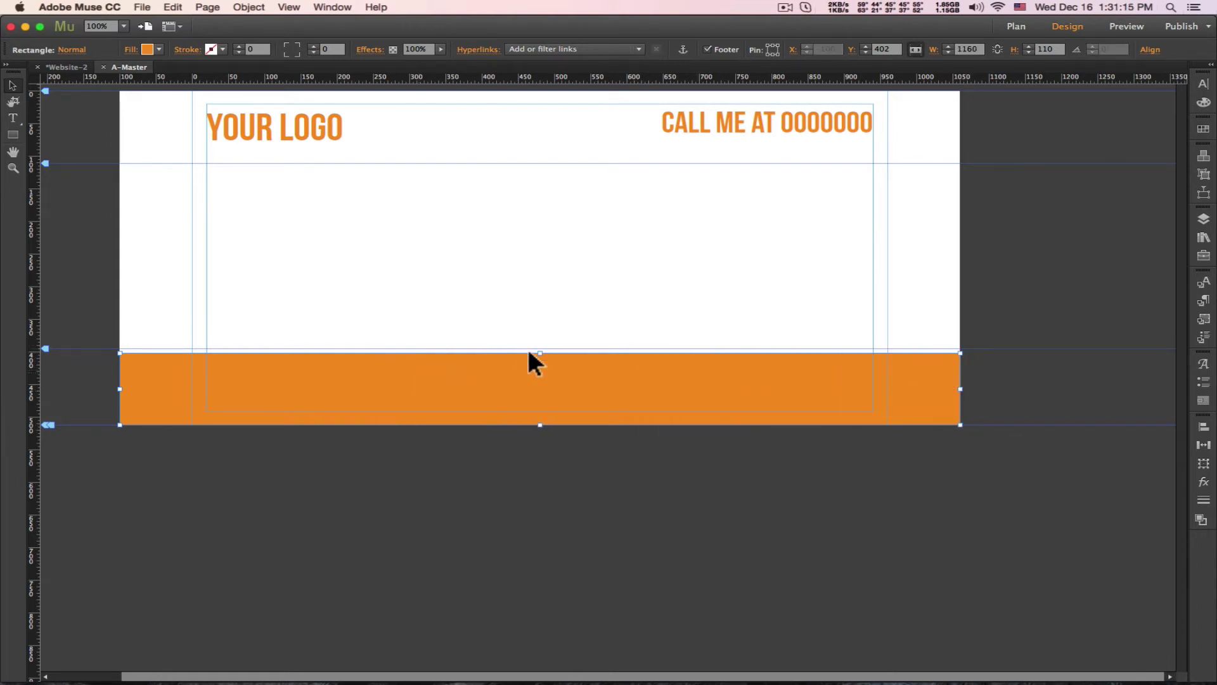
{"action": "left_click_drag", "start_coordinate": [540, 353], "coordinate": [540, 348]}
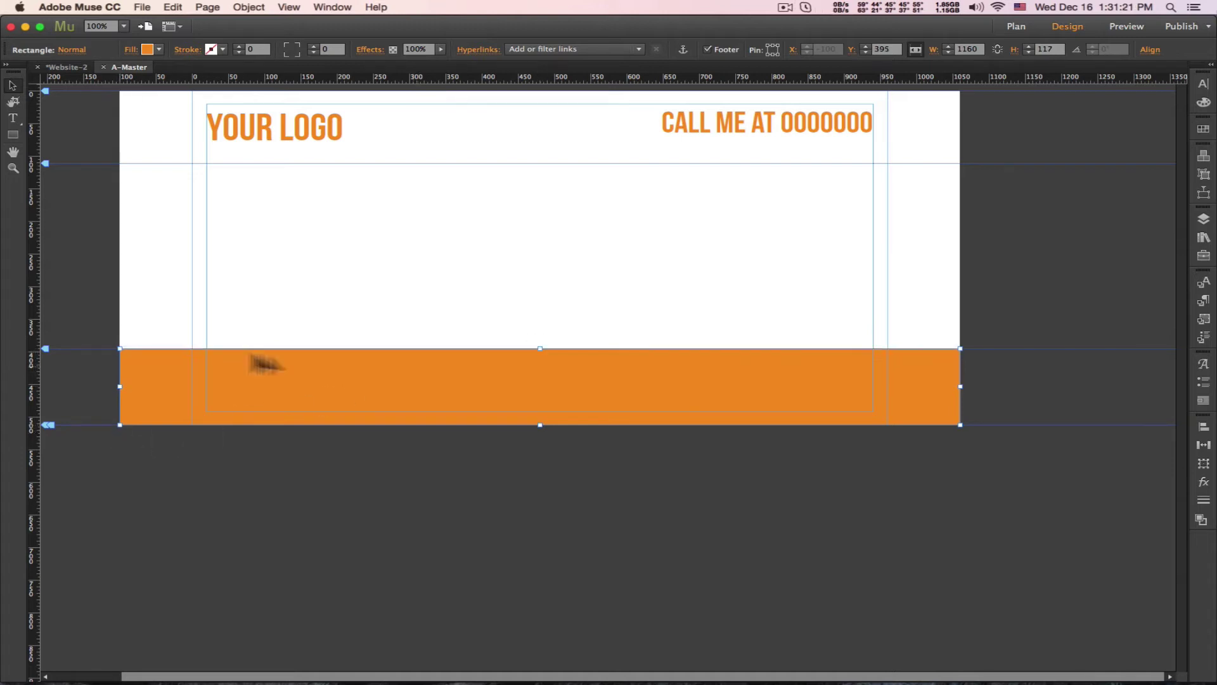
- Add a text frame about 275 by 49 at the upper-left of the orange footer and enter "Copyright 2015"
{"action": "left_click", "coordinate": [237, 298]}
{"action": "left_click", "coordinate": [13, 119]}
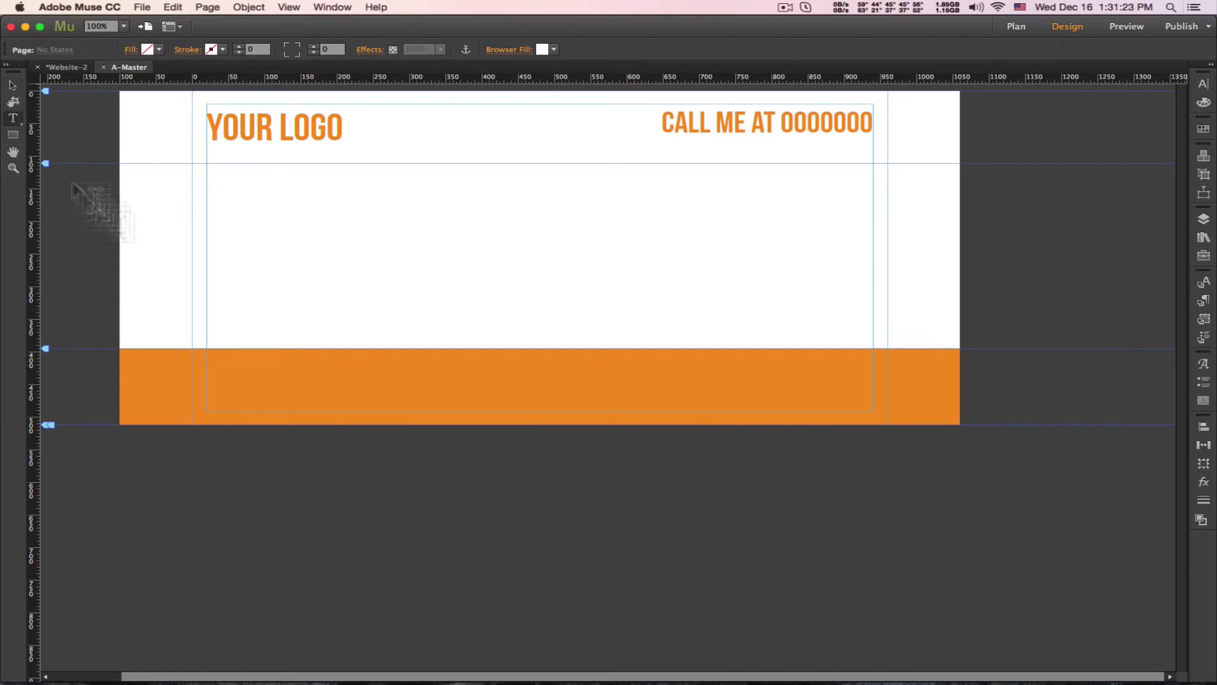
{"action": "left_click_drag", "start_coordinate": [223, 358], "coordinate": [422, 390]}
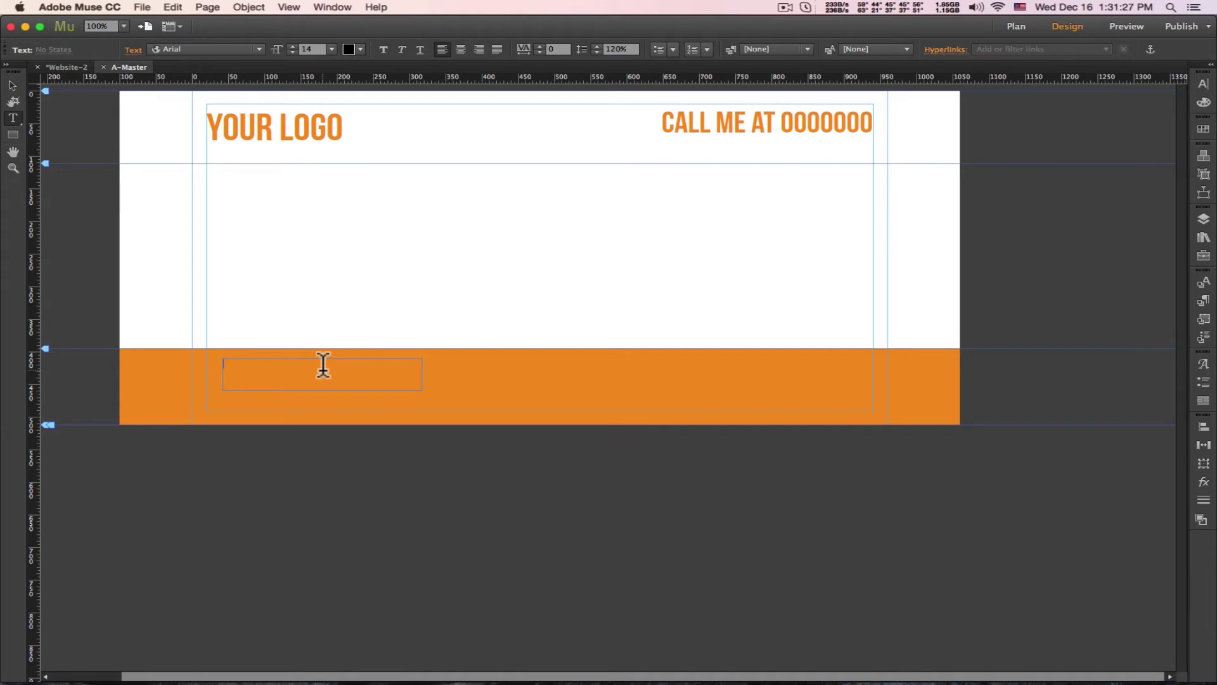
{"action": "key", "text": "shift"}
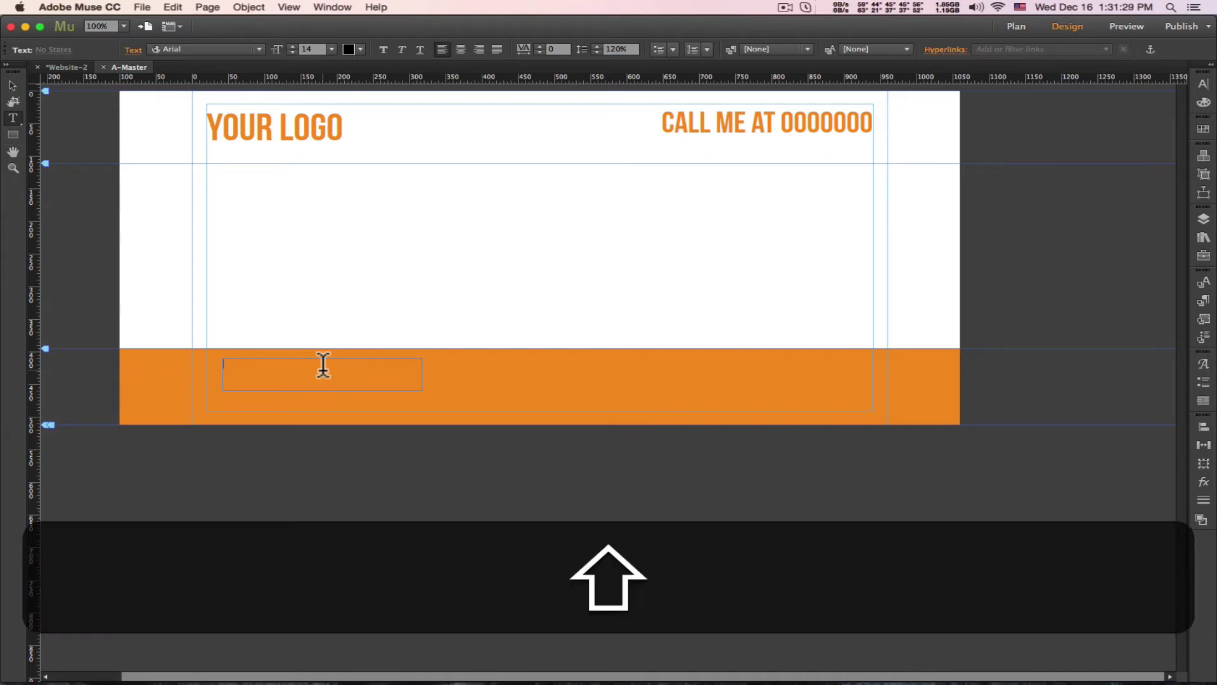
{"action": "type", "text": "Copyright 2015"}
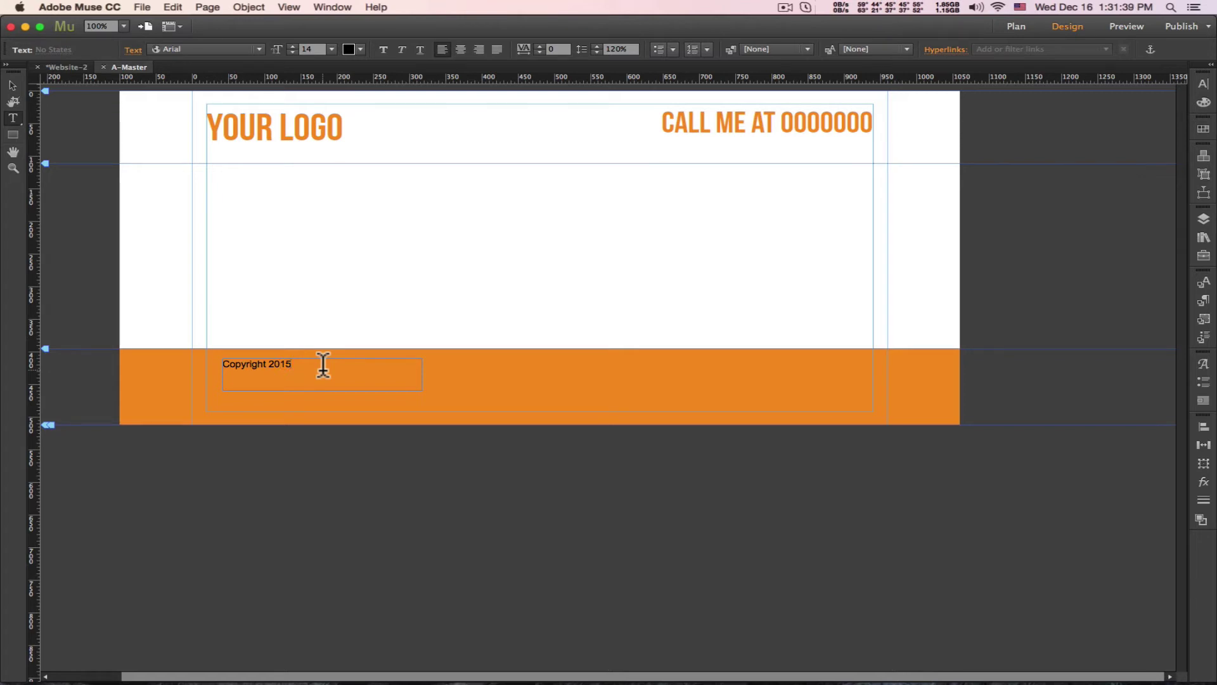
- Colour the whole copyright text white FFFFFF
{"action": "key", "text": "super+a"}
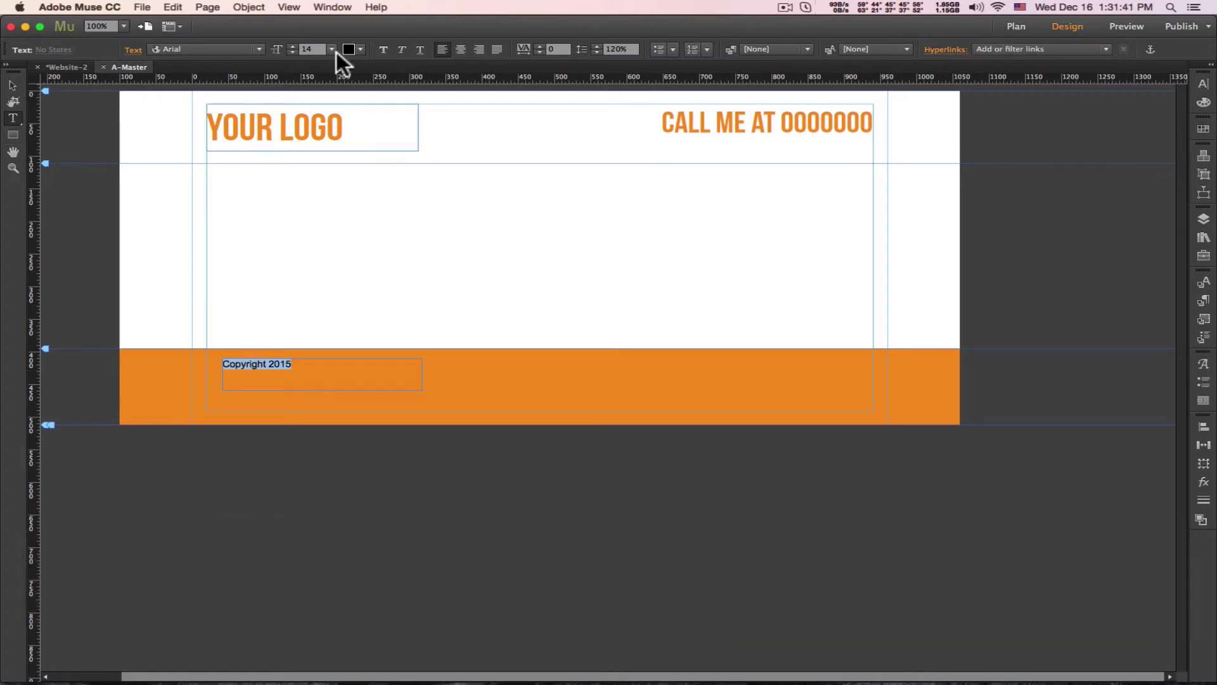
{"action": "left_click", "coordinate": [348, 49]}
{"action": "left_click", "coordinate": [543, 67]}
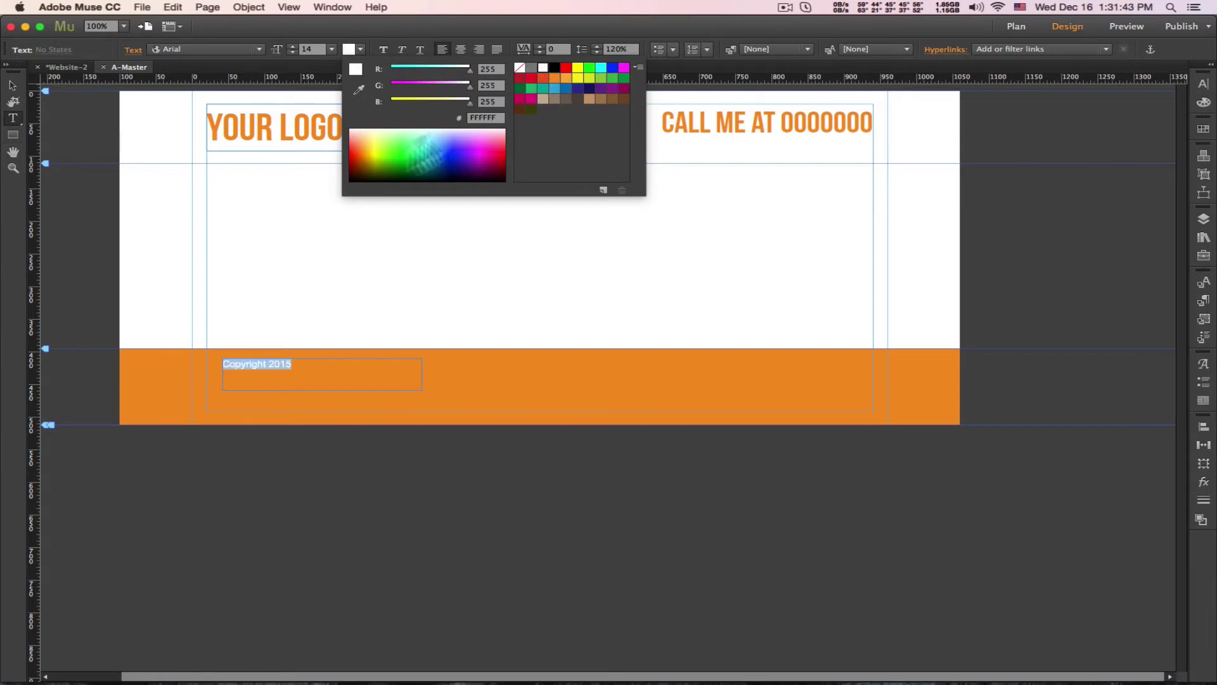
- Move the copyright text frame to X 20, Y 404 at the left page margin and shorten its height
{"action": "left_click", "coordinate": [12, 88]}
{"action": "left_click", "coordinate": [11, 88]}
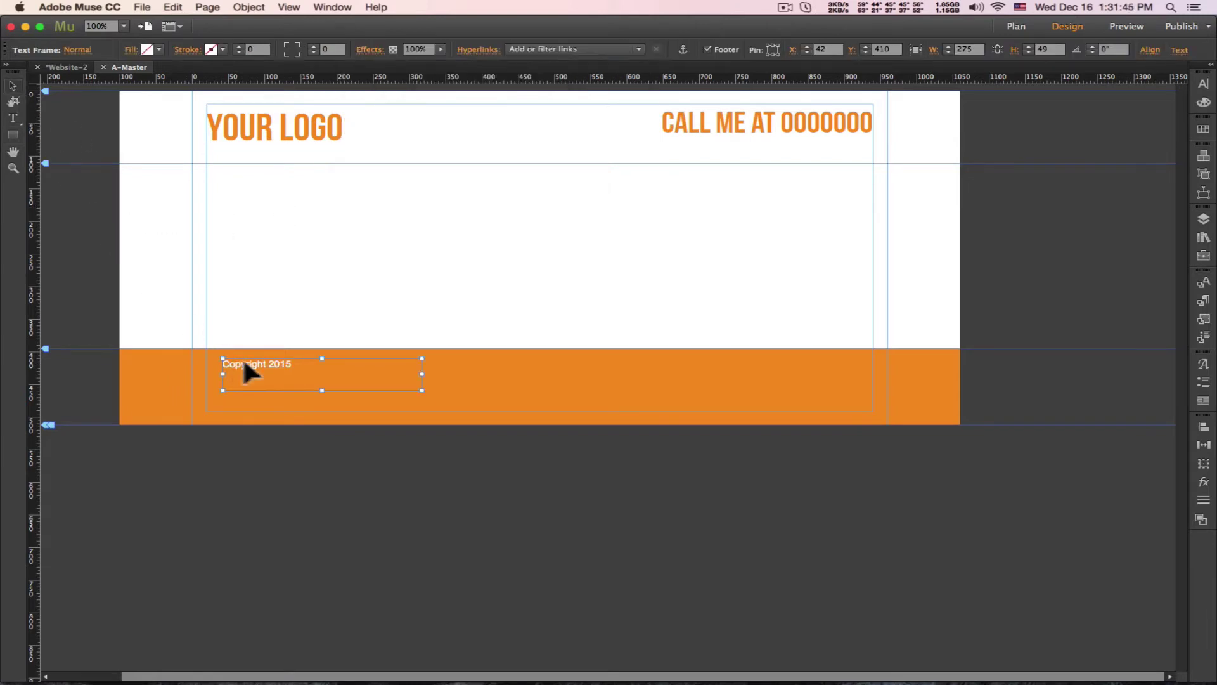
{"action": "left_click_drag", "start_coordinate": [244, 361], "coordinate": [236, 361]}
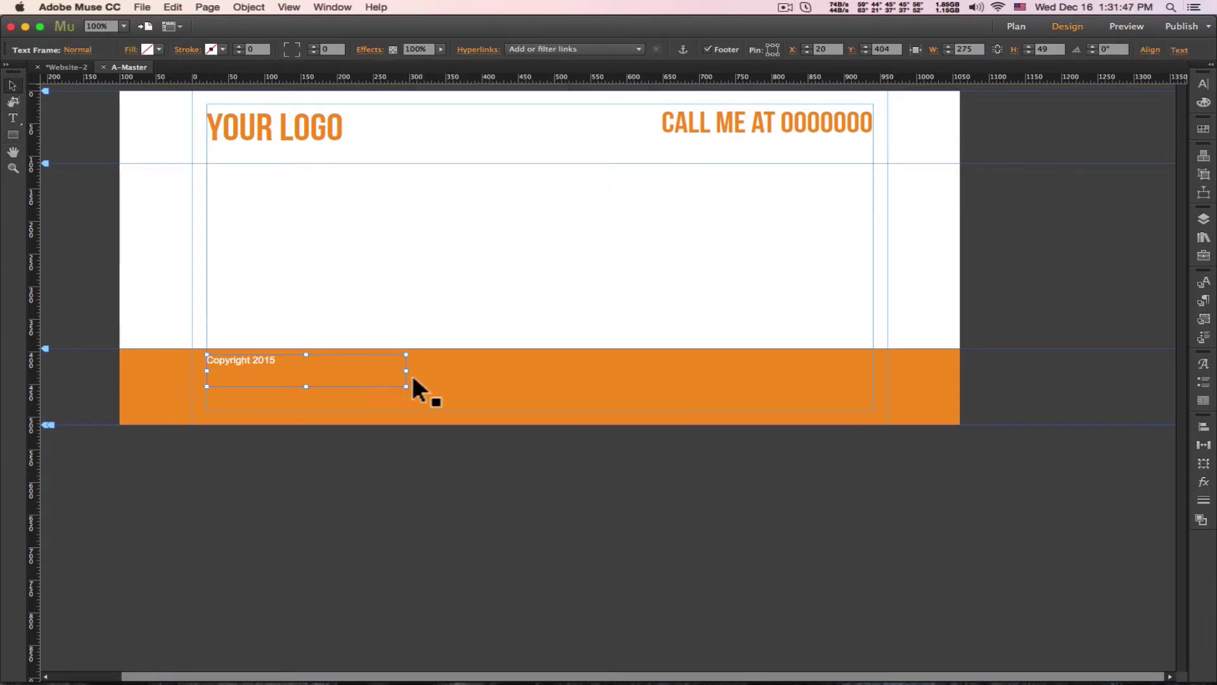
{"action": "left_click_drag", "start_coordinate": [306, 386], "coordinate": [306, 373]}
{"action": "left_click", "coordinate": [444, 315]}
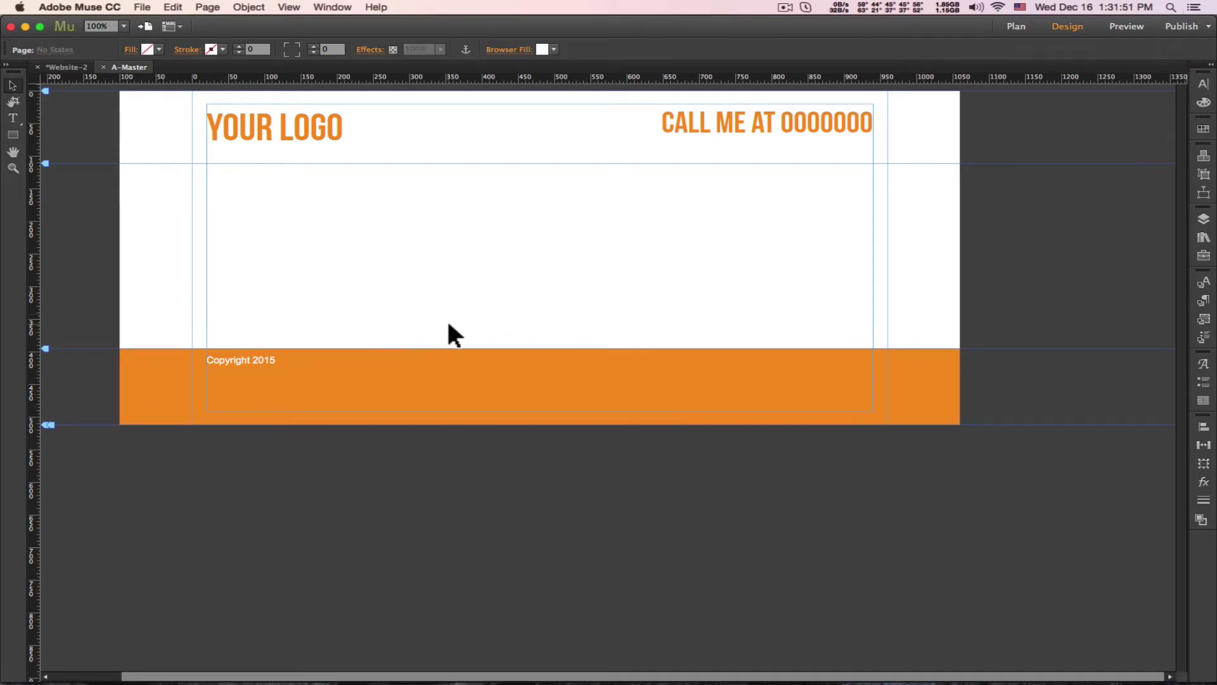
- Begin saving the site file, choose the Desktop as its location and start a new folder there
{"action": "key", "text": "space"}
{"action": "key", "text": "super"}
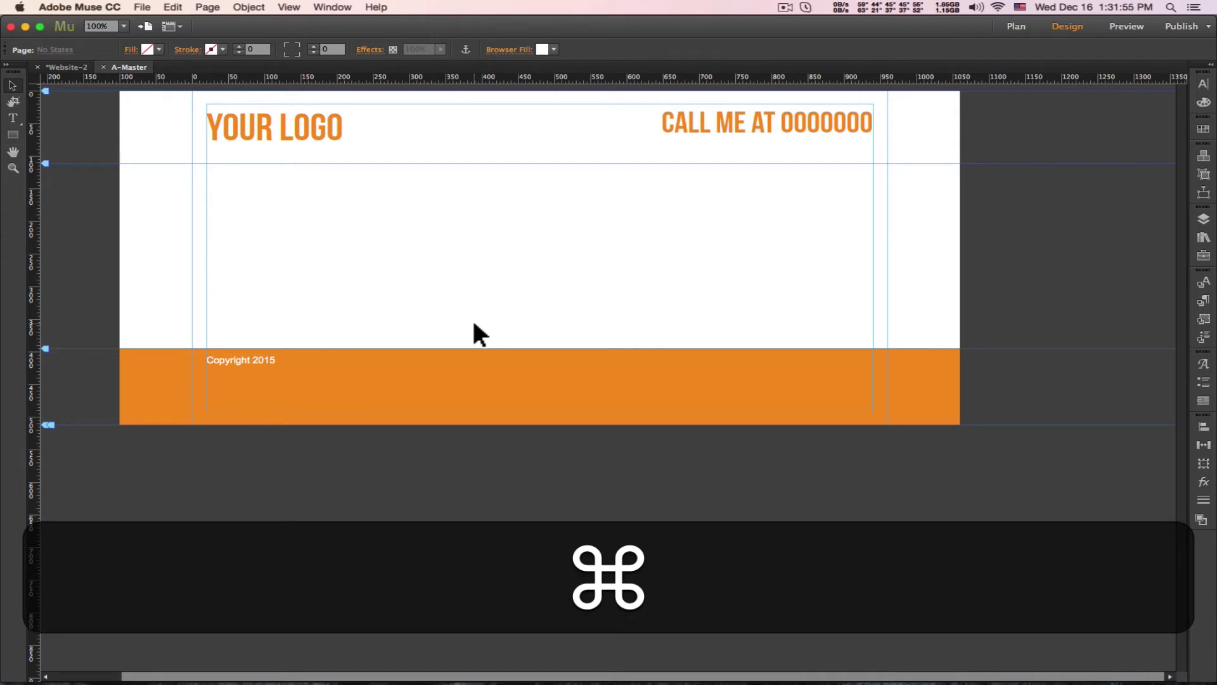
{"action": "key", "text": "super+s"}
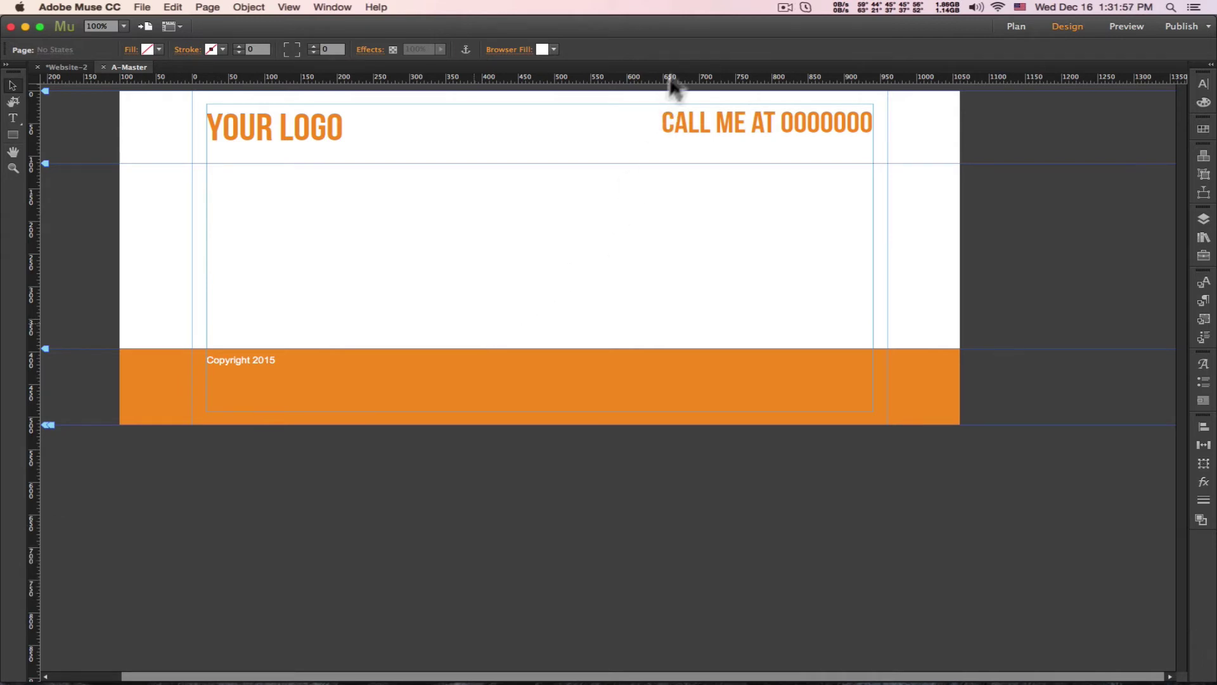
{"action": "left_click", "coordinate": [786, 9]}
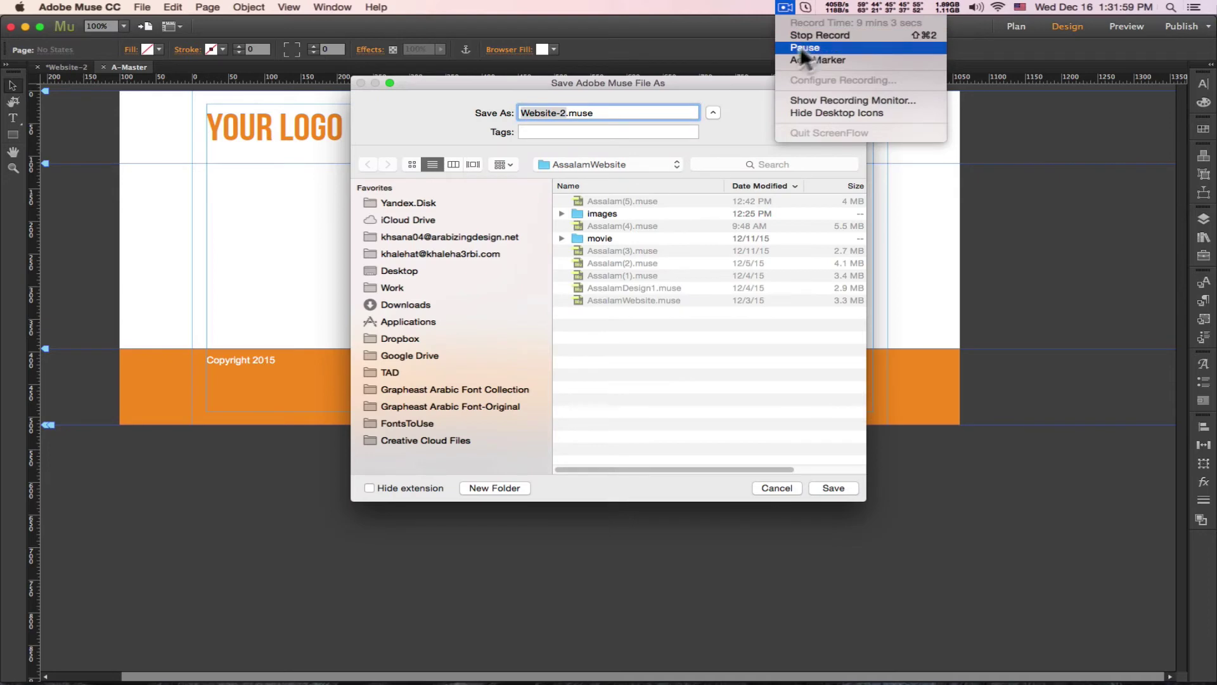
{"action": "left_click", "coordinate": [804, 45]}
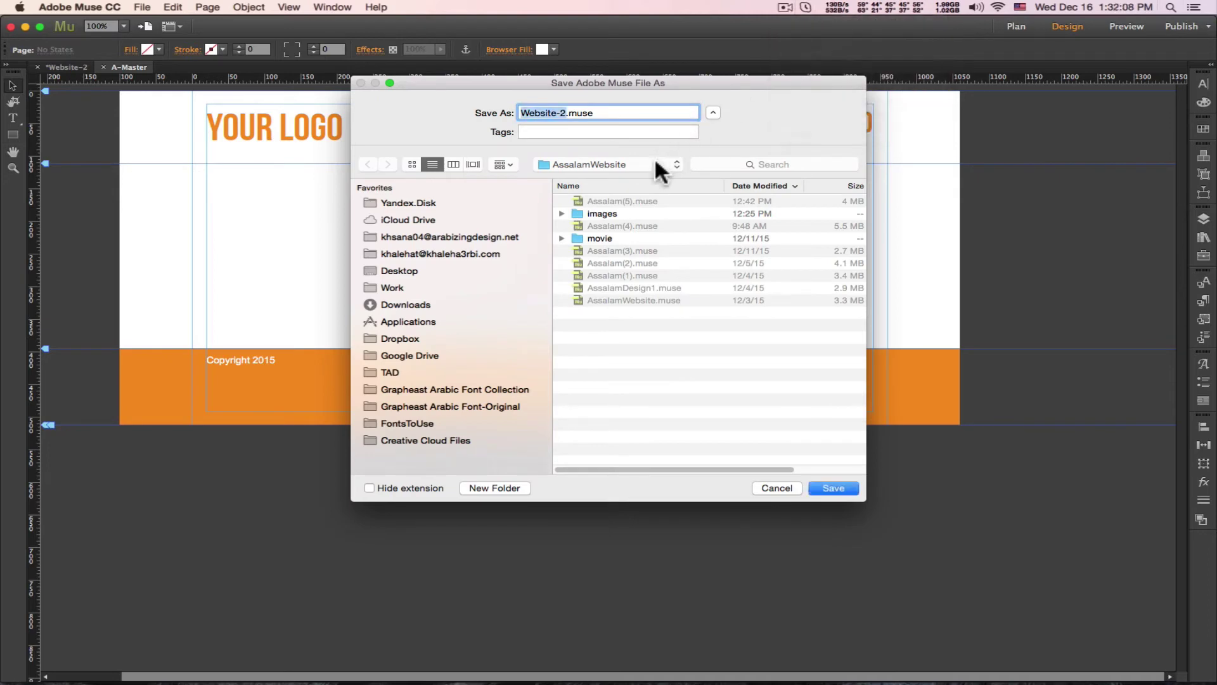
{"action": "left_click", "coordinate": [379, 289]}
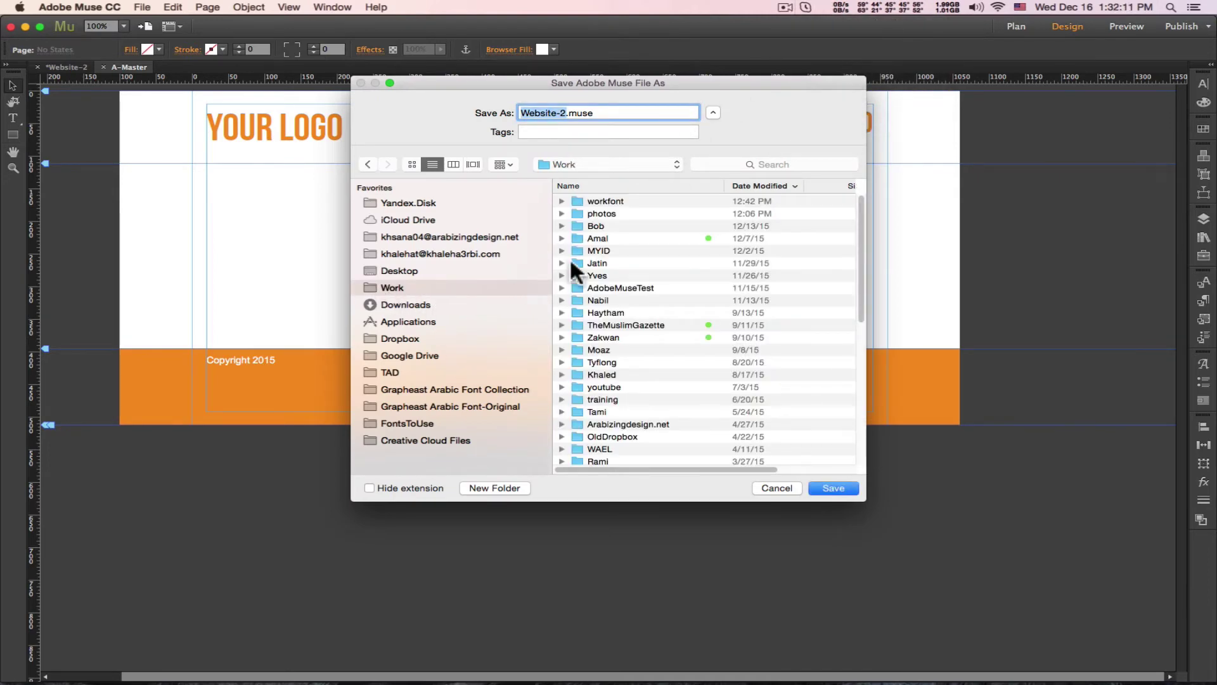
{"action": "left_click", "coordinate": [398, 266]}
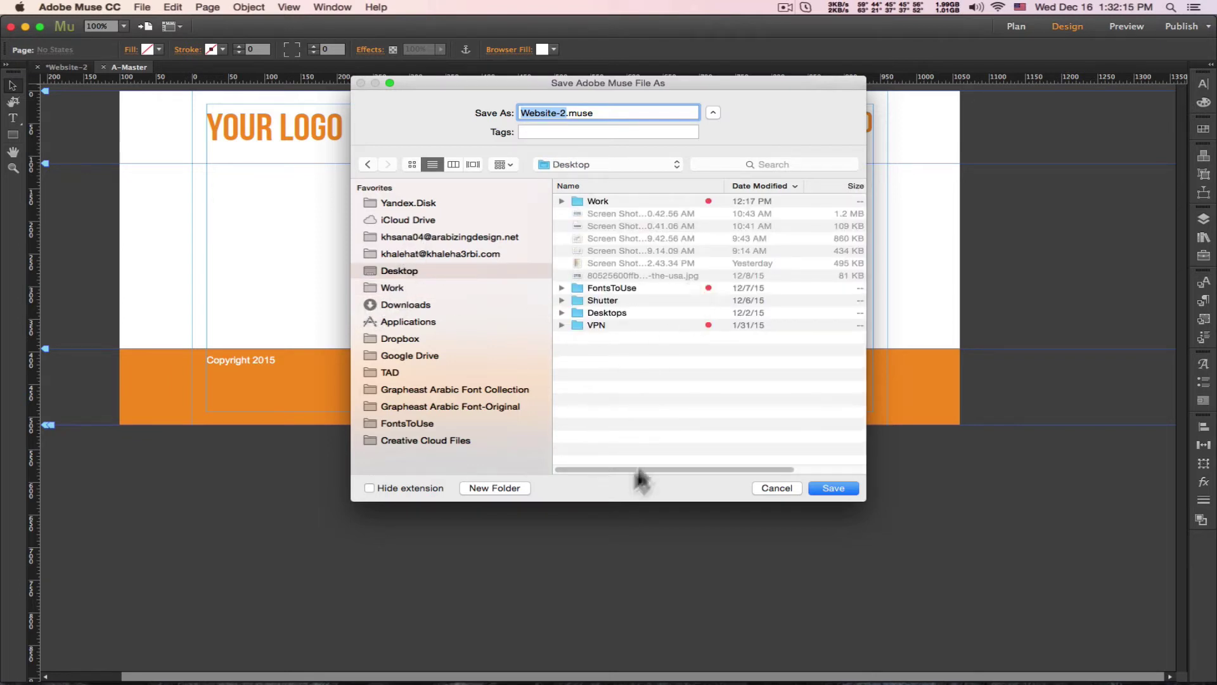
{"action": "left_click", "coordinate": [494, 488]}
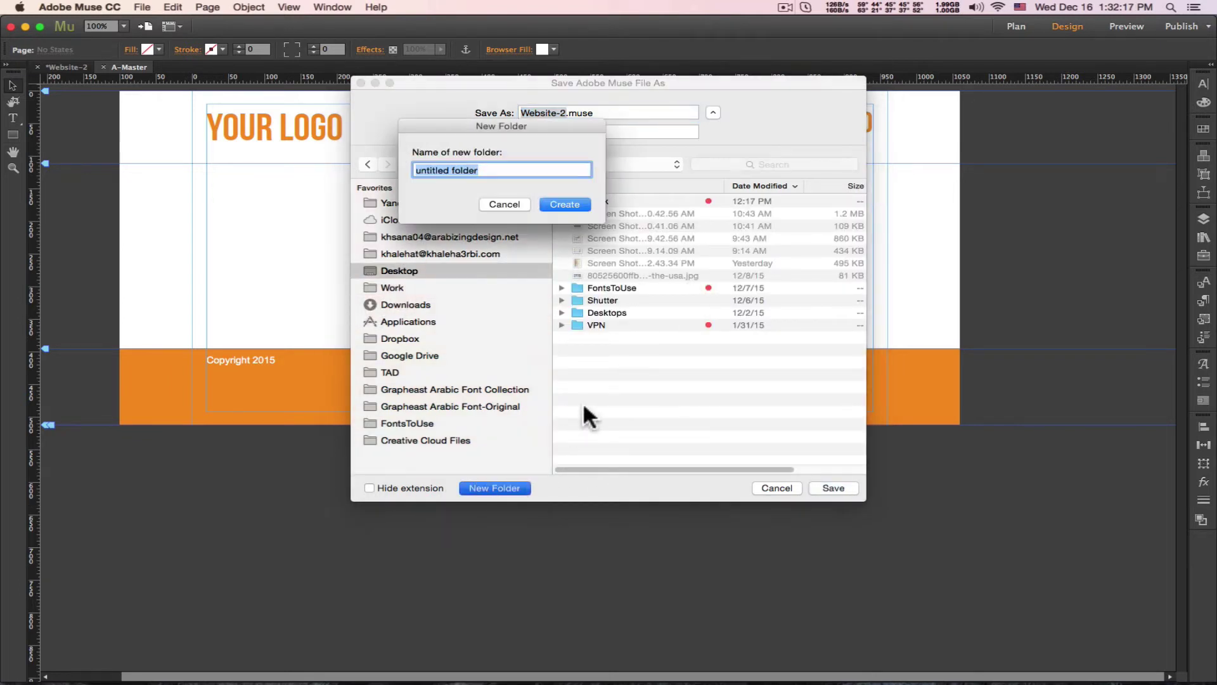
{"action": "type", "text": "New "}
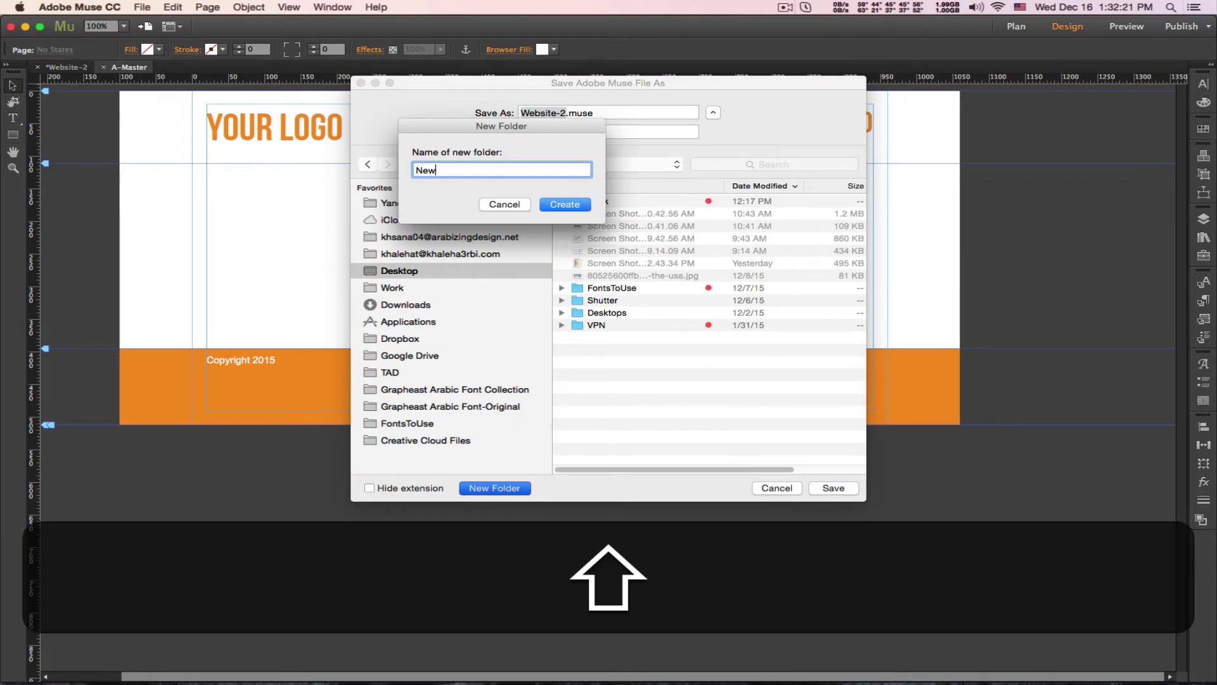
{"action": "type", "text": "Trainin"}
{"action": "key", "text": "super+g"}
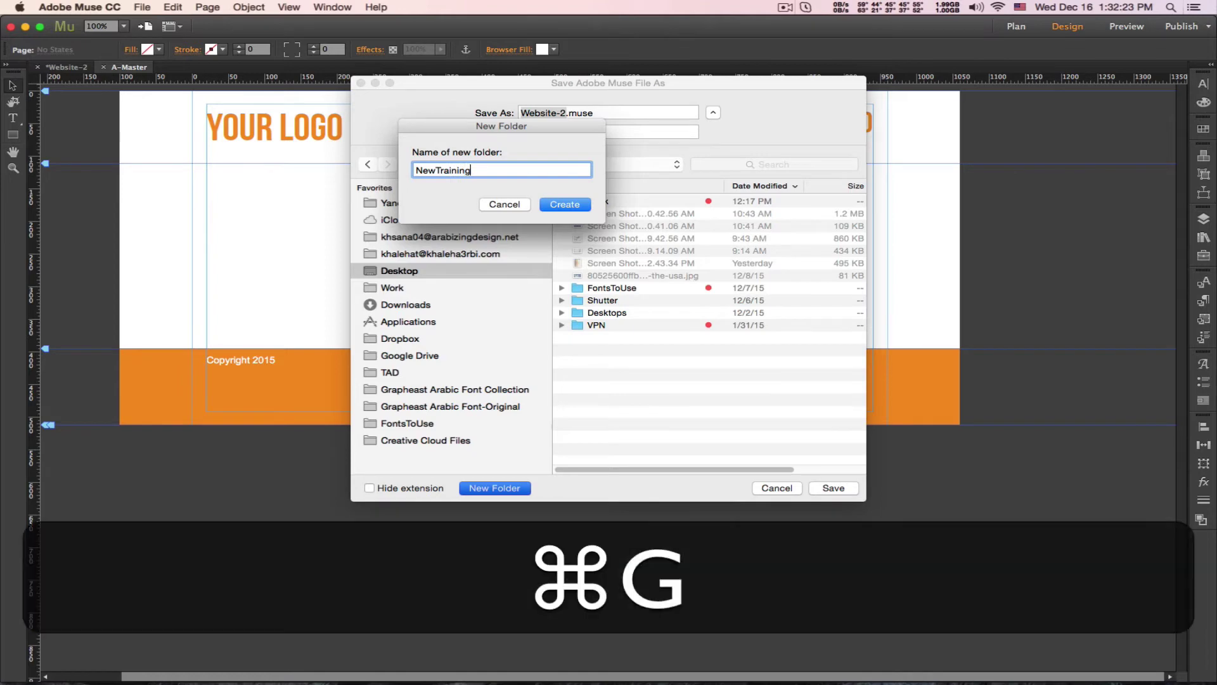
{"action": "key", "text": "super+BackSpace"}
{"action": "key", "text": "super+a"}
{"action": "key", "text": "BackSpace"}
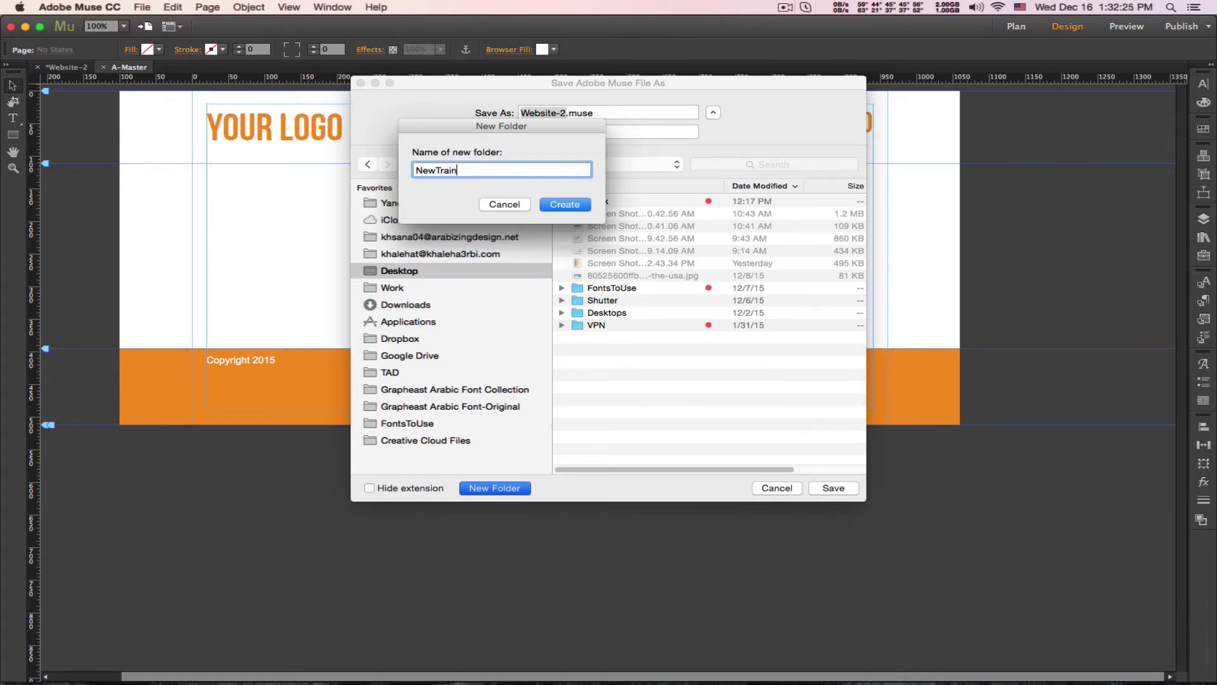
{"action": "key", "text": "alt+super+BackSpace"}
{"action": "key", "text": "BackSpace"}
{"action": "key", "text": "BackSpace"}
{"action": "key", "text": "BackSpace"}
{"action": "key", "text": "BackSpace"}
{"action": "key", "text": "BackSpace"}
{"action": "key", "text": "BackSpace"}
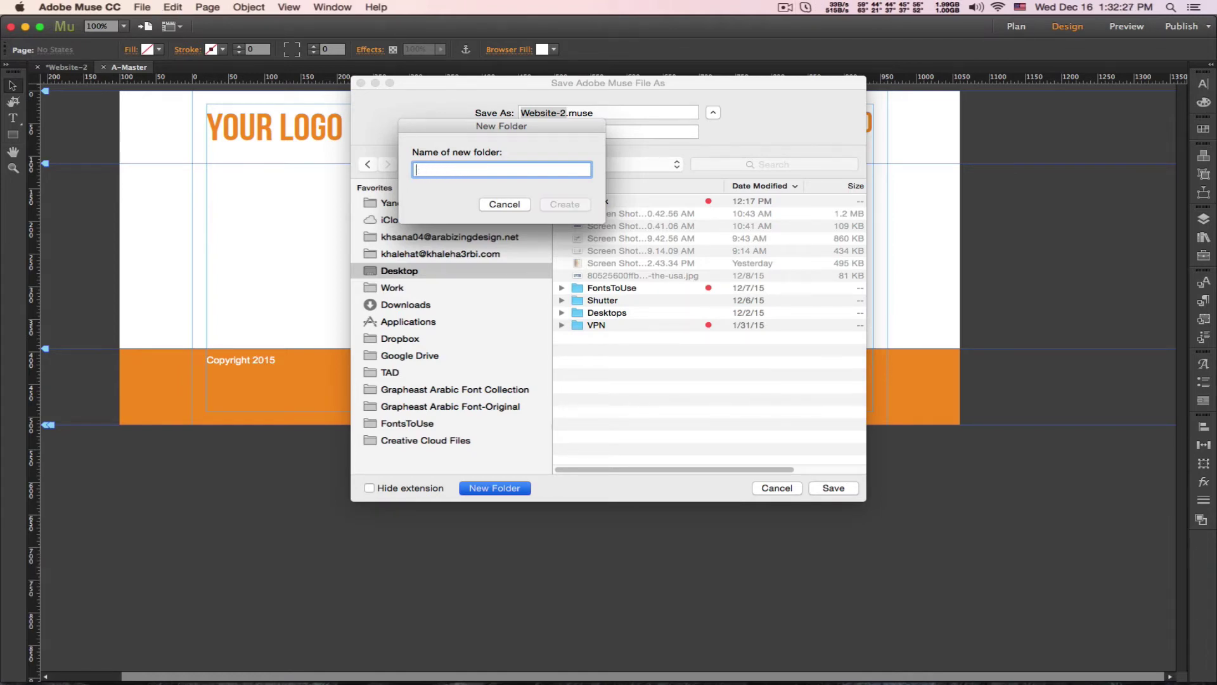
- Name the new folder Portfolio, create it, and save the site inside it as portfolio.muse
{"action": "type", "text": "Portfolio"}
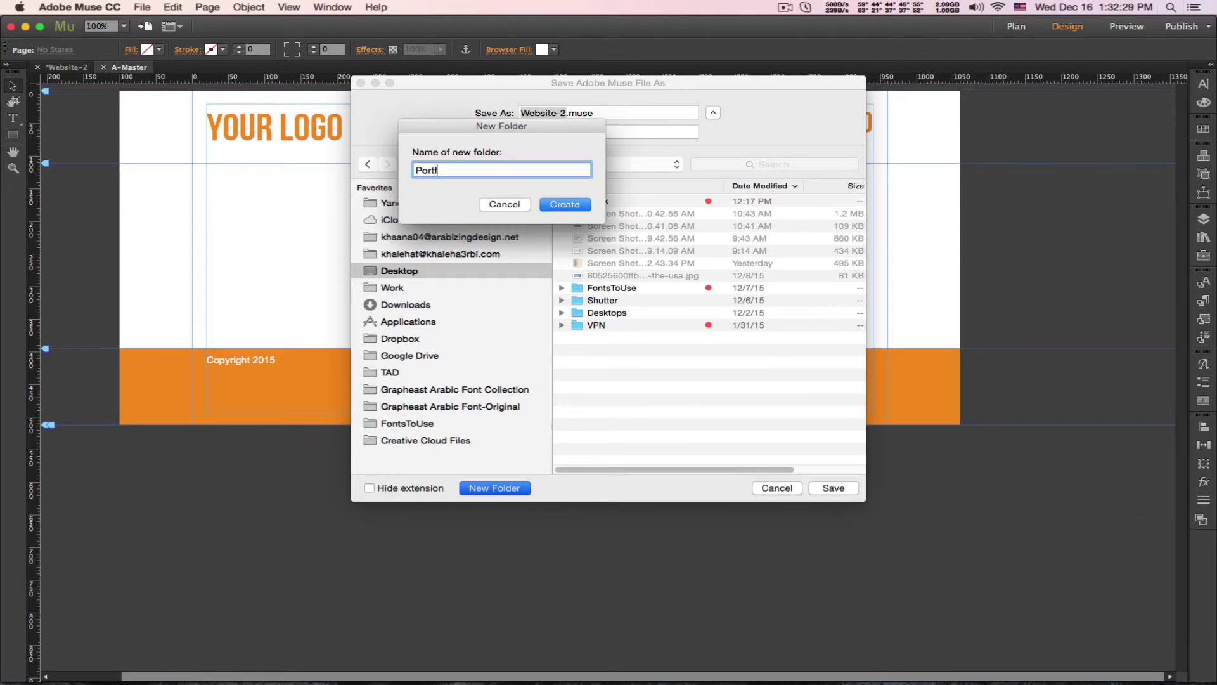
{"action": "left_click", "coordinate": [585, 205]}
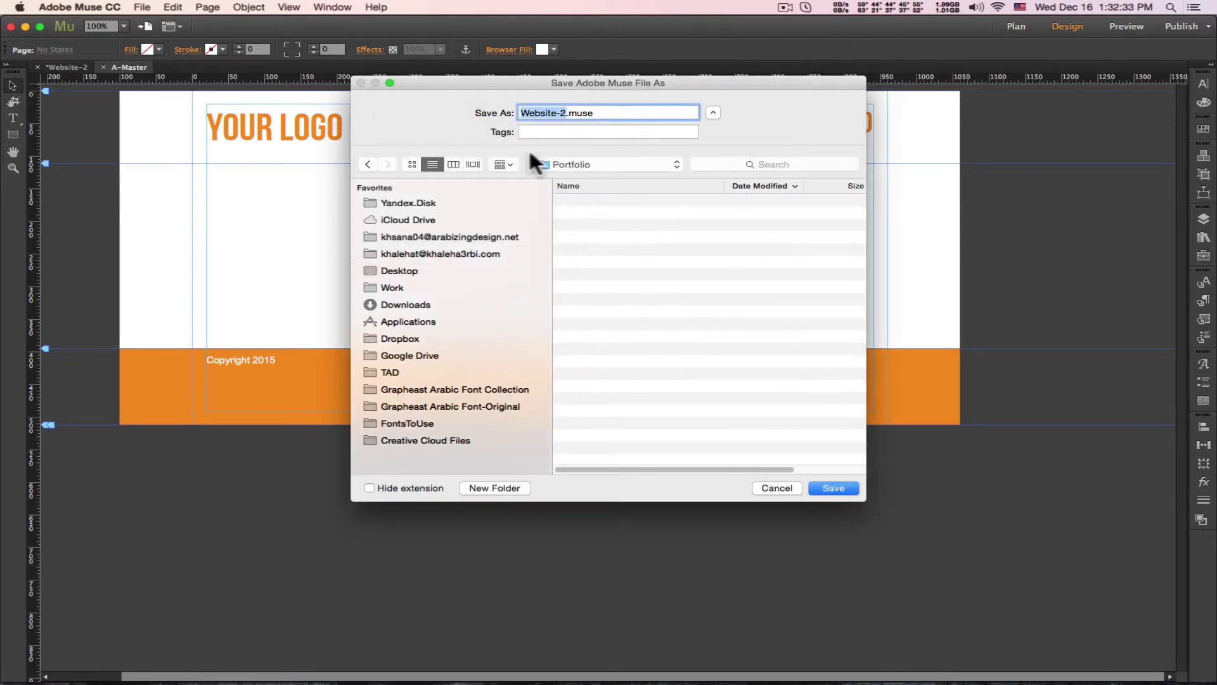
{"action": "type", "text": "portfolio"}
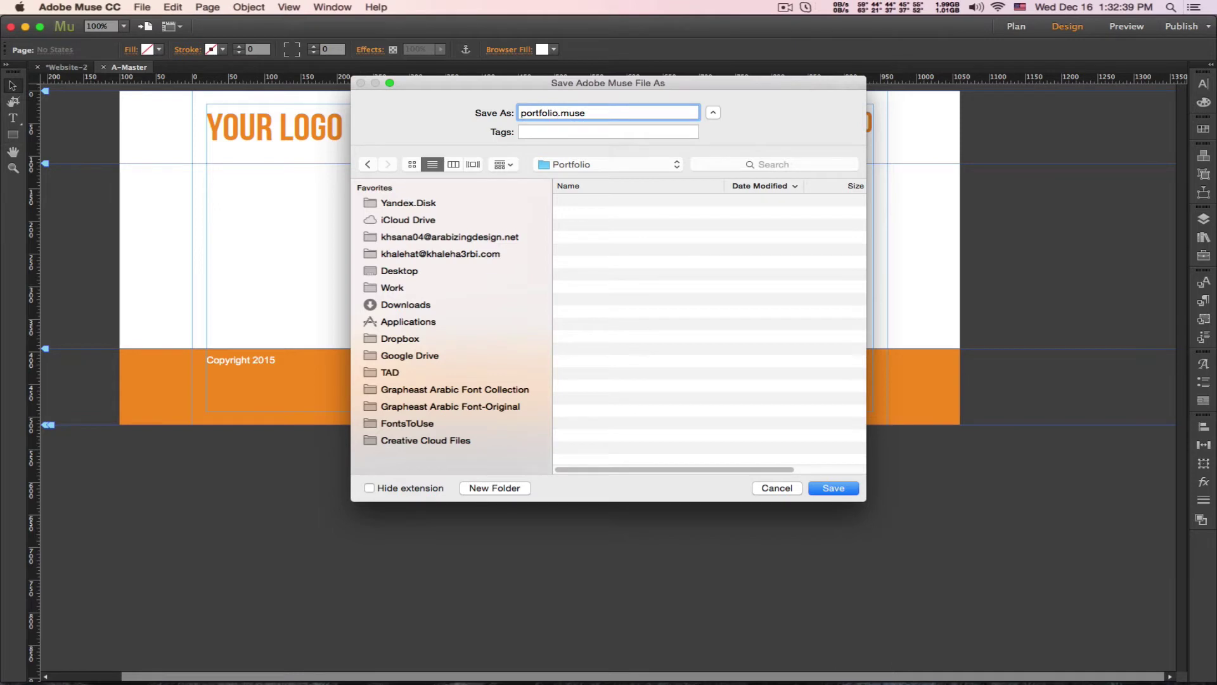
{"action": "key", "text": "Return"}
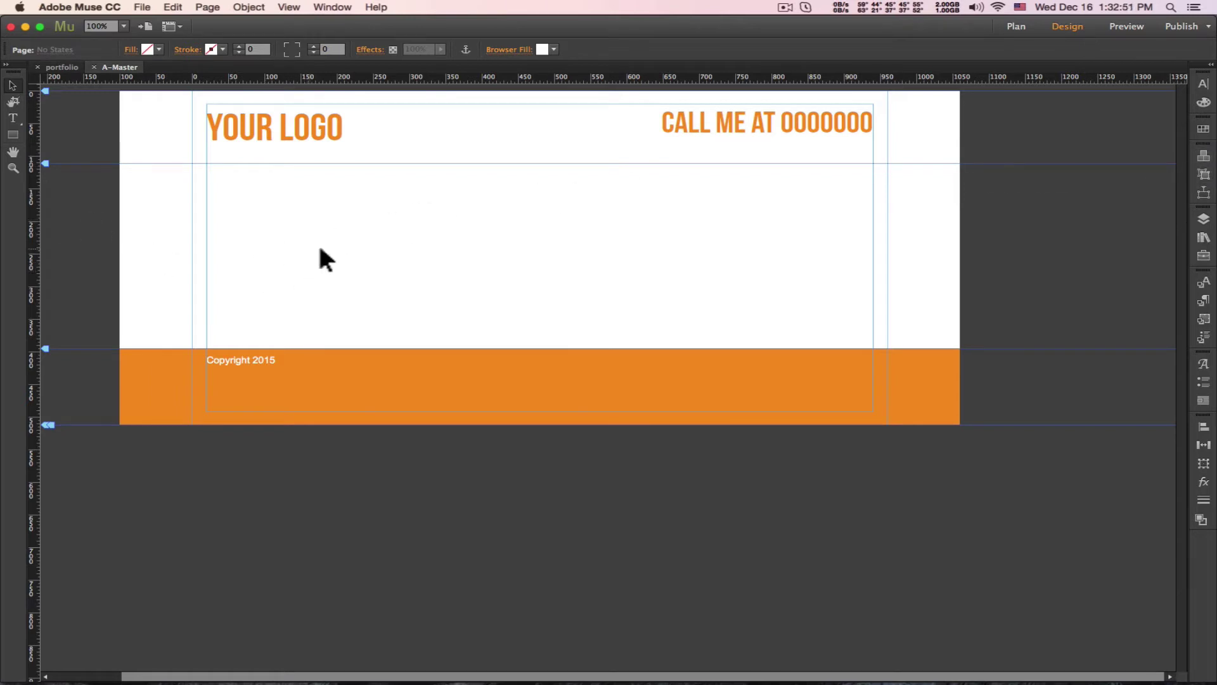
- Show the Widgets Library and expand its Compositions group
{"action": "left_click", "coordinate": [1204, 157]}
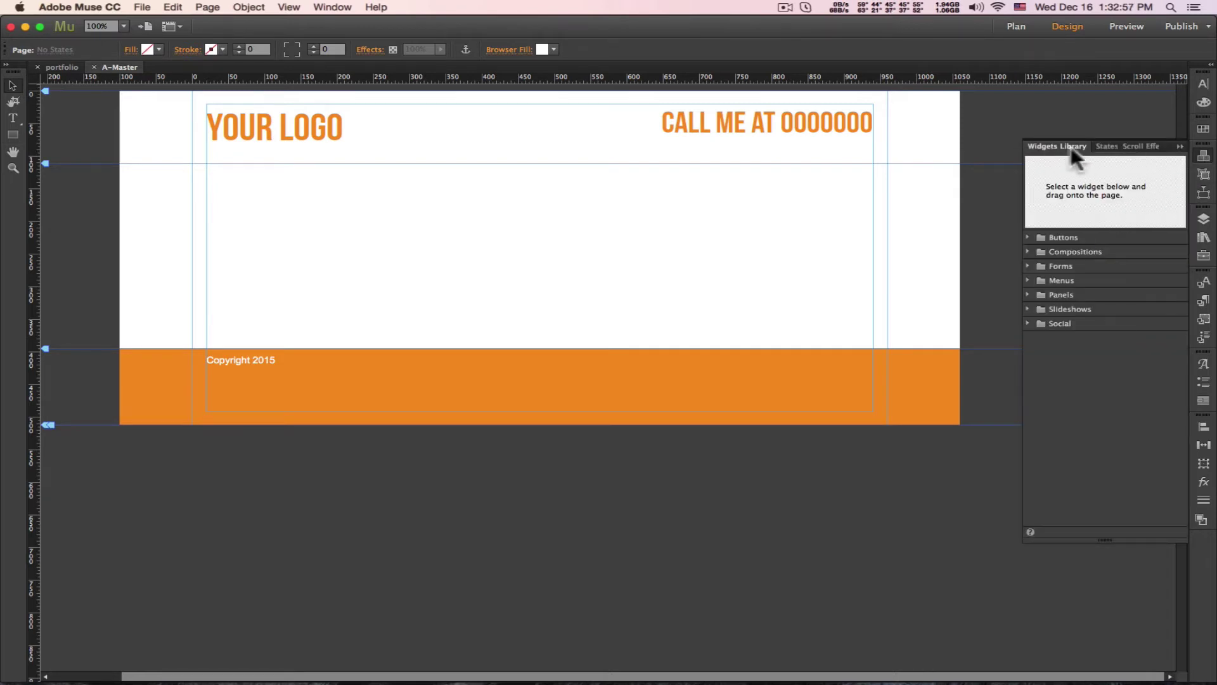
{"action": "left_click", "coordinate": [1027, 294]}
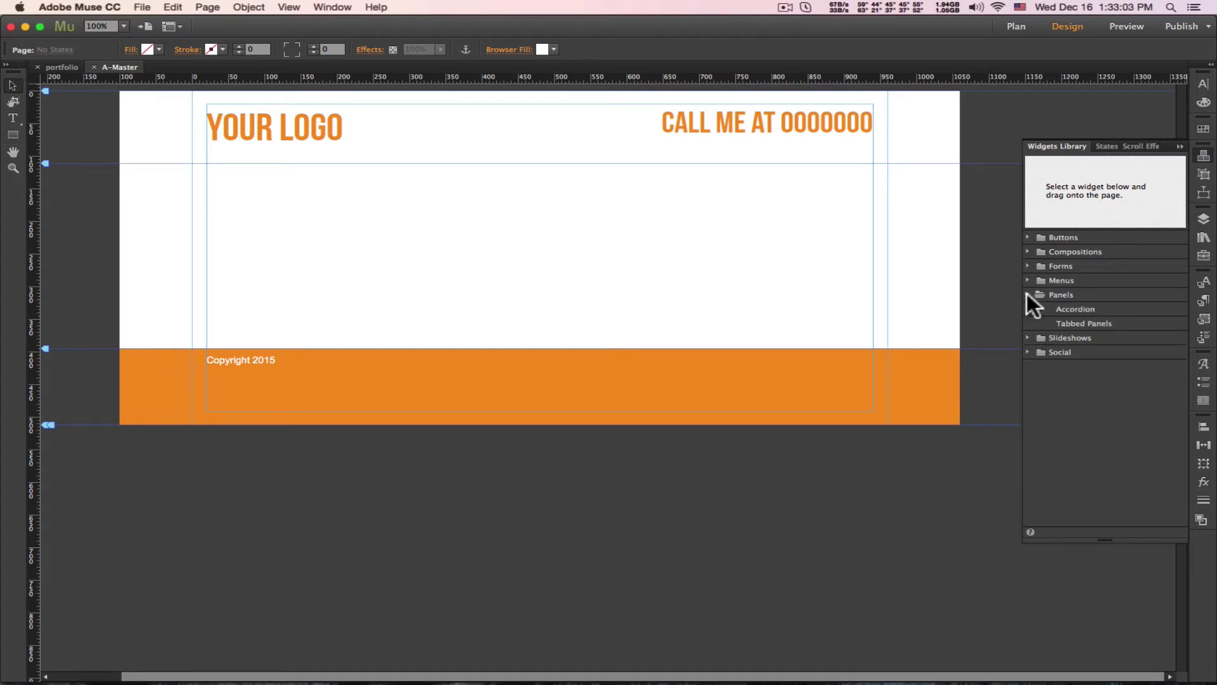
{"action": "left_click", "coordinate": [1027, 294]}
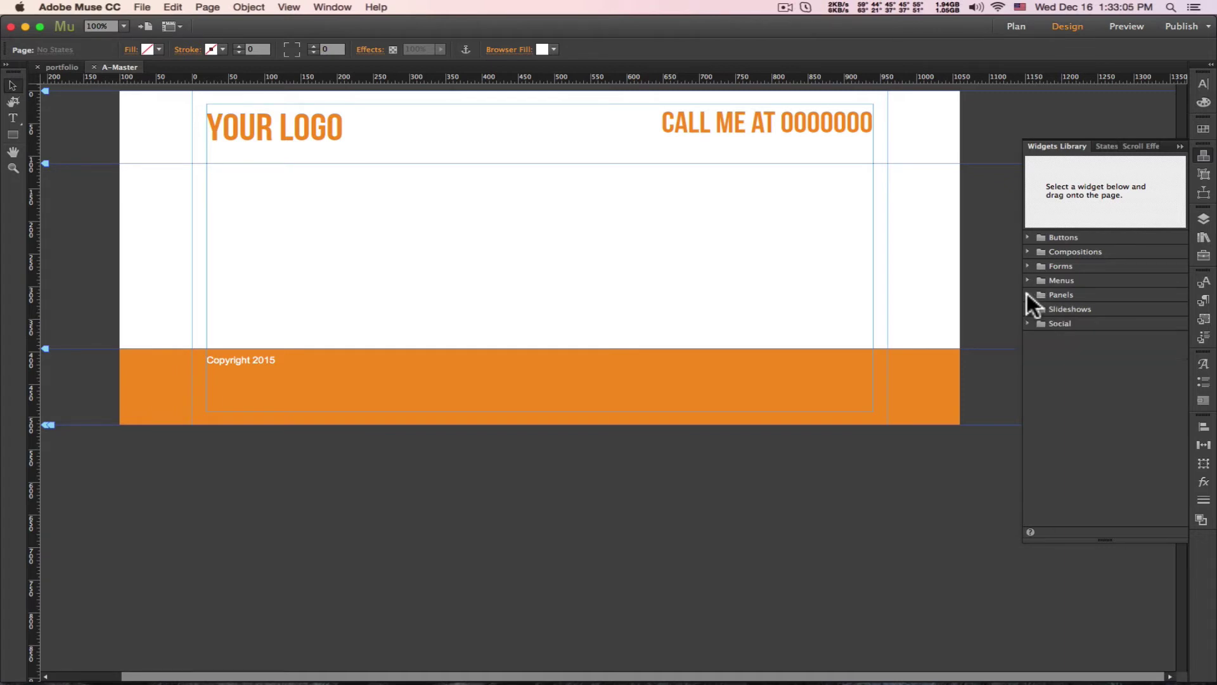
{"action": "left_click", "coordinate": [1028, 252]}
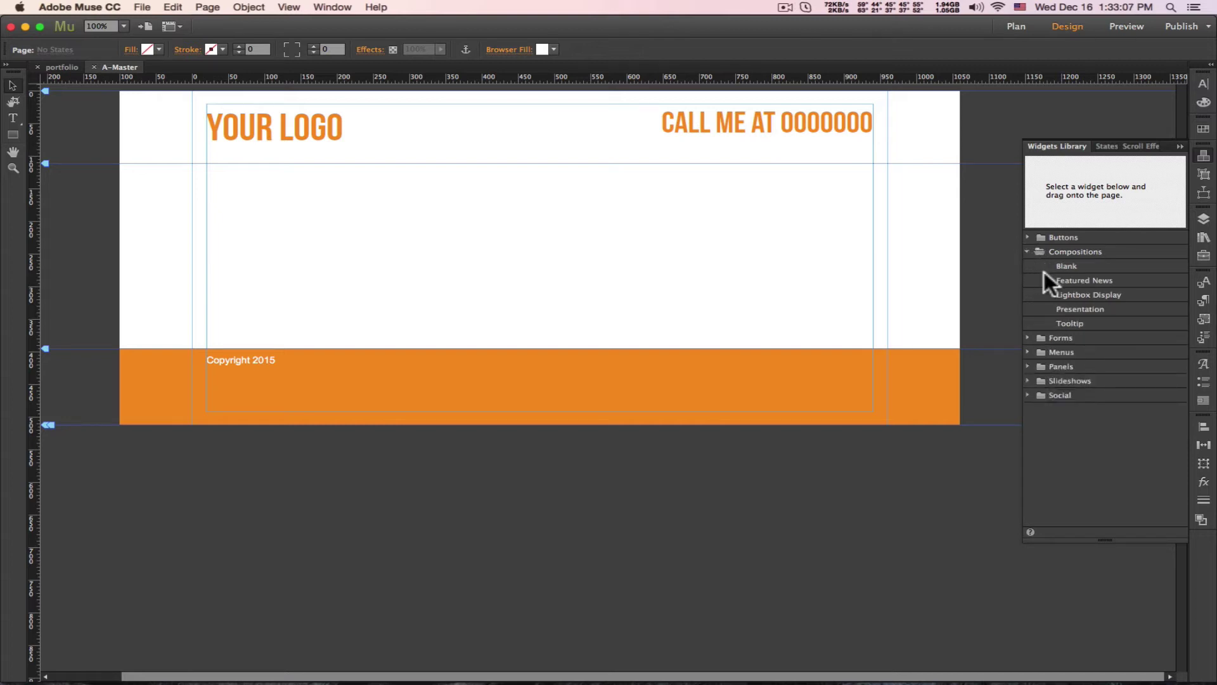
{"action": "left_click_drag", "start_coordinate": [1063, 266], "coordinate": [460, 213]}
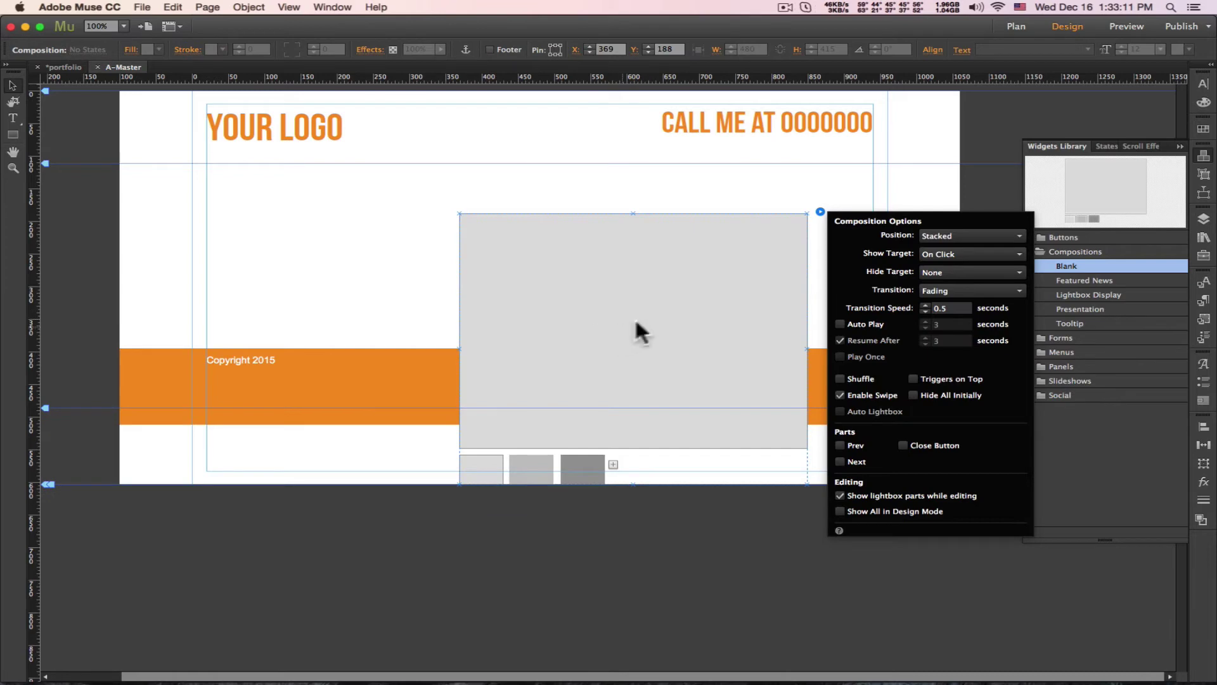
{"action": "left_click_drag", "start_coordinate": [568, 302], "coordinate": [462, 252]}
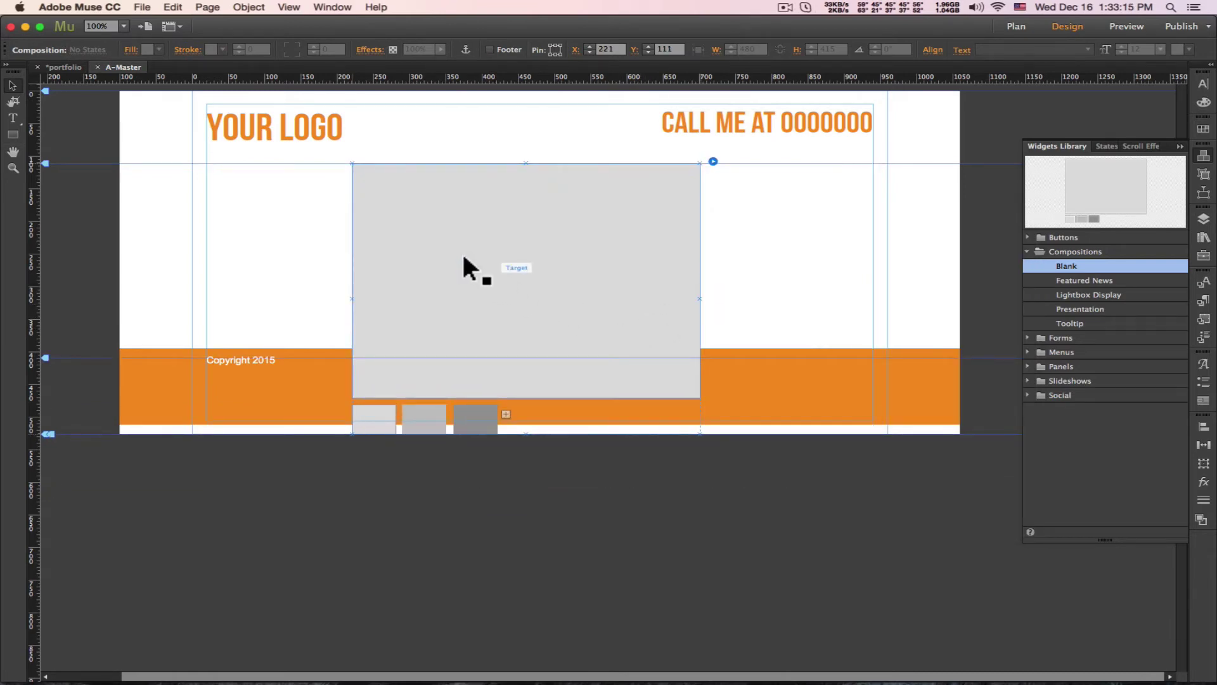
{"action": "key", "text": "Delete"}
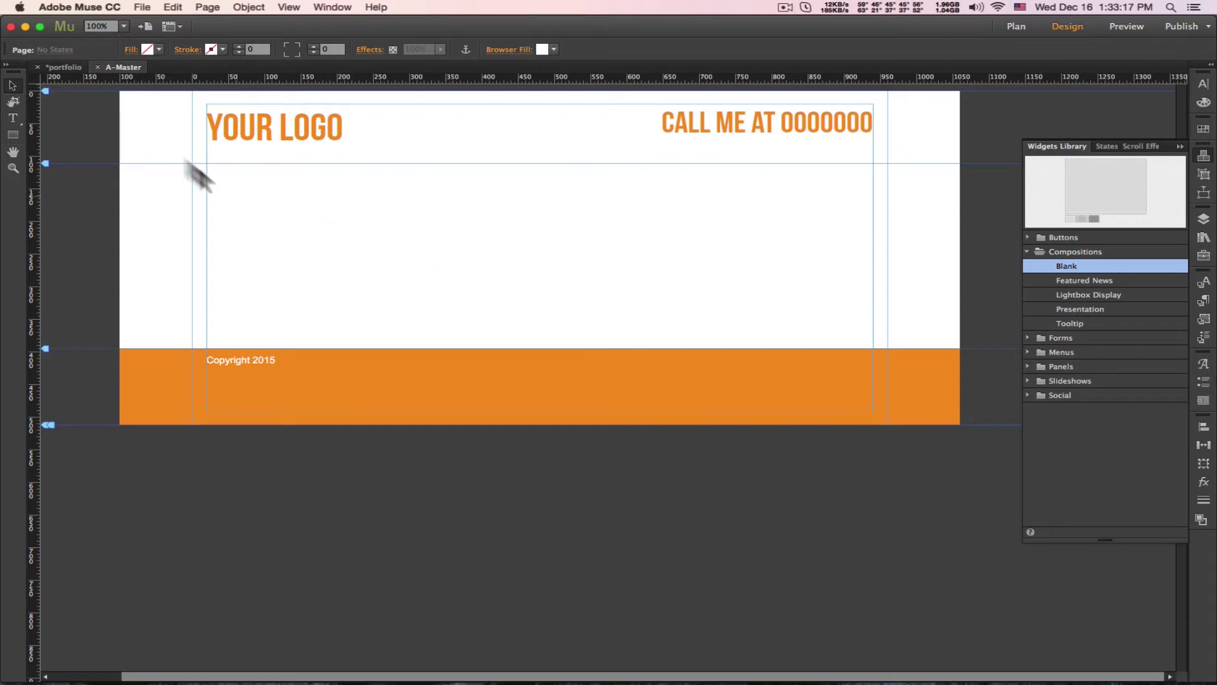
- Open the Home page for design and place a Blank composition widget on it at X 208, Y 139
{"action": "left_click", "coordinate": [97, 66]}
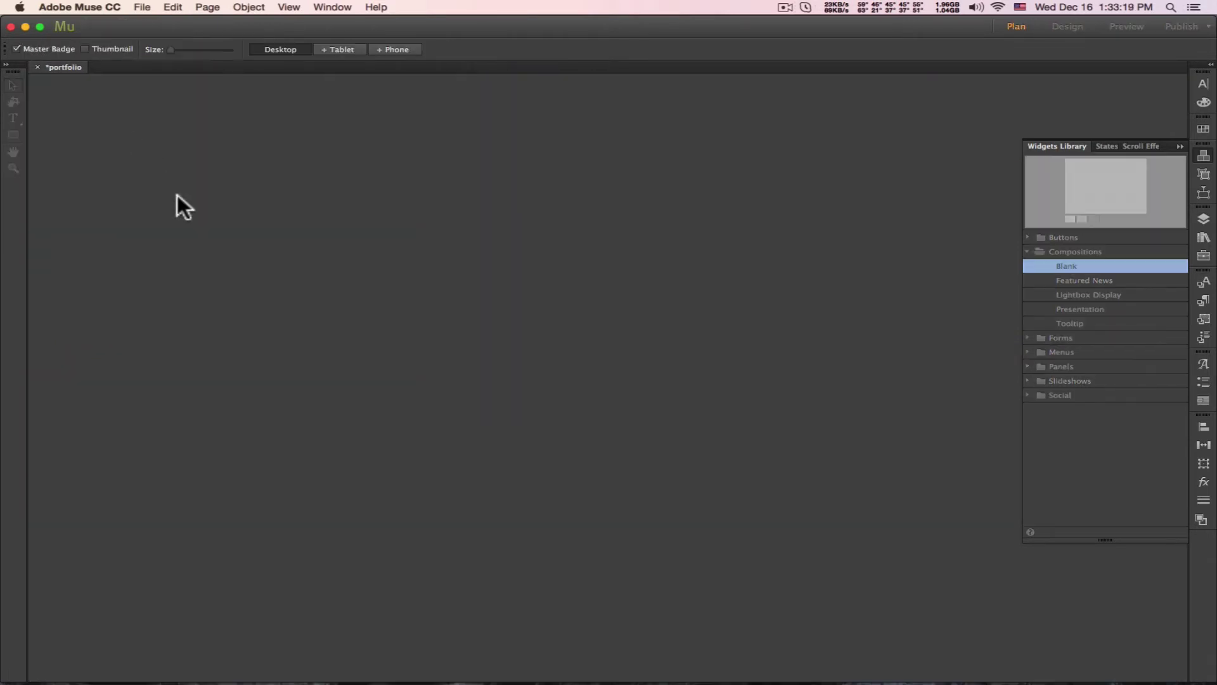
{"action": "double_click", "coordinate": [71, 105]}
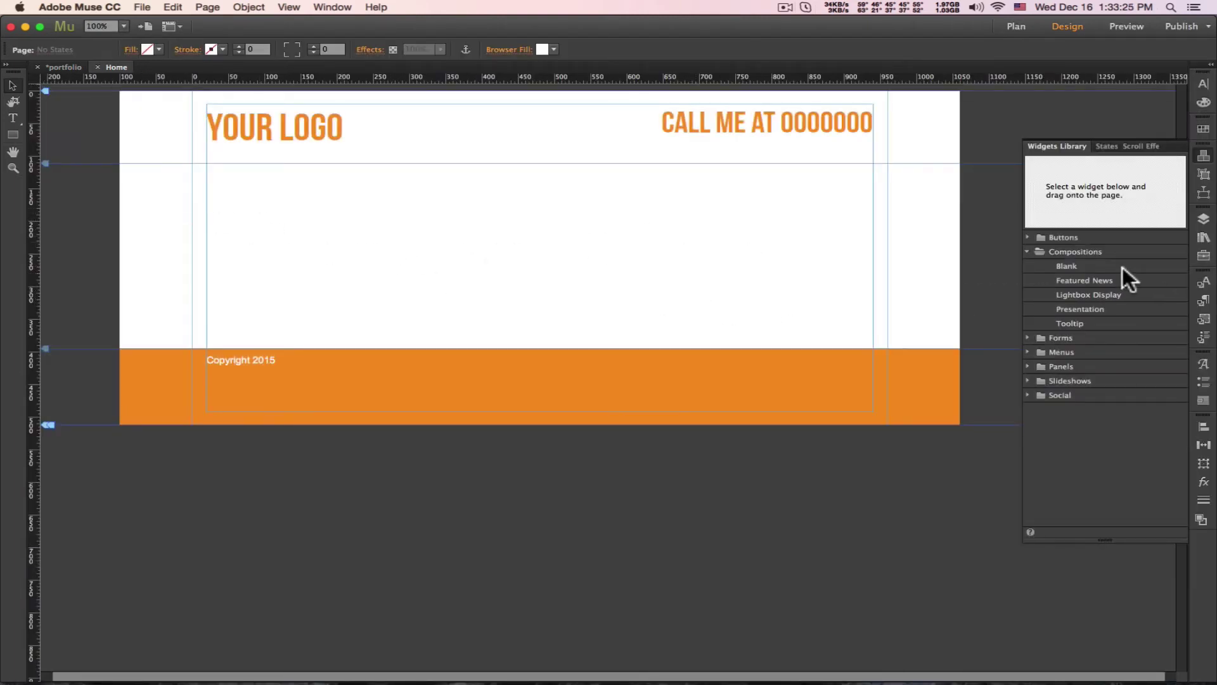
{"action": "left_click_drag", "start_coordinate": [1071, 265], "coordinate": [494, 185]}
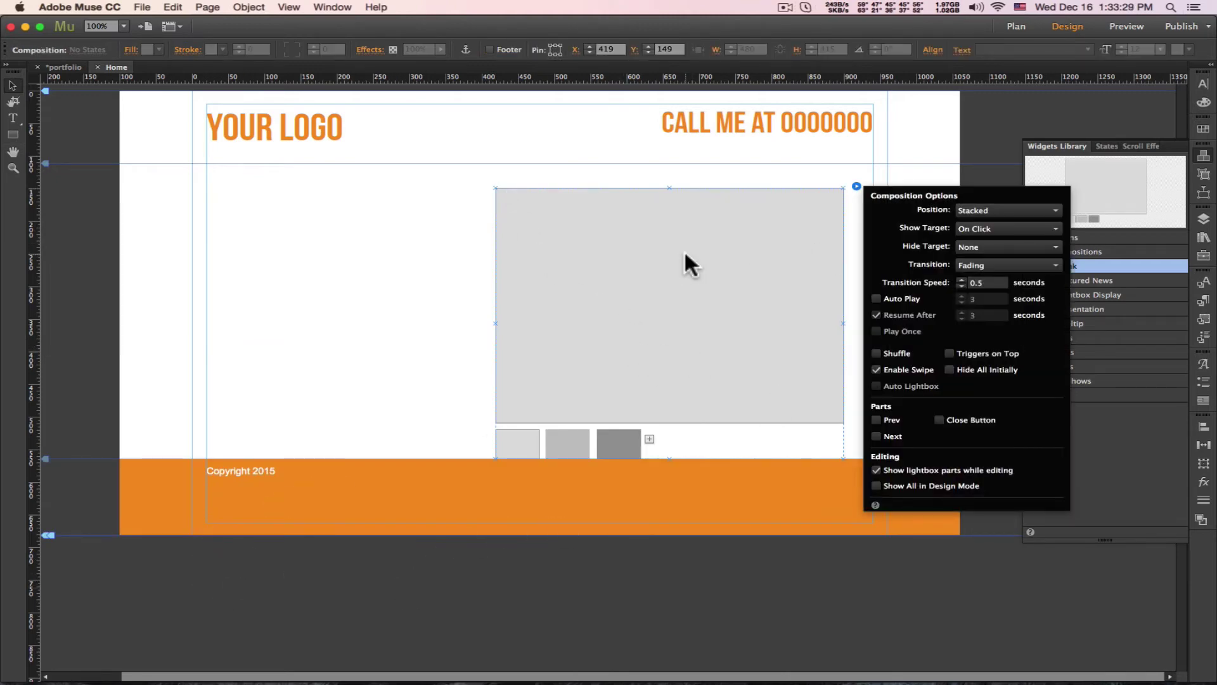
{"action": "left_click_drag", "start_coordinate": [684, 260], "coordinate": [531, 250]}
- Clear all styling from the composition widget and clear its widget contents
{"action": "right_click", "coordinate": [533, 248]}
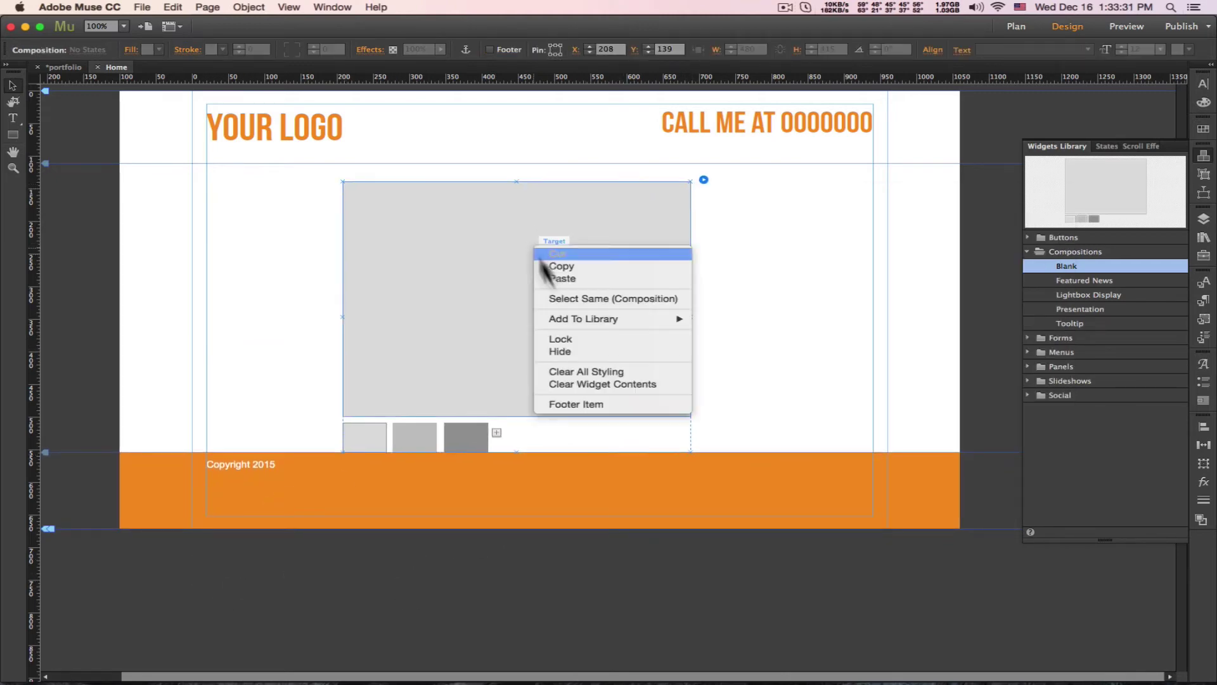
{"action": "left_click", "coordinate": [603, 372]}
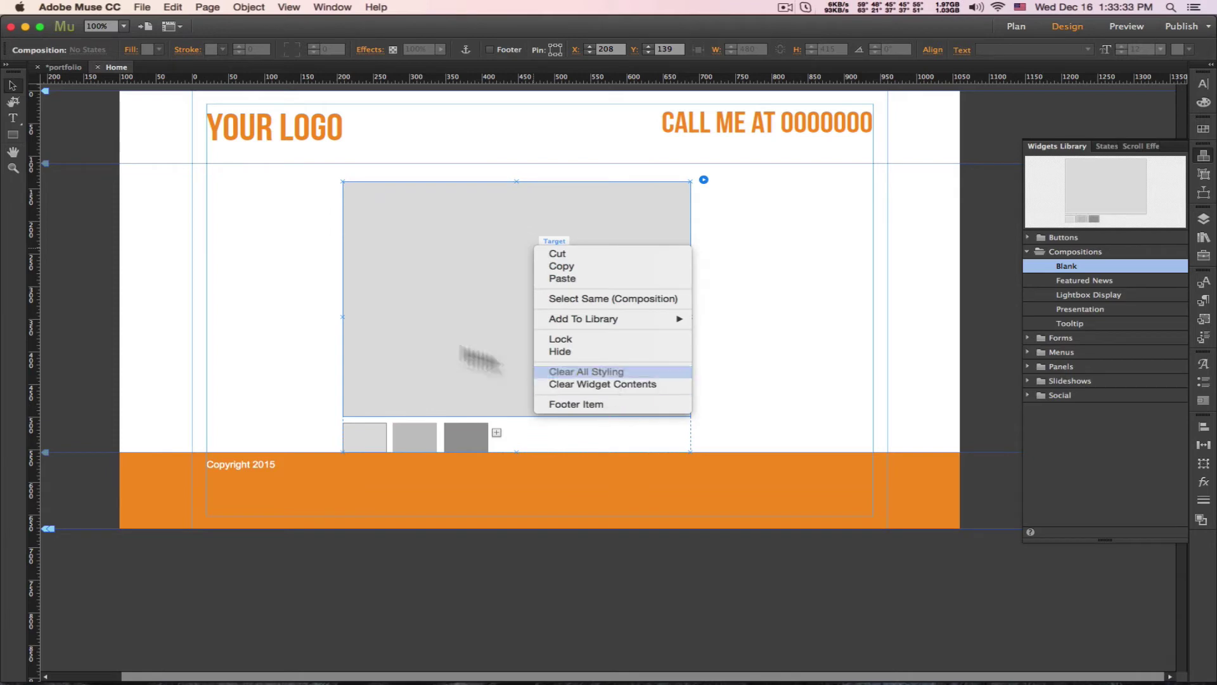
{"action": "right_click", "coordinate": [467, 270]}
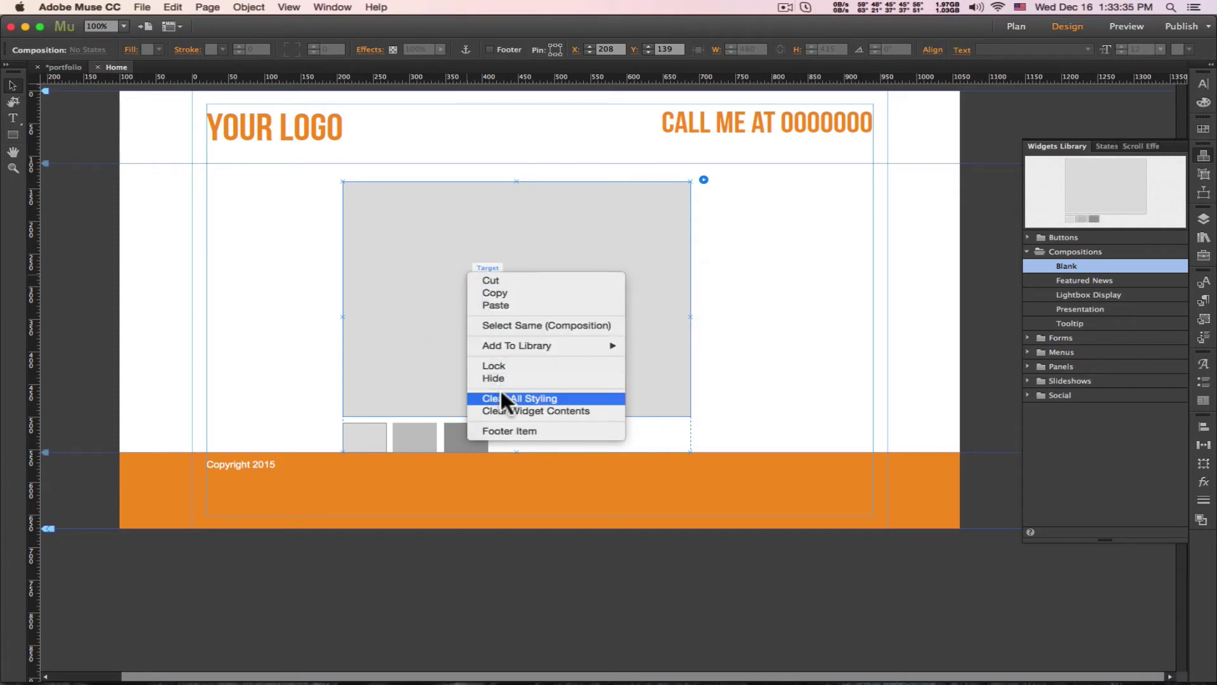
{"action": "left_click", "coordinate": [501, 397]}
{"action": "right_click", "coordinate": [487, 285]}
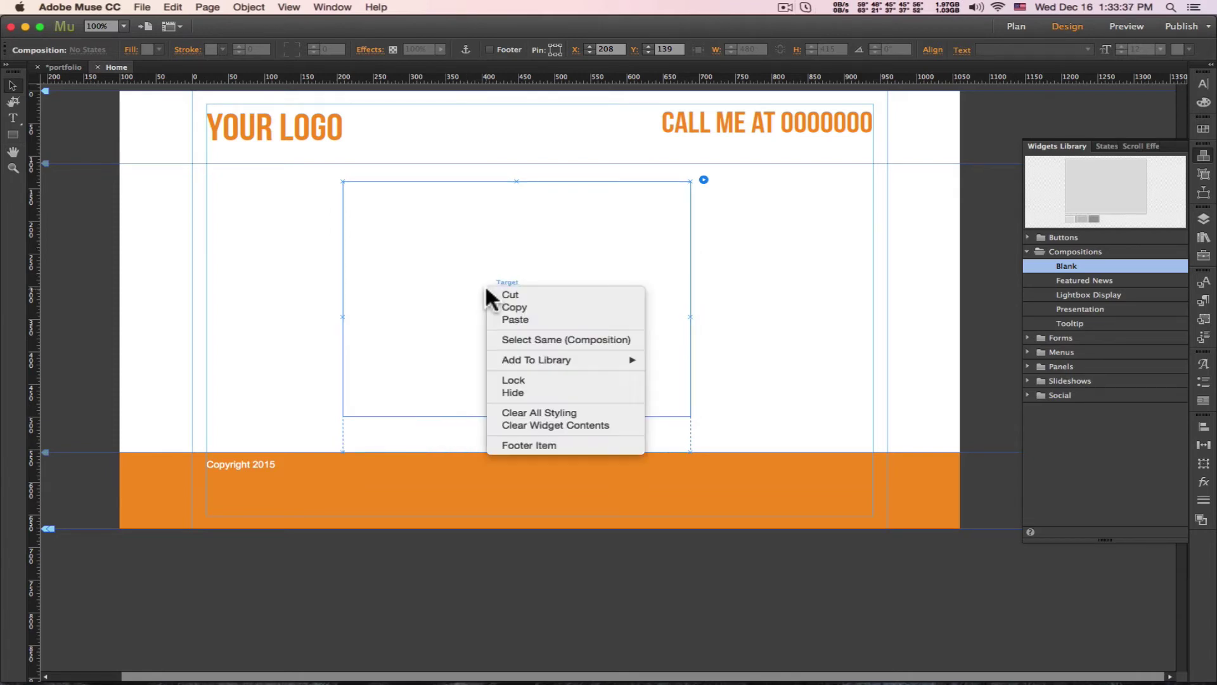
{"action": "left_click", "coordinate": [512, 423]}
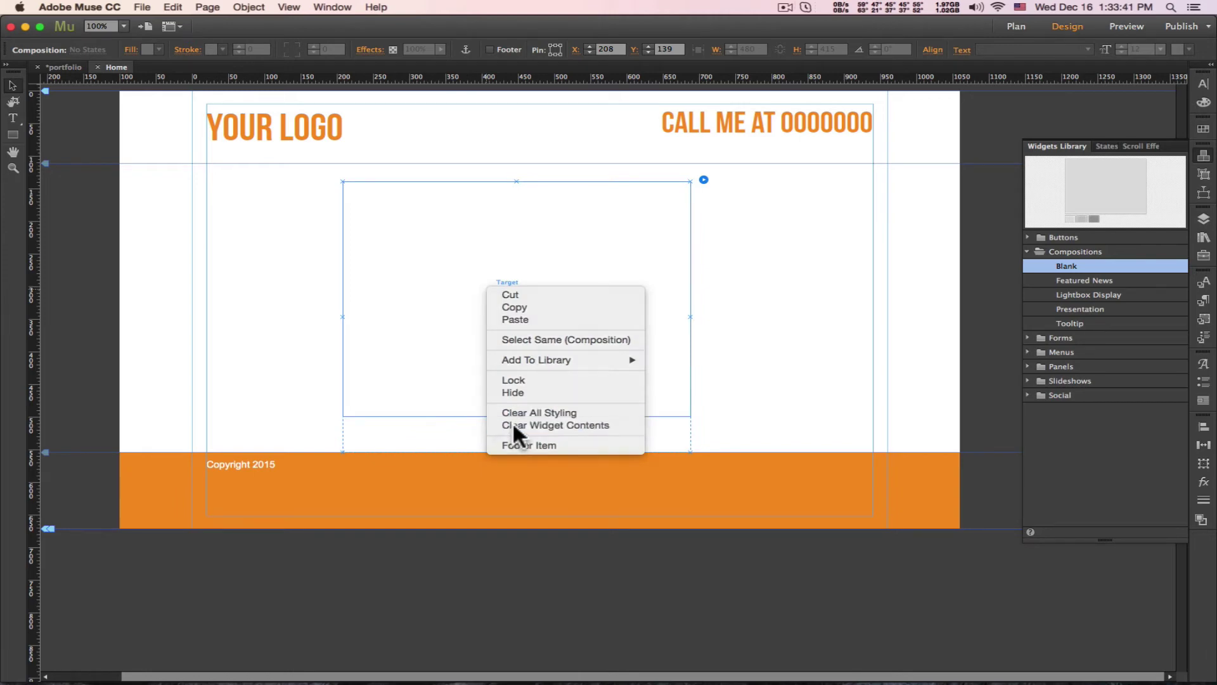
- Select the composition's empty target frame and move it off the page into the area beyond the left edge
{"action": "left_click", "coordinate": [368, 439]}
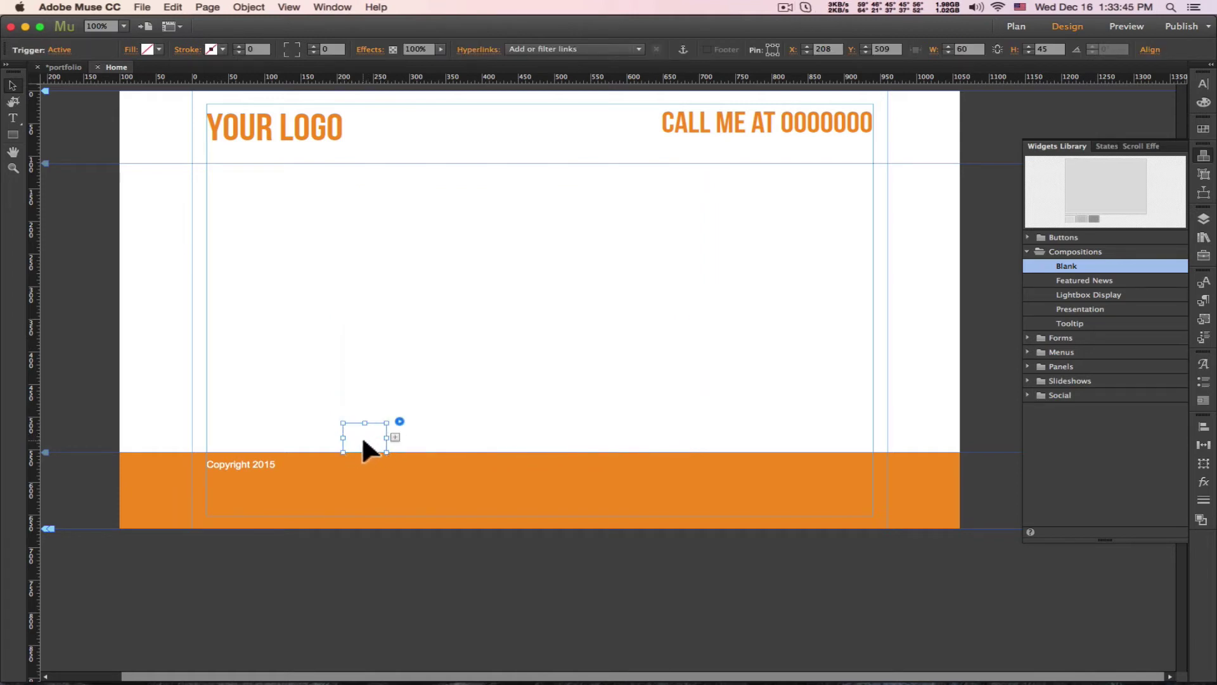
{"action": "left_click", "coordinate": [429, 276]}
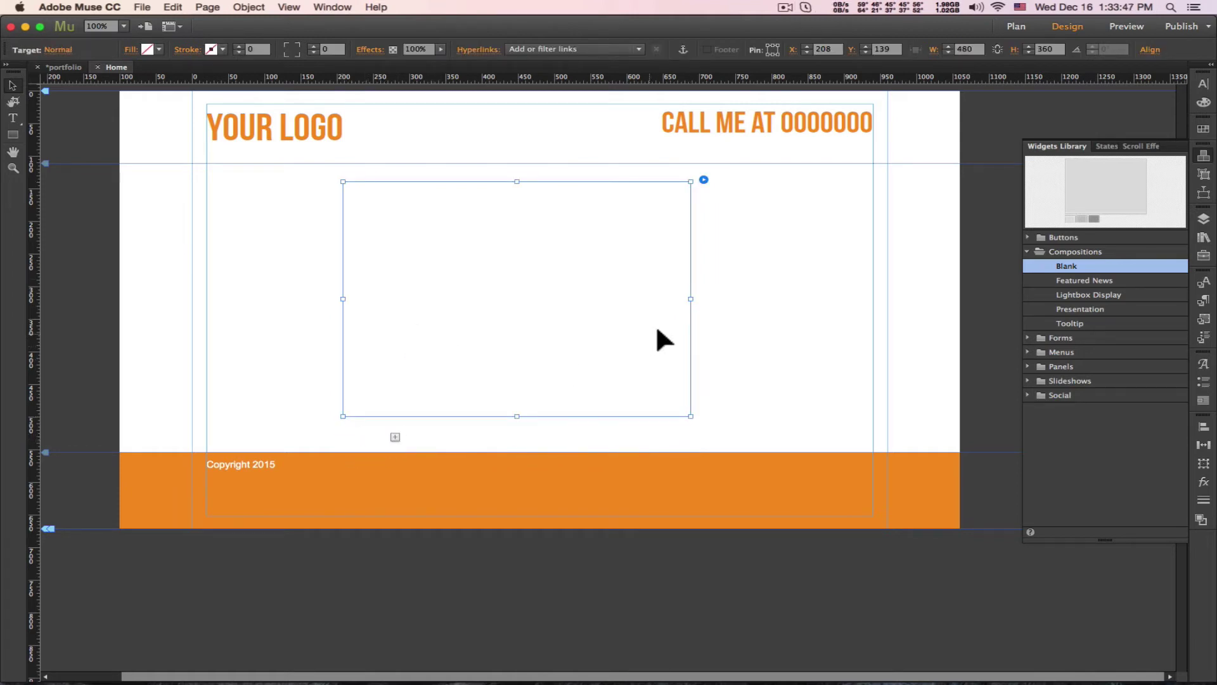
{"action": "mouse_move", "coordinate": [659, 329]}
{"action": "left_mouse_down"}
{"action": "mouse_move", "coordinate": [299, 325]}
{"action": "mouse_move", "coordinate": [647, 321]}
{"action": "left_mouse_up"}
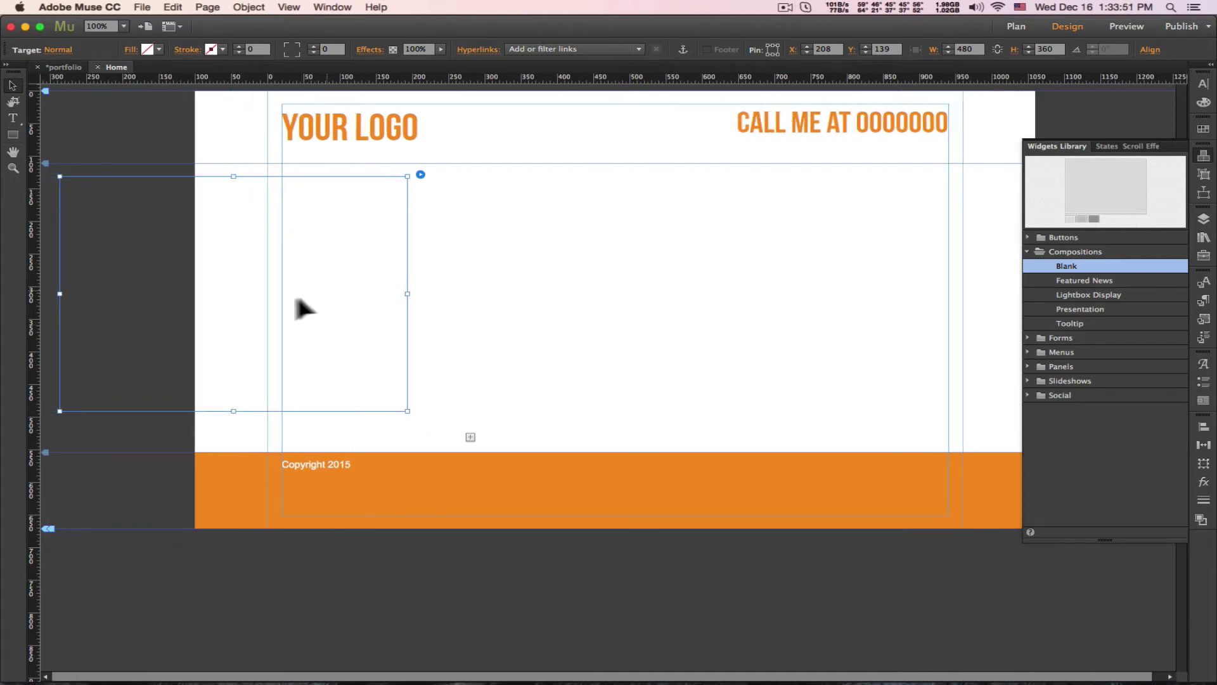
{"action": "left_click_drag", "start_coordinate": [296, 299], "coordinate": [93, 298]}
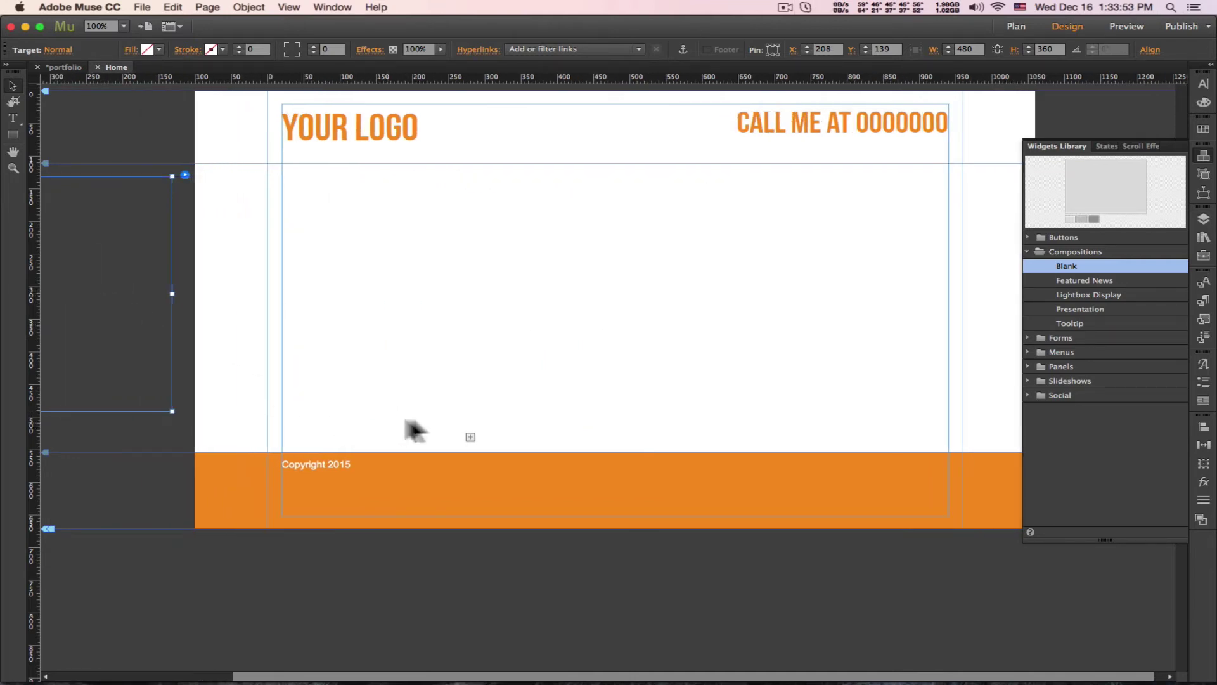
- Move the composition's trigger to the left page margin at X 20, Y 131 and enlarge it to 253 × 173 px
{"action": "left_click", "coordinate": [431, 428]}
{"action": "left_click_drag", "start_coordinate": [439, 432], "coordinate": [353, 237]}
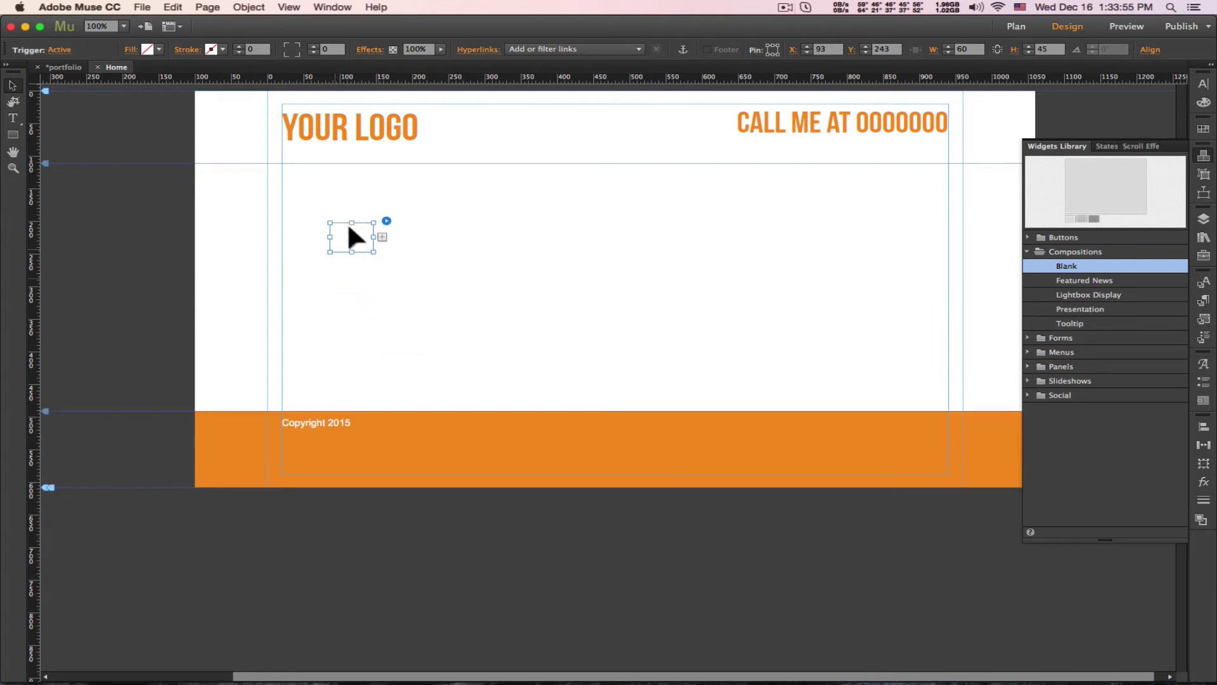
{"action": "left_click_drag", "start_coordinate": [316, 197], "coordinate": [466, 289]}
{"action": "right_click", "coordinate": [389, 215]}
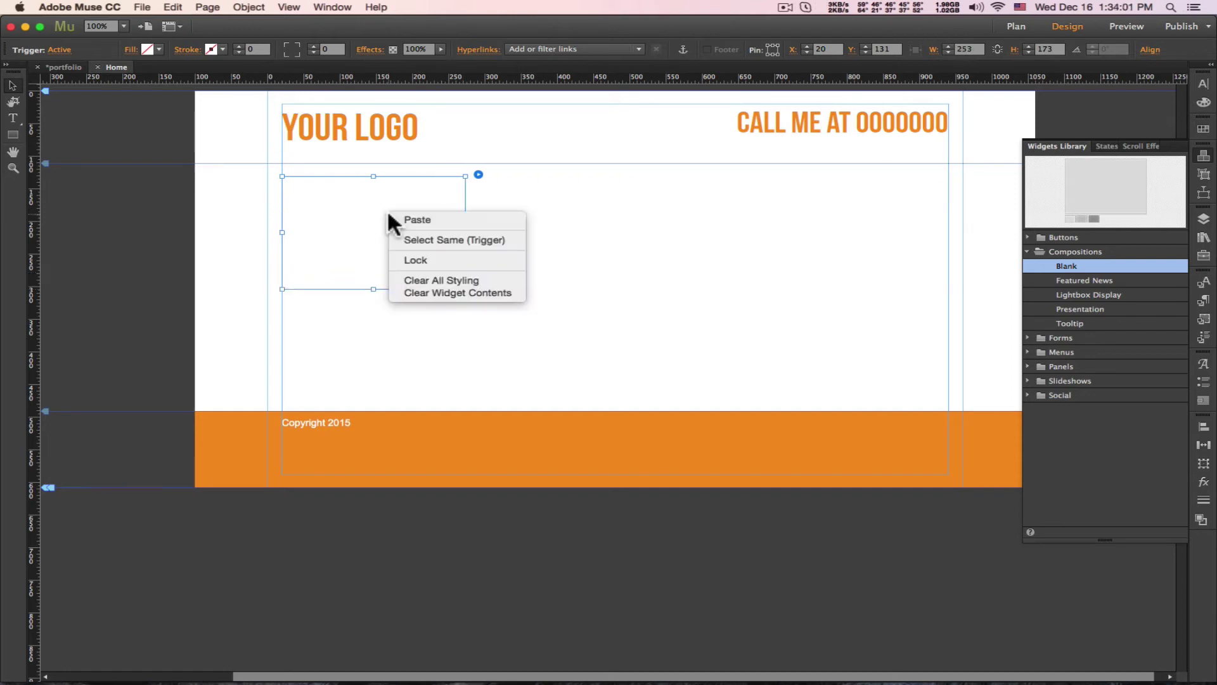
{"action": "left_click", "coordinate": [389, 246]}
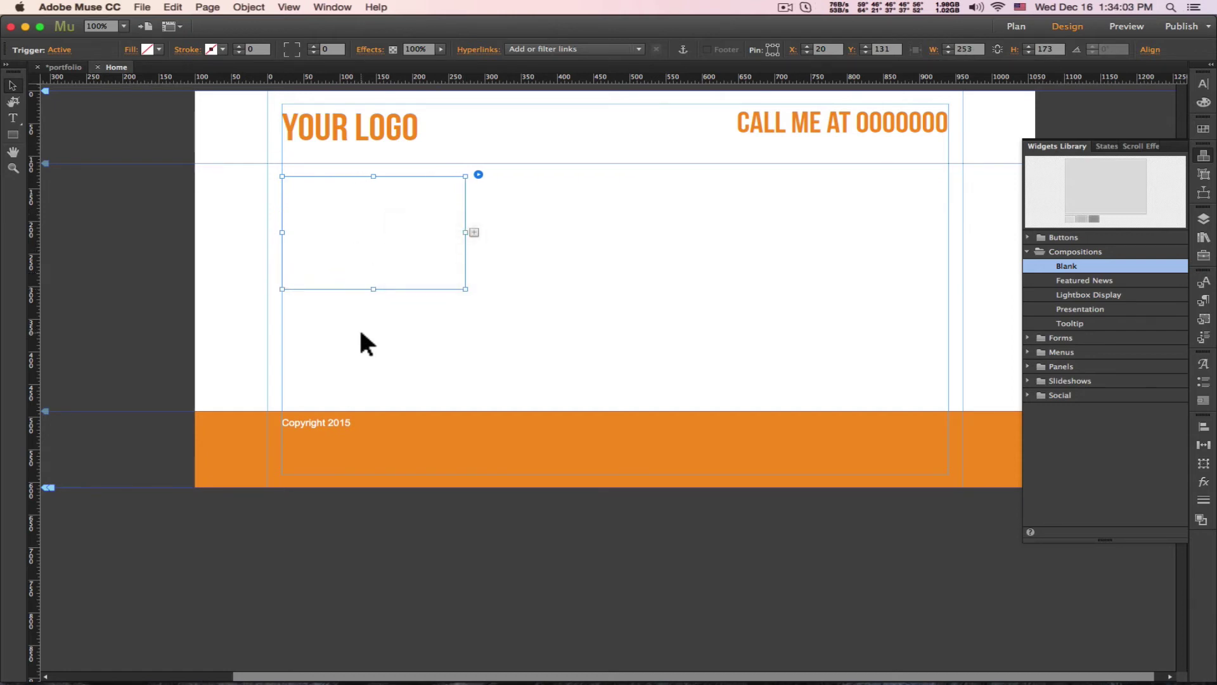
- Start placing an image, preview coca-cola.jpg in the images folder and open it for placement
{"action": "left_click", "coordinate": [142, 7]}
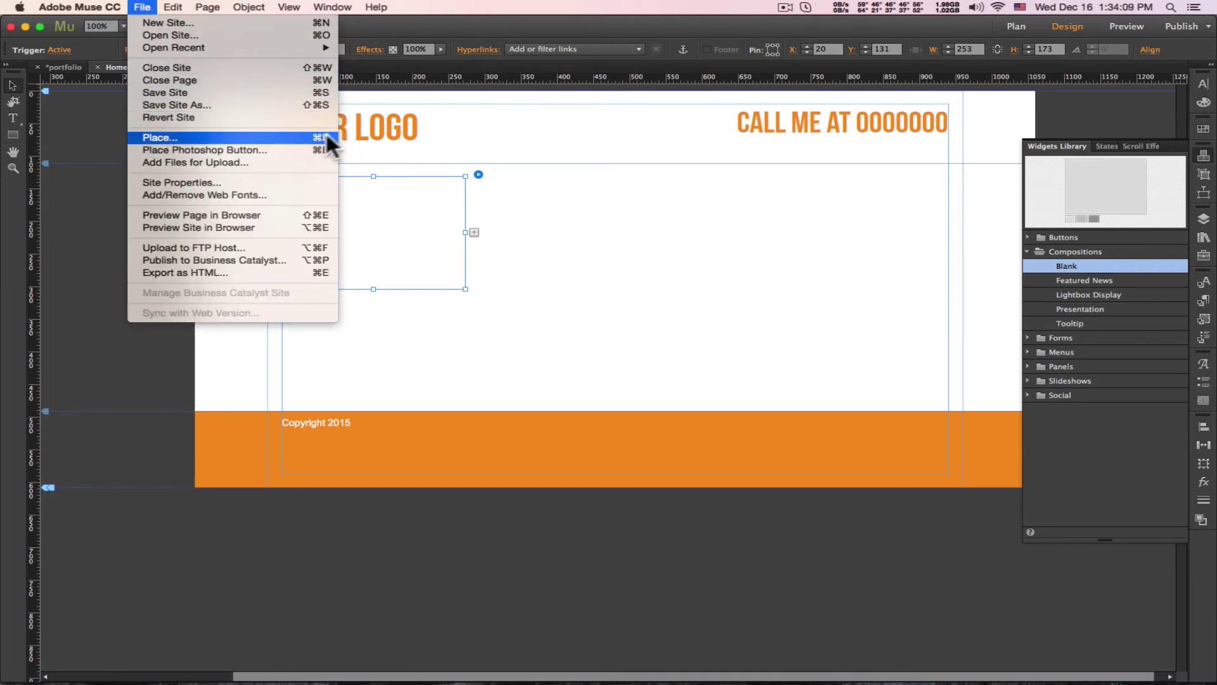
{"action": "key", "text": "super+d"}
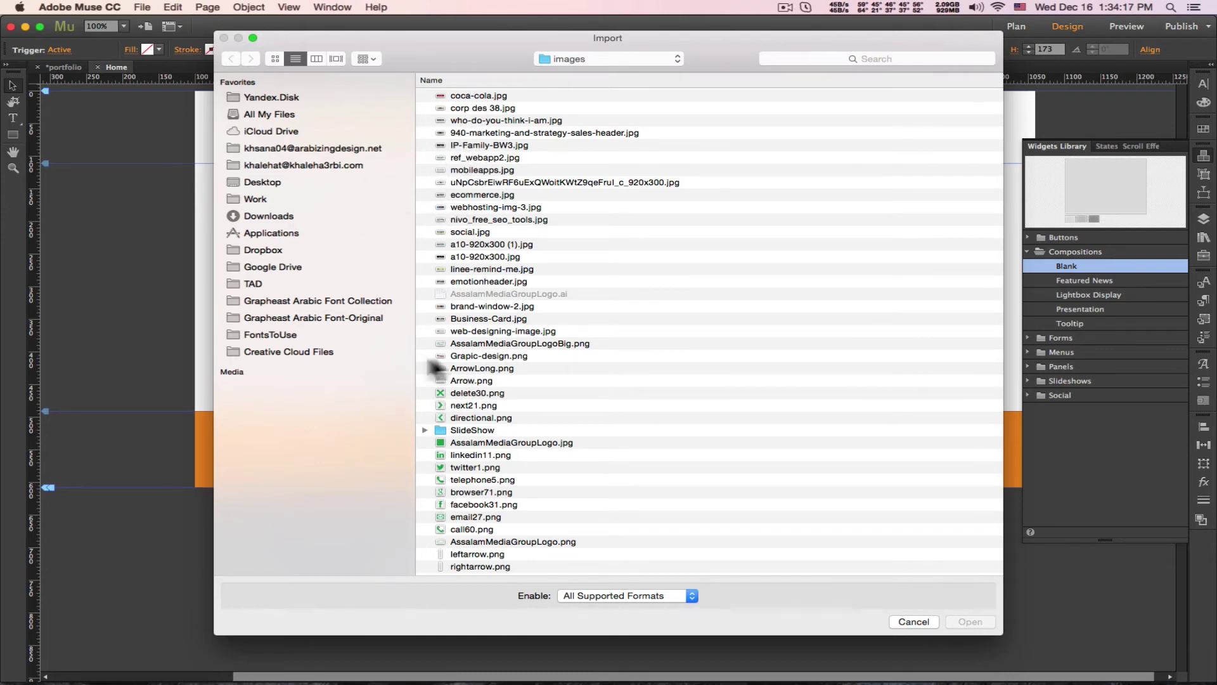
{"action": "left_click", "coordinate": [471, 242]}
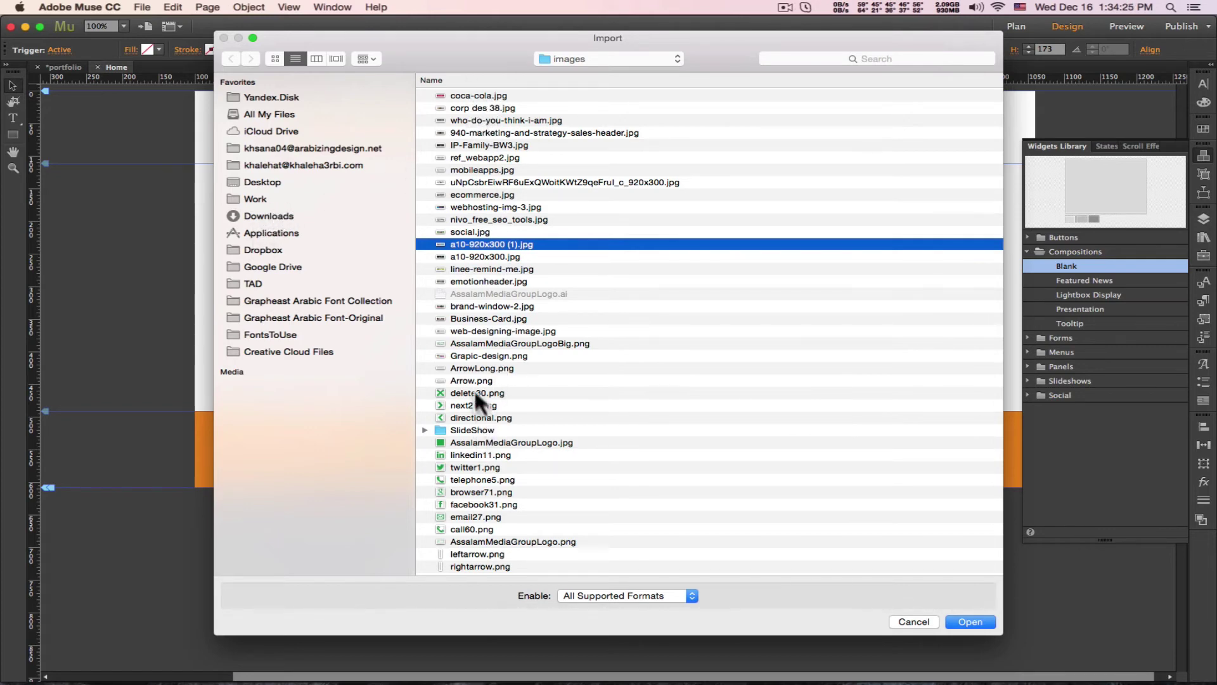
{"action": "left_click", "coordinate": [458, 356]}
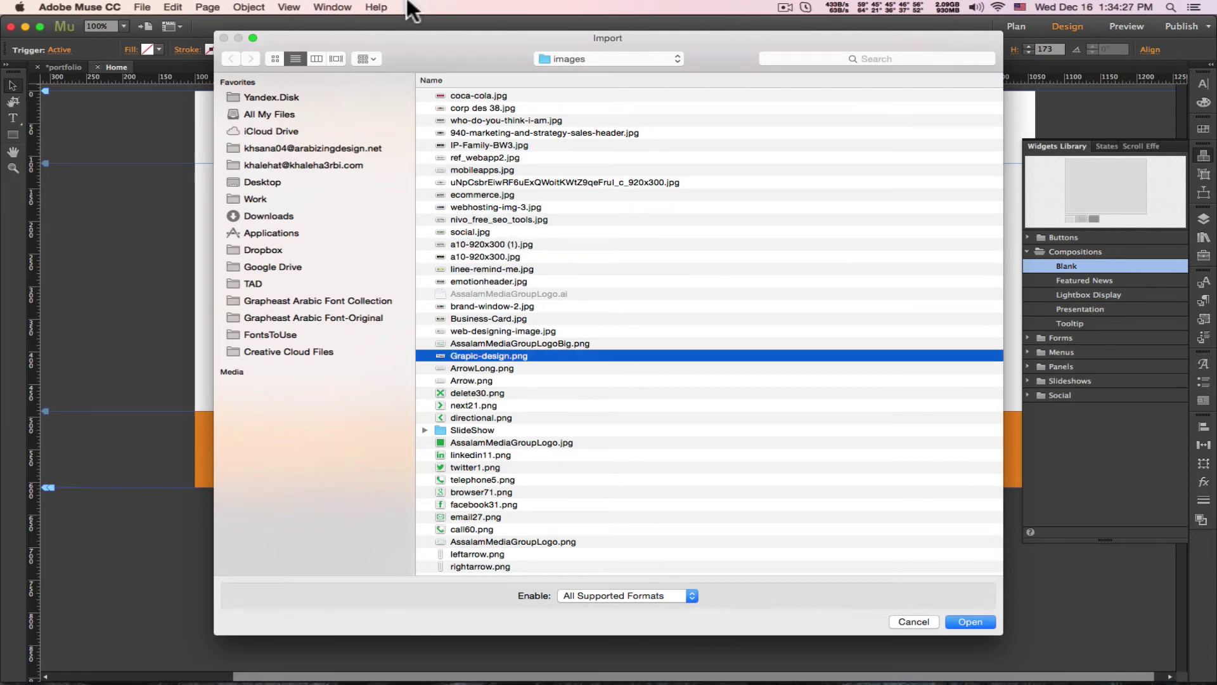
{"action": "left_click", "coordinate": [470, 97]}
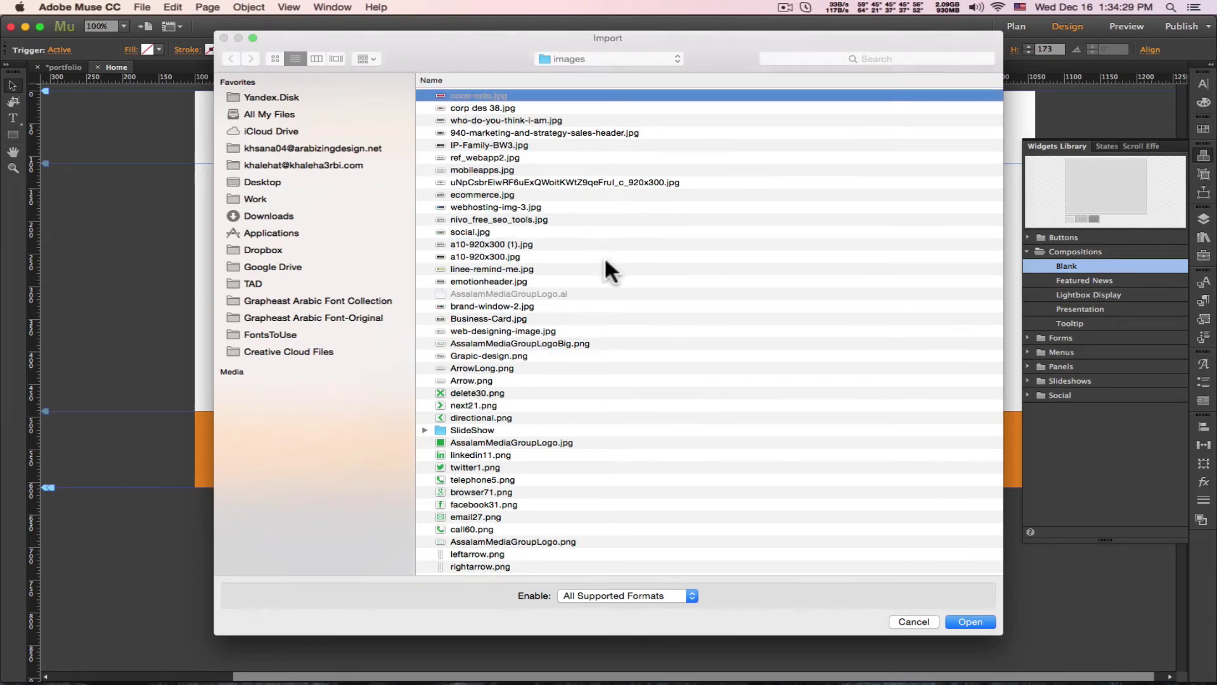
{"action": "key", "text": "space"}
{"action": "key", "text": "space"}
{"action": "left_click", "coordinate": [971, 622]}
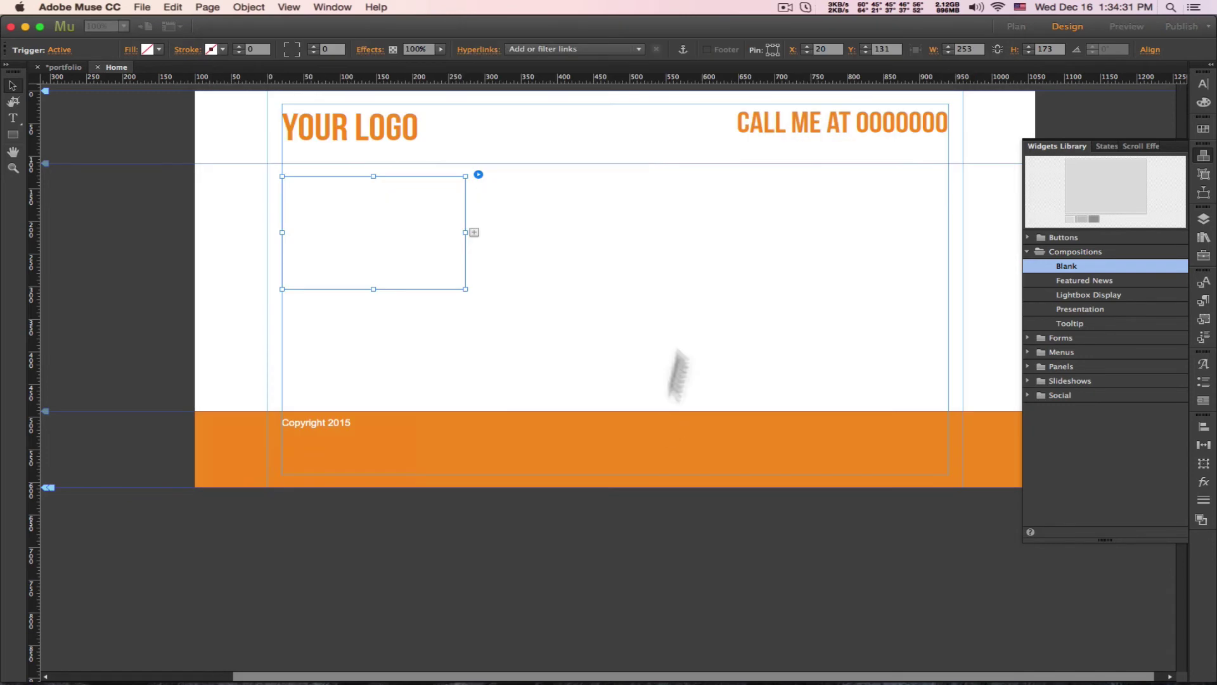
- Place the Coca-Cola image inside the trigger and move it to X 53, Y 172
{"action": "left_click", "coordinate": [337, 208]}
{"action": "mouse_move", "coordinate": [337, 208]}
{"action": "left_mouse_down"}
{"action": "mouse_move", "coordinate": [412, 309]}
{"action": "mouse_move", "coordinate": [329, 202]}
{"action": "left_mouse_up"}
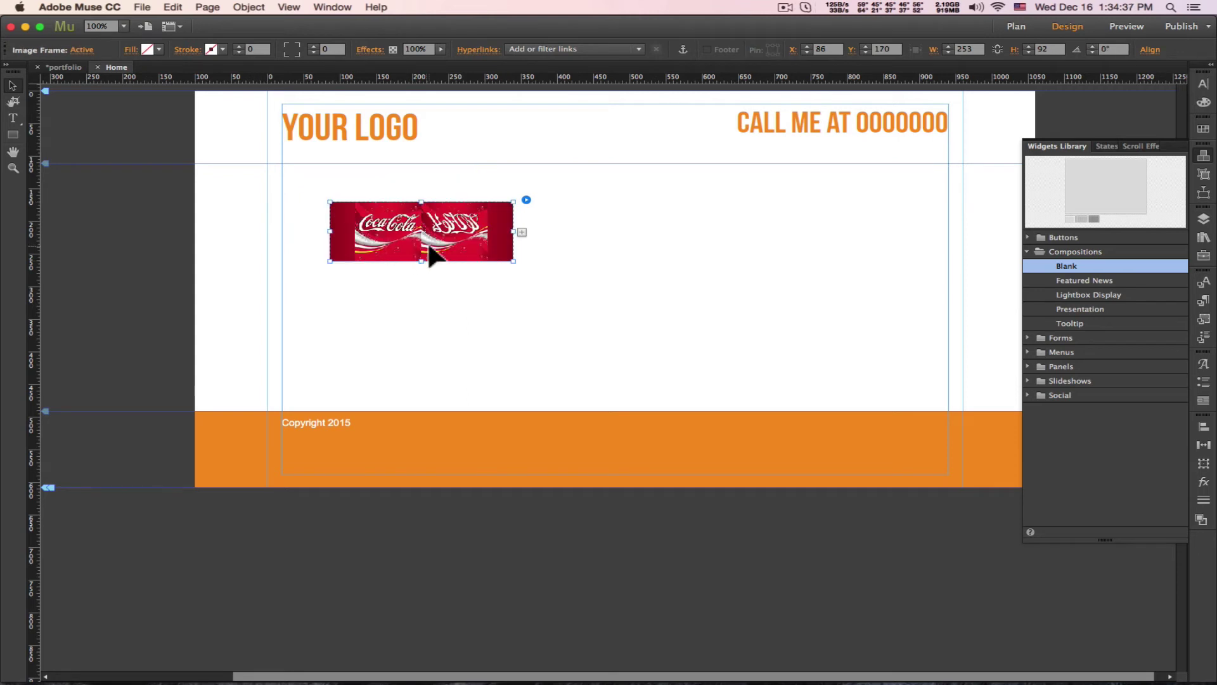
{"action": "left_click_drag", "start_coordinate": [429, 248], "coordinate": [407, 248]}
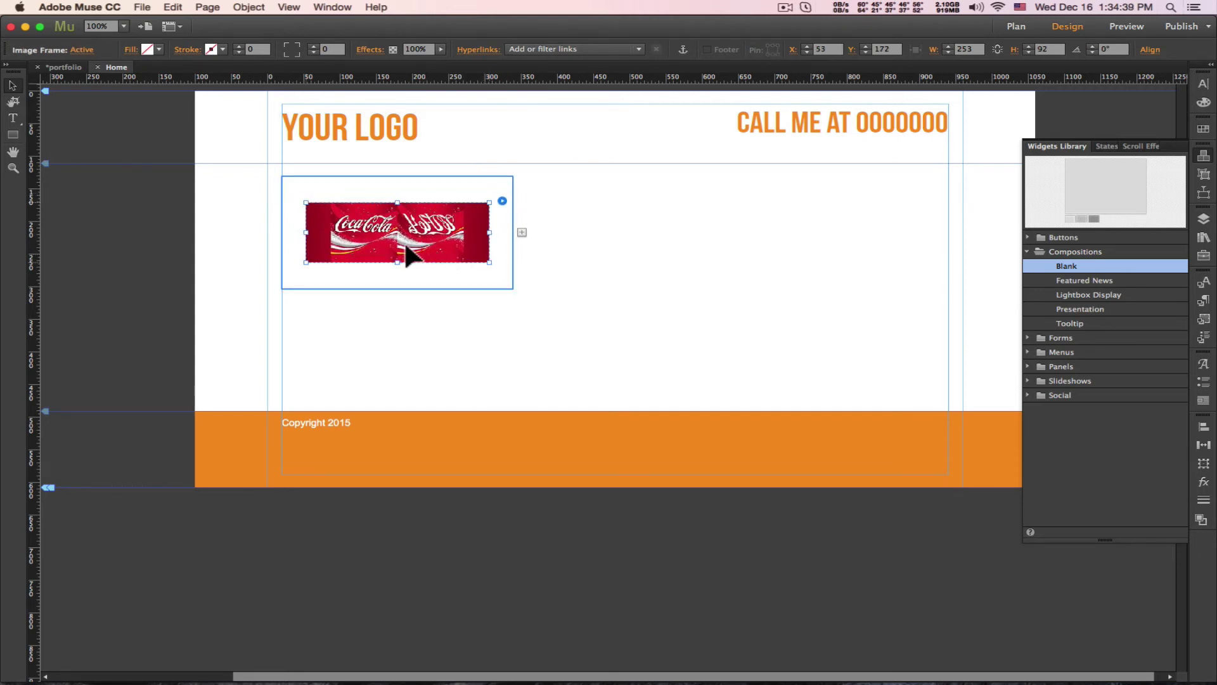
{"action": "left_click", "coordinate": [539, 362]}
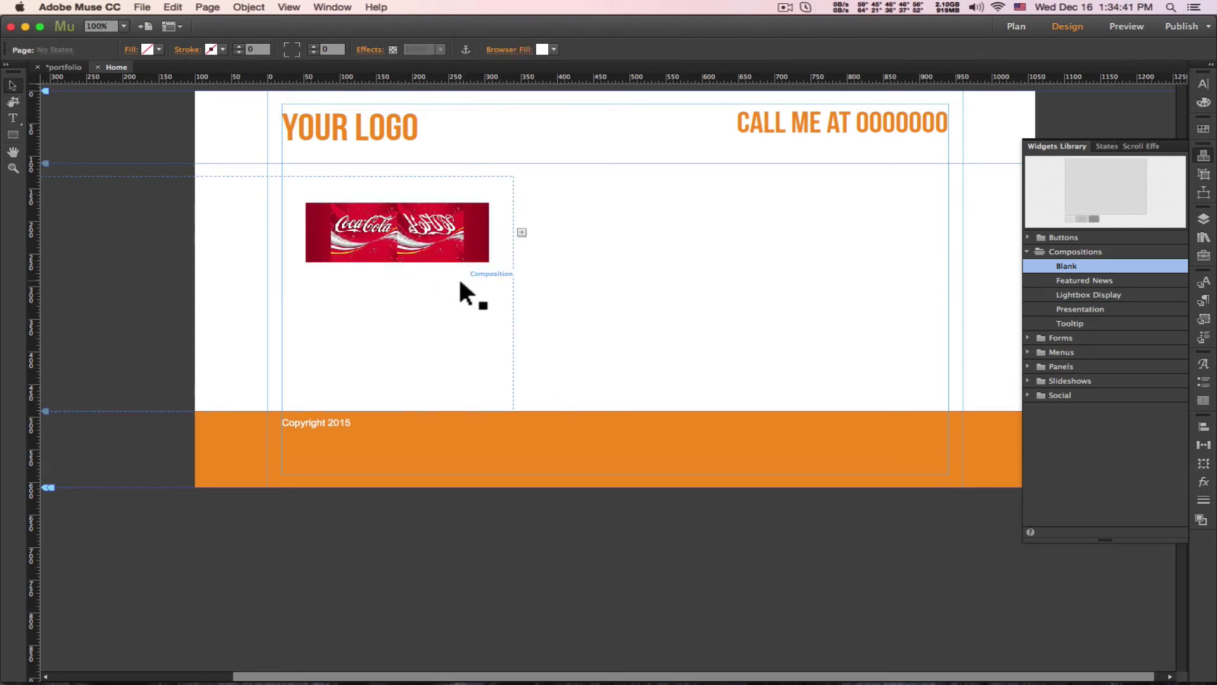
- Select the whole composition widget and set its Position option to Lightbox
{"action": "left_click", "coordinate": [461, 283]}
{"action": "left_click", "coordinate": [470, 282]}
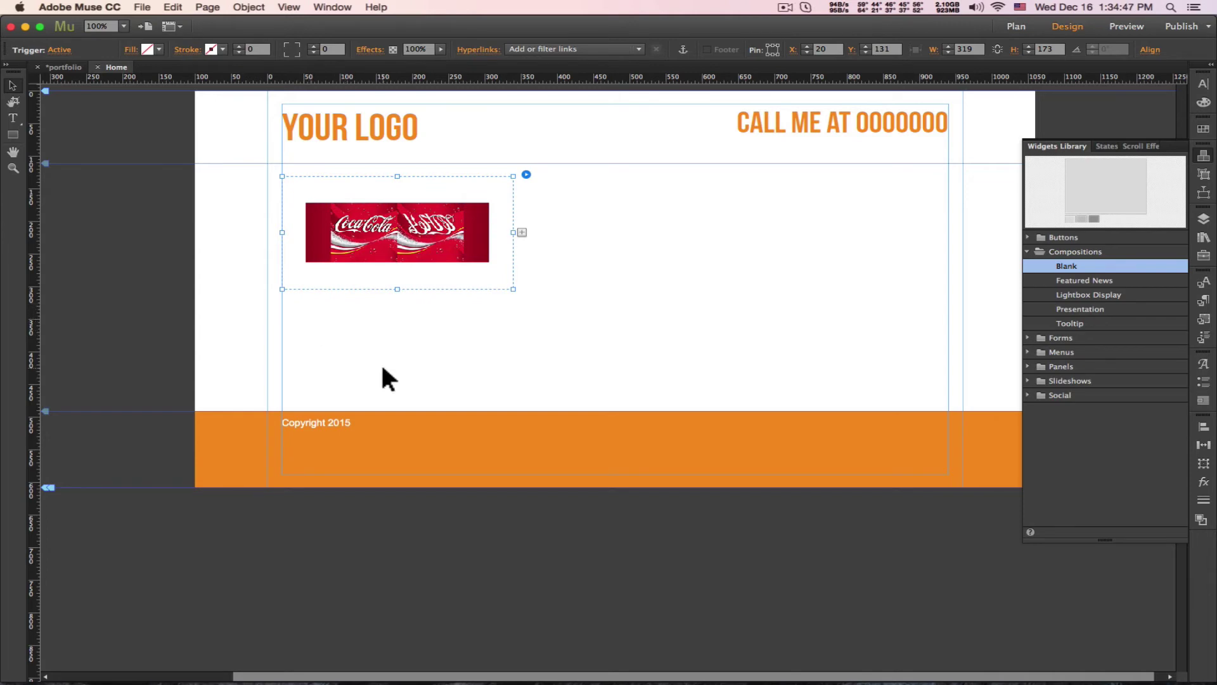
{"action": "left_click", "coordinate": [498, 219]}
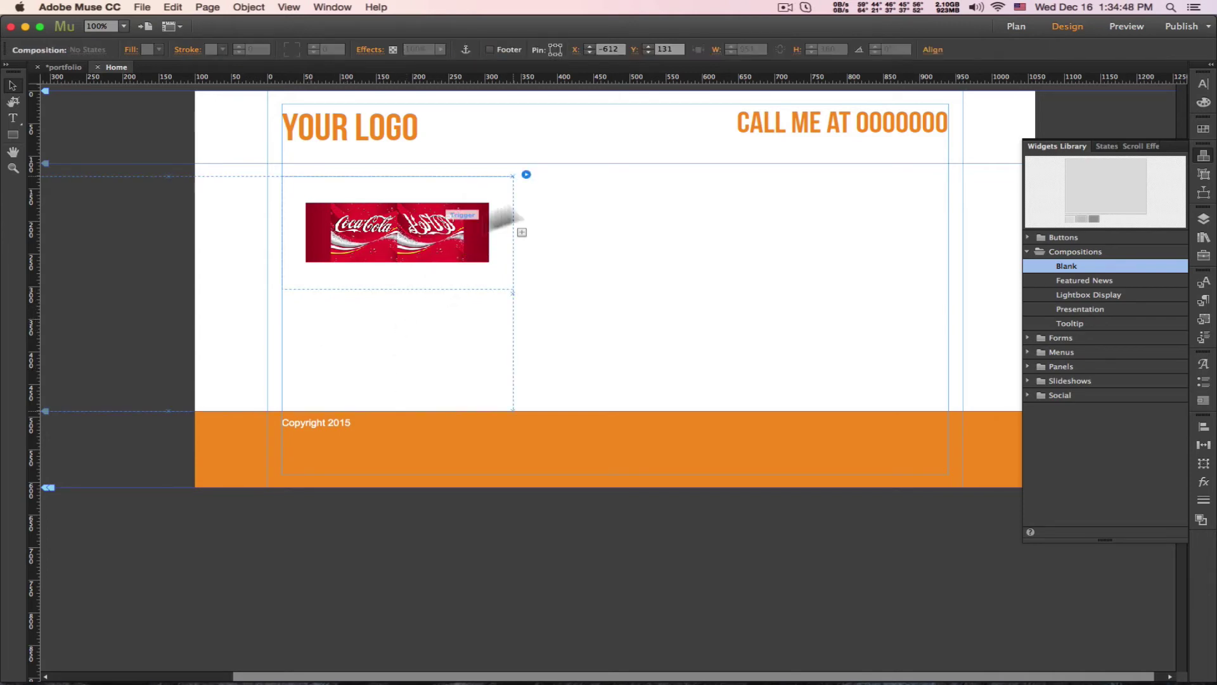
{"action": "left_click", "coordinate": [525, 174]}
{"action": "left_click", "coordinate": [677, 193]}
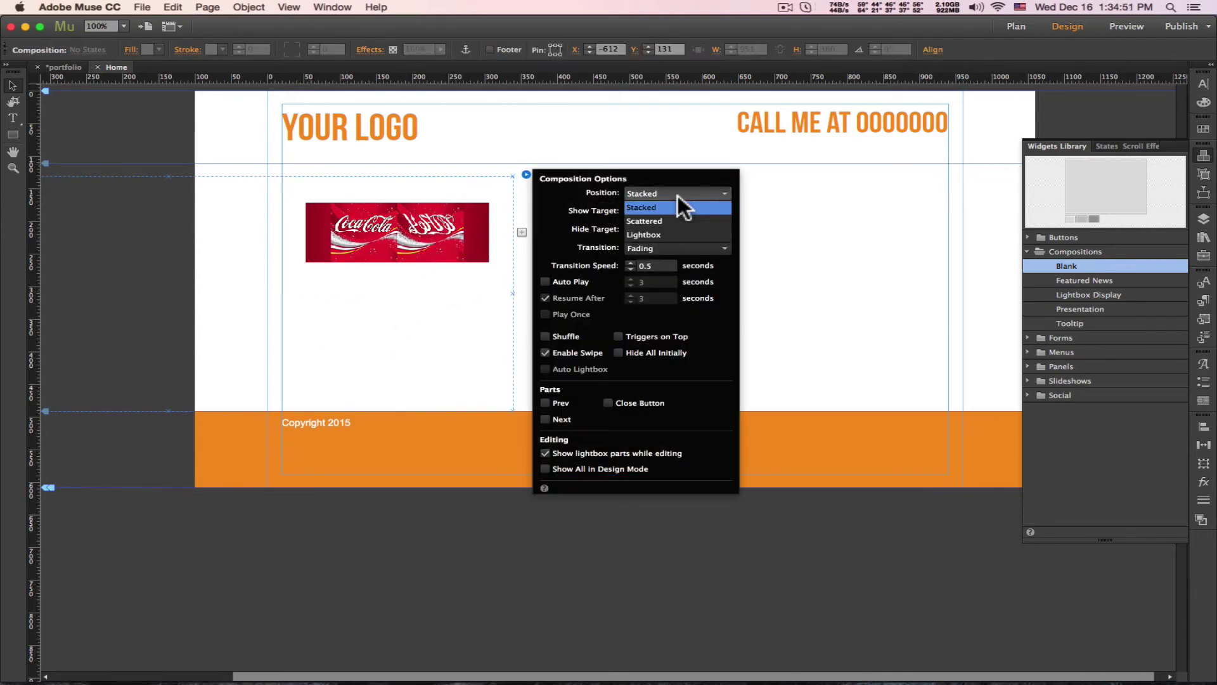
{"action": "left_click", "coordinate": [668, 235]}
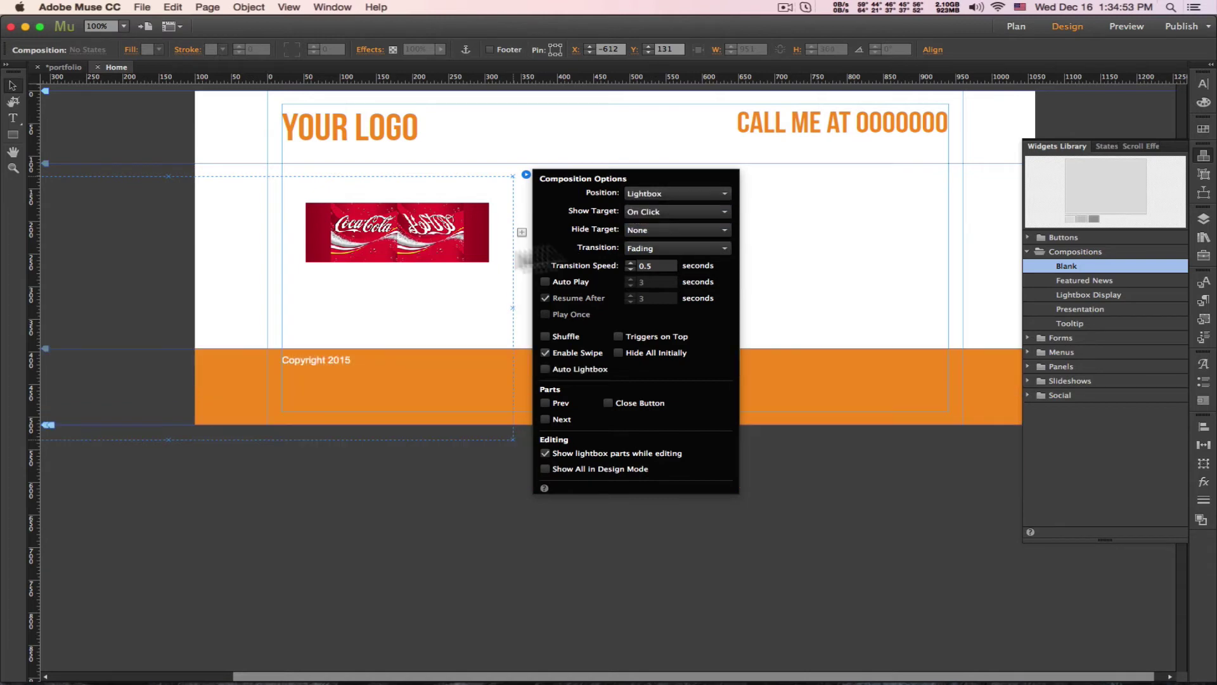
{"action": "left_click", "coordinate": [237, 279]}
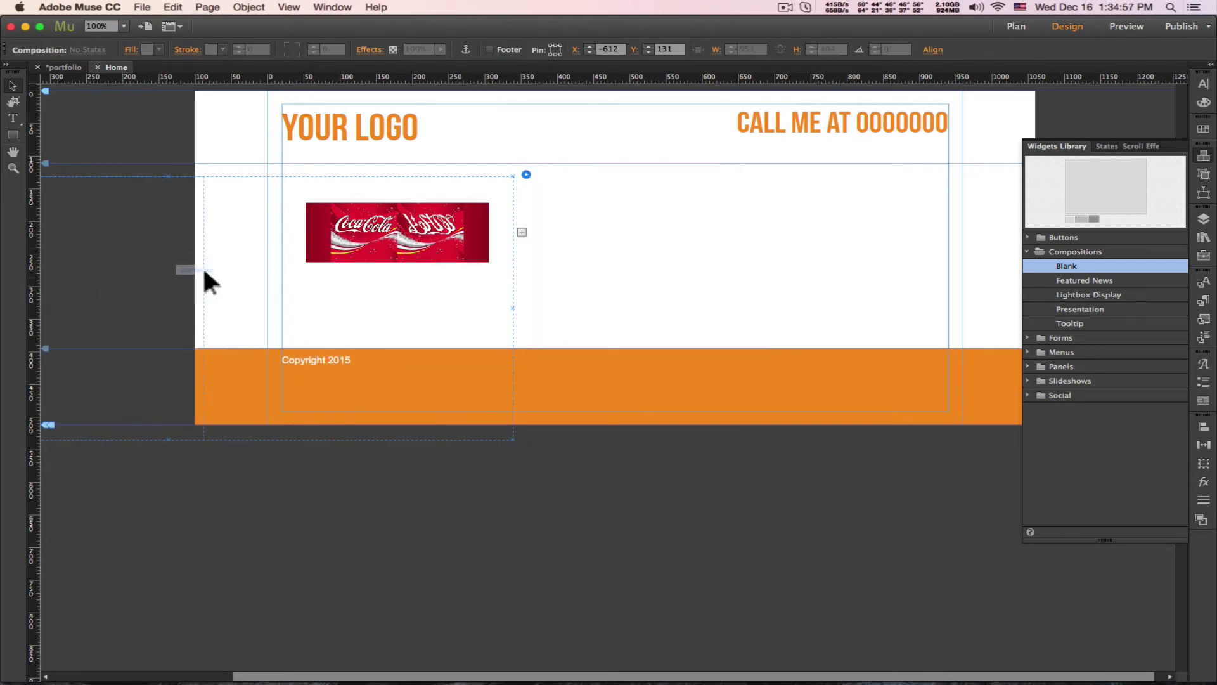
- Select the lightbox container beyond the page's left edge and fill it with light orange, R 251, G 176, B 59
{"action": "left_click", "coordinate": [89, 277]}
{"action": "left_click_drag", "start_coordinate": [260, 288], "coordinate": [543, 313]}
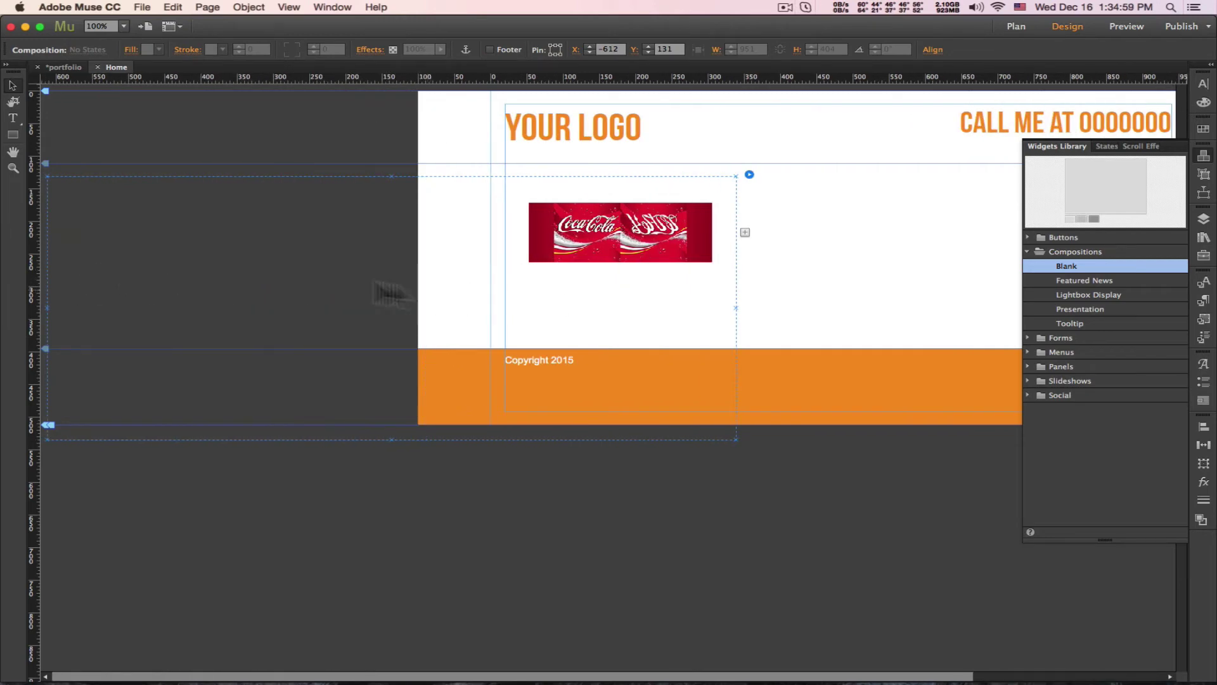
{"action": "left_click", "coordinate": [348, 277]}
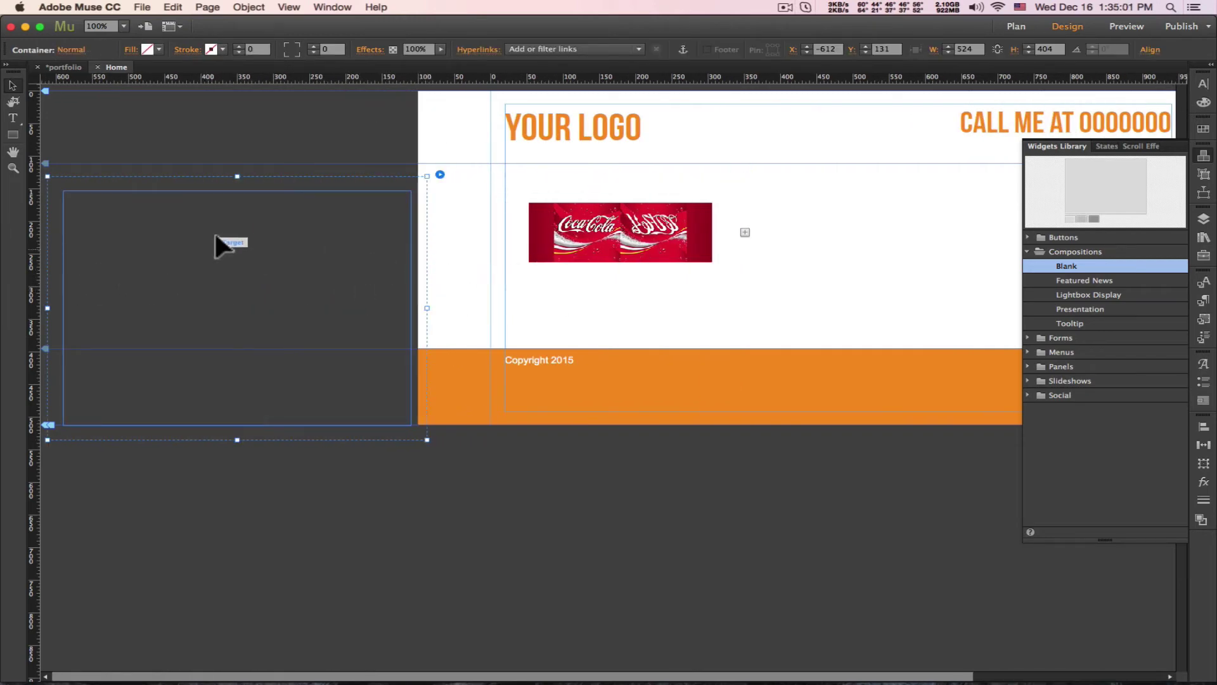
{"action": "left_click", "coordinate": [152, 51]}
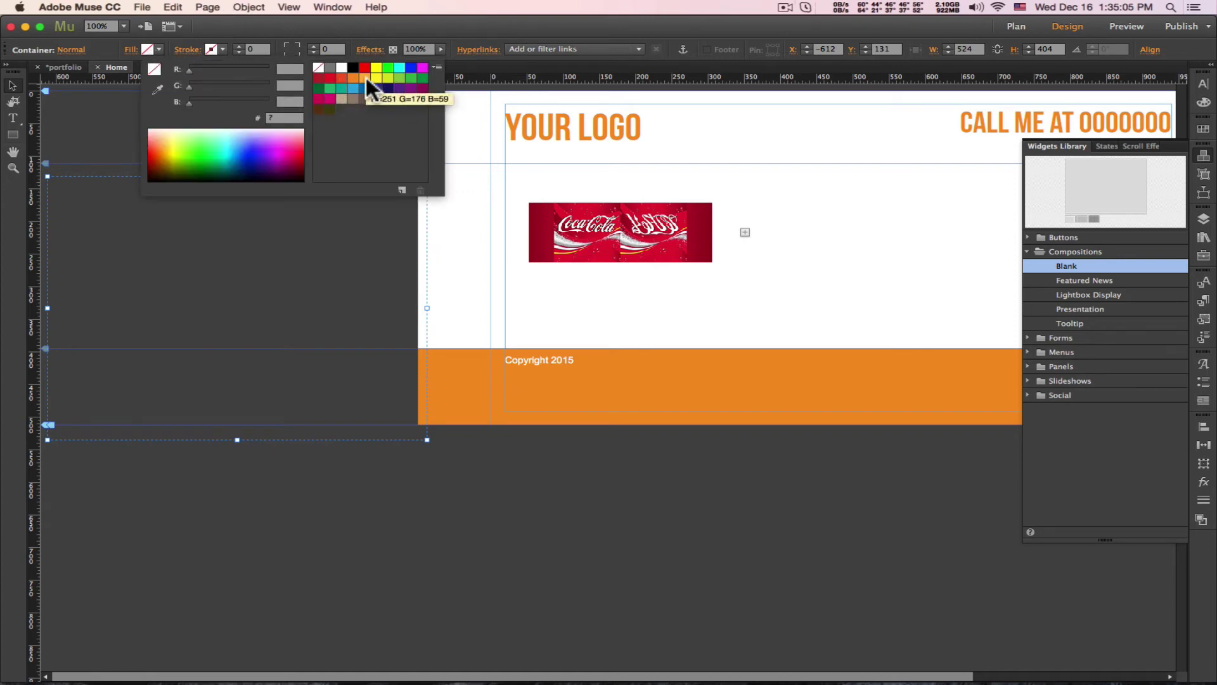
{"action": "left_click", "coordinate": [364, 78]}
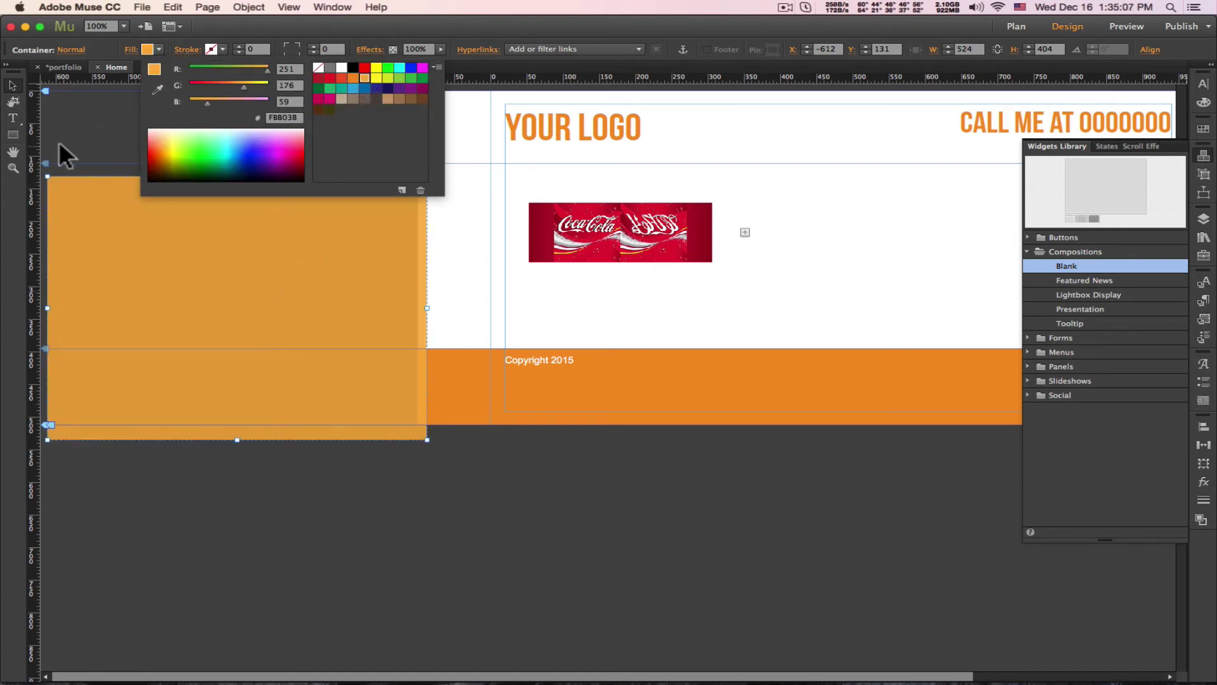
- Place coca-cola.jpg inside the lightbox's target frame and move the image to X -523, Y 241
{"action": "left_click", "coordinate": [192, 239]}
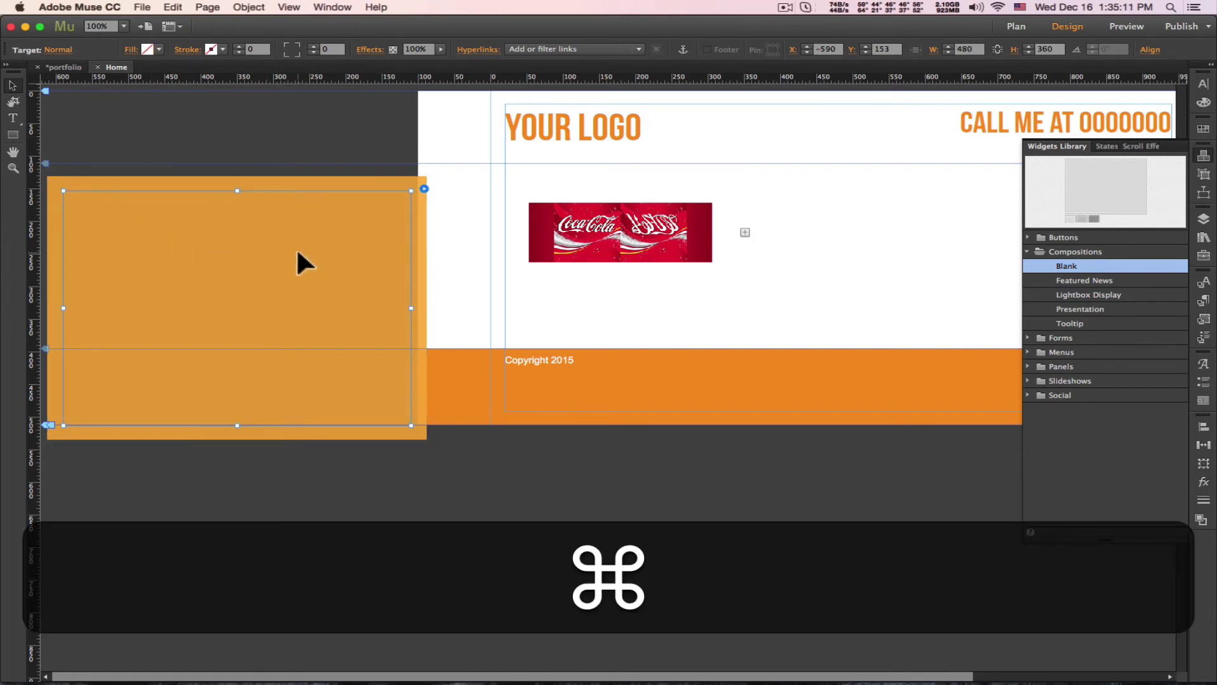
{"action": "key", "text": "super+d"}
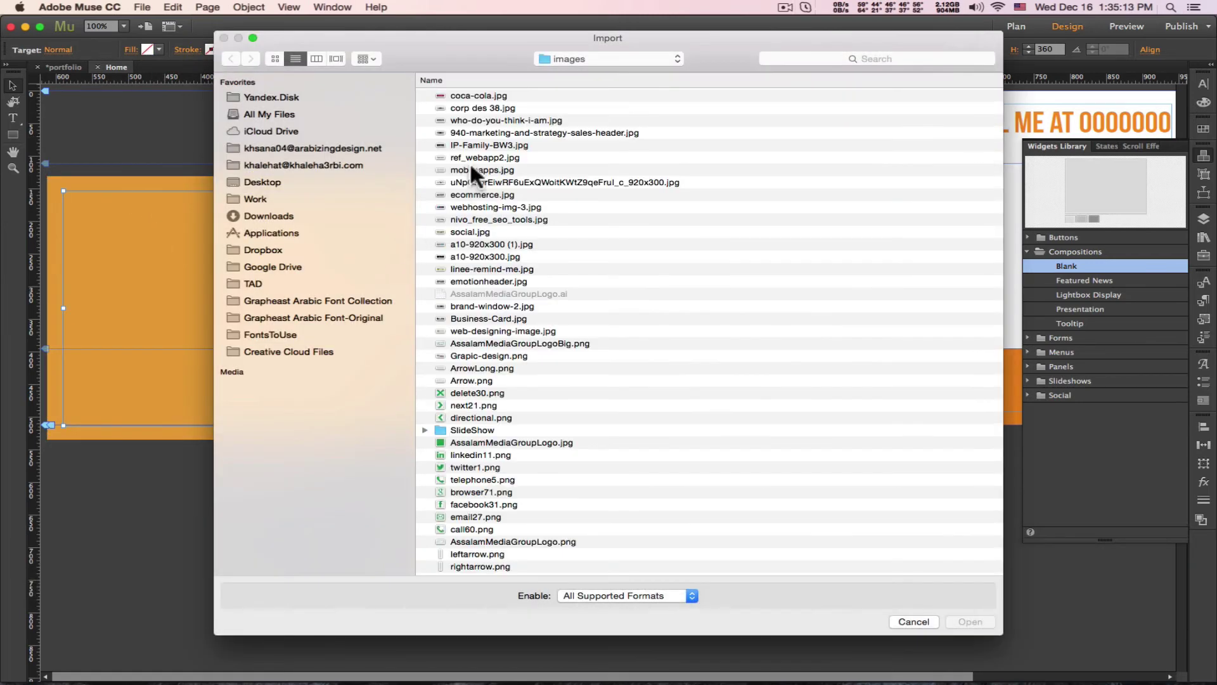
{"action": "double_click", "coordinate": [472, 96]}
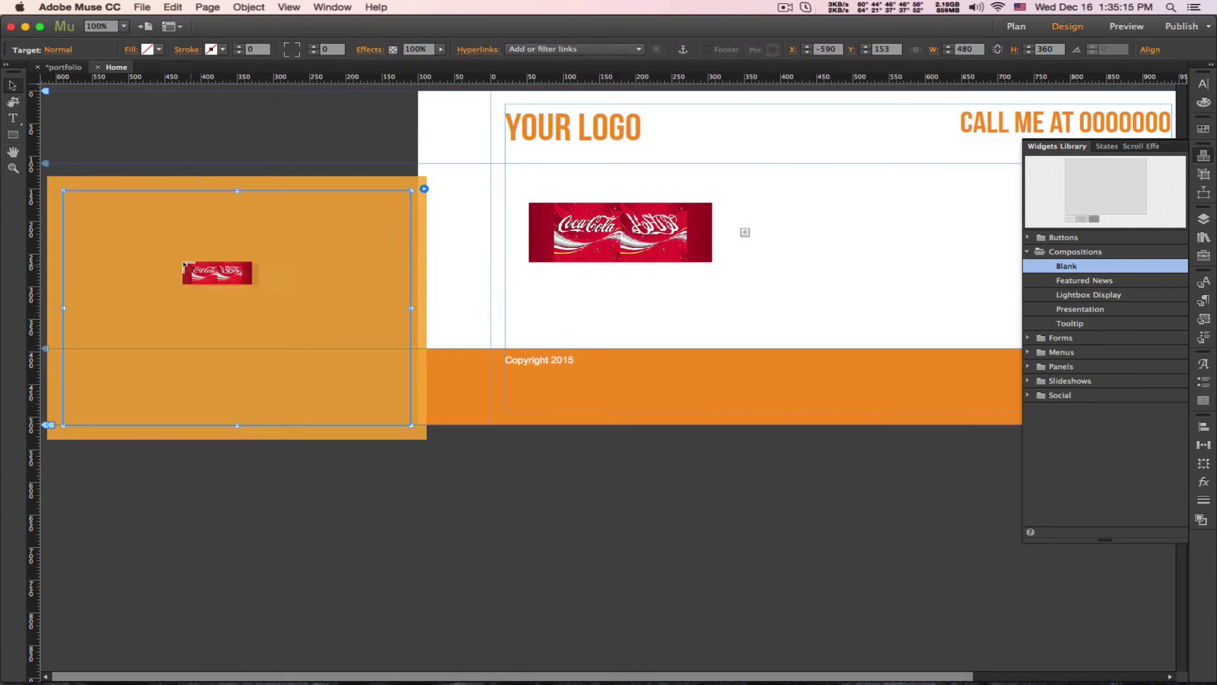
{"action": "left_click", "coordinate": [171, 266]}
{"action": "left_click_drag", "start_coordinate": [380, 333], "coordinate": [325, 321]}
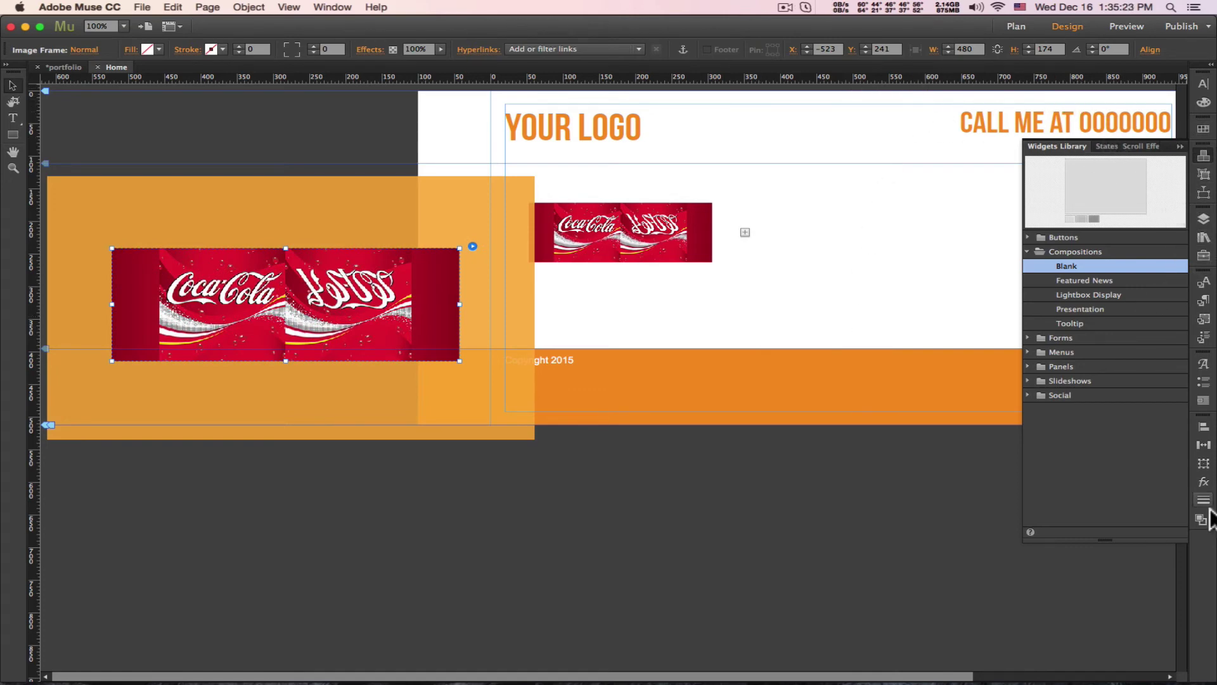
- Centre the large Coca-Cola image horizontally and vertically within the lightbox target
{"action": "left_click", "coordinate": [1206, 428]}
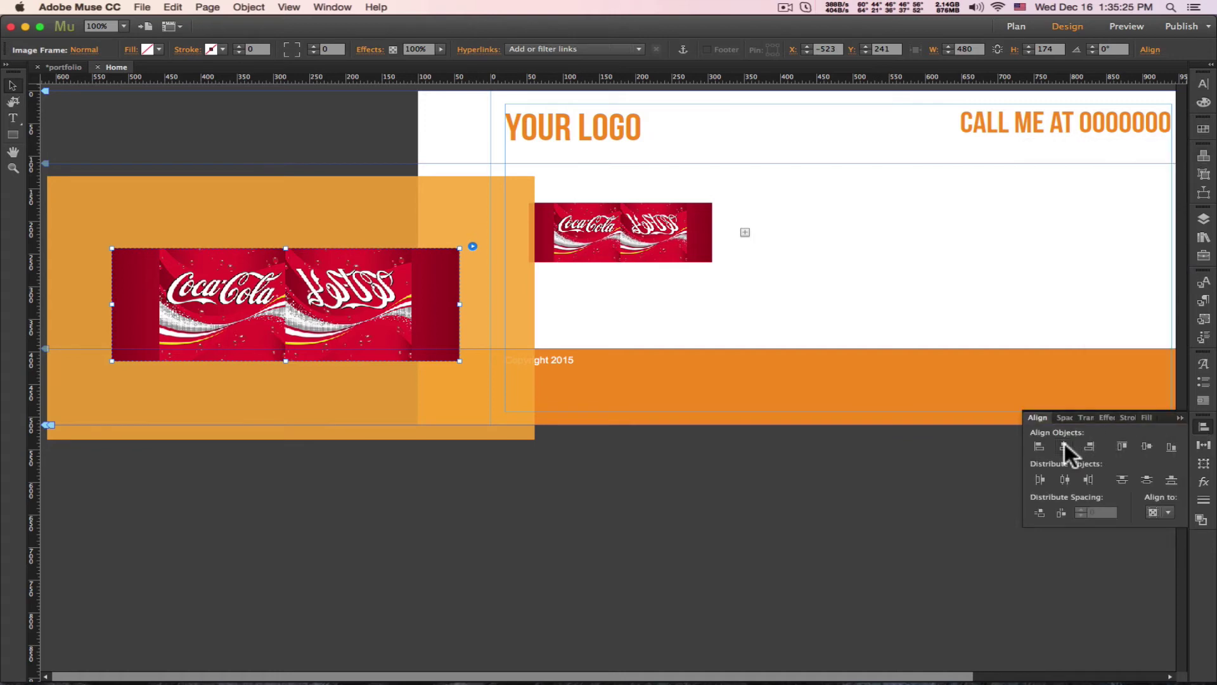
{"action": "left_click", "coordinate": [1064, 446]}
{"action": "left_click", "coordinate": [1149, 446]}
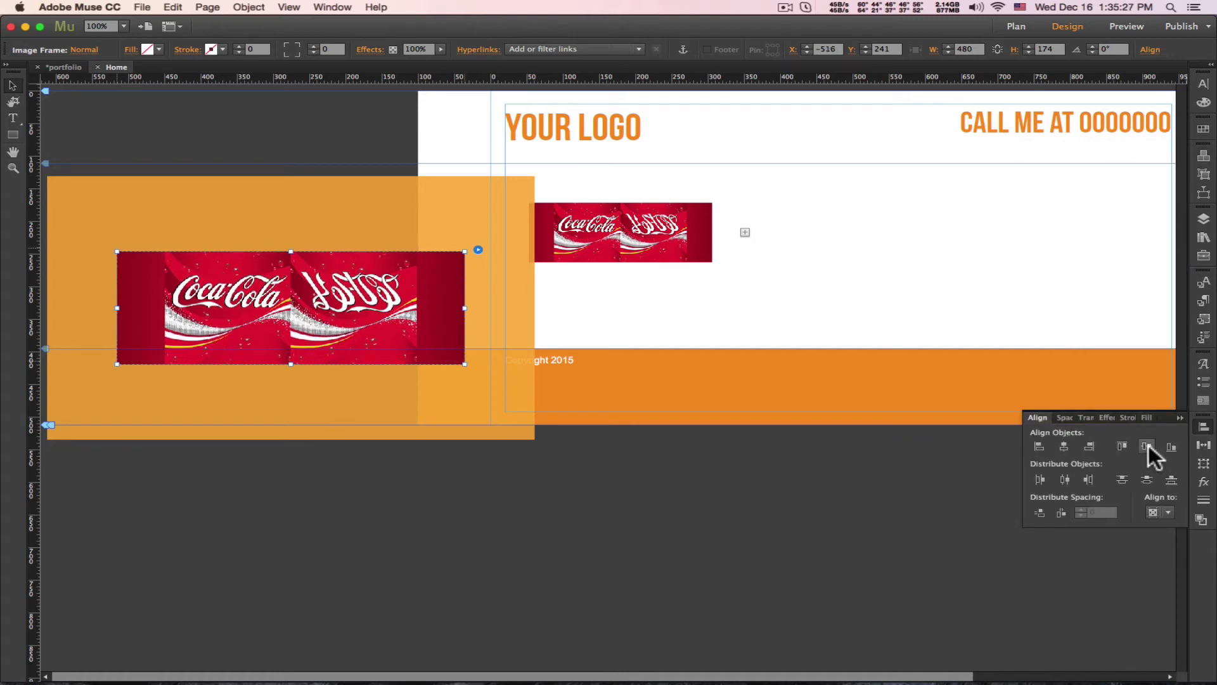
- Select the orange lightbox container and move it up and further off the page, to X -817, Y 62
{"action": "left_click", "coordinate": [420, 424]}
{"action": "left_click", "coordinate": [447, 420]}
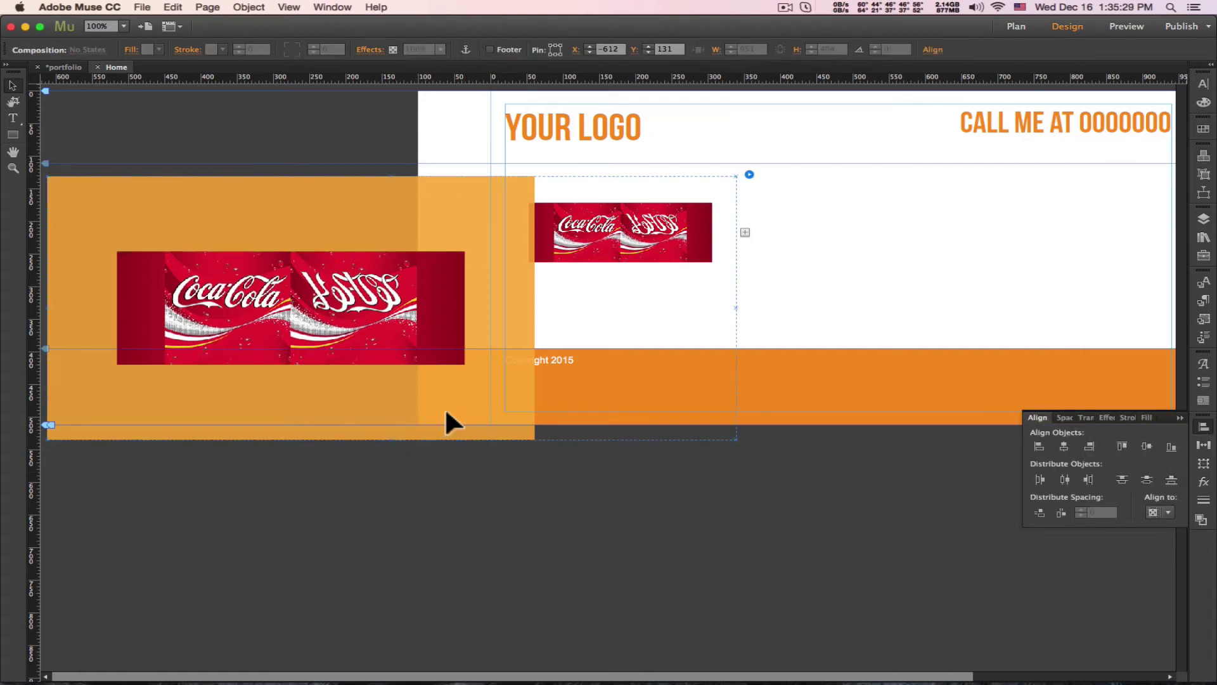
{"action": "left_click", "coordinate": [473, 420]}
{"action": "left_click_drag", "start_coordinate": [407, 407], "coordinate": [323, 366]}
- Give the first trigger a light orange stroke, R 251, G 176, B 59
{"action": "left_click", "coordinate": [665, 272]}
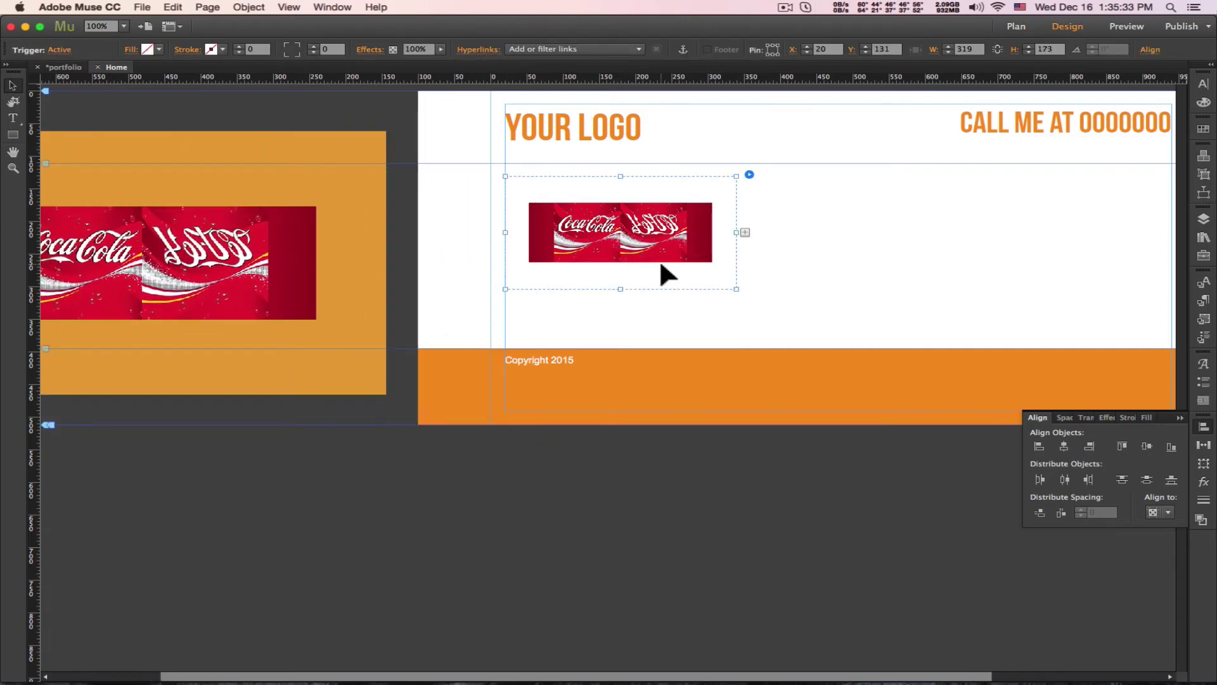
{"action": "left_click", "coordinate": [212, 49]}
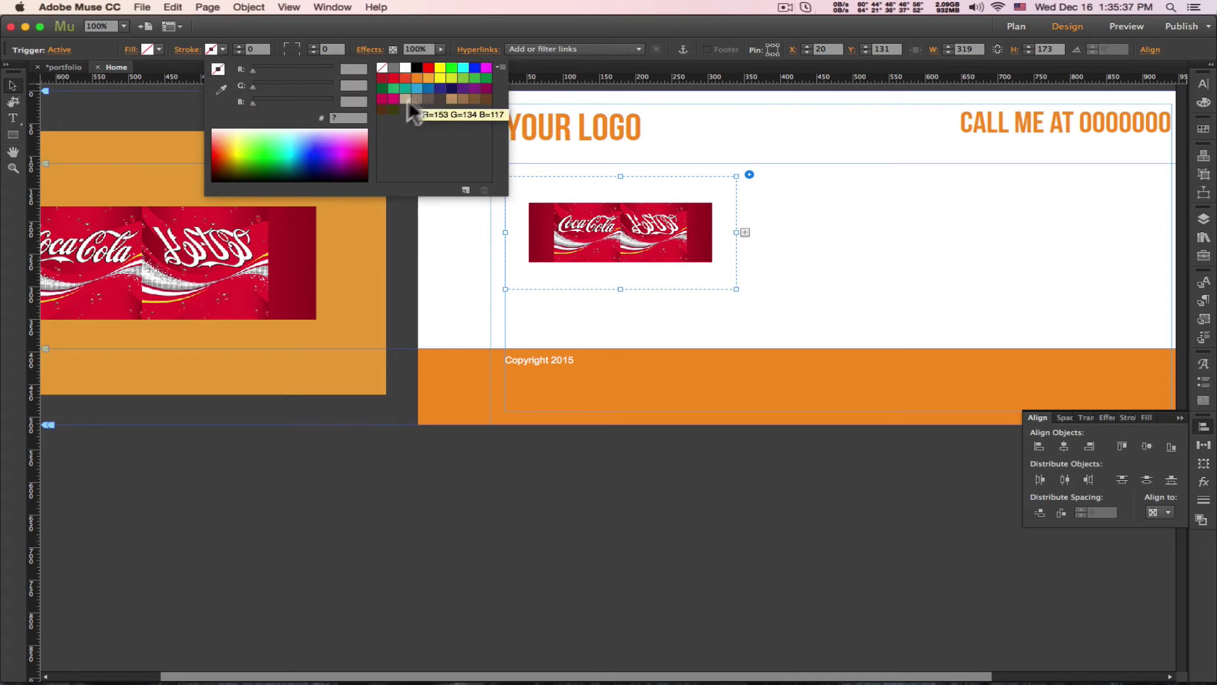
{"action": "left_click", "coordinate": [428, 77]}
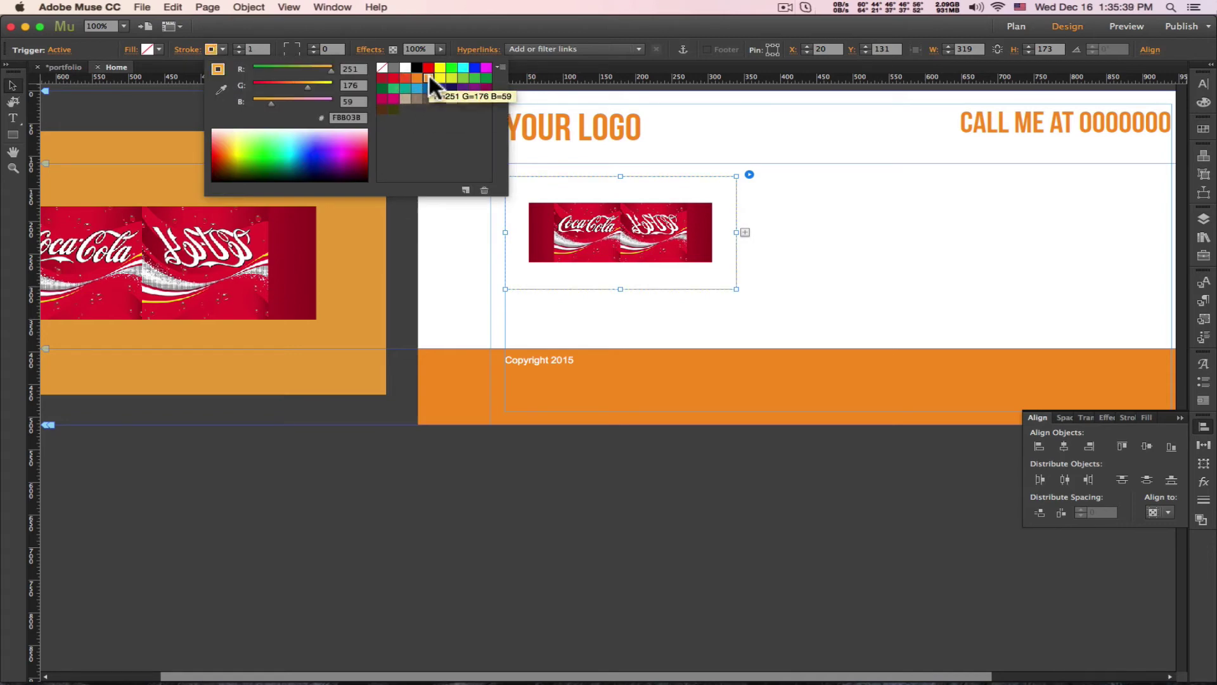
{"action": "left_click", "coordinate": [763, 200]}
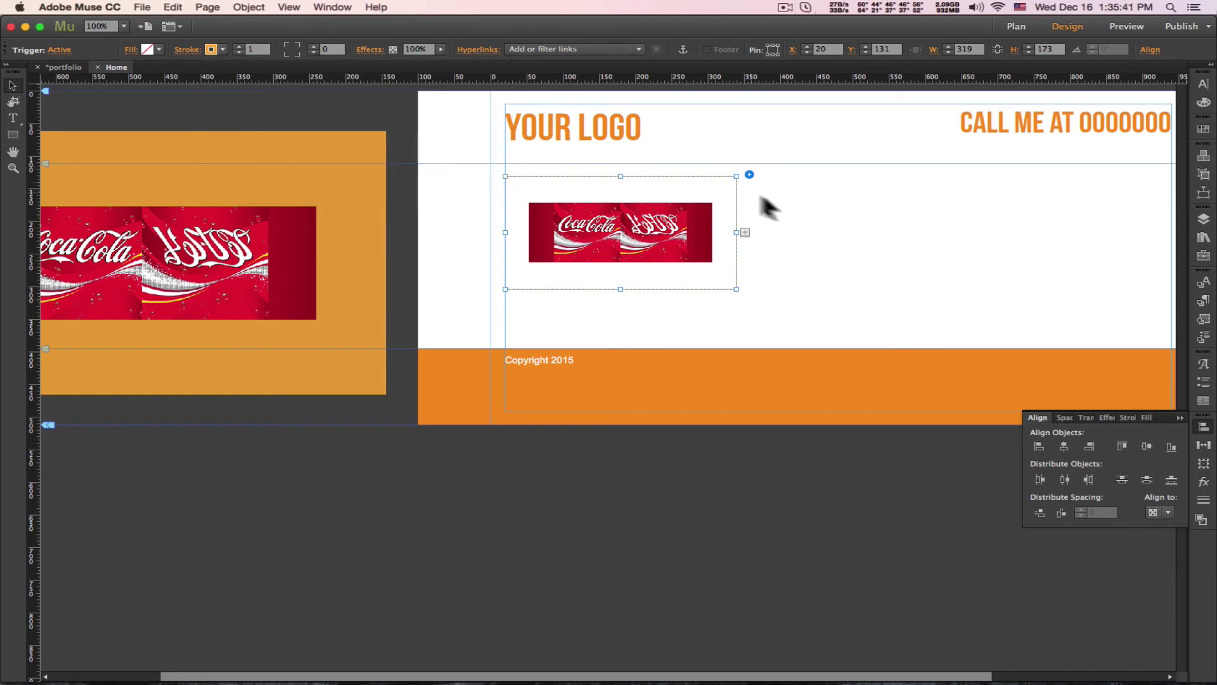
- Add a second and a third trigger to the composition beside the Coca-Cola trigger
{"action": "left_click", "coordinate": [779, 237]}
{"action": "left_click_drag", "start_coordinate": [796, 247], "coordinate": [577, 247]}
{"action": "left_click", "coordinate": [516, 248]}
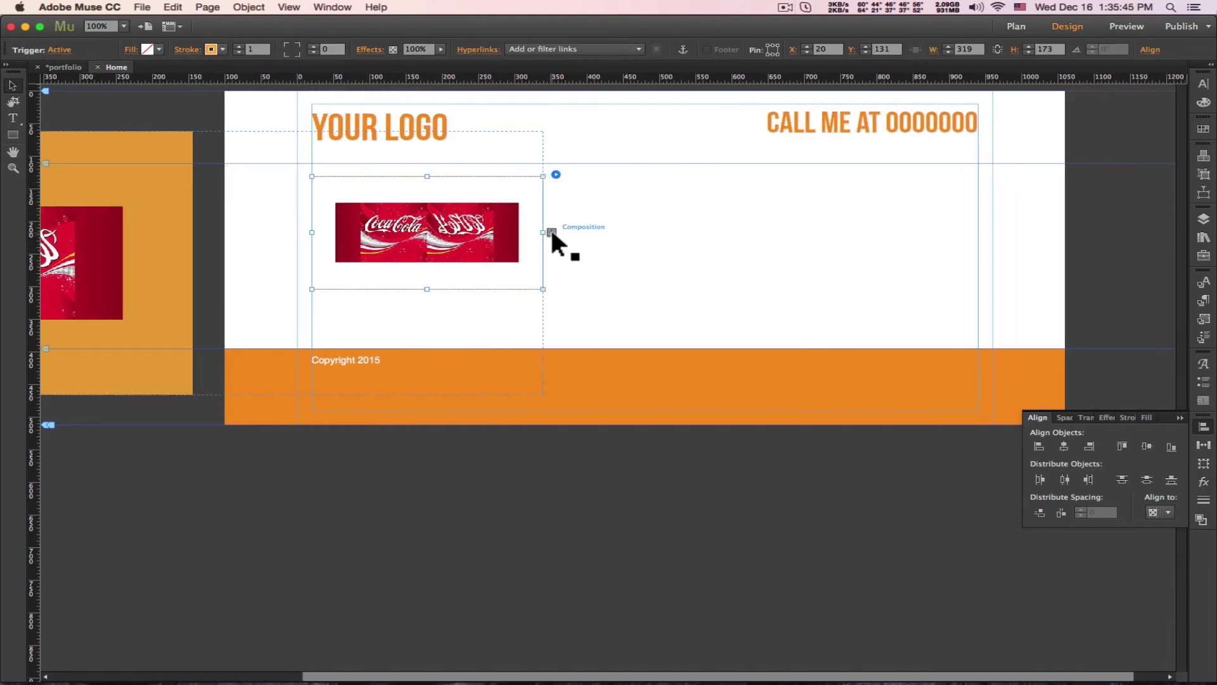
{"action": "left_click", "coordinate": [551, 232]}
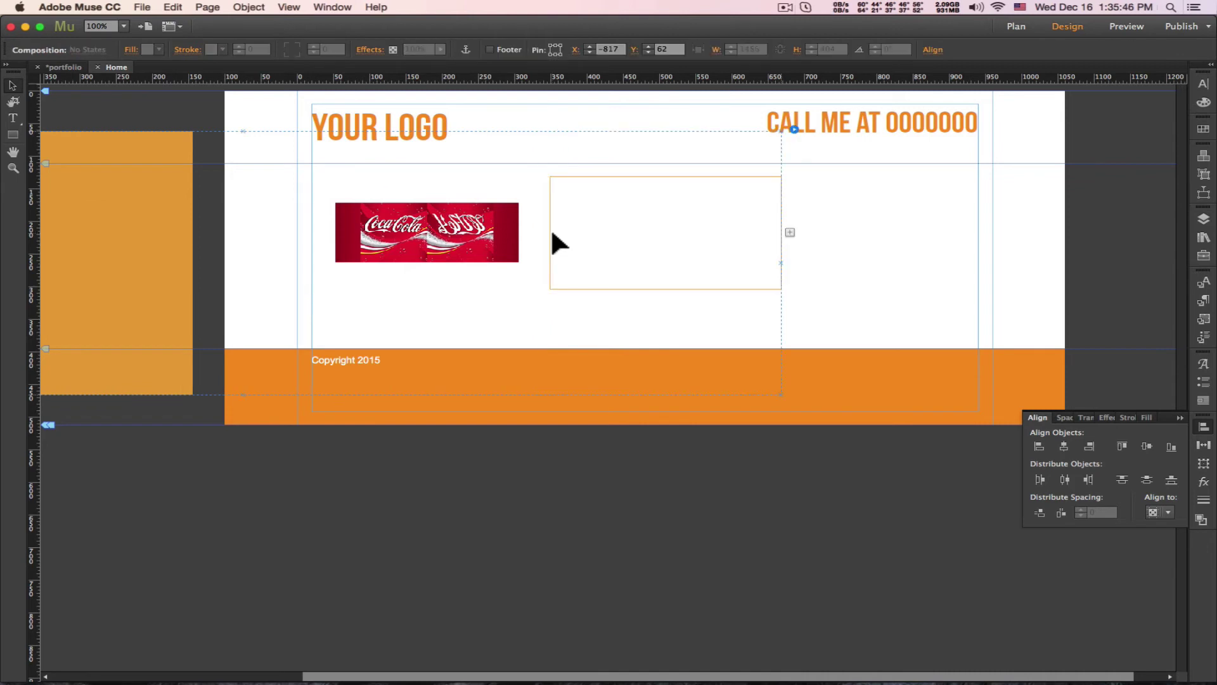
{"action": "left_click", "coordinate": [790, 232]}
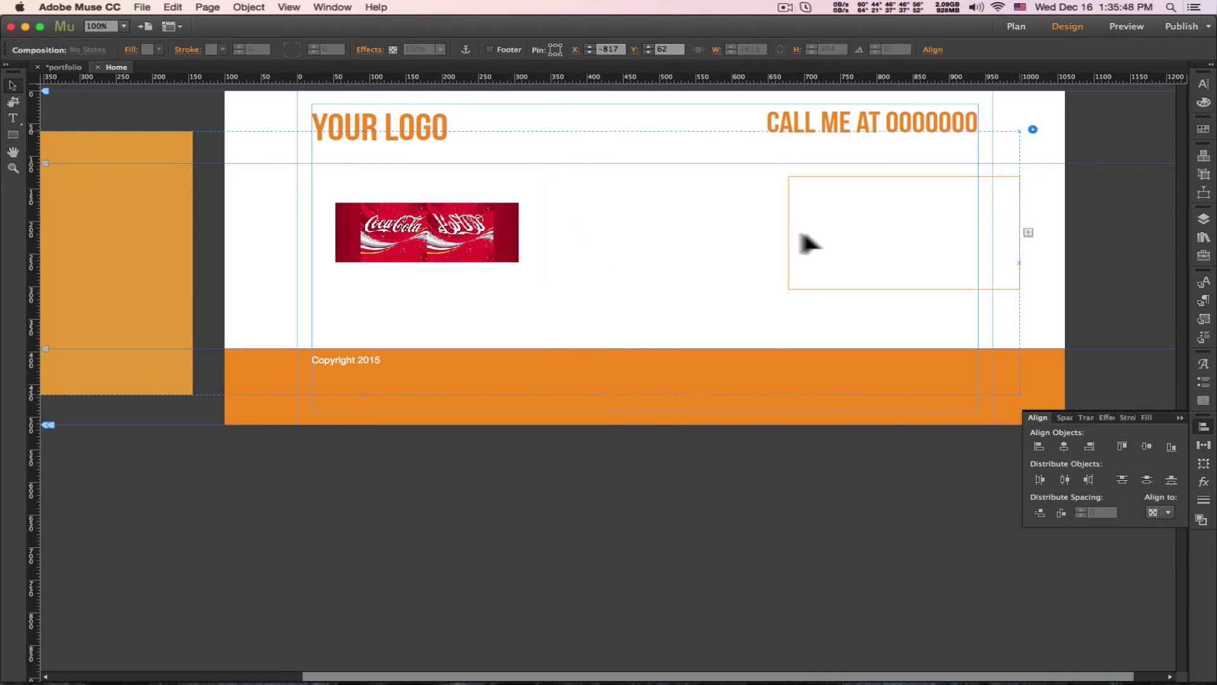
- Select all three triggers and narrow them together so the row ends at the page's column edge
{"action": "left_click", "coordinate": [520, 254]}
{"action": "left_click", "coordinate": [685, 257], "text": "shift"}
{"action": "left_click", "coordinate": [885, 247], "text": "shift"}
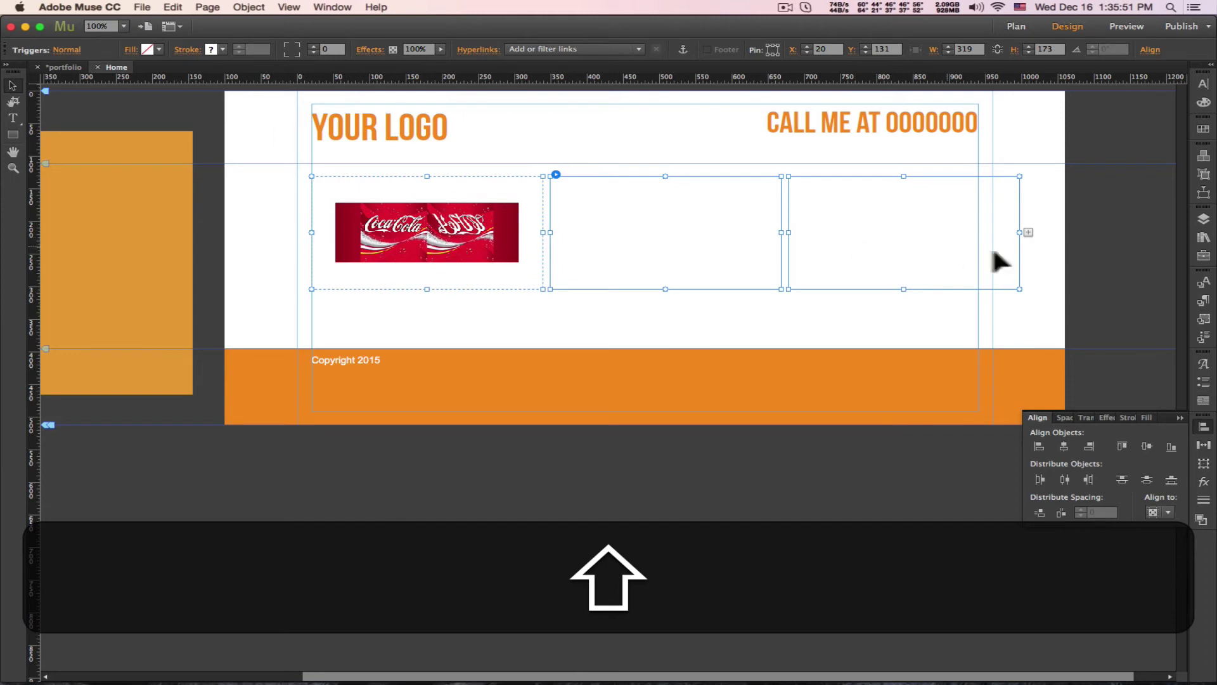
{"action": "left_click_drag", "start_coordinate": [1020, 232], "coordinate": [979, 235]}
{"action": "left_click", "coordinate": [507, 304]}
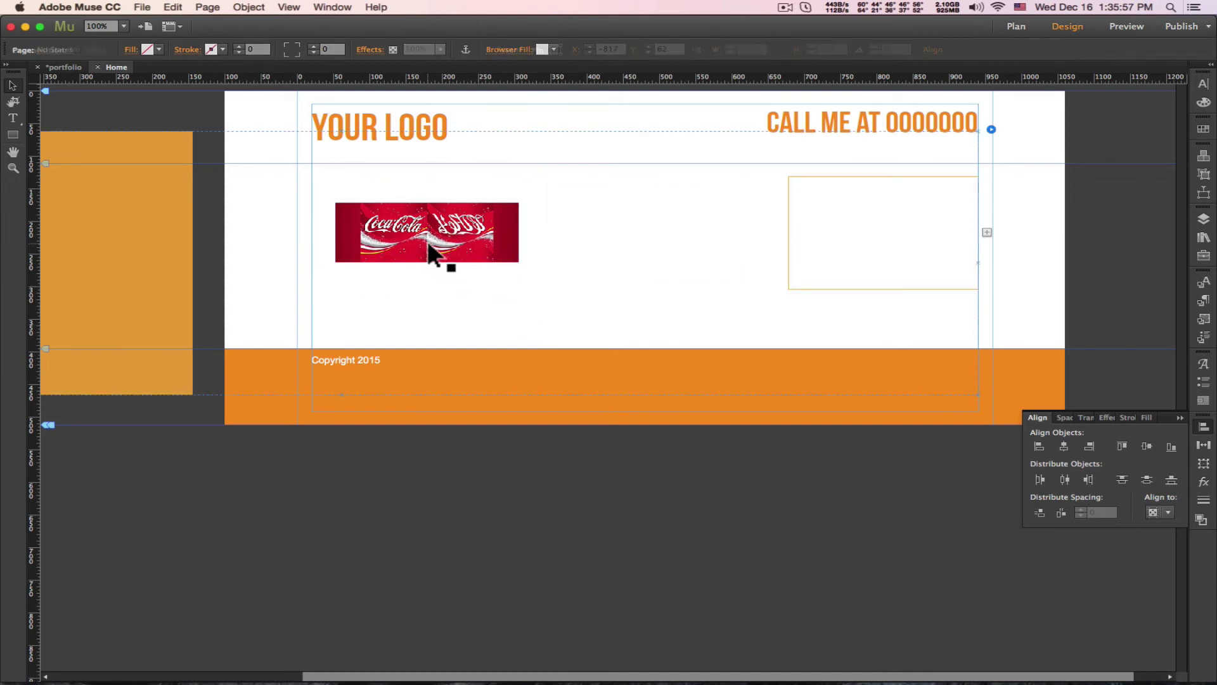
- Centre the Coca-Cola image horizontally within the narrowed first trigger
{"action": "left_click", "coordinate": [462, 253]}
{"action": "left_click", "coordinate": [463, 252]}
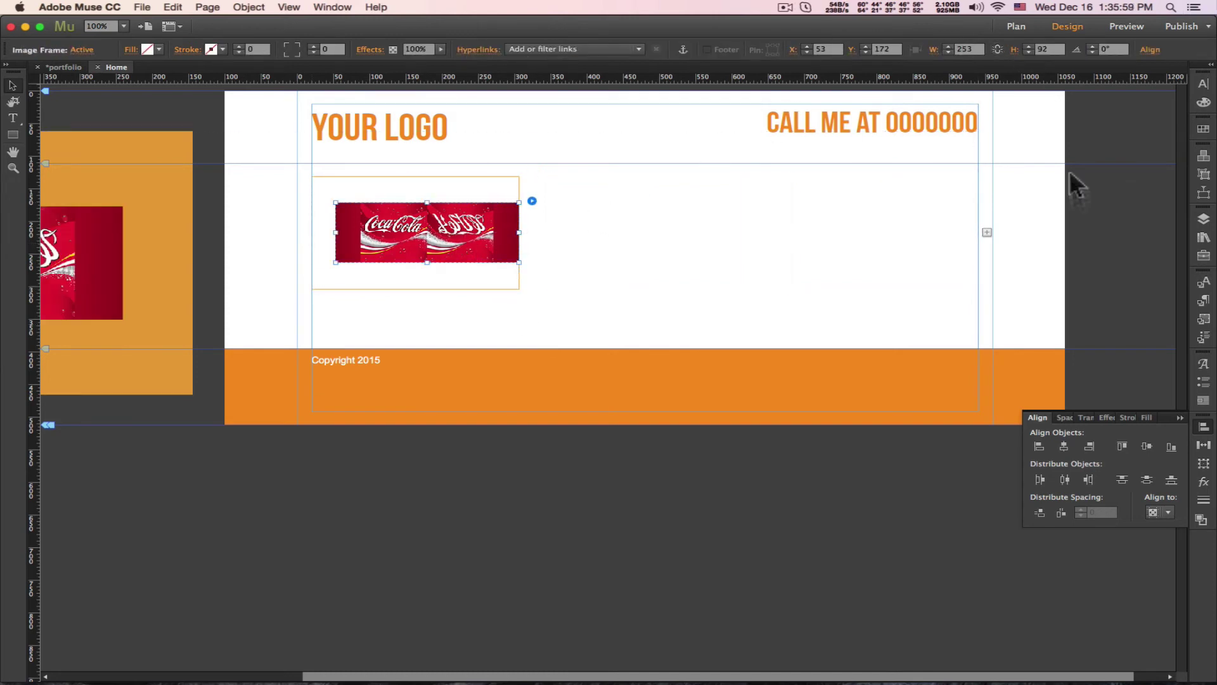
{"action": "left_click", "coordinate": [1064, 447]}
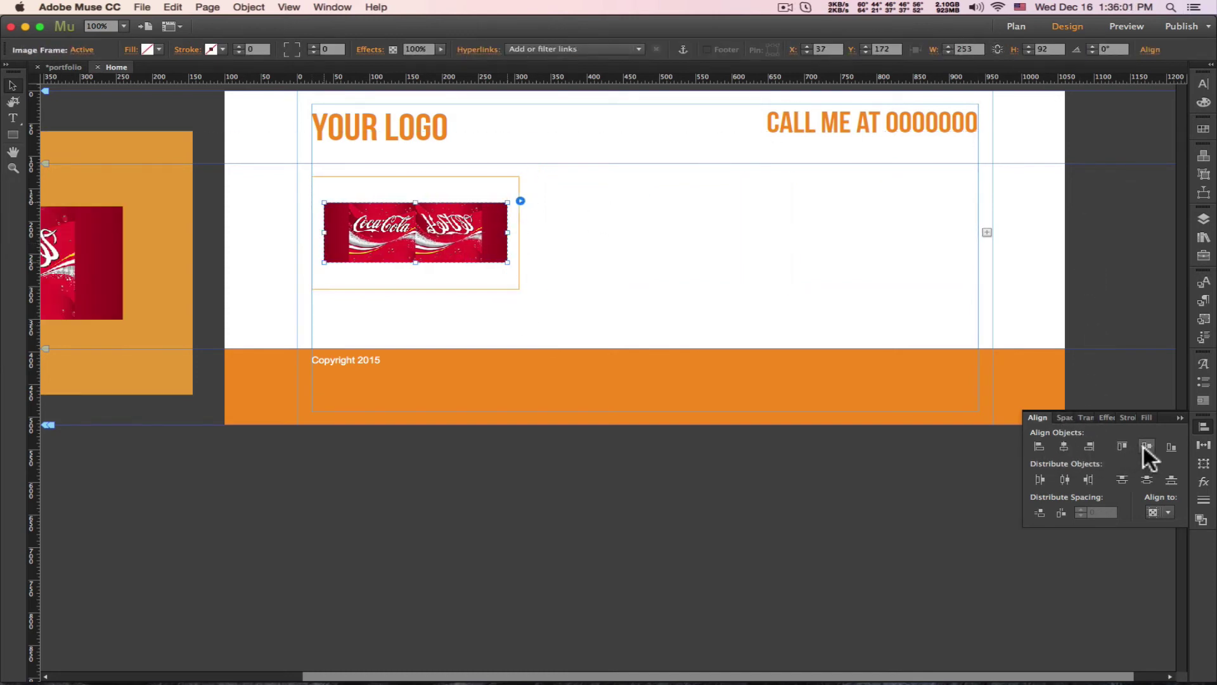
- Compare the width of the first trigger with that of the second trigger
{"action": "left_click", "coordinate": [490, 283]}
{"action": "left_click", "coordinate": [486, 282]}
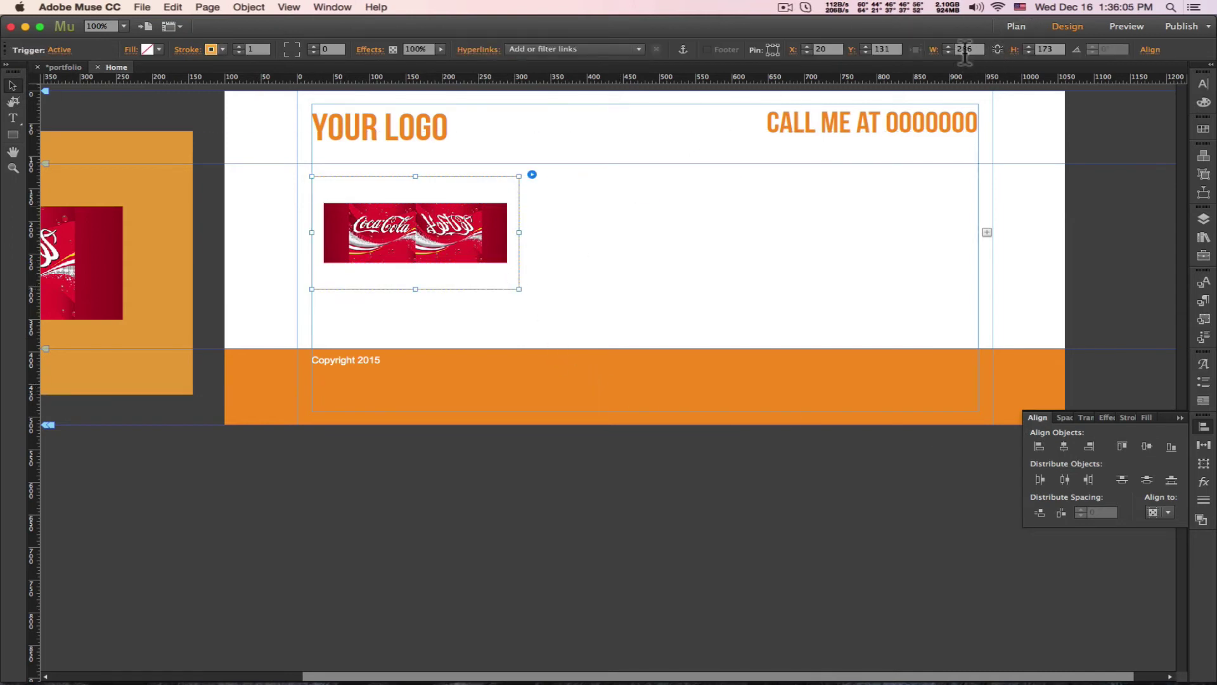
{"action": "left_click_drag", "start_coordinate": [474, 222], "coordinate": [717, 223]}
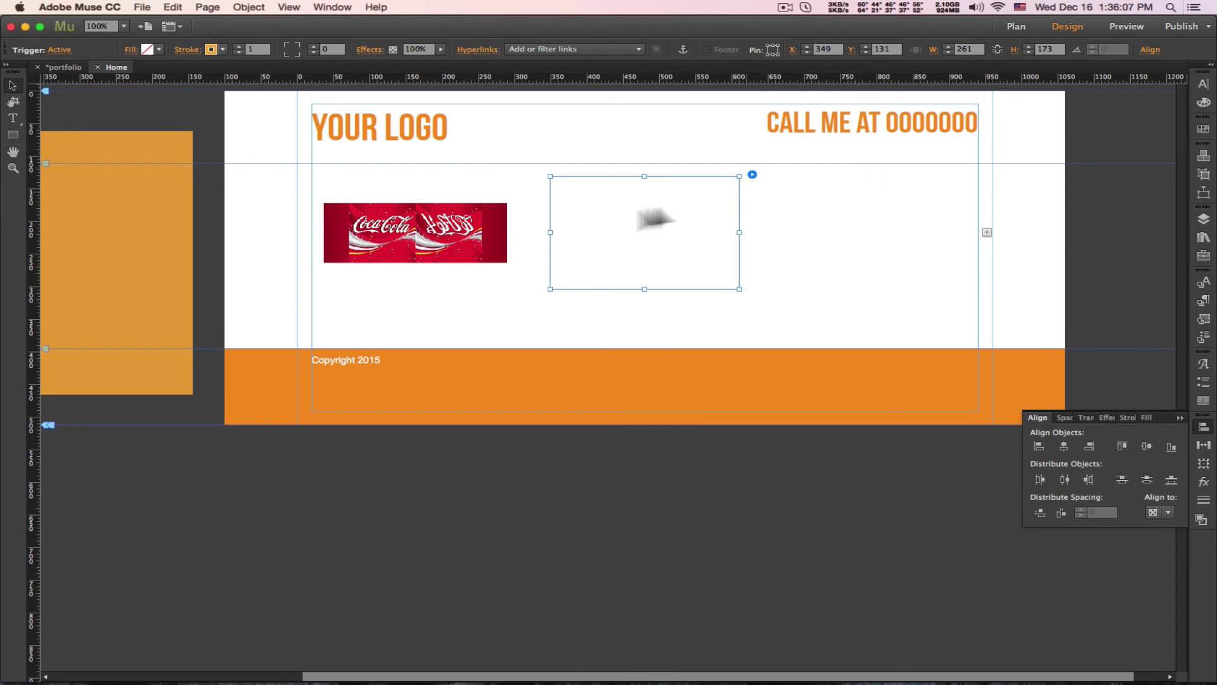
{"action": "key", "text": "super+z"}
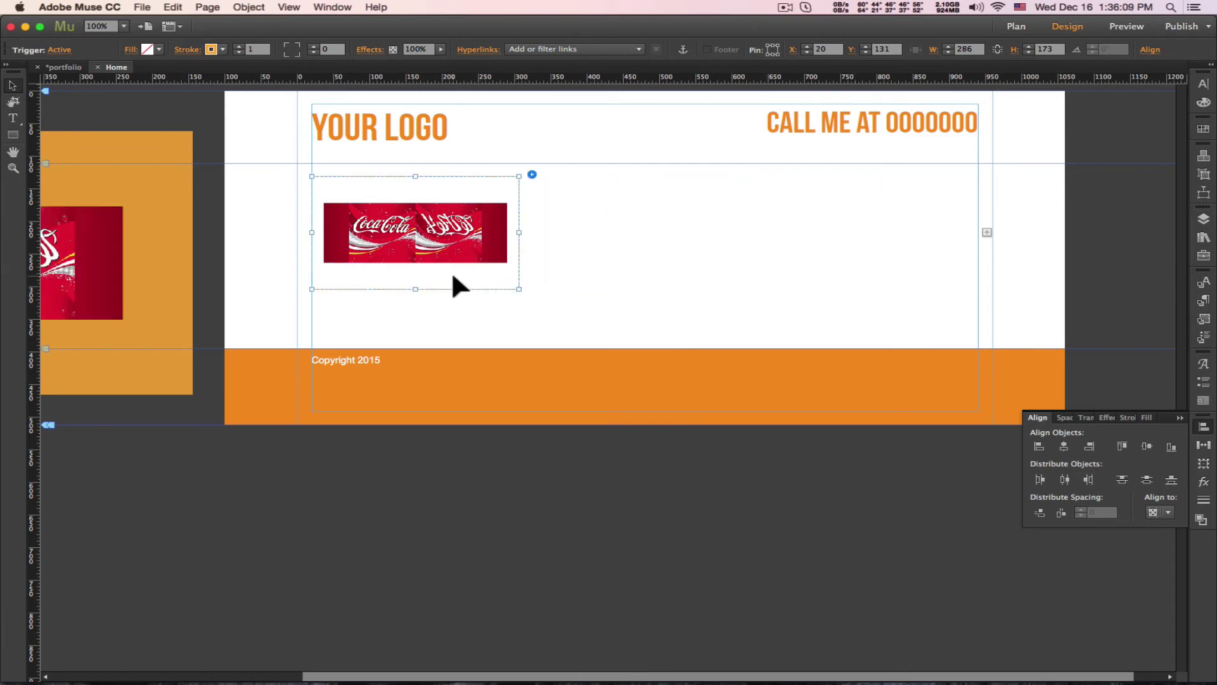
- Scale the Coca-Cola image in the first trigger down to about 211 wide and 76 high
{"action": "left_click", "coordinate": [472, 239]}
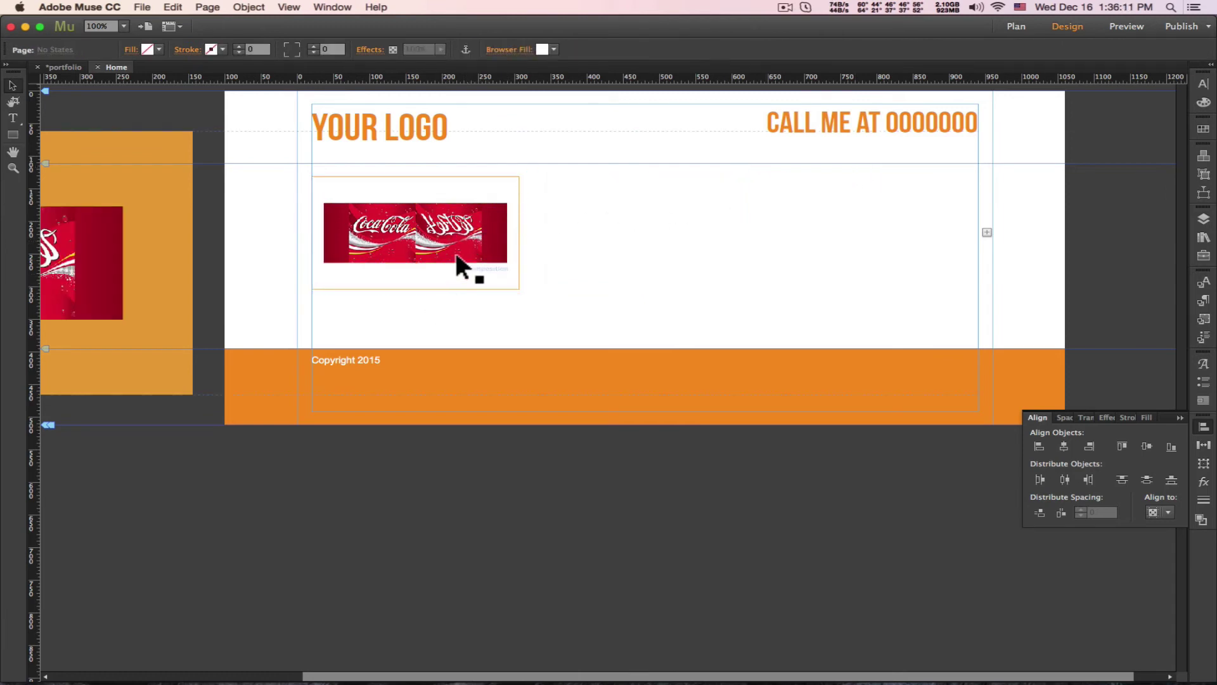
{"action": "left_click", "coordinate": [489, 252]}
{"action": "left_click", "coordinate": [498, 232]}
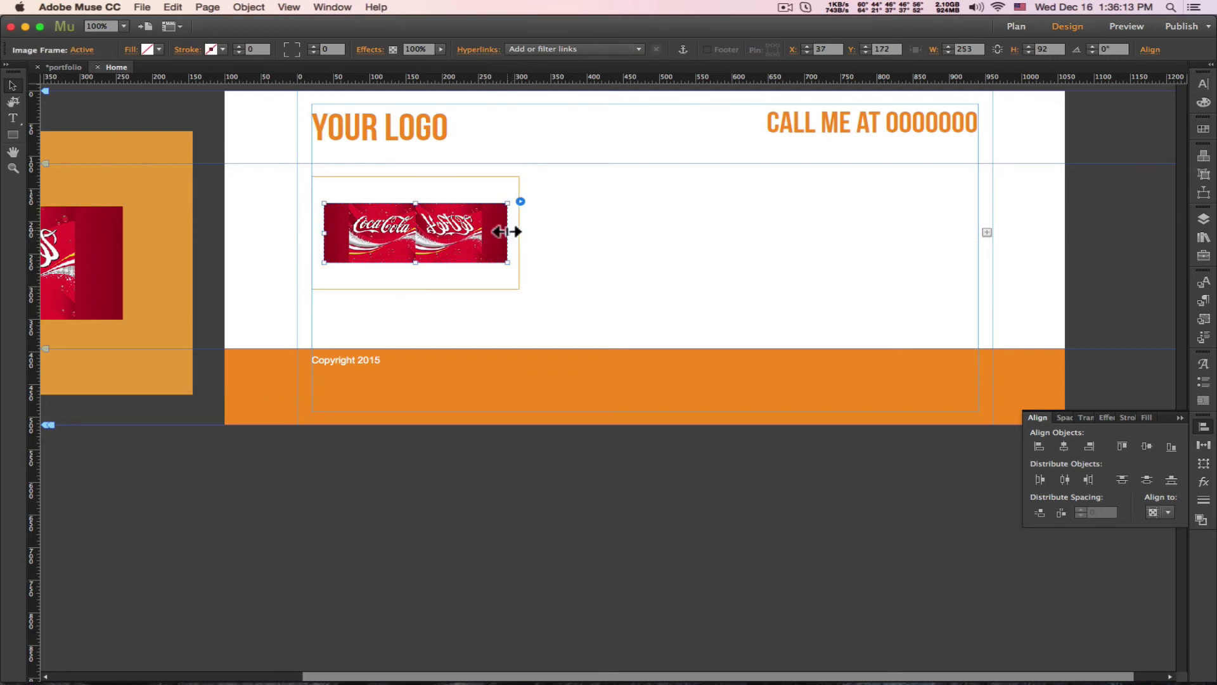
{"action": "left_click_drag", "start_coordinate": [497, 231], "coordinate": [476, 229]}
- Set the first trigger's width to 261 and centre the Coca-Cola image horizontally inside it
{"action": "left_click", "coordinate": [492, 235]}
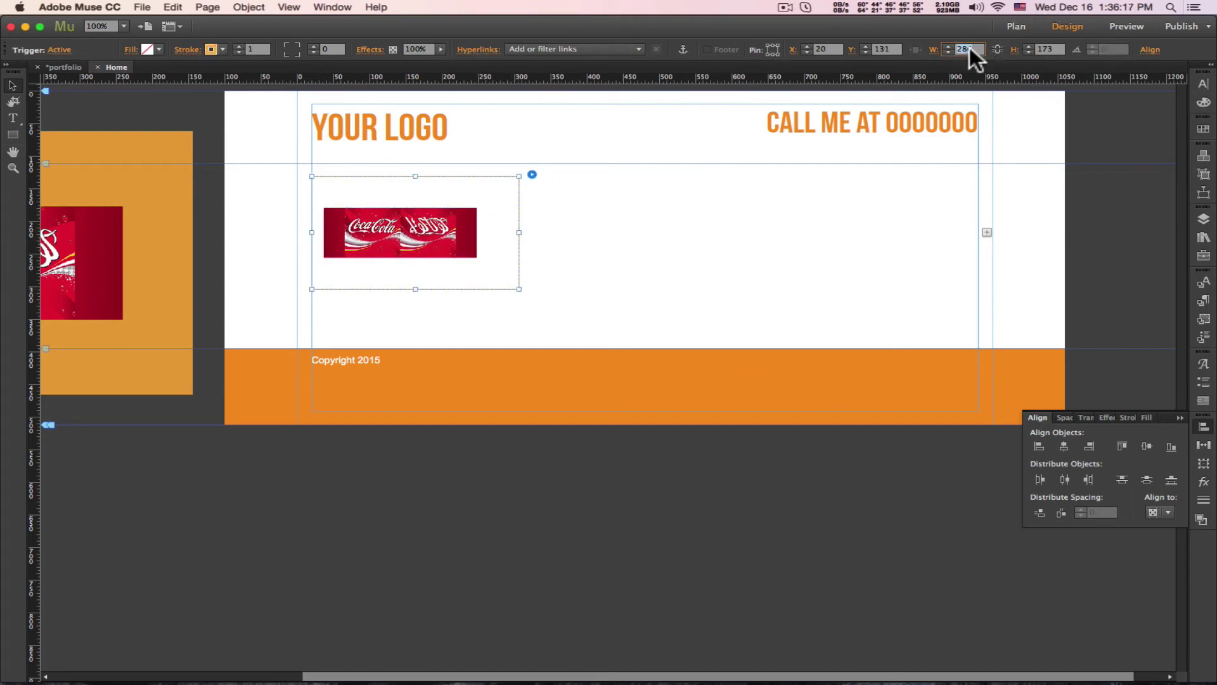
{"action": "type", "text": "261"}
{"action": "key", "text": "Return"}
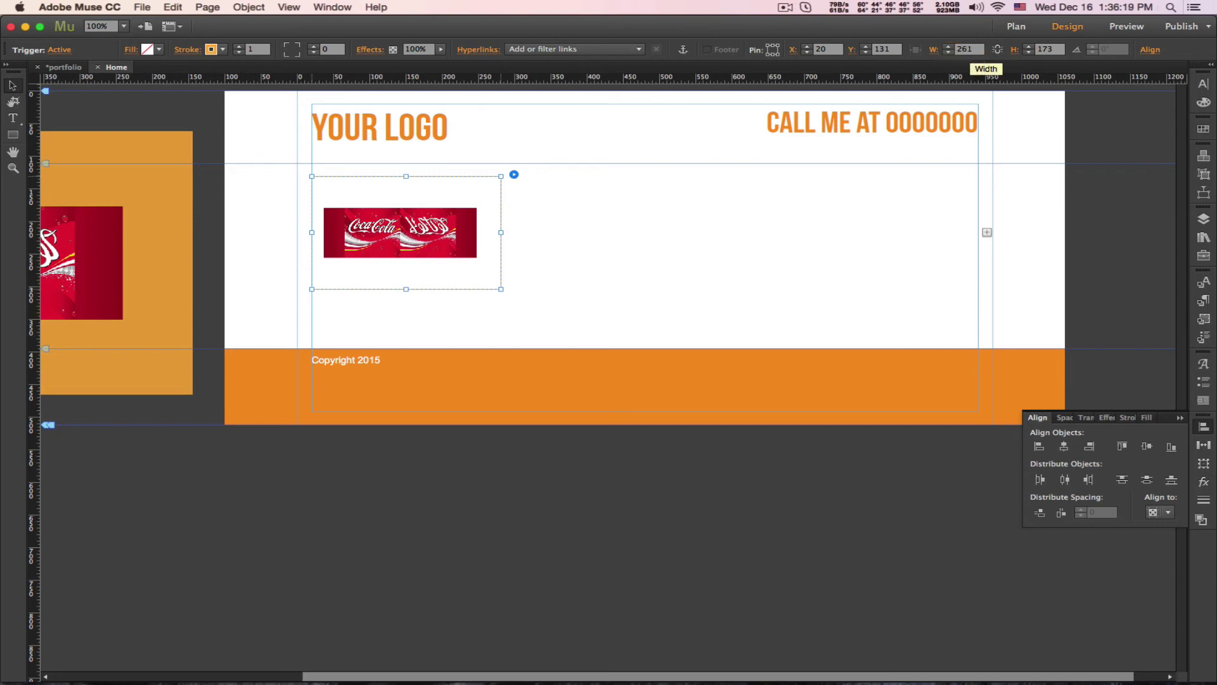
{"action": "left_click_drag", "start_coordinate": [373, 244], "coordinate": [849, 244]}
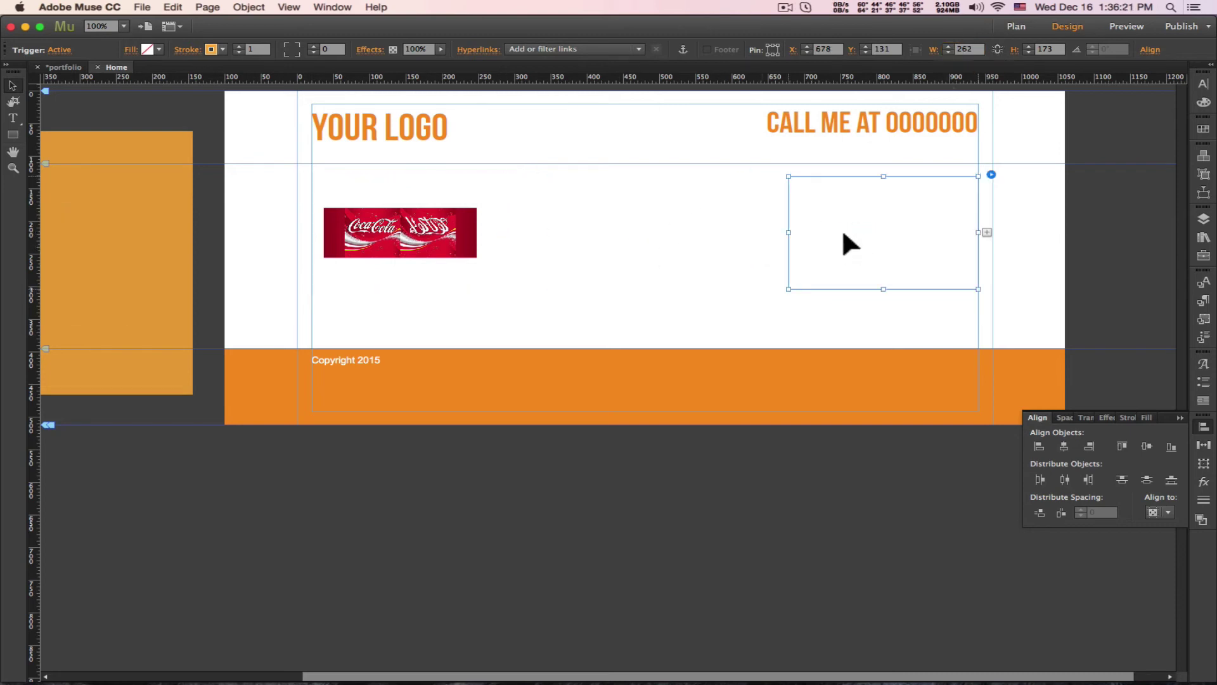
{"action": "left_click", "coordinate": [406, 244]}
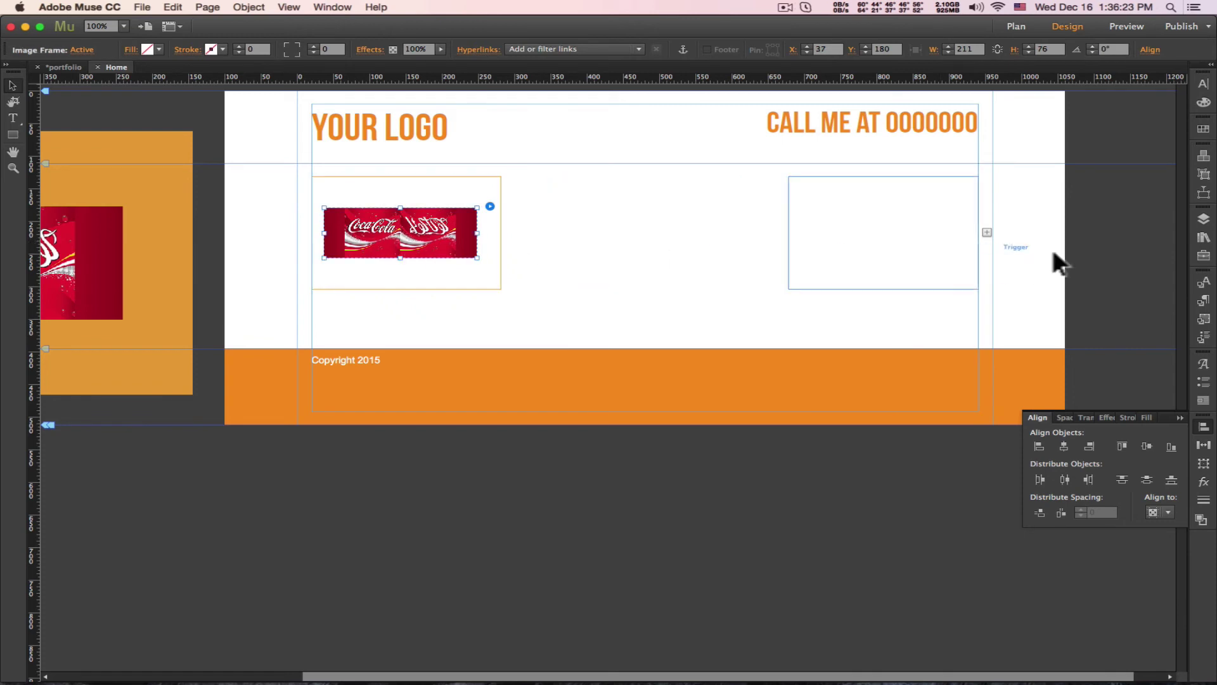
{"action": "left_click", "coordinate": [1065, 447]}
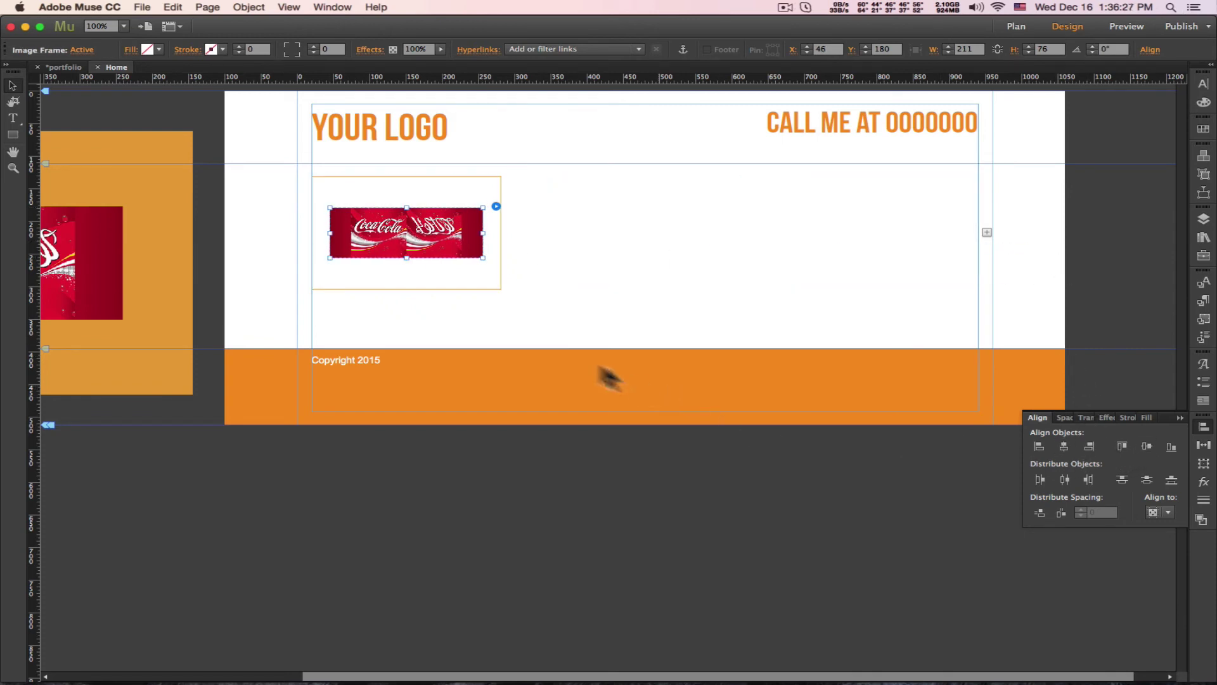
{"action": "left_click", "coordinate": [479, 276]}
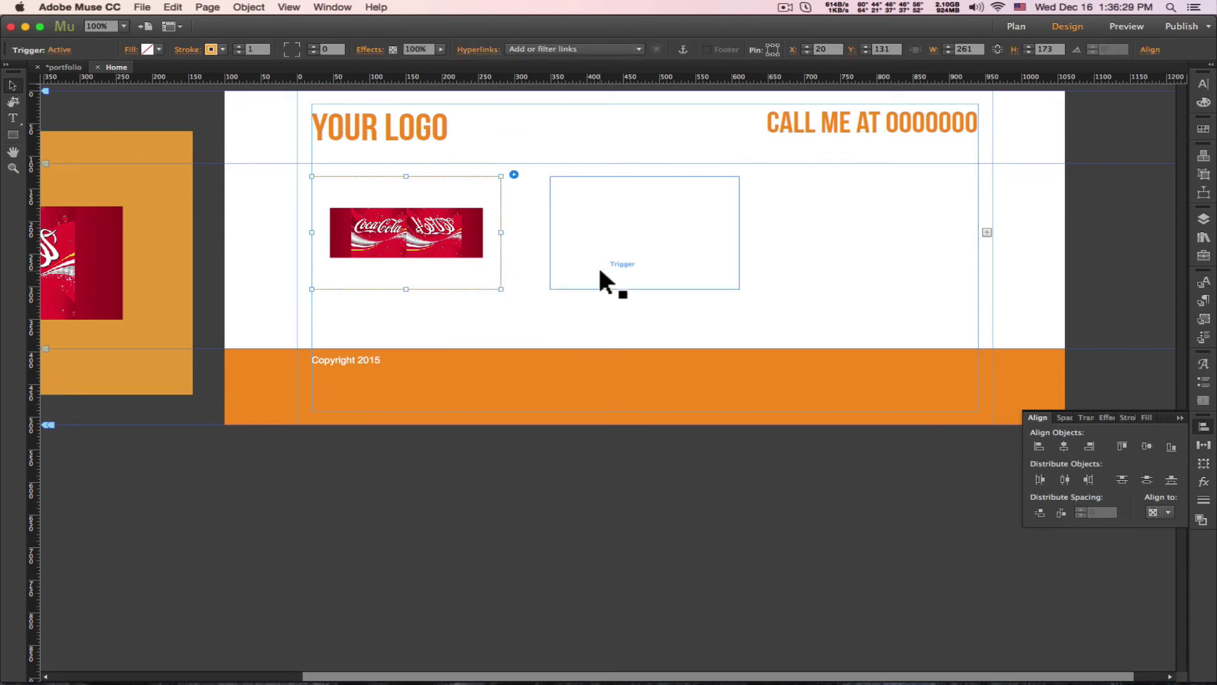
{"action": "left_click_drag", "start_coordinate": [598, 273], "coordinate": [850, 280]}
{"action": "left_click", "coordinate": [642, 279]}
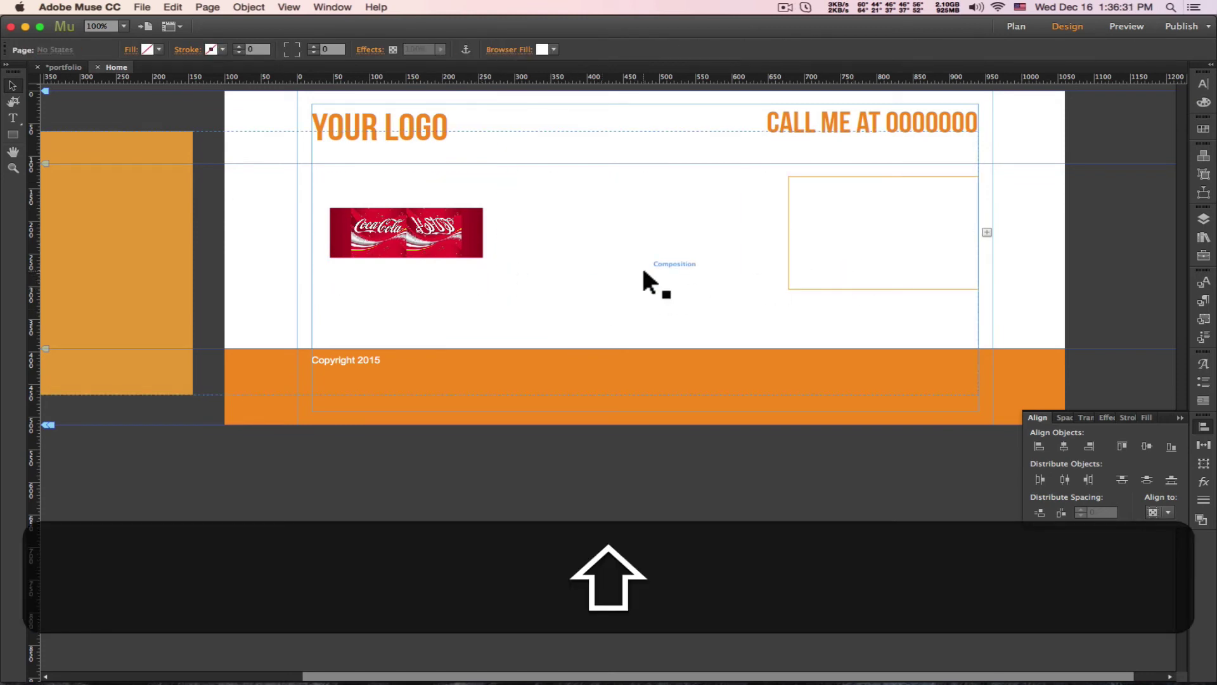
- Copy the Coca-Cola image from the first trigger and paste it into the second and third triggers
{"action": "left_click_drag", "start_coordinate": [646, 274], "coordinate": [402, 239]}
{"action": "left_click", "coordinate": [400, 242]}
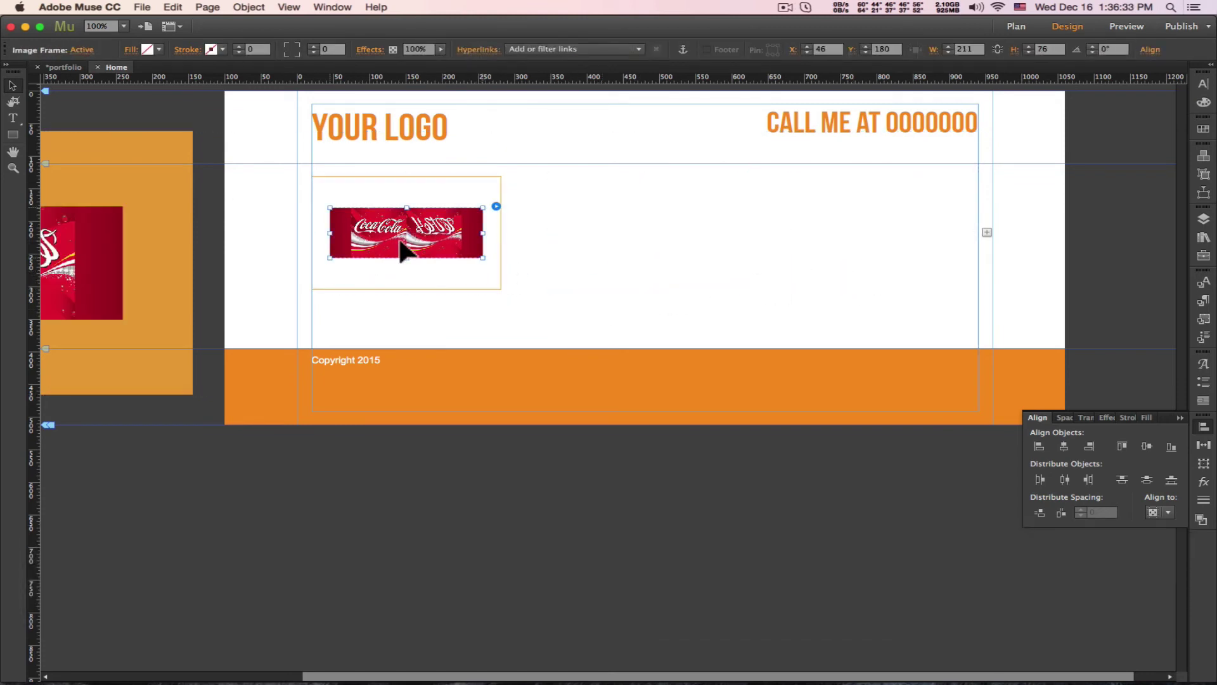
{"action": "key", "text": "super+c"}
{"action": "key", "text": "super+v"}
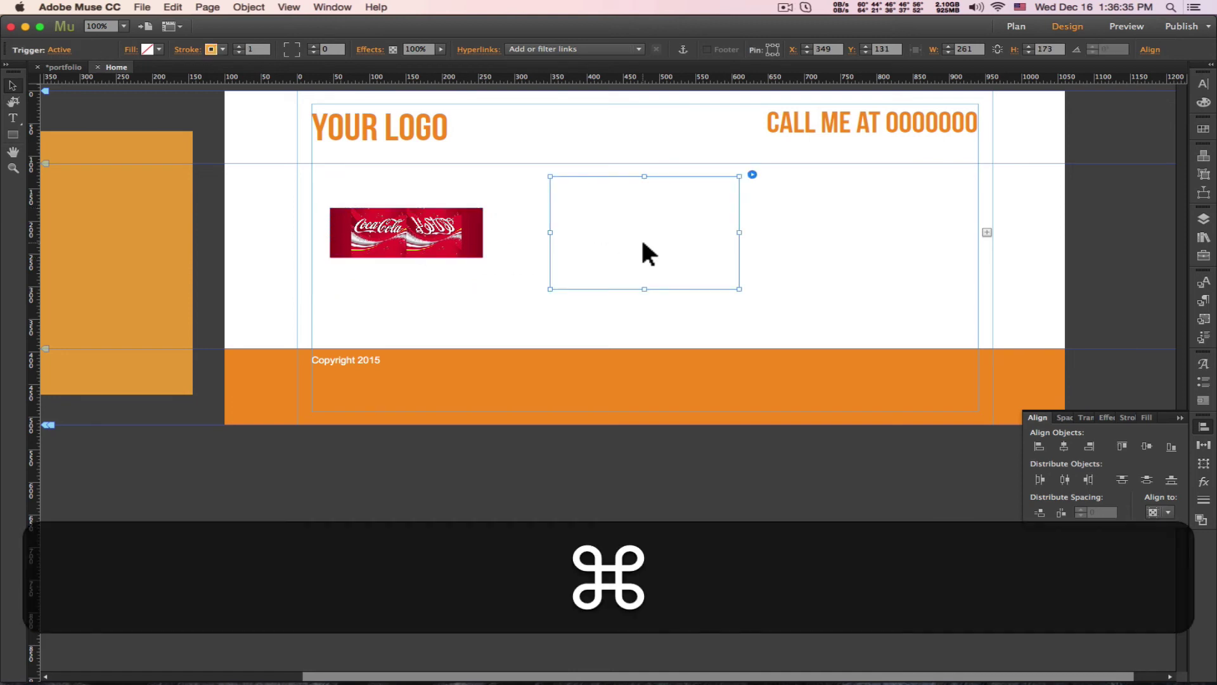
{"action": "key", "text": "super+v"}
{"action": "key", "text": "super+v"}
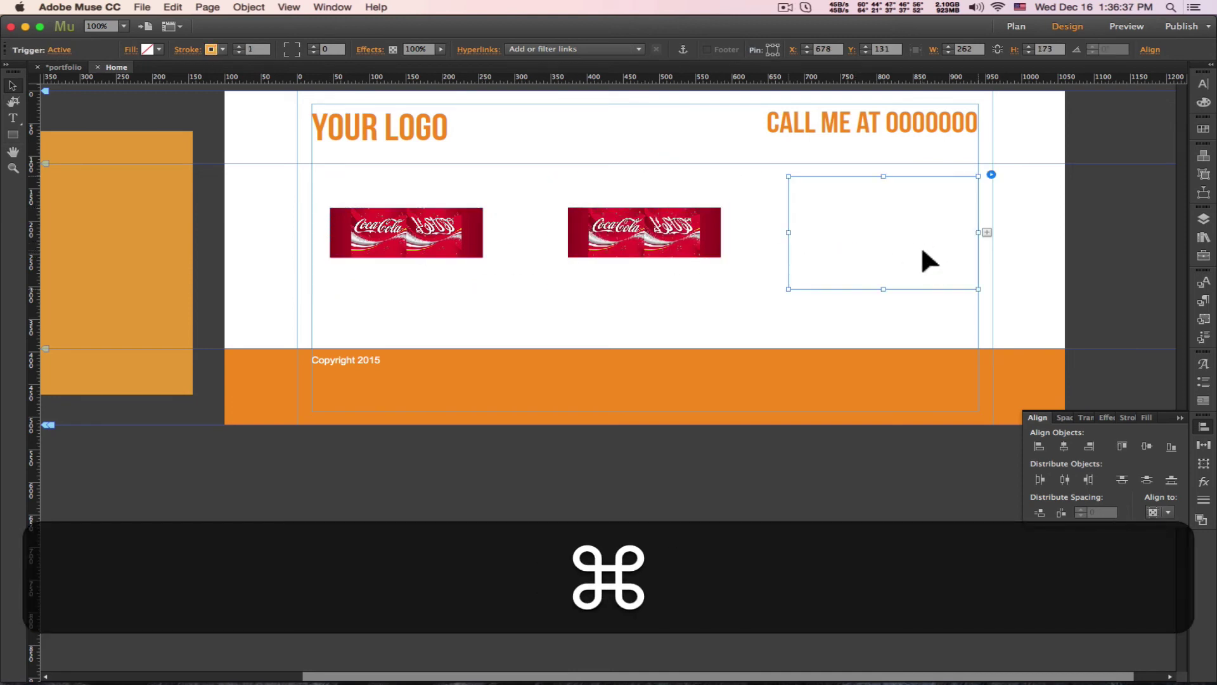
{"action": "key", "text": "super+v"}
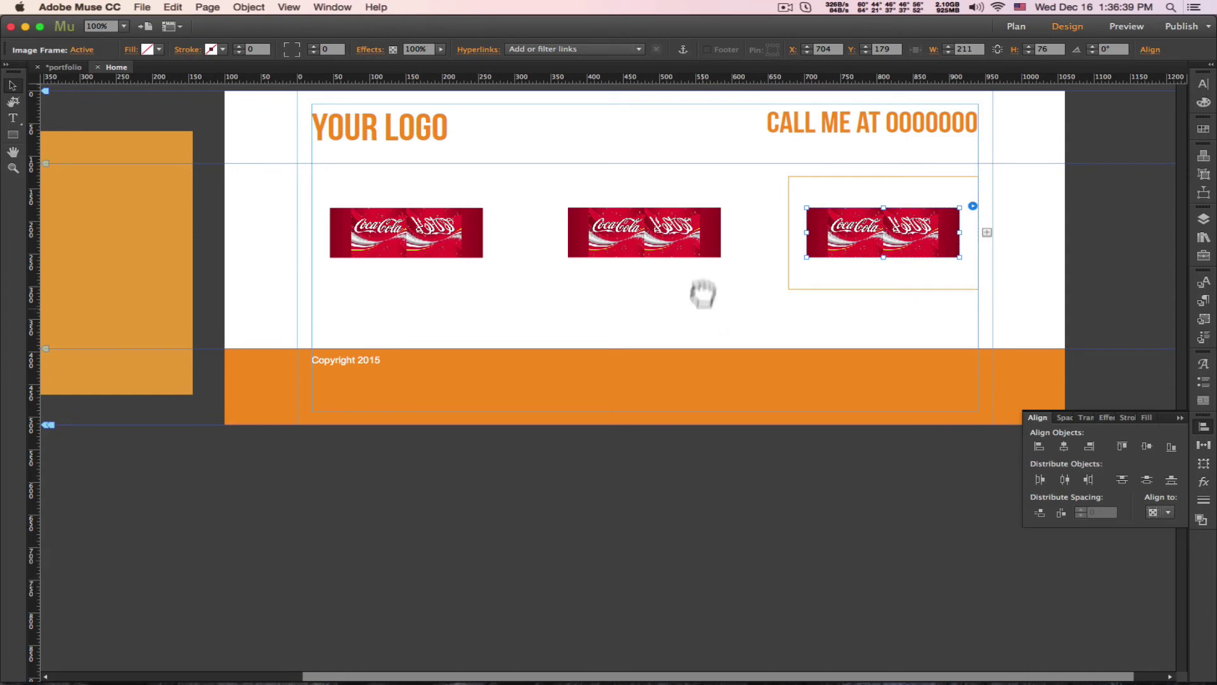
- Add a fourth trigger to the composition and place it directly below the first trigger, against the page's left margin
{"action": "left_click", "coordinate": [988, 233]}
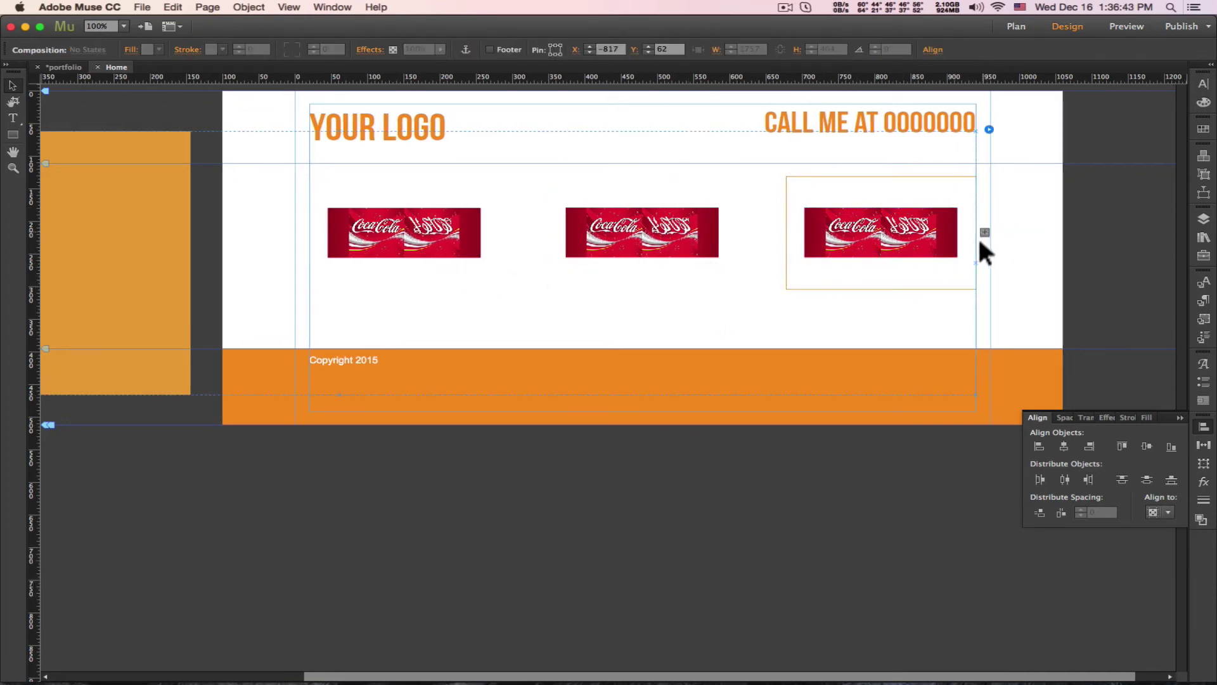
{"action": "left_click", "coordinate": [985, 233]}
{"action": "left_click_drag", "start_coordinate": [1051, 249], "coordinate": [379, 386]}
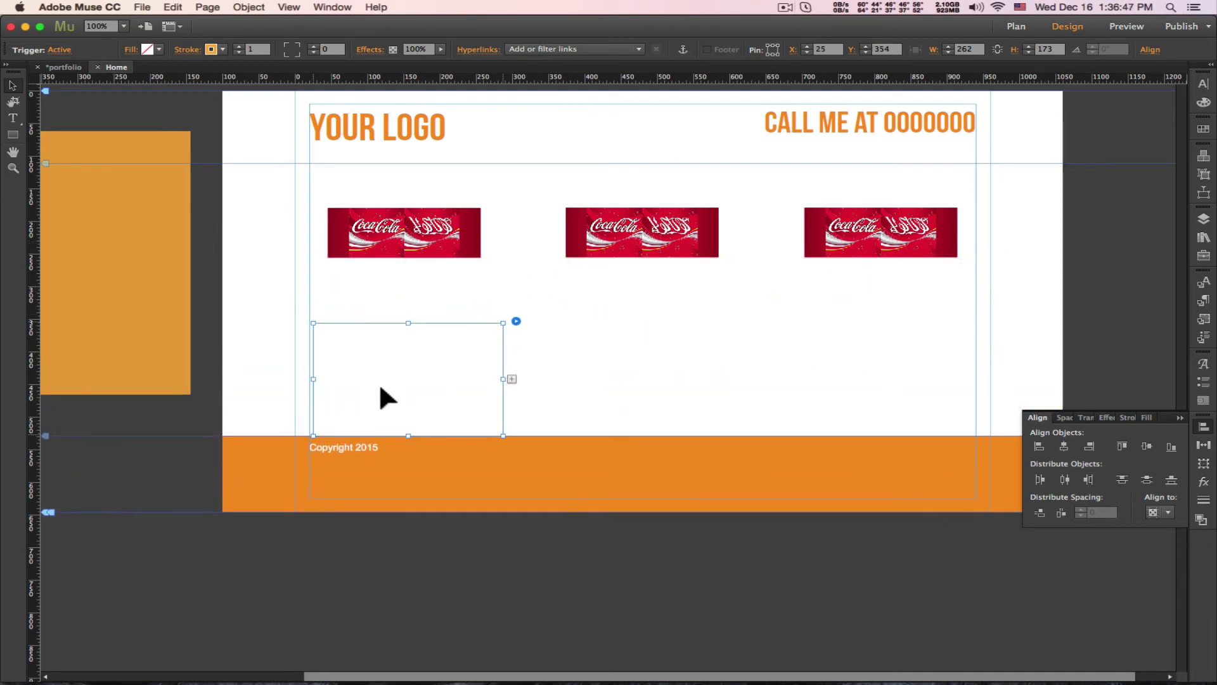
{"action": "left_click_drag", "start_coordinate": [402, 242], "coordinate": [402, 242]}
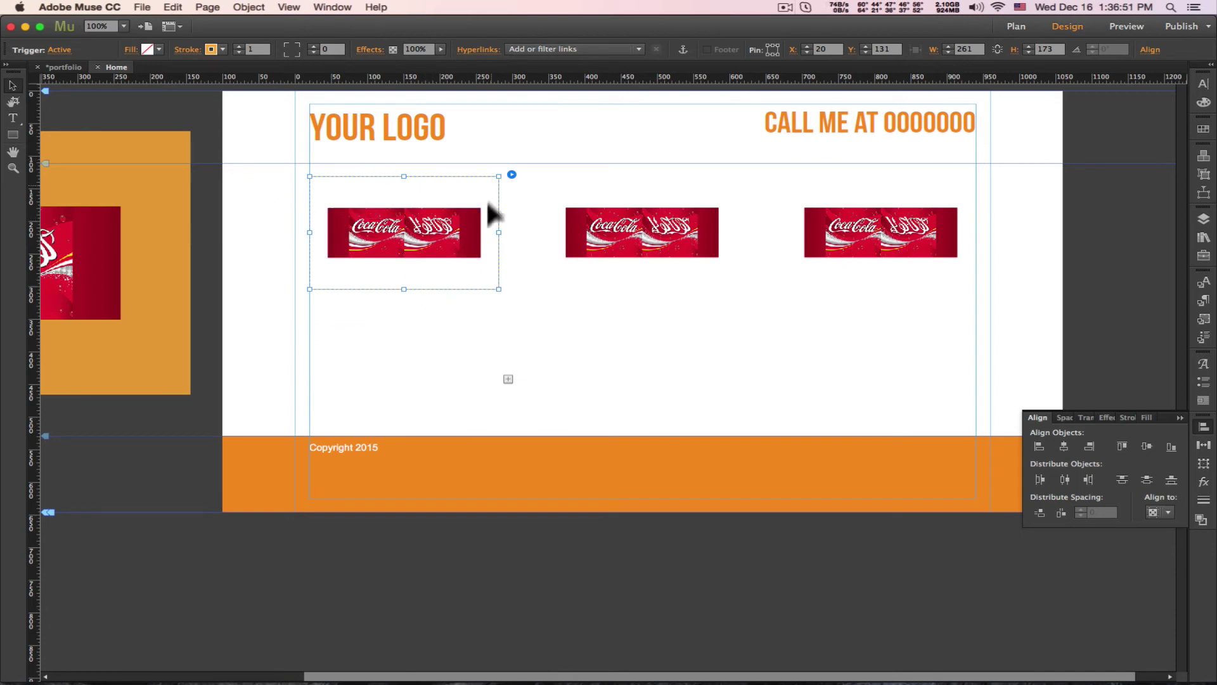
{"action": "left_click", "coordinate": [249, 276]}
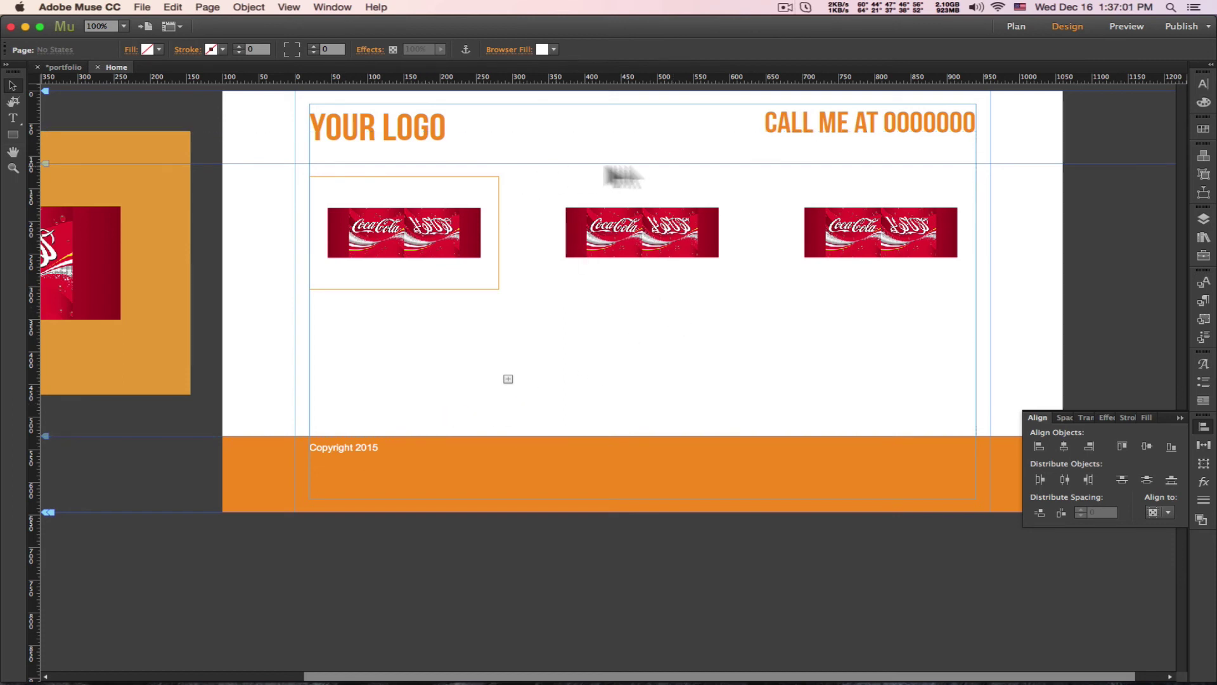
- Give the Normal state of all four triggers a 1-wide stroke in light orange FBB03B
{"action": "left_click", "coordinate": [451, 269]}
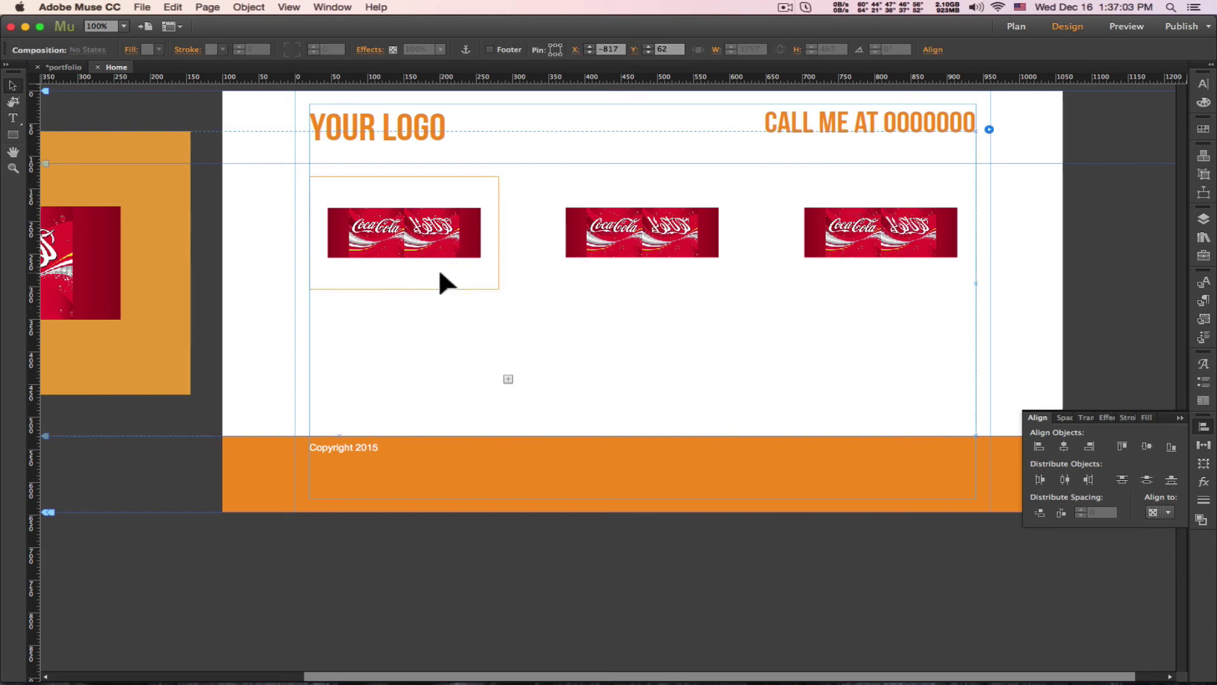
{"action": "left_click", "coordinate": [663, 274], "text": "shift"}
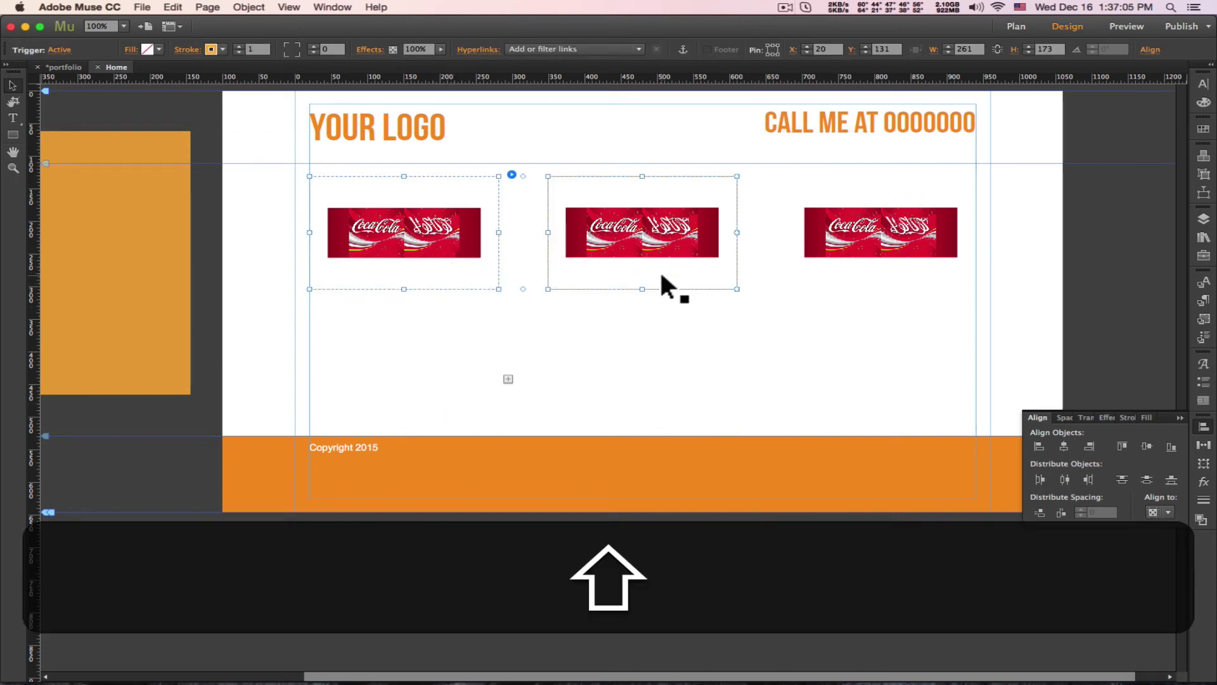
{"action": "left_click", "coordinate": [834, 265], "text": "shift"}
{"action": "left_click", "coordinate": [360, 412], "text": "shift"}
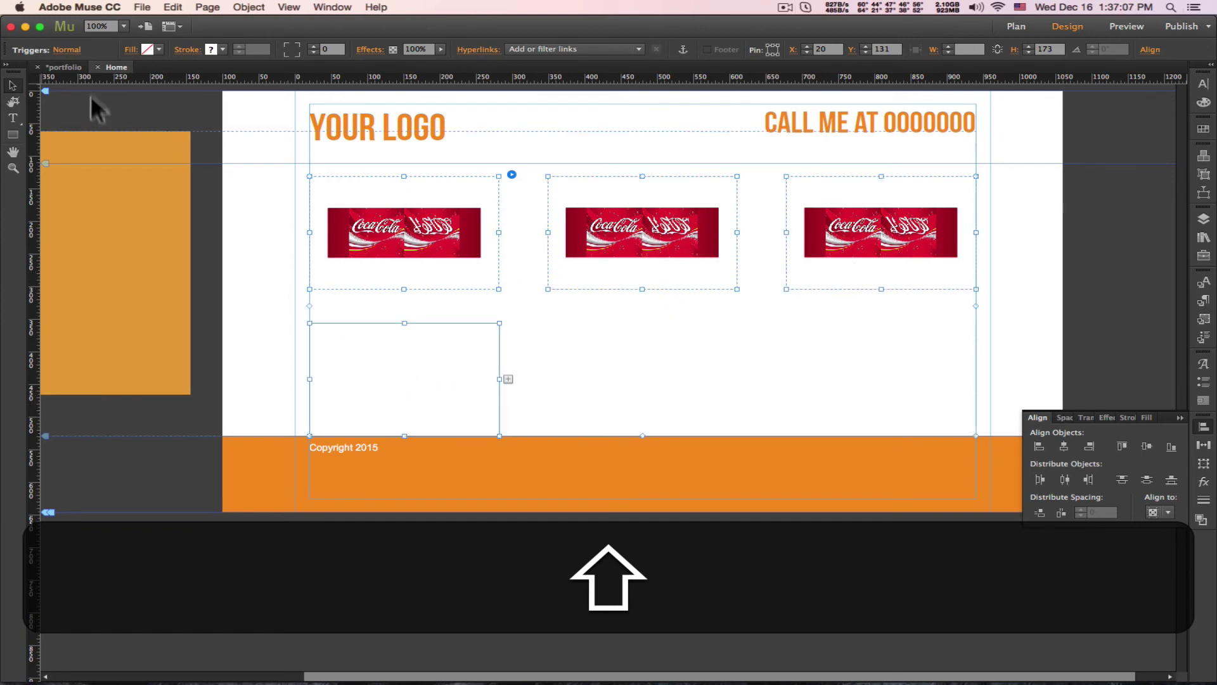
{"action": "left_click", "coordinate": [59, 51]}
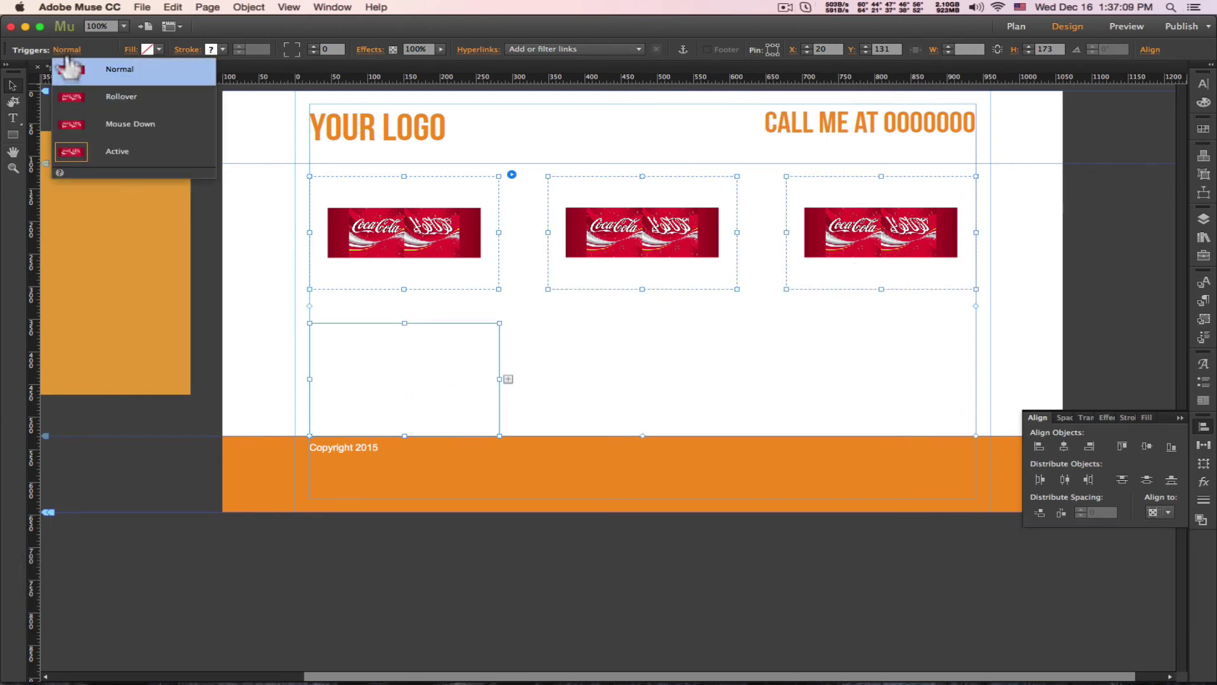
{"action": "left_click", "coordinate": [75, 152]}
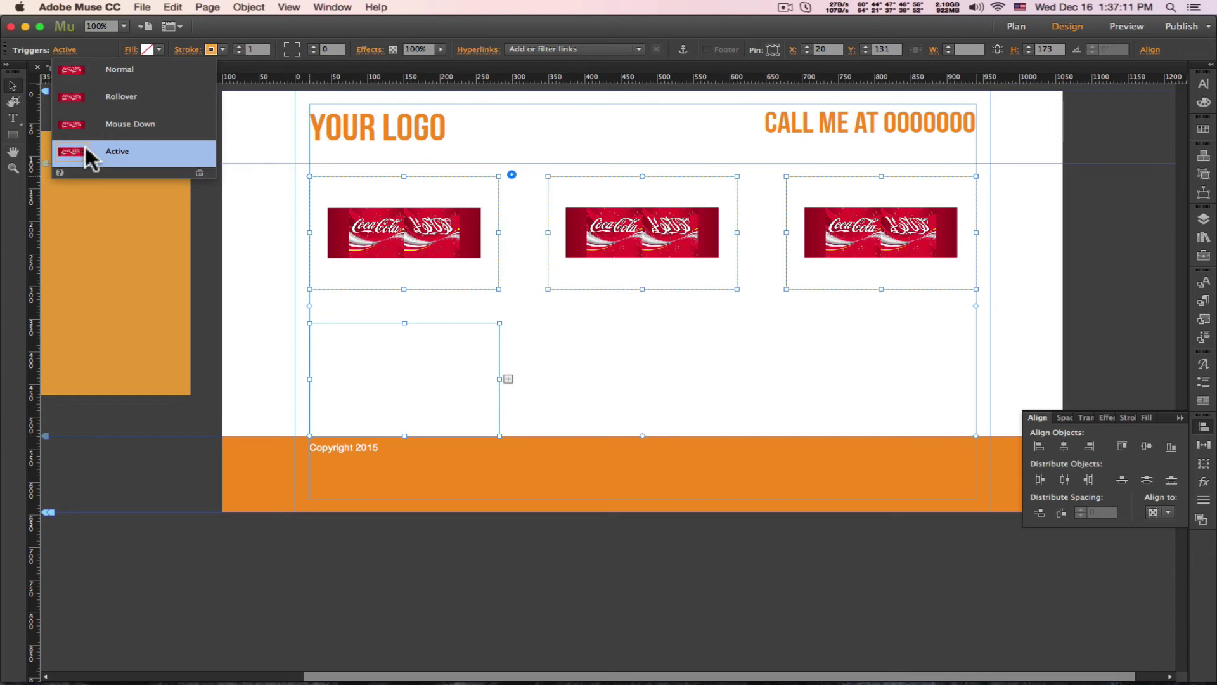
{"action": "left_click", "coordinate": [135, 70]}
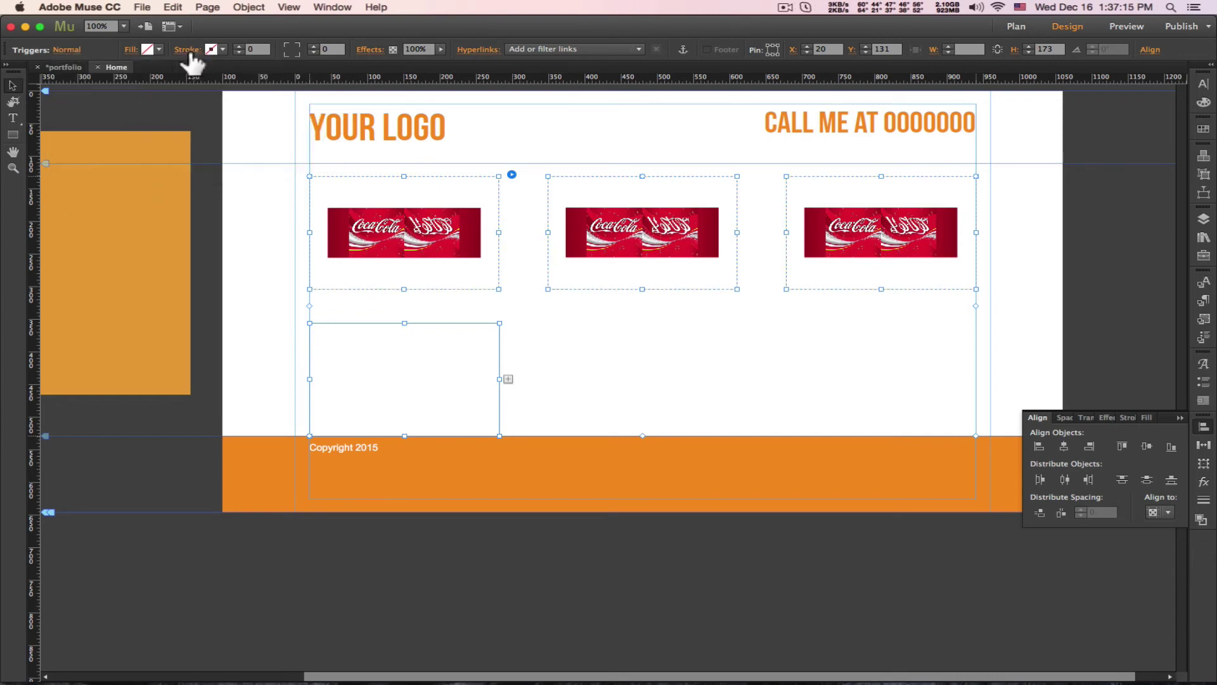
{"action": "left_click", "coordinate": [213, 49]}
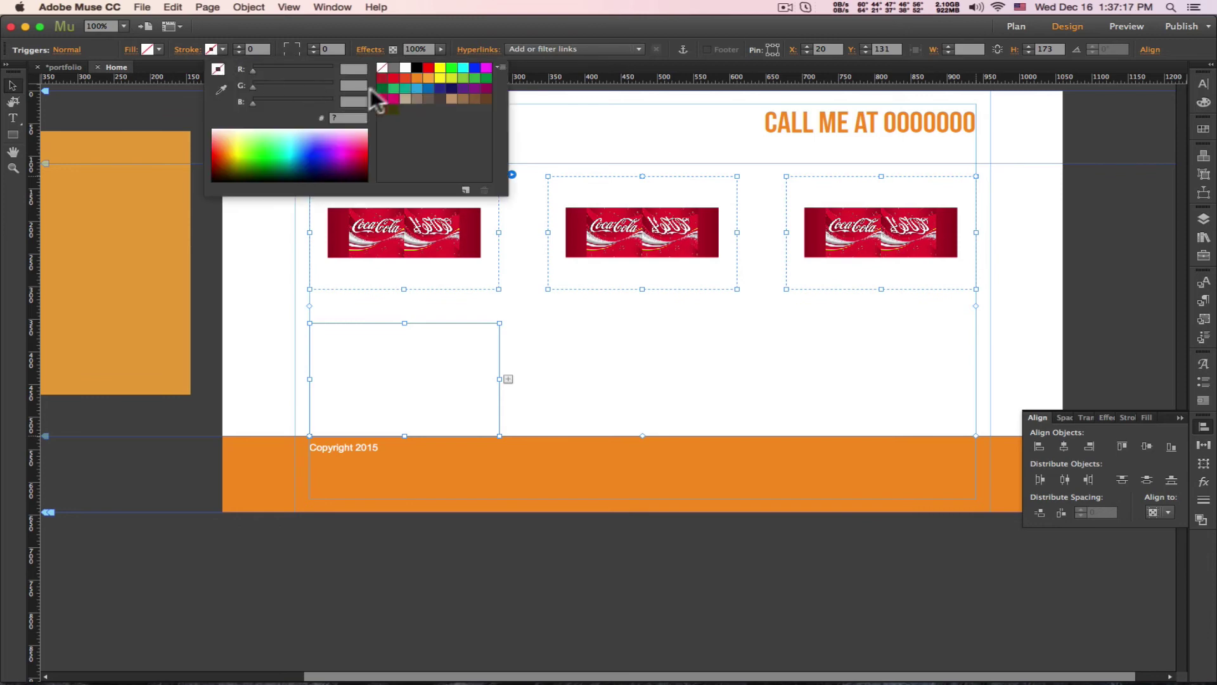
{"action": "left_click", "coordinate": [429, 77]}
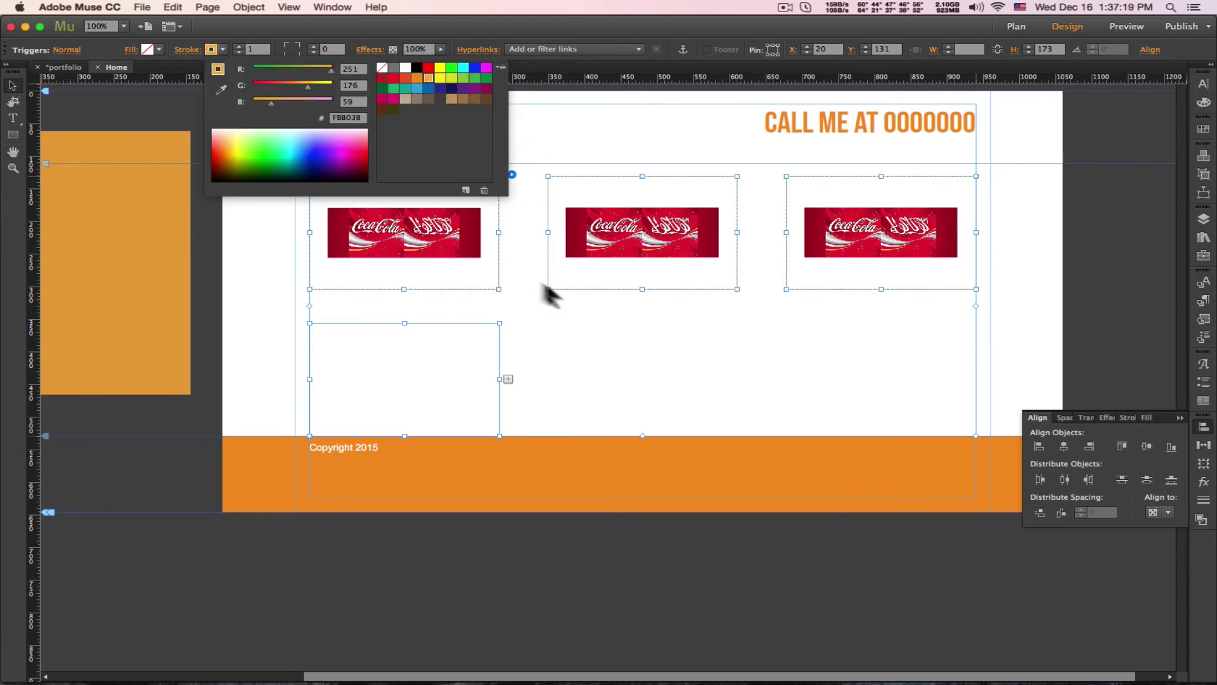
{"action": "left_click", "coordinate": [529, 371]}
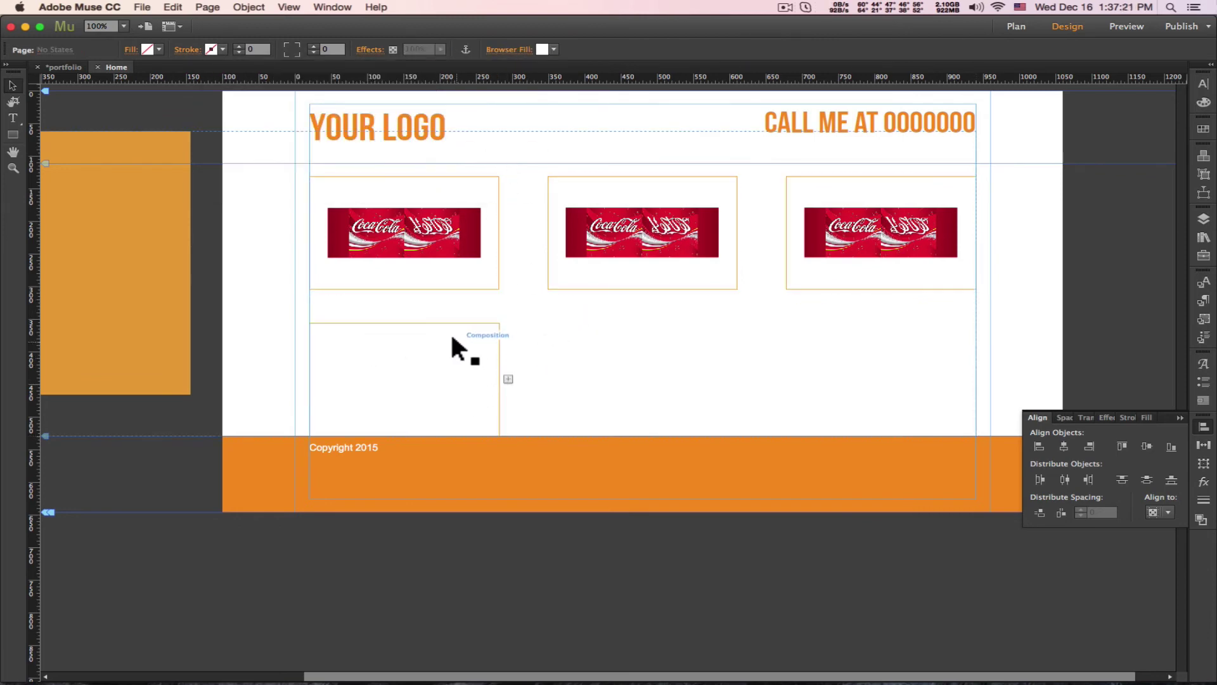
- Fill the Normal state of all four triggers with light orange FBB03B
{"action": "left_click", "coordinate": [444, 352]}
{"action": "key", "text": "shift"}
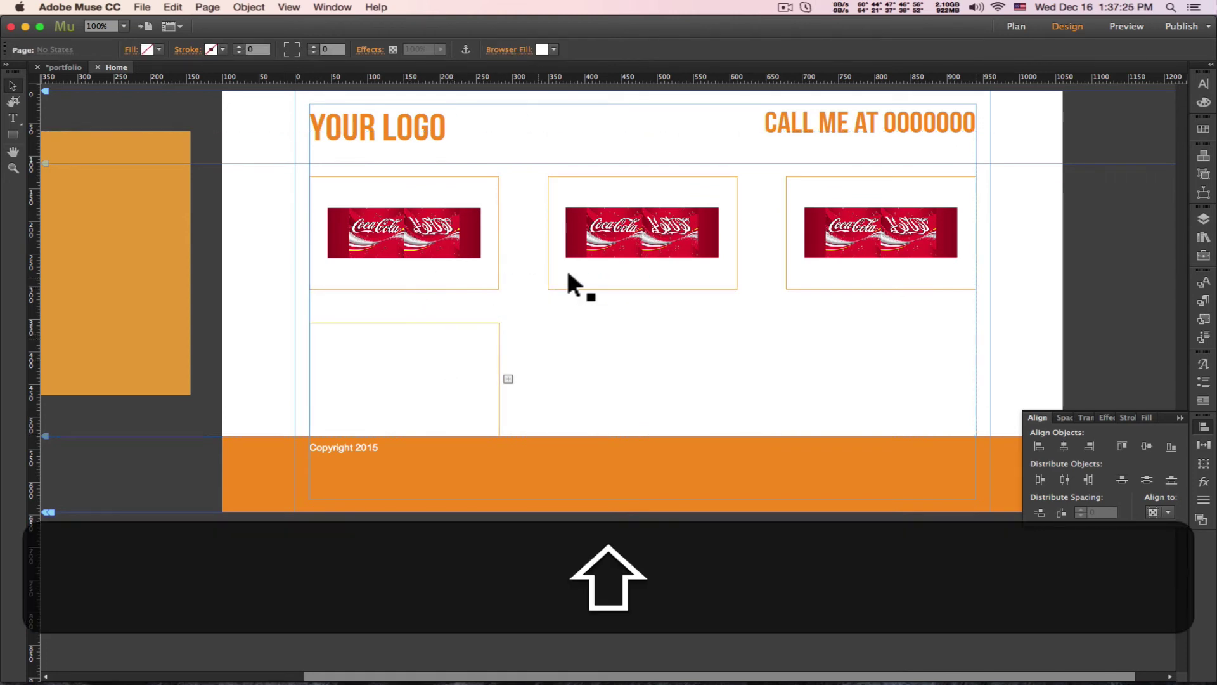
{"action": "left_click", "coordinate": [467, 285], "text": "shift"}
{"action": "left_click", "coordinate": [584, 280], "text": "shift"}
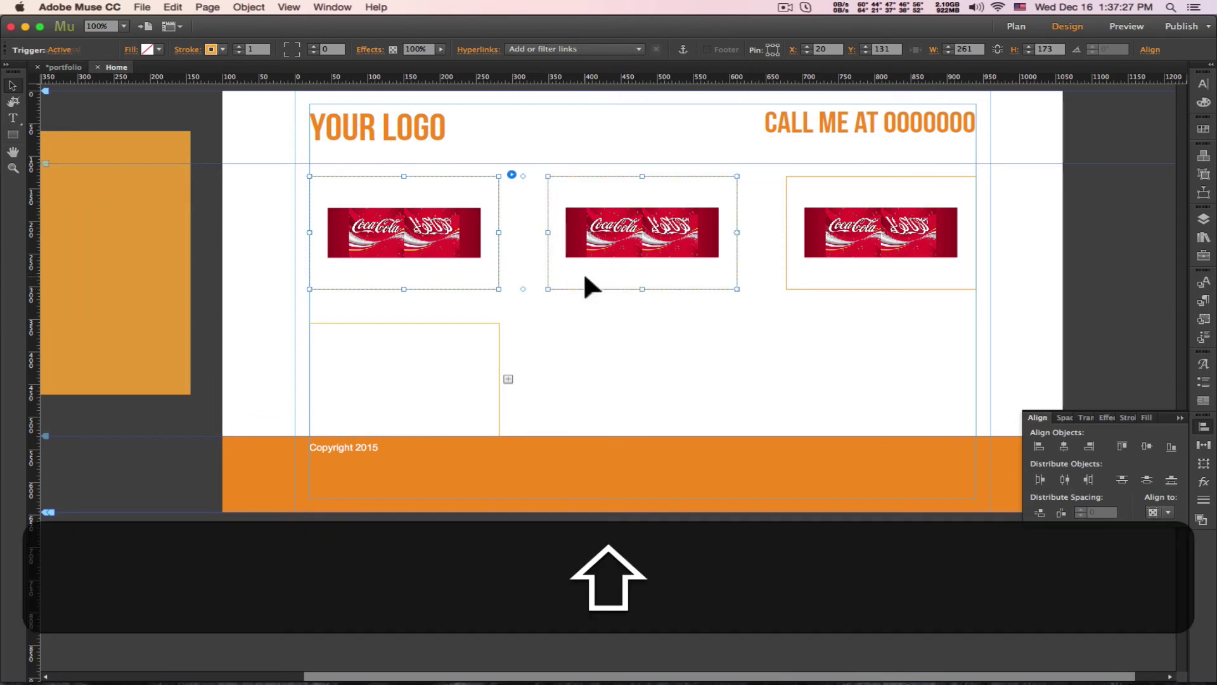
{"action": "left_click", "coordinate": [865, 272], "text": "shift"}
{"action": "left_click", "coordinate": [447, 349], "text": "shift"}
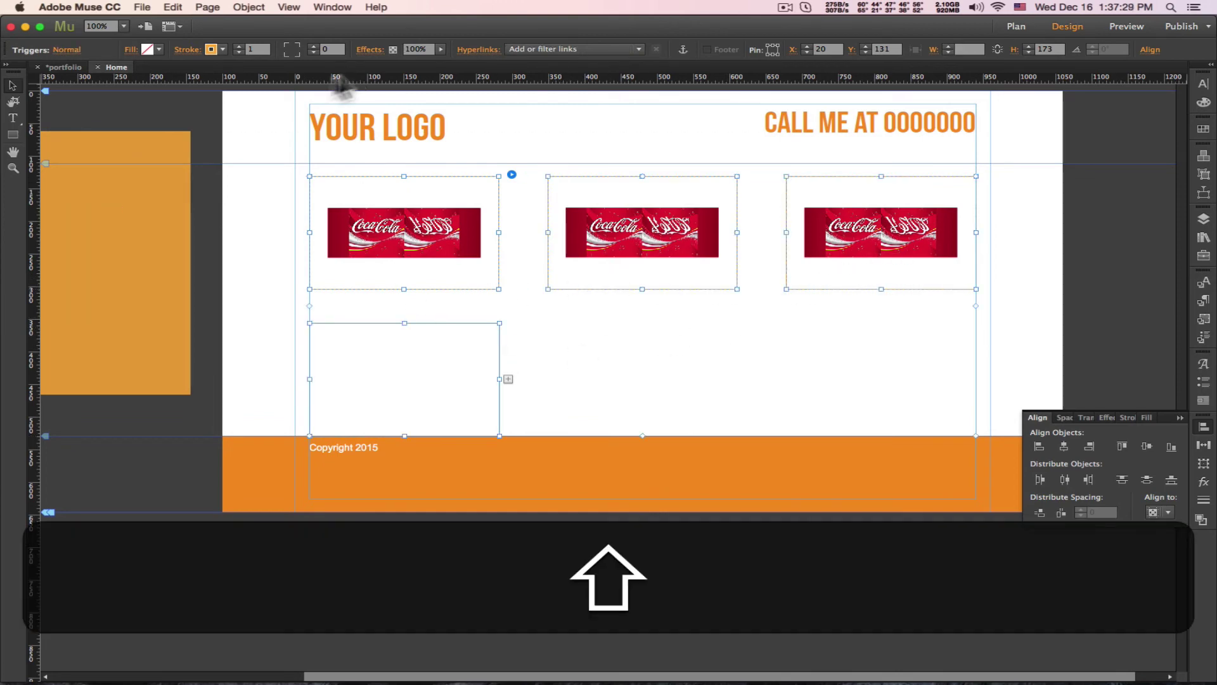
{"action": "left_click", "coordinate": [134, 50]}
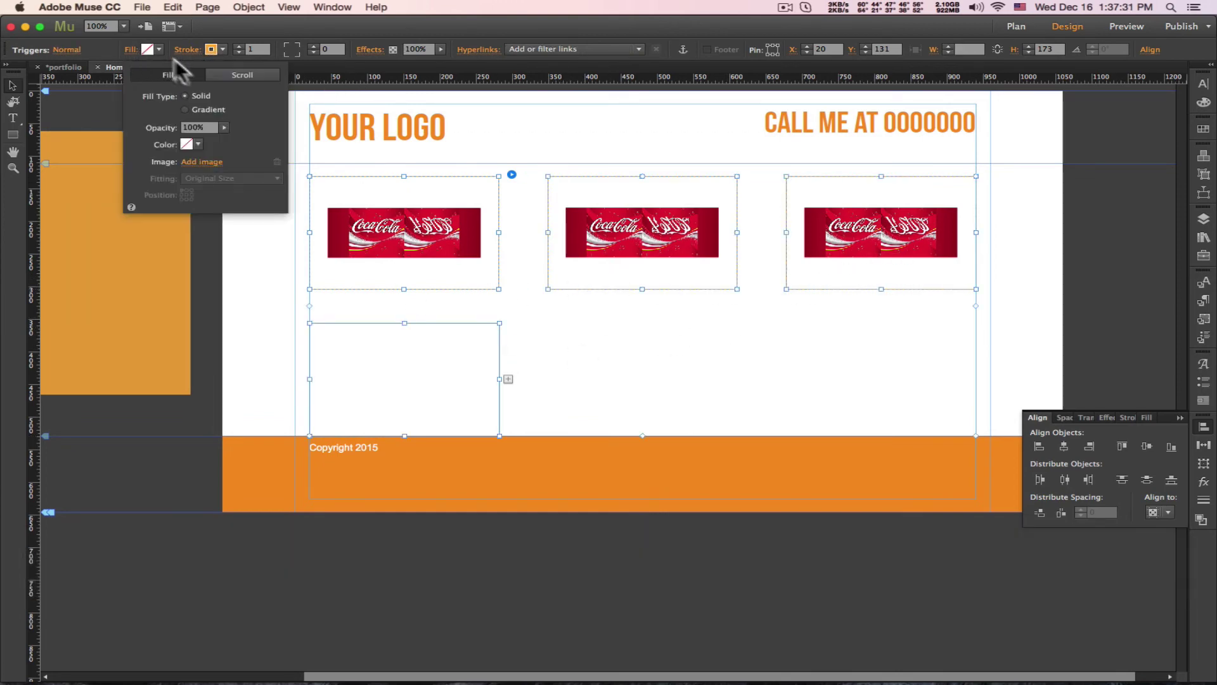
{"action": "left_click", "coordinate": [144, 50]}
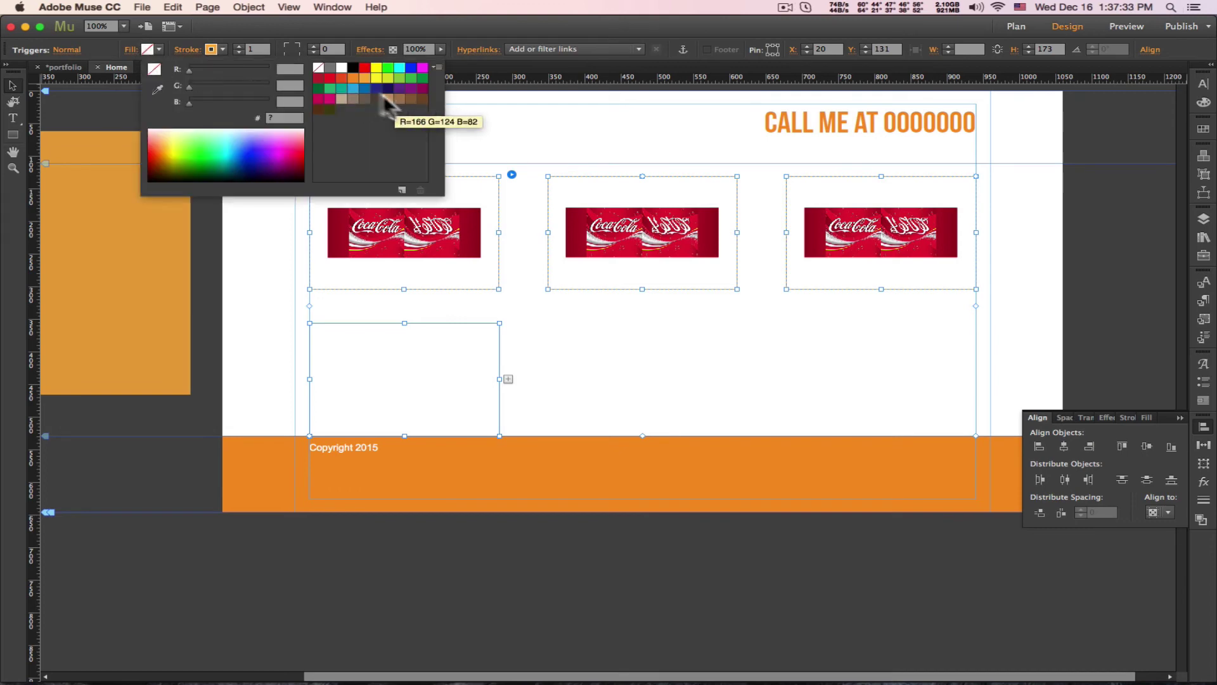
{"action": "left_click", "coordinate": [350, 76]}
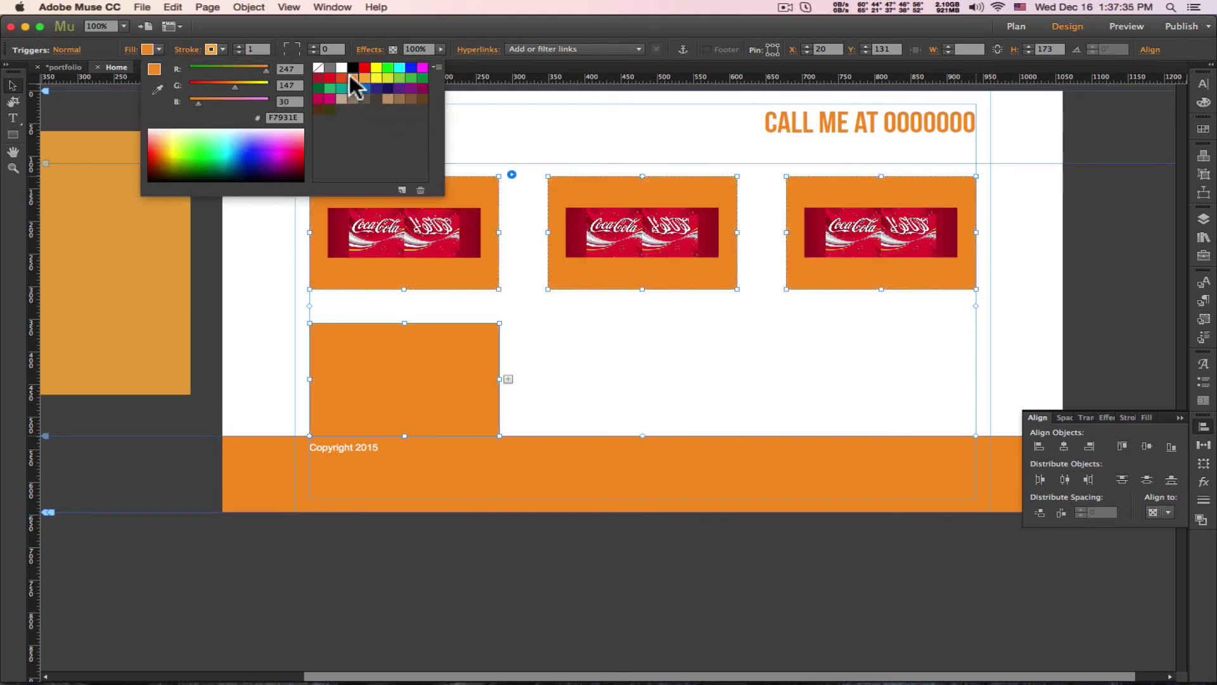
{"action": "left_click", "coordinate": [363, 76]}
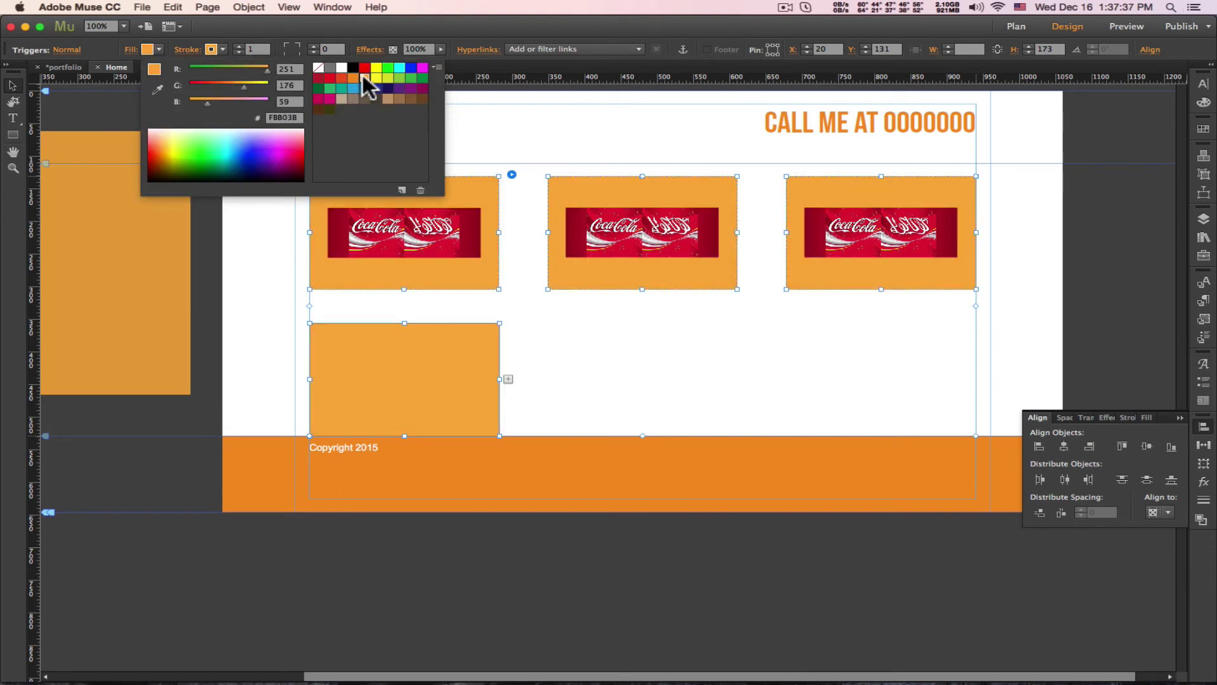
- Set the fill opacity of the four selected triggers to 80%
{"action": "left_click", "coordinate": [132, 50]}
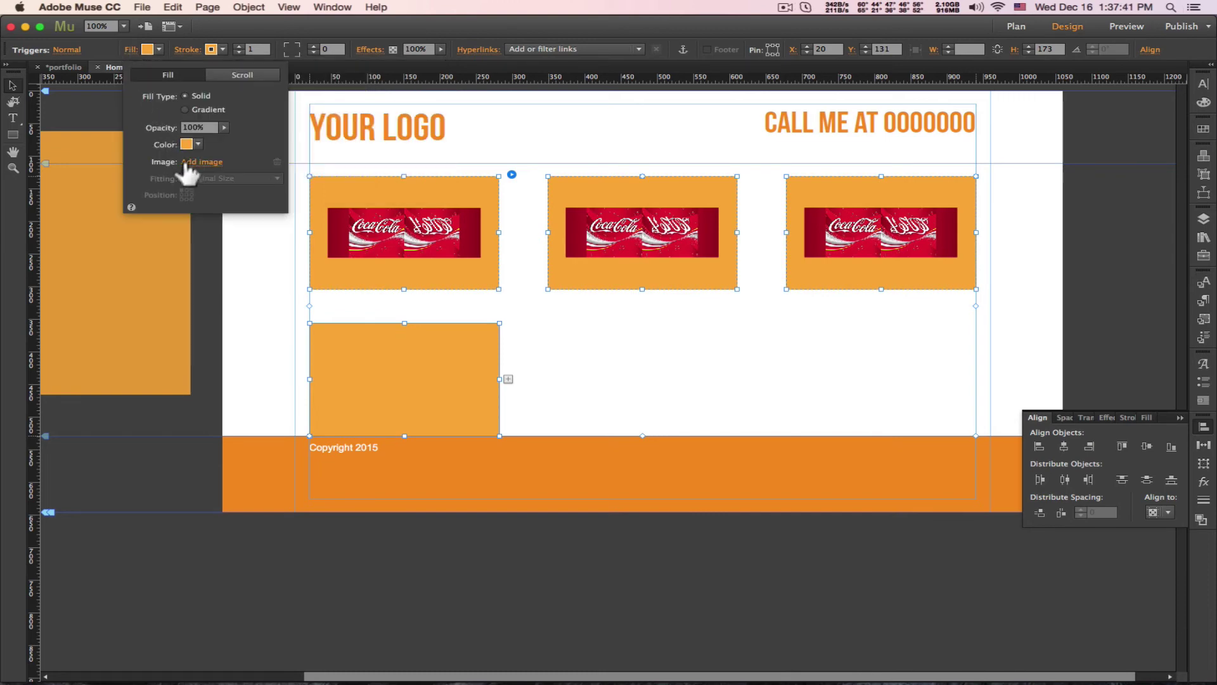
{"action": "left_click", "coordinate": [191, 128]}
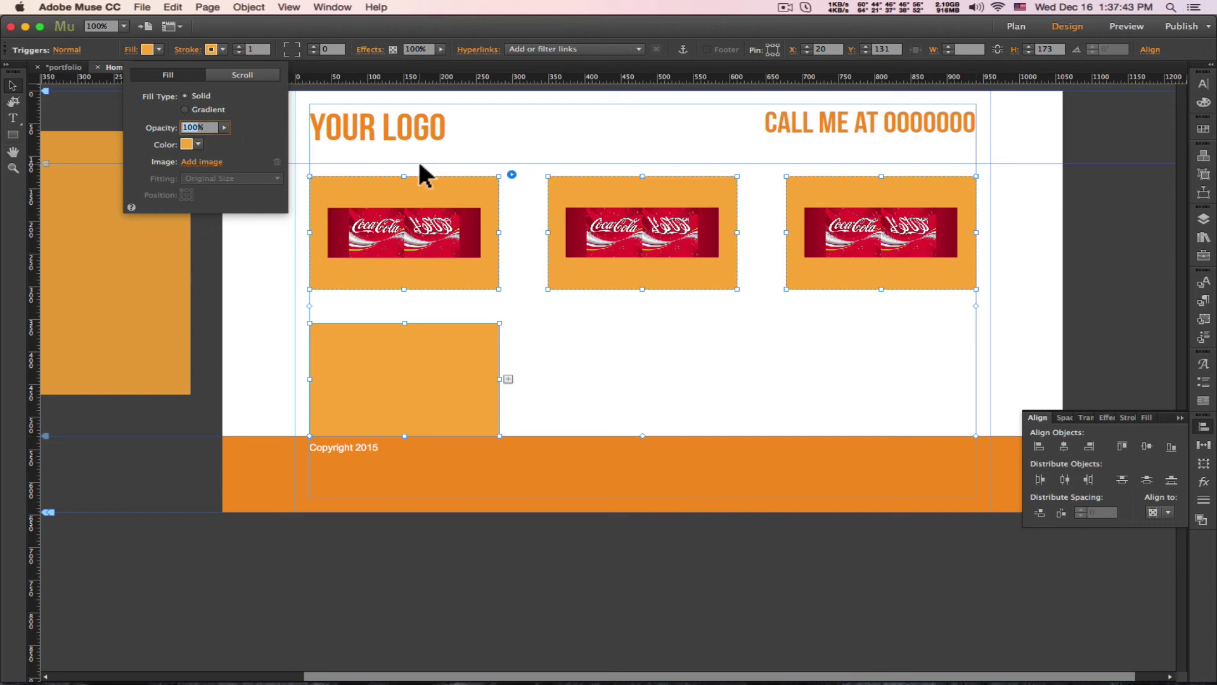
{"action": "type", "text": "80"}
{"action": "key", "text": "Return"}
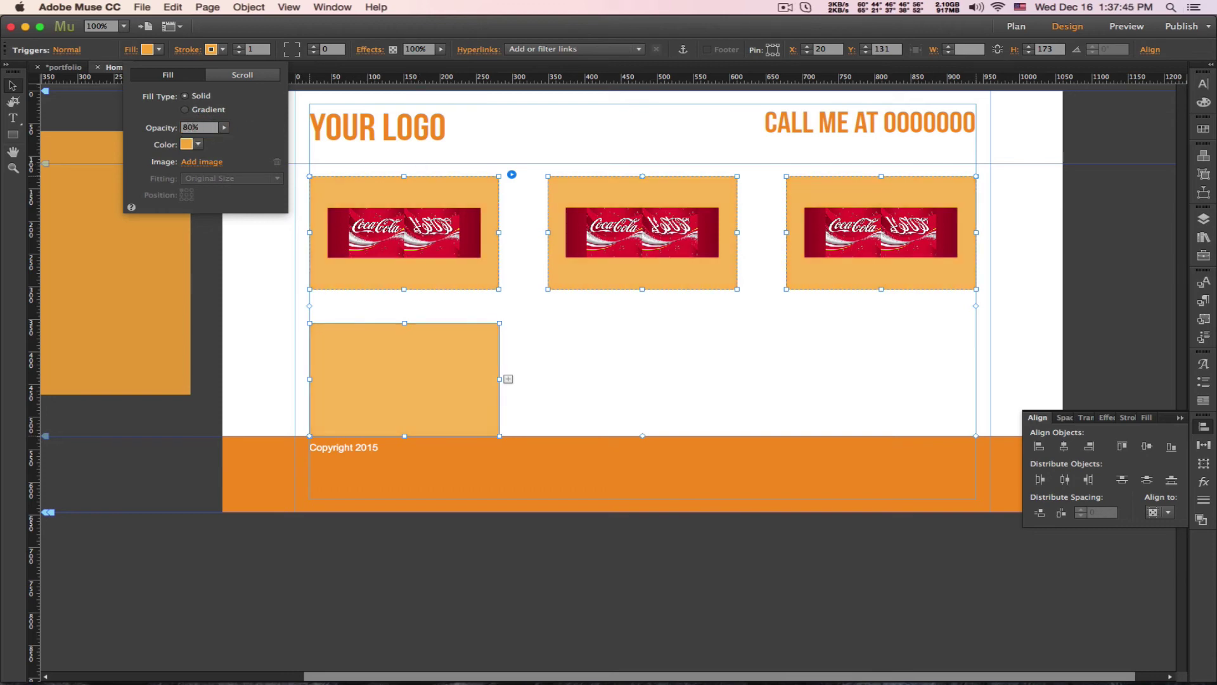
{"action": "left_click", "coordinate": [602, 371]}
{"action": "left_click", "coordinate": [558, 380]}
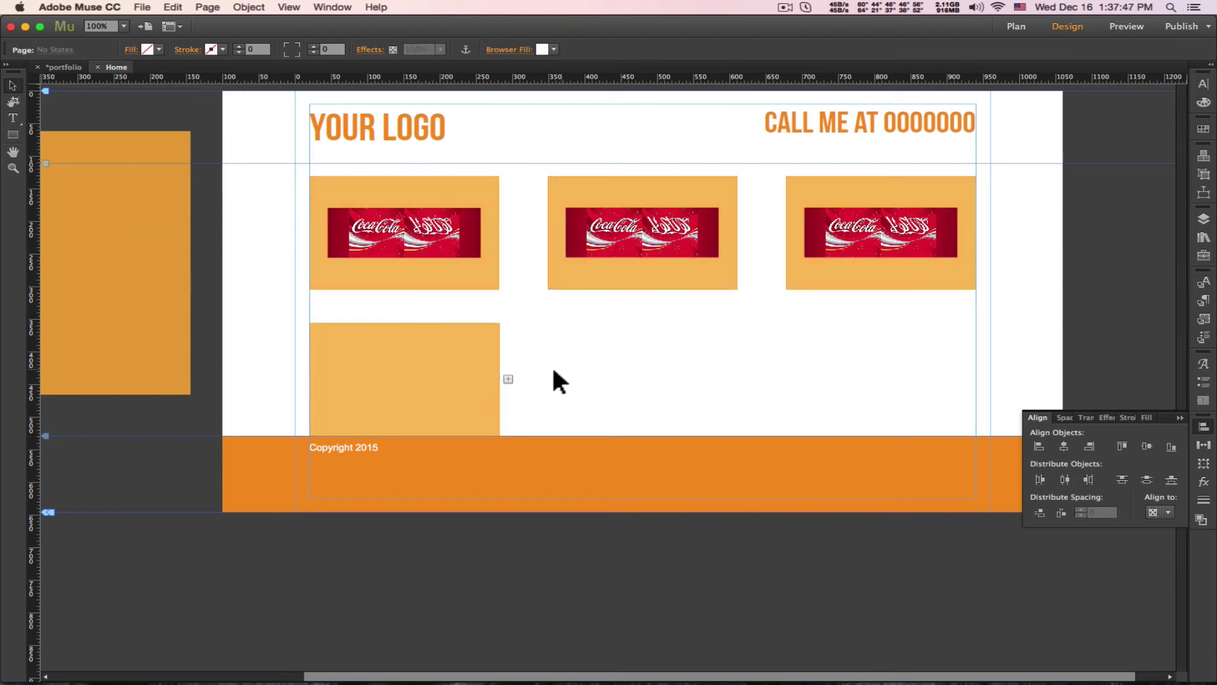
{"action": "left_click", "coordinate": [458, 366]}
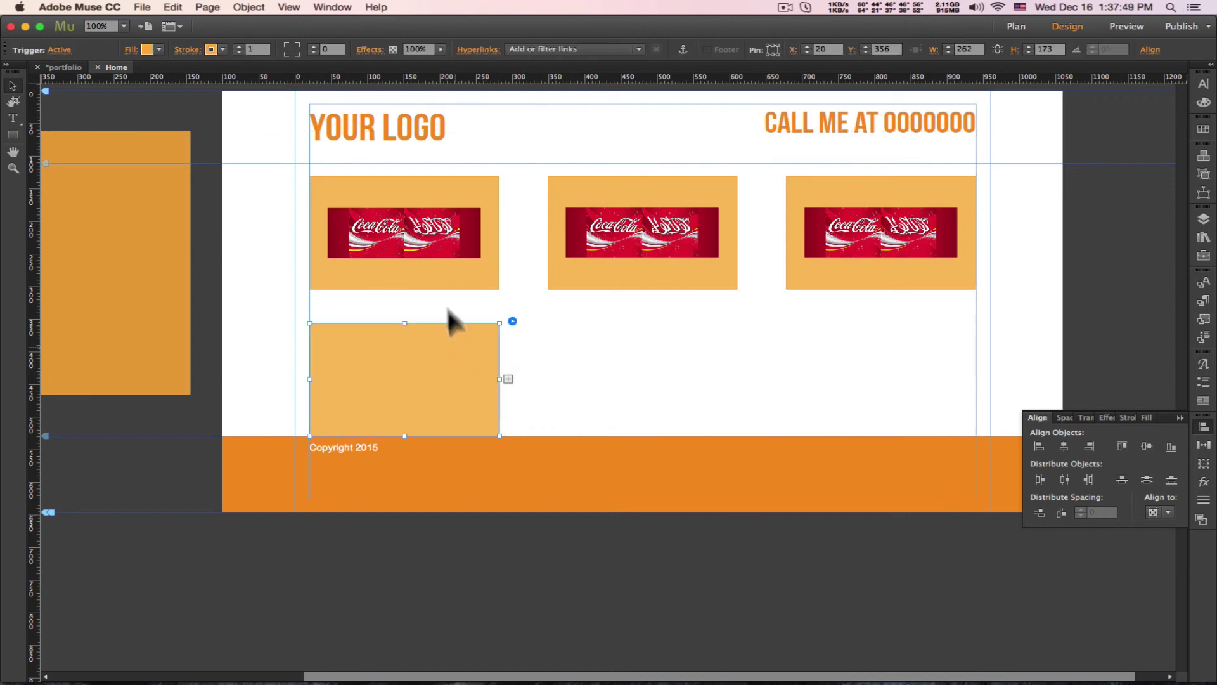
{"action": "left_click_drag", "start_coordinate": [448, 308], "coordinate": [674, 274]}
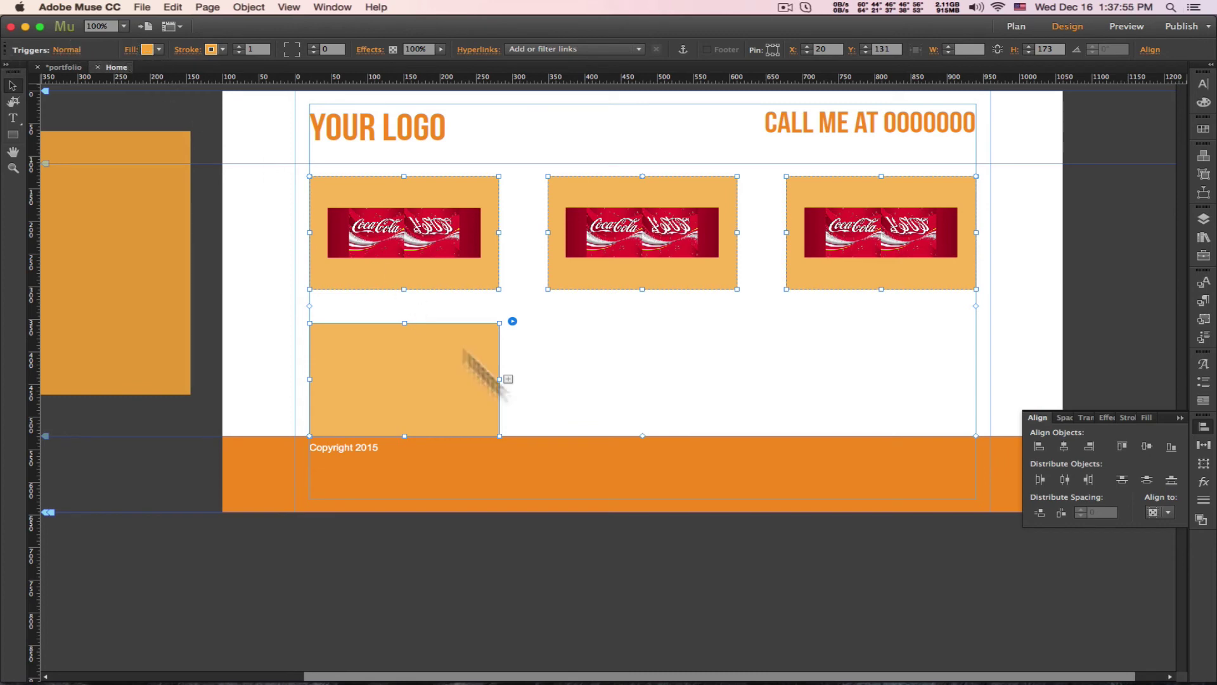
{"action": "left_click", "coordinate": [622, 381]}
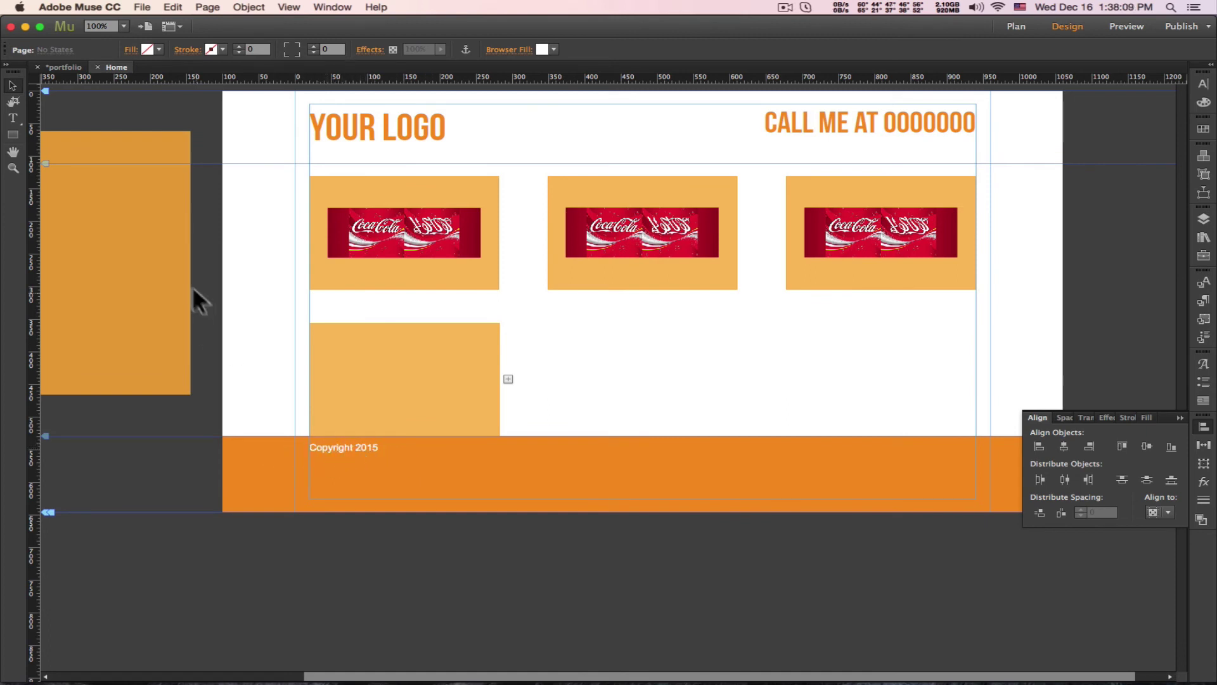
- On the A-Master page, raise the footer guide slightly above the orange footer bar, and return to the Home page
{"action": "left_click", "coordinate": [56, 65]}
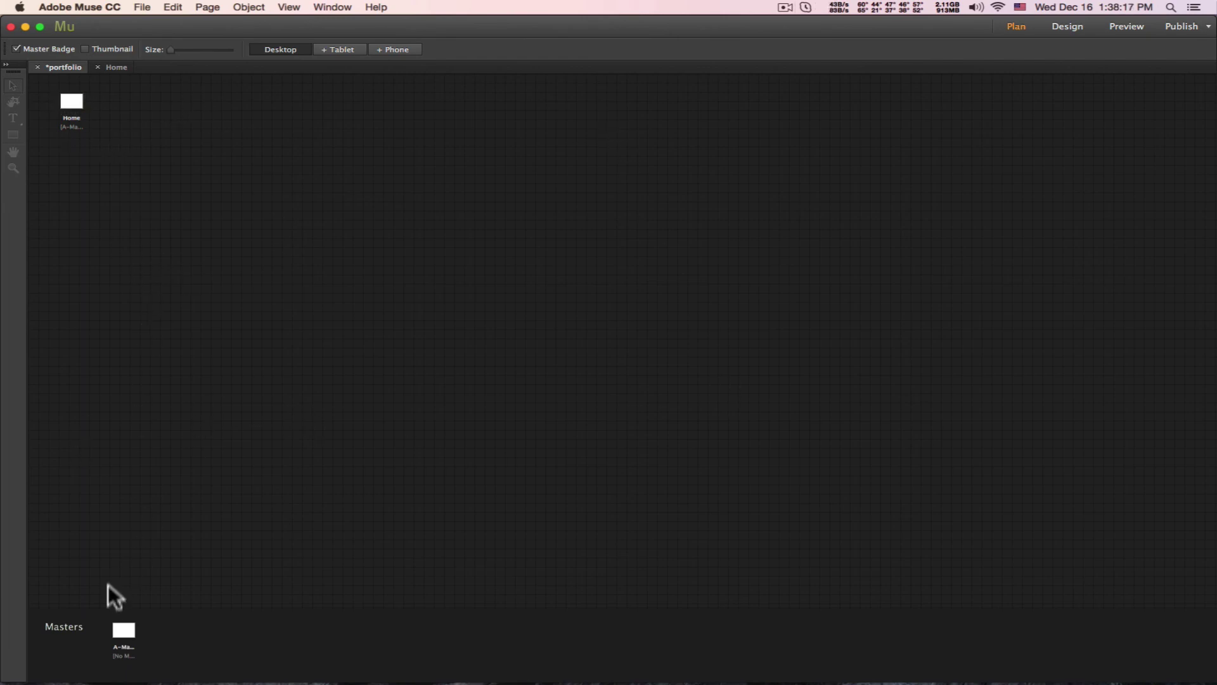
{"action": "double_click", "coordinate": [124, 633]}
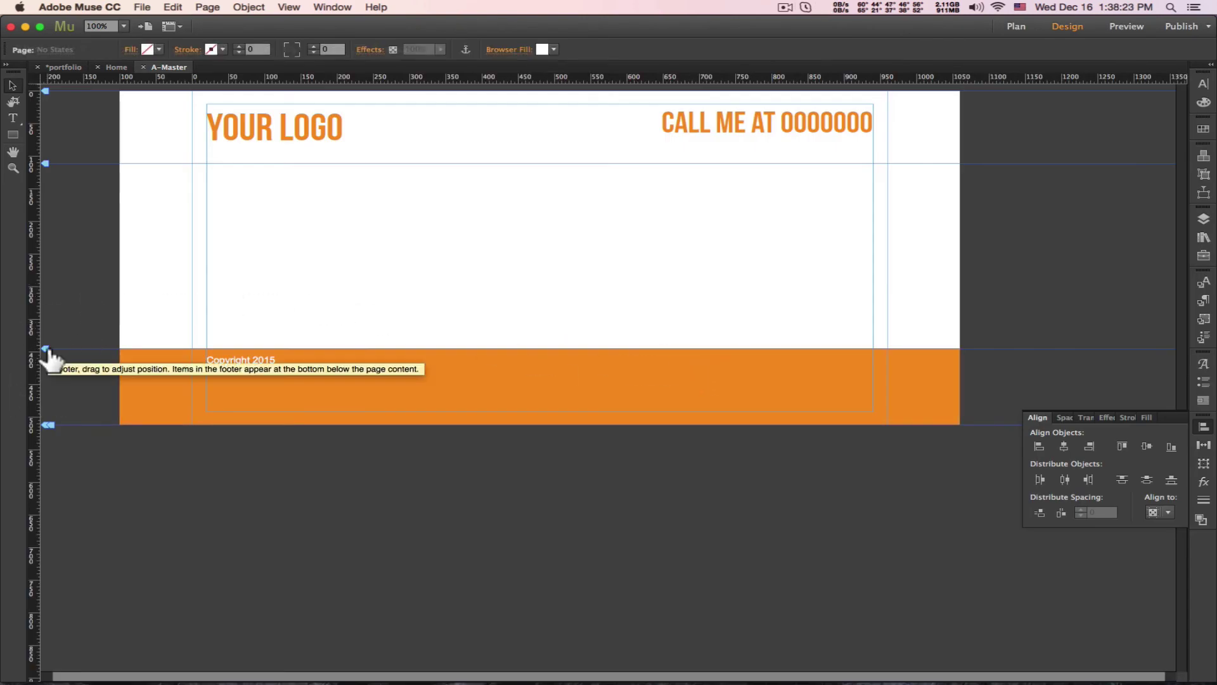
{"action": "left_click_drag", "start_coordinate": [46, 348], "coordinate": [50, 335]}
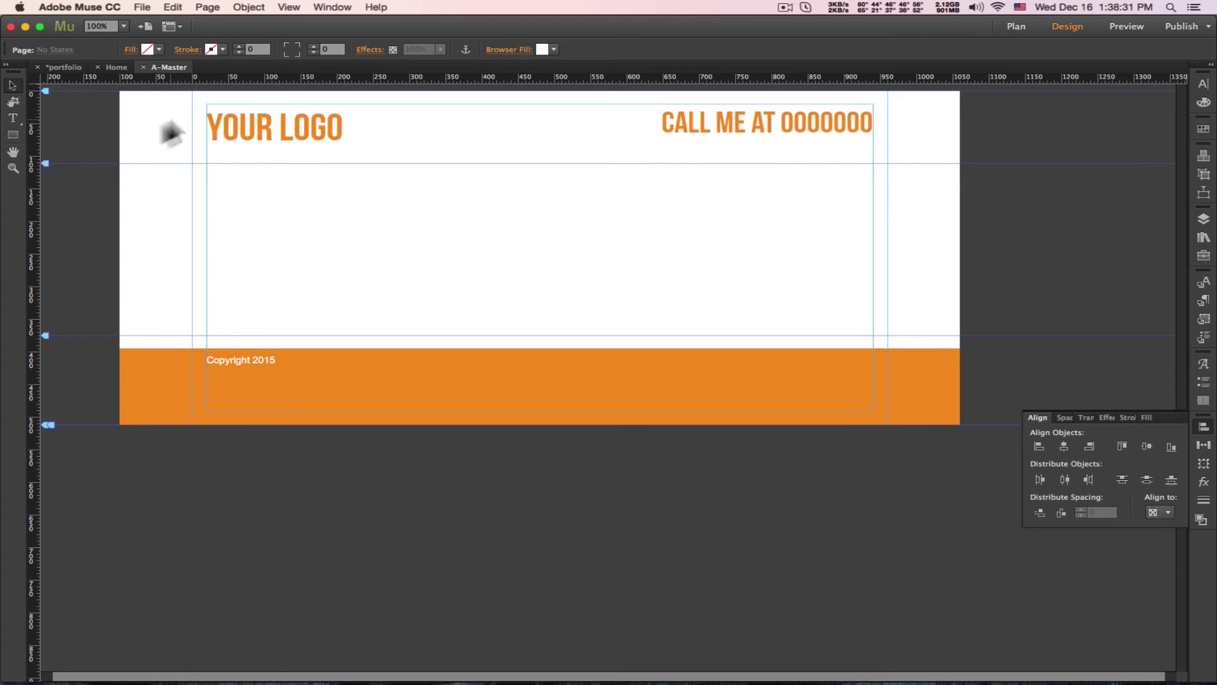
{"action": "left_click", "coordinate": [143, 68]}
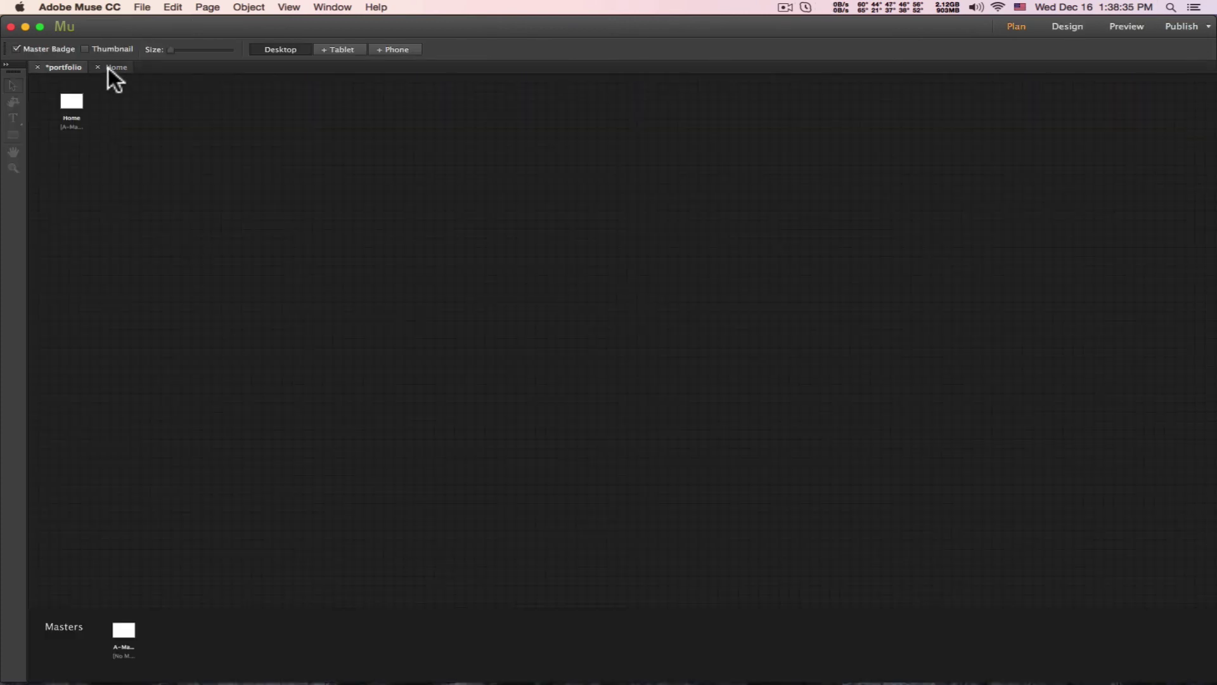
{"action": "left_click", "coordinate": [111, 67]}
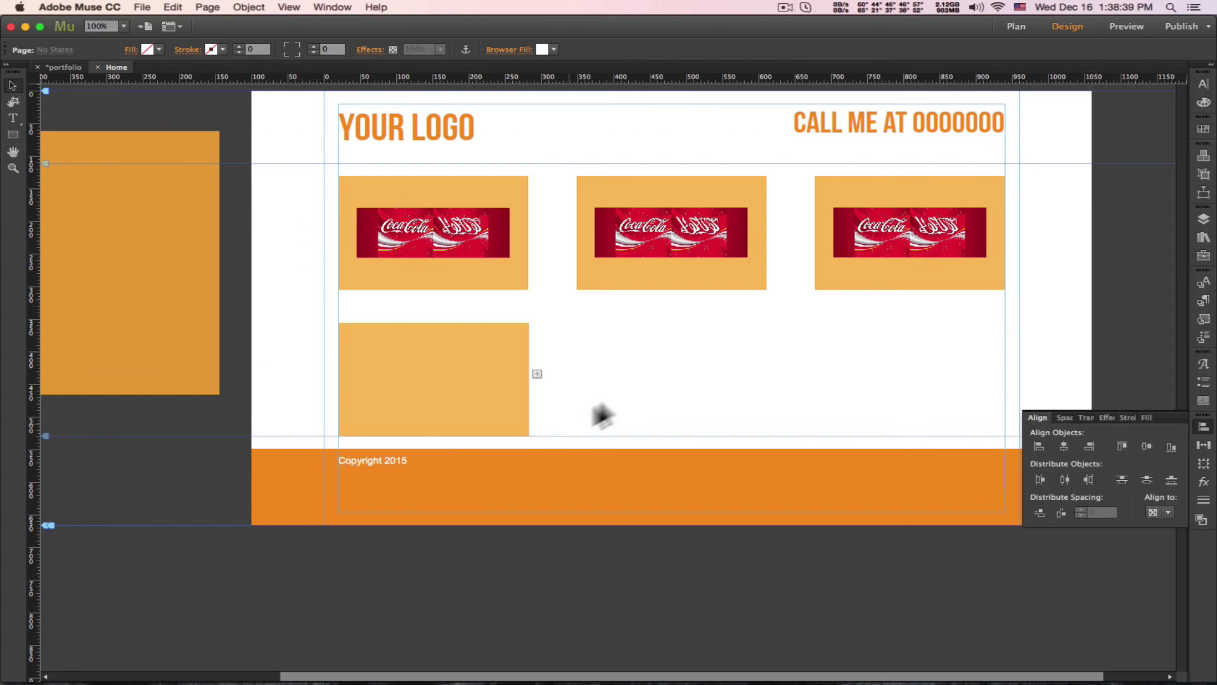
- Try moving the fourth trigger down to Y 579 to test the footer's spacing, and undo the move
{"action": "scroll", "coordinate": [587, 383], "scroll_direction": "right", "scroll_amount": 3}
{"action": "left_click", "coordinate": [411, 381]}
{"action": "left_click", "coordinate": [361, 362]}
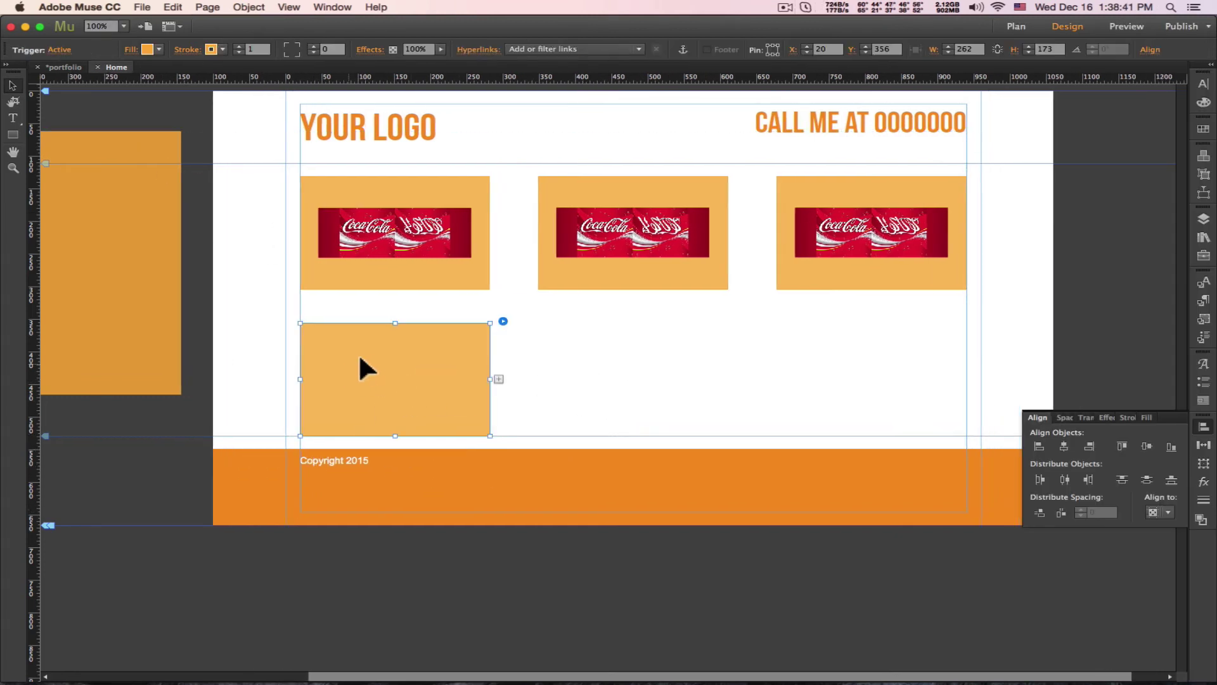
{"action": "left_click_drag", "start_coordinate": [372, 387], "coordinate": [346, 495]}
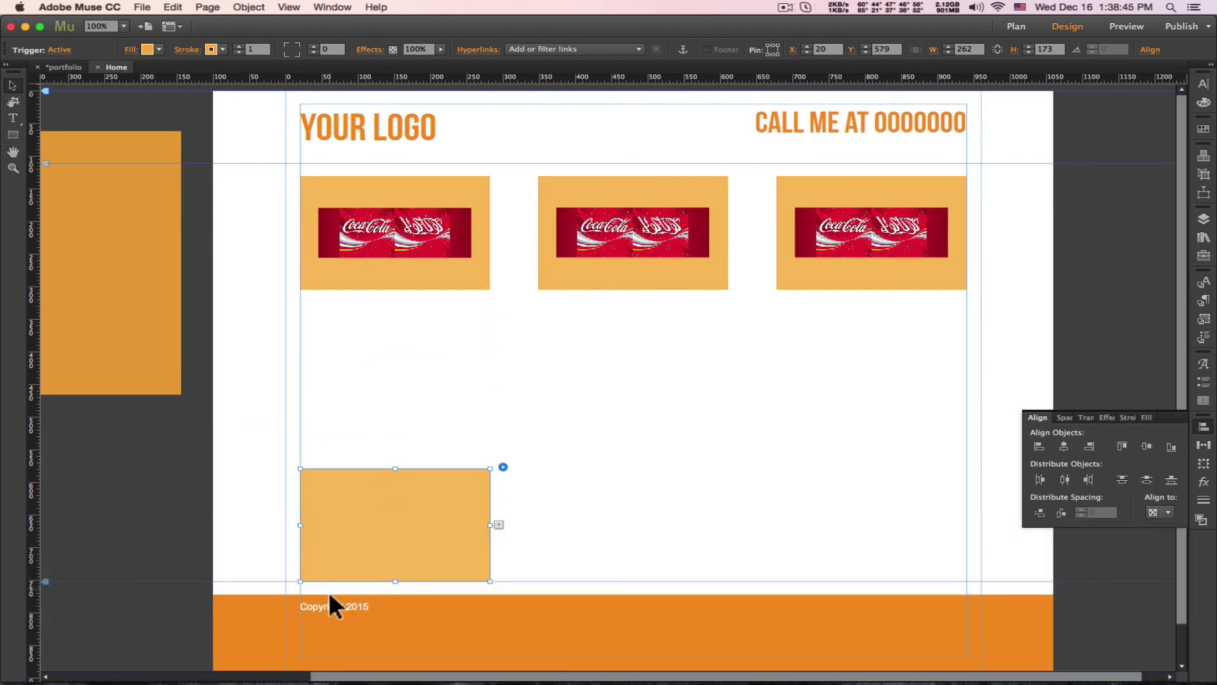
{"action": "key", "text": "super+z"}
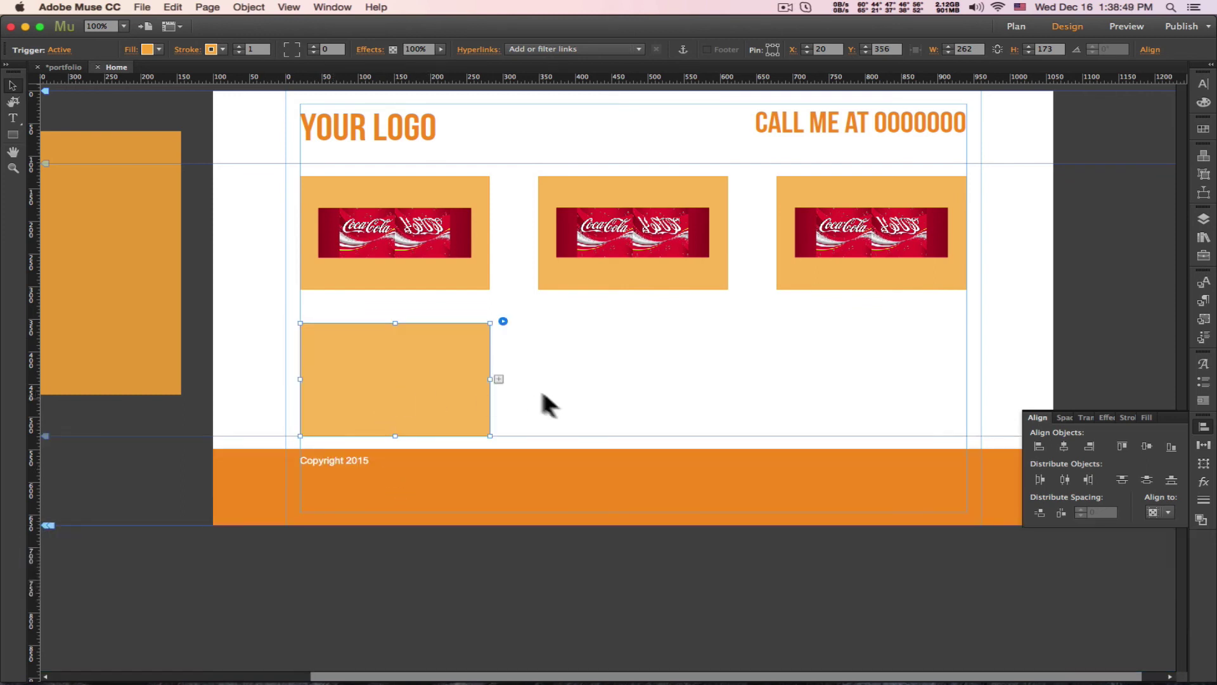
- Add fifth and sixth triggers beside the fourth, aligning them under the second and third at X 348 and X 678, Y 356
{"action": "left_click", "coordinate": [499, 378]}
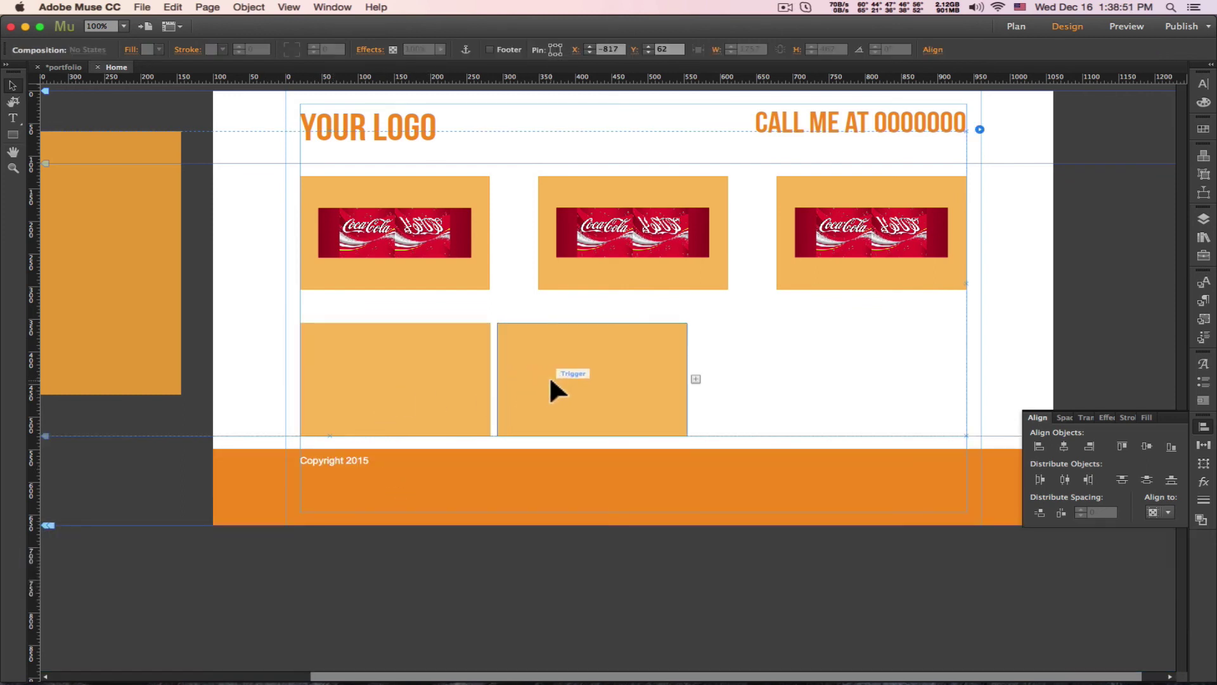
{"action": "left_click_drag", "start_coordinate": [560, 373], "coordinate": [610, 373]}
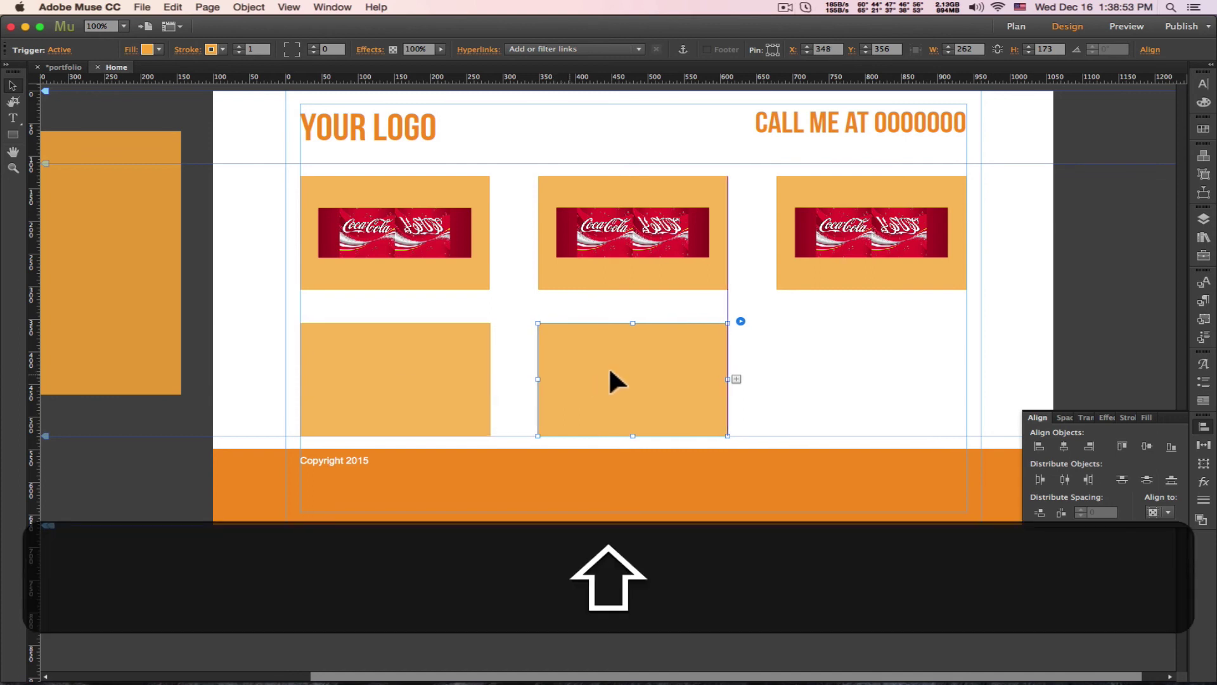
{"action": "left_click", "coordinate": [736, 378]}
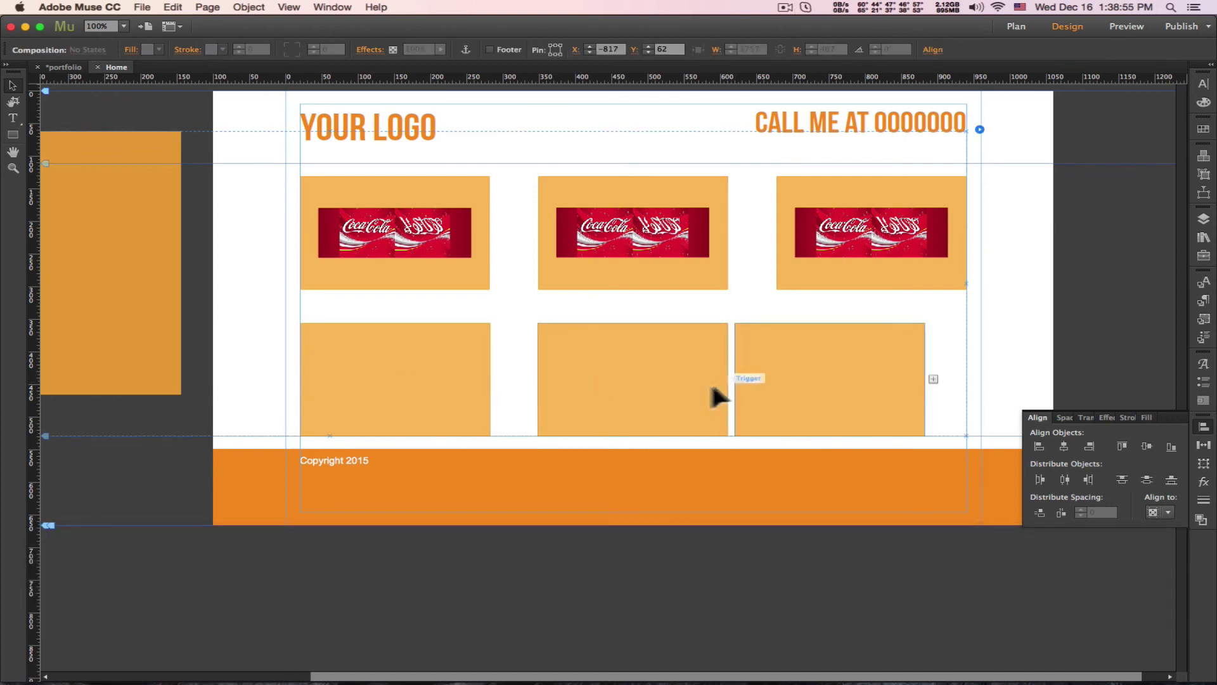
{"action": "left_click_drag", "start_coordinate": [773, 369], "coordinate": [831, 357]}
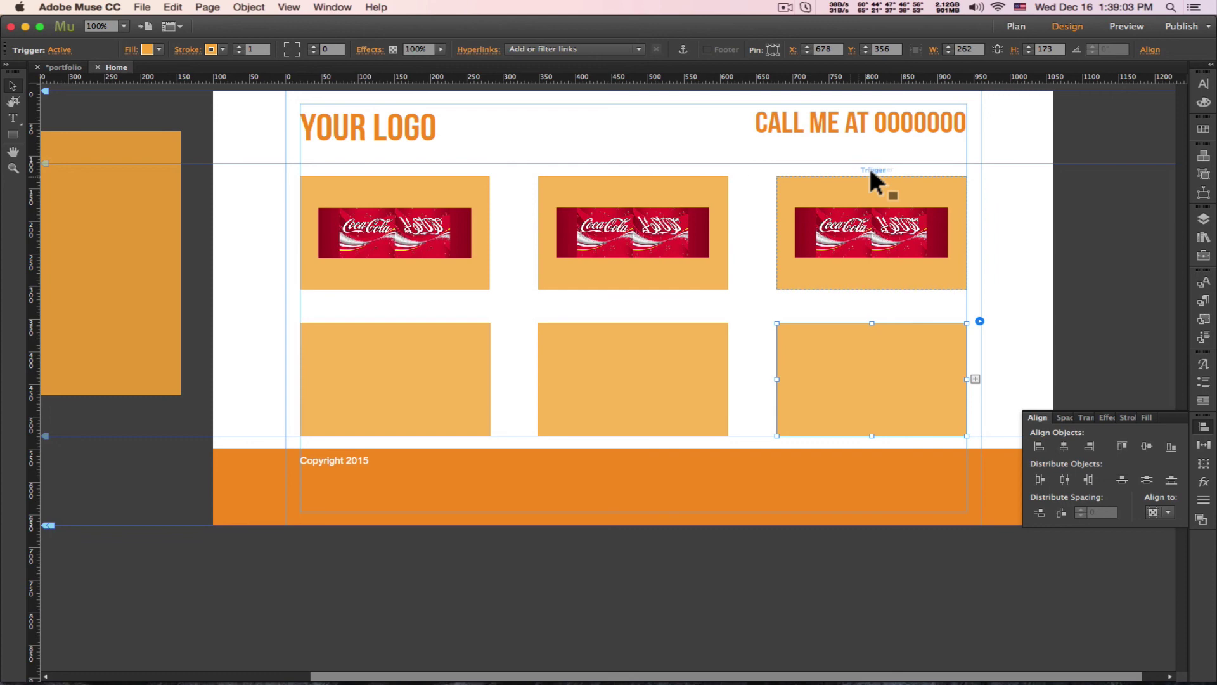
{"action": "left_click", "coordinate": [831, 117]}
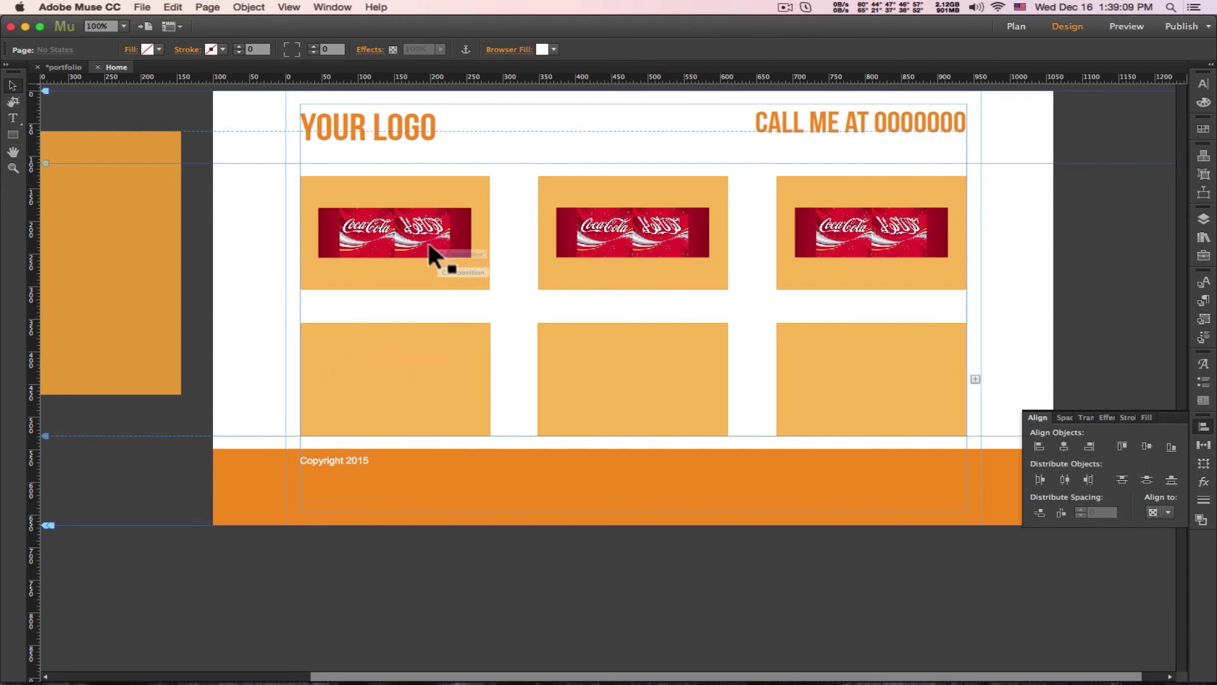
- Copy the Coca-Cola thumbnail from the first trigger and paste it into each of the three second-row triggers
{"action": "left_click", "coordinate": [372, 244]}
{"action": "left_click", "coordinate": [385, 245]}
{"action": "left_click", "coordinate": [386, 246]}
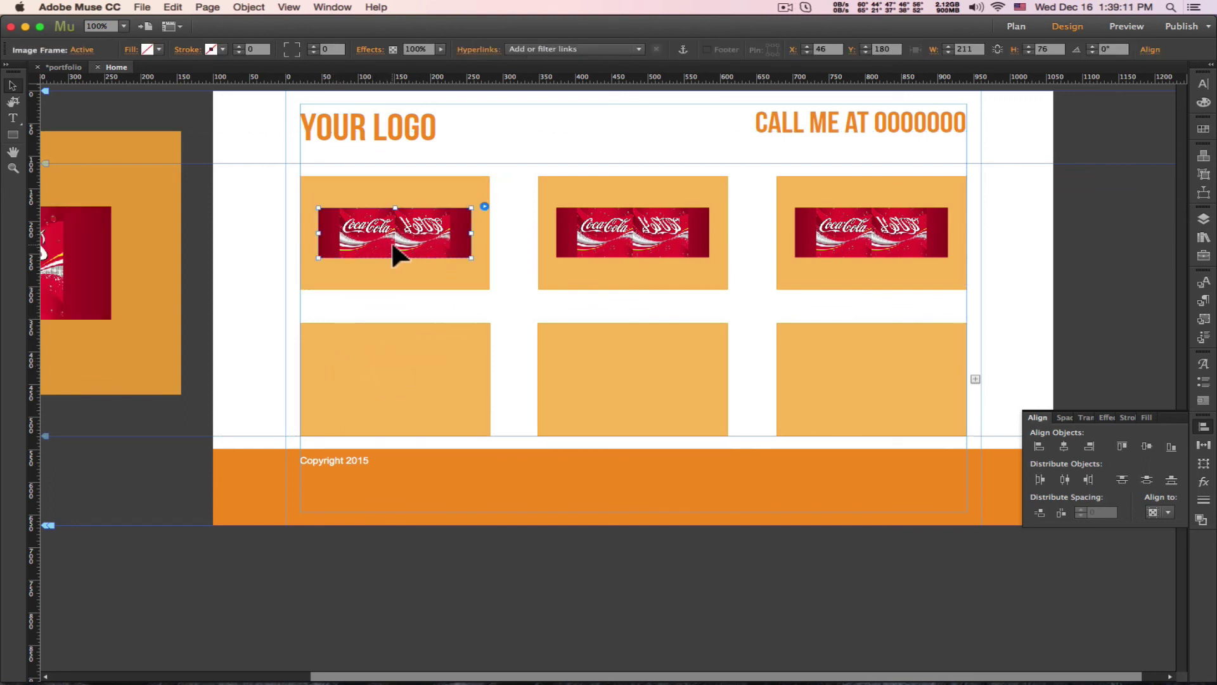
{"action": "key", "text": "super+c"}
{"action": "left_click", "coordinate": [388, 378]}
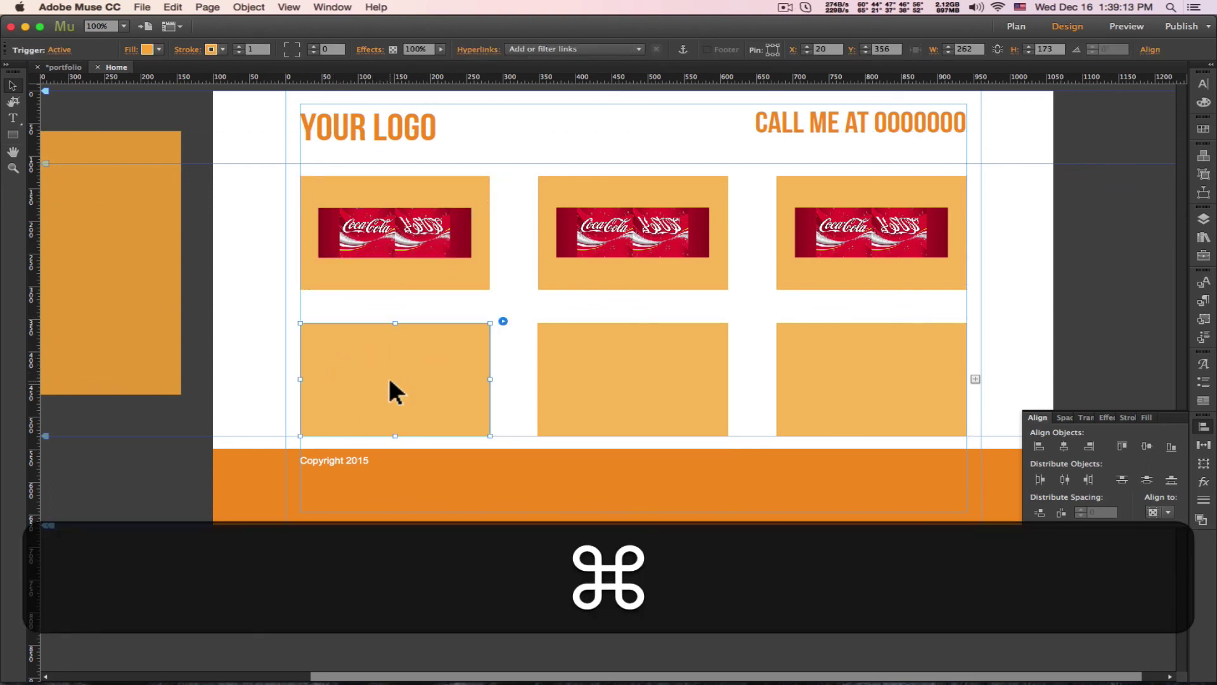
{"action": "key", "text": "super+v"}
{"action": "left_click", "coordinate": [682, 371]}
{"action": "key", "text": "super+v"}
{"action": "left_click", "coordinate": [850, 377]}
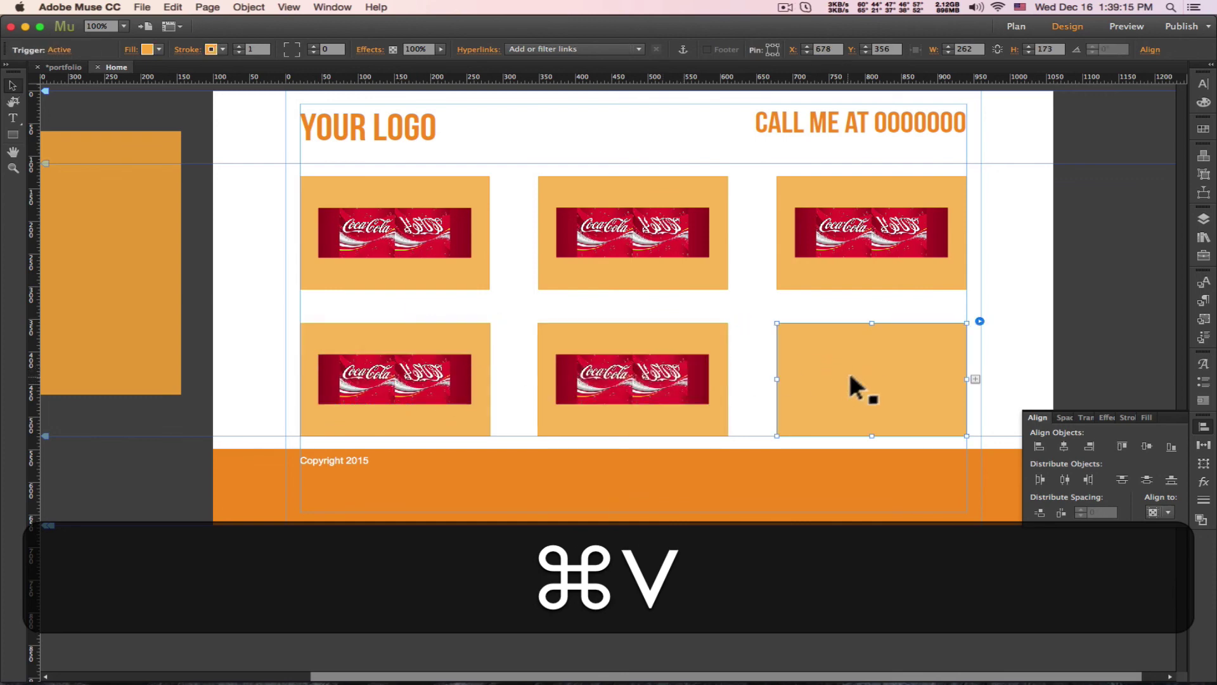
{"action": "key", "text": "super+v"}
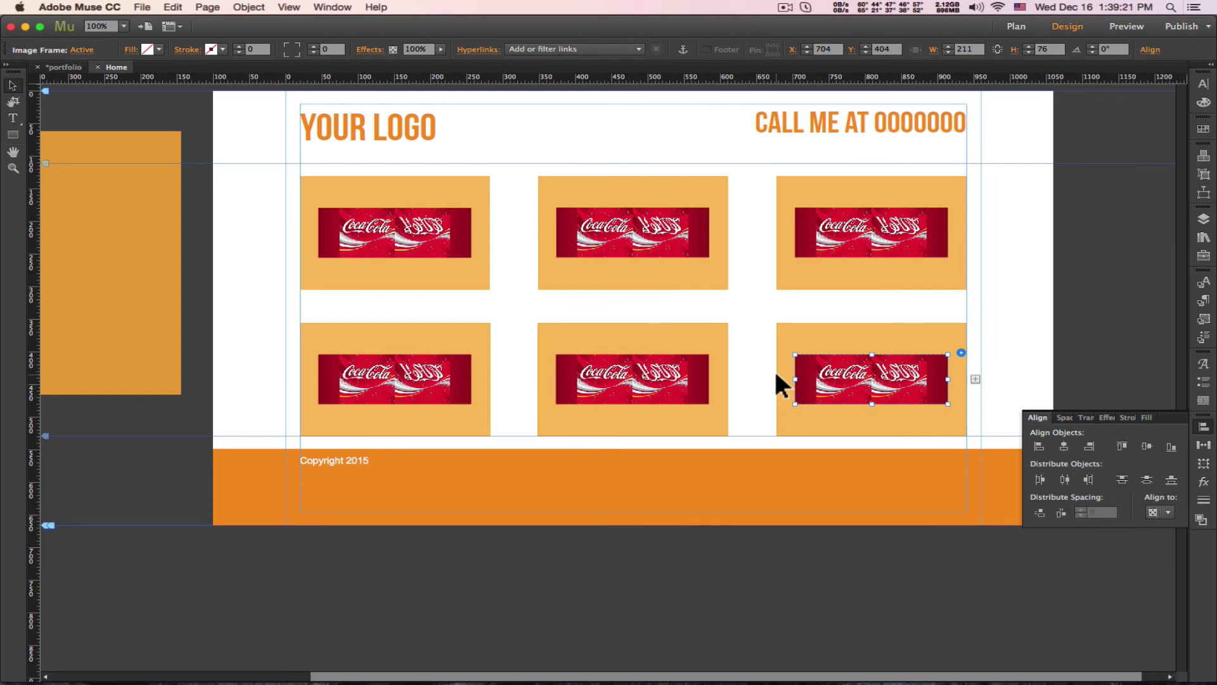
- Copy the large Coca-Cola image from the first trigger's target and paste it into the second and third triggers' targets
{"action": "left_click", "coordinate": [419, 219]}
{"action": "left_click", "coordinate": [399, 239]}
{"action": "scroll", "coordinate": [456, 258], "scroll_direction": "left", "scroll_amount": 10}
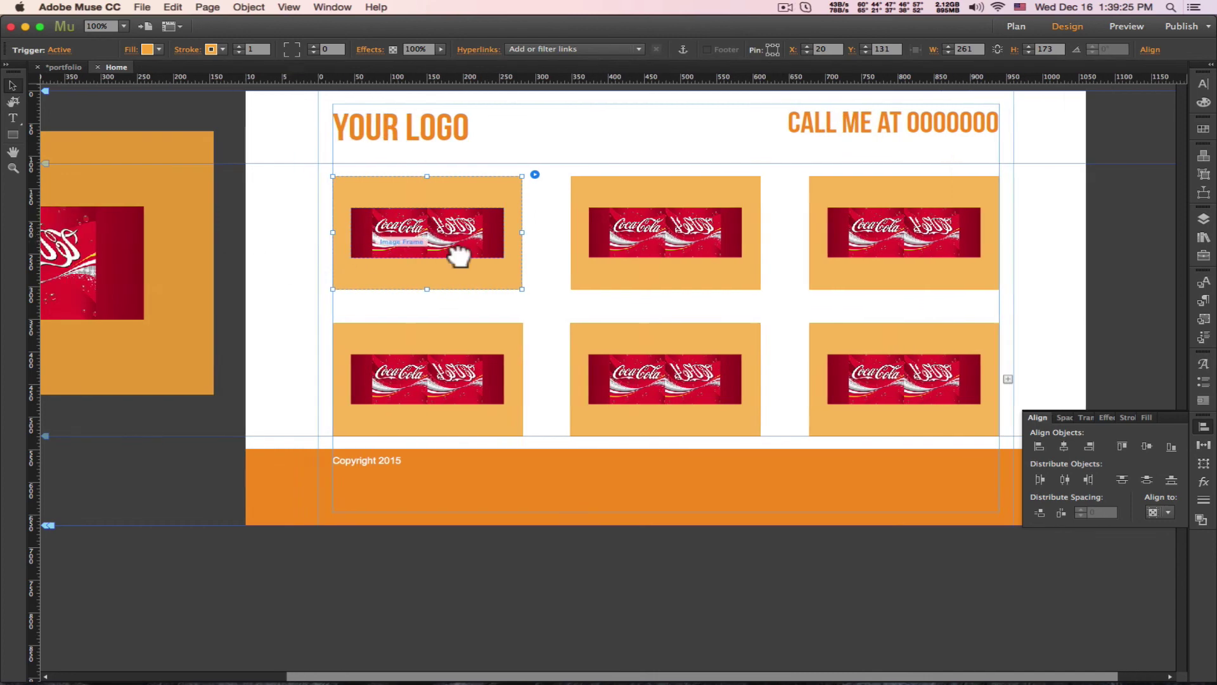
{"action": "left_click", "coordinate": [325, 311]}
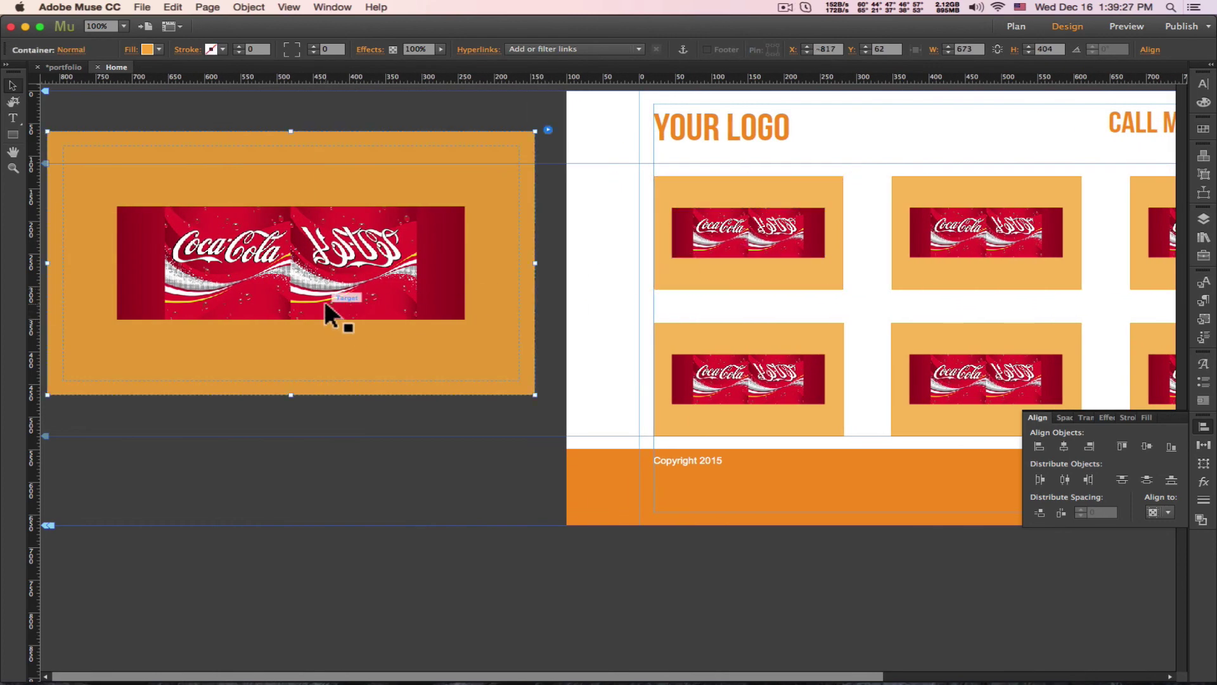
{"action": "left_click", "coordinate": [353, 284]}
{"action": "left_click", "coordinate": [353, 283]}
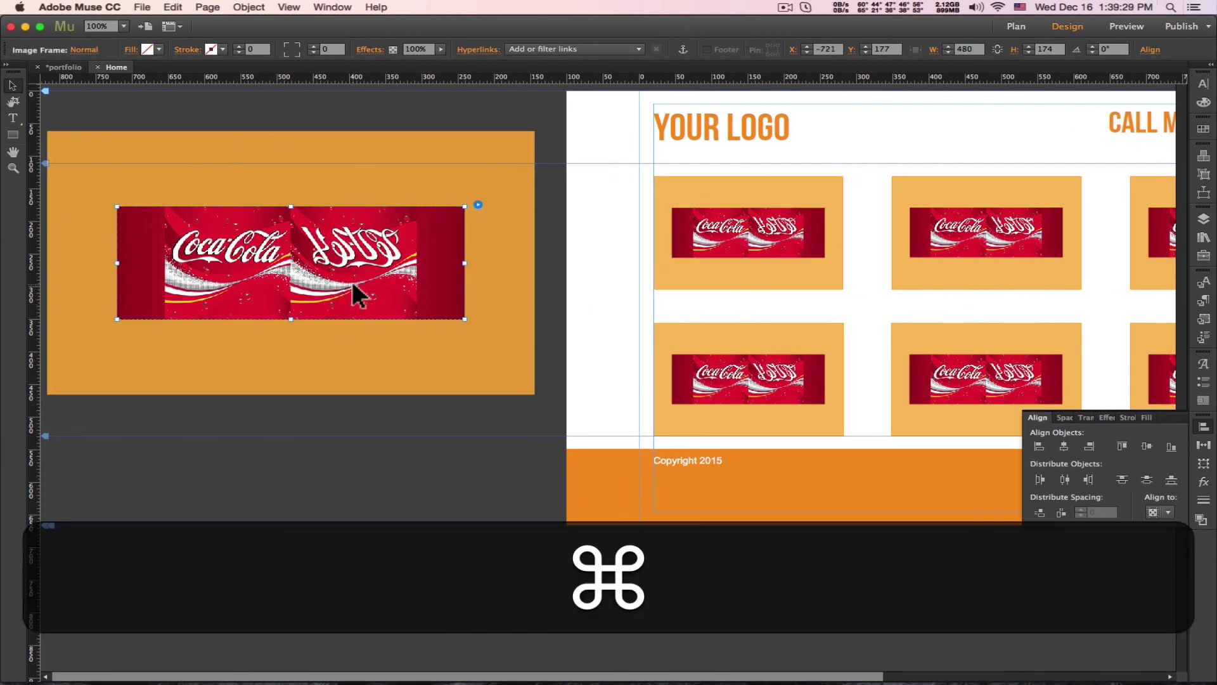
{"action": "key", "text": "super+c"}
{"action": "left_click", "coordinate": [945, 236]}
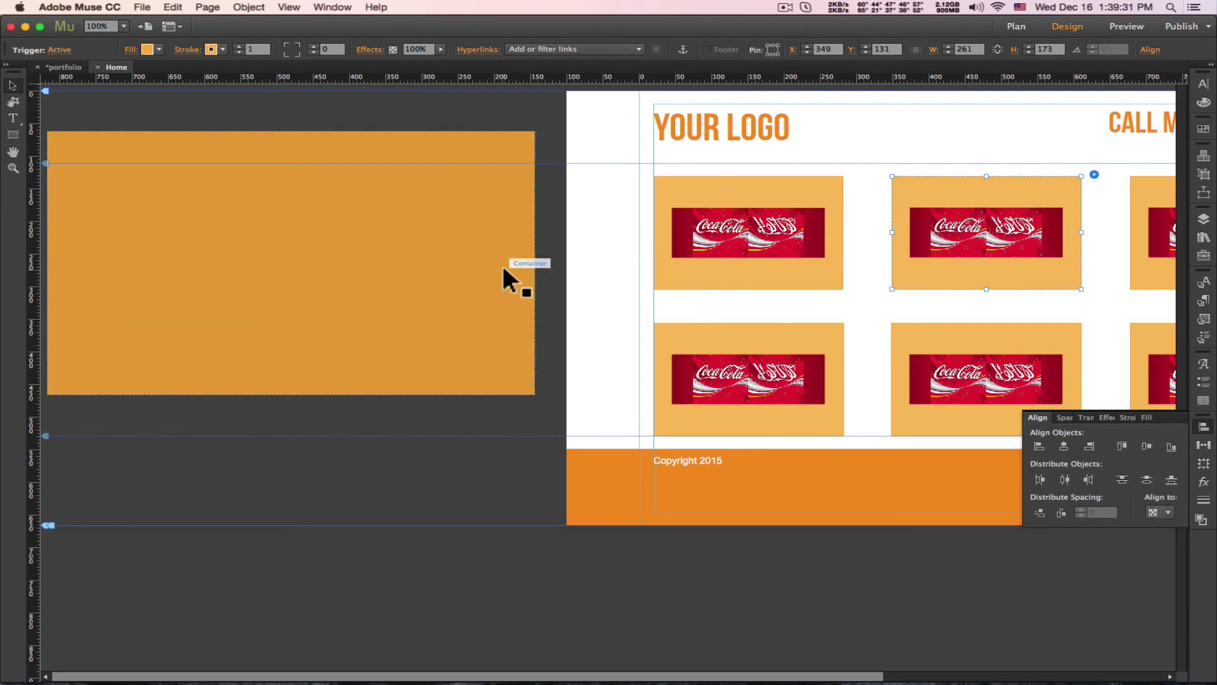
{"action": "left_click", "coordinate": [444, 271]}
{"action": "key", "text": "super+v"}
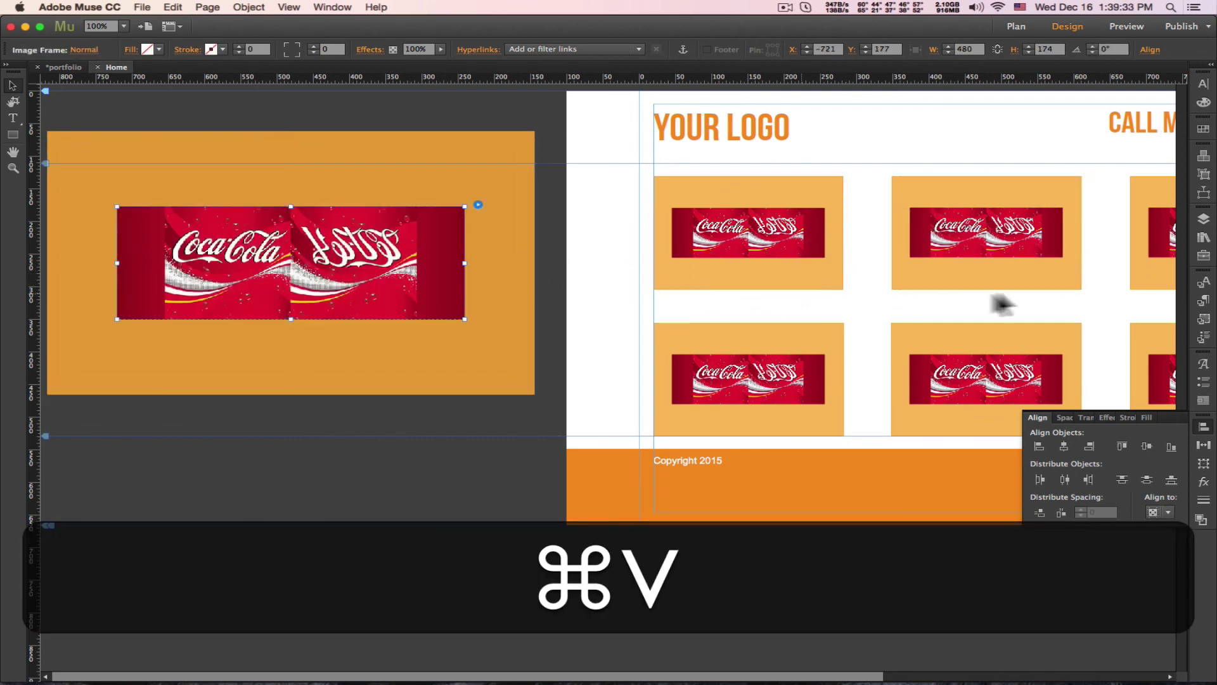
{"action": "left_click", "coordinate": [1155, 244]}
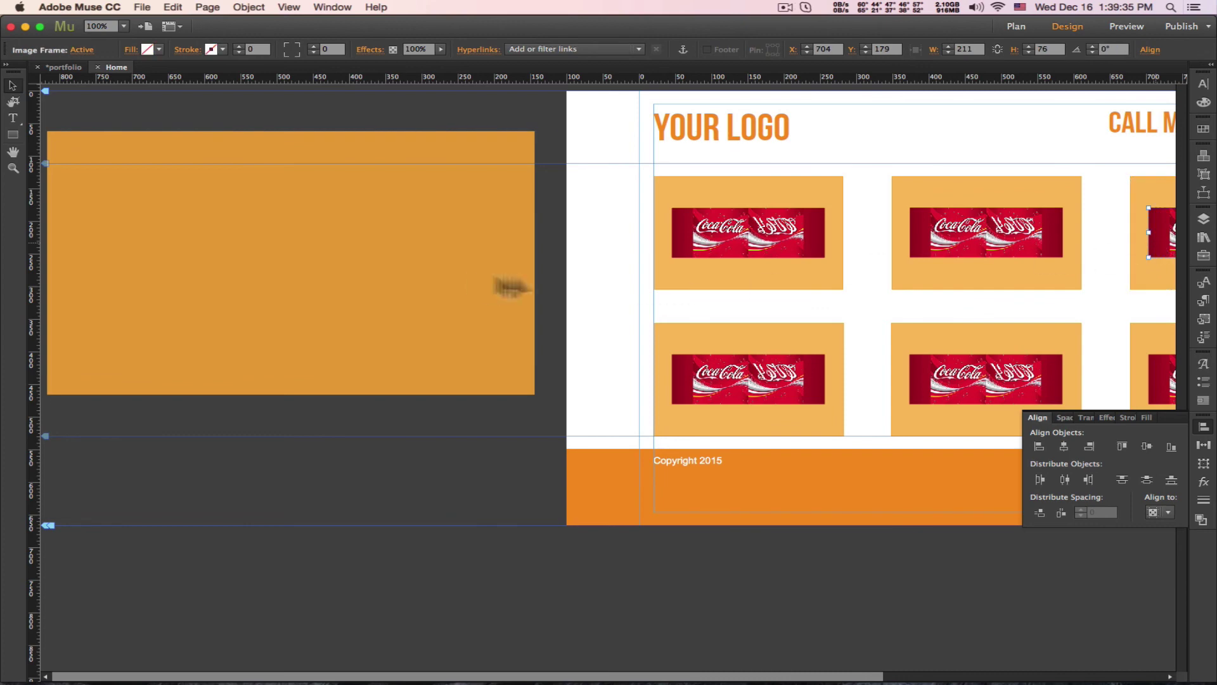
{"action": "left_click", "coordinate": [427, 280]}
{"action": "key", "text": "super+v"}
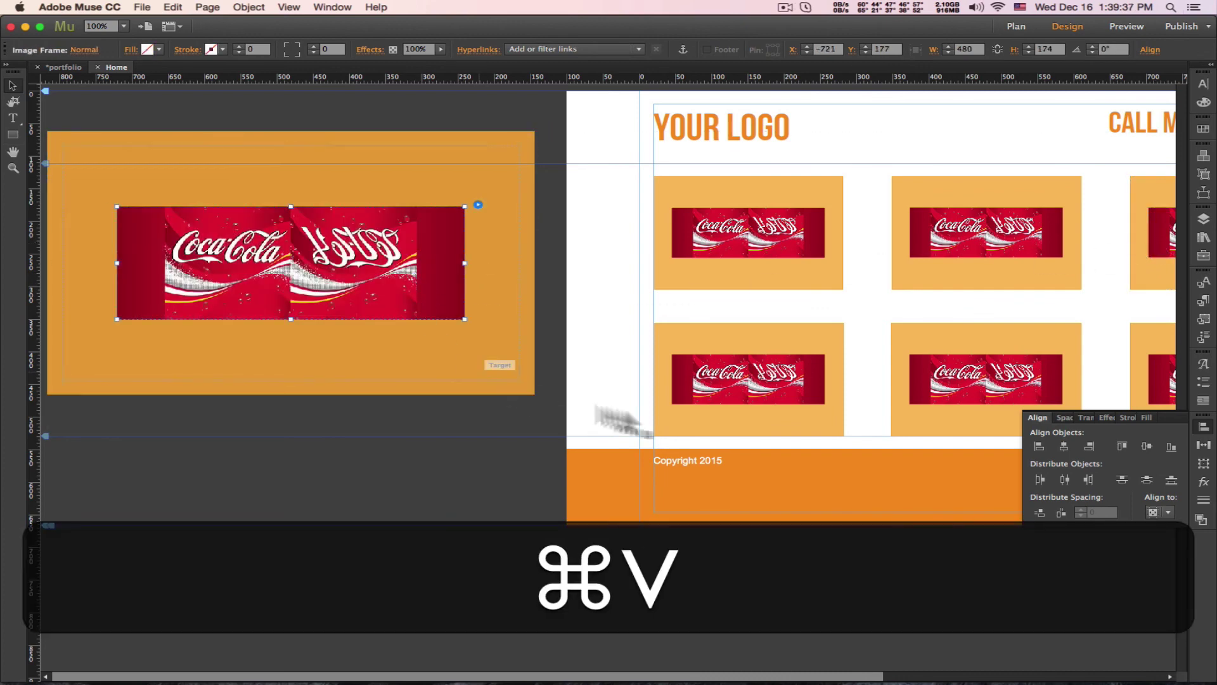
- Paste the large Coca-Cola image into the lightbox targets of the fourth and fifth triggers
{"action": "left_click", "coordinate": [761, 393]}
{"action": "left_click", "coordinate": [403, 303]}
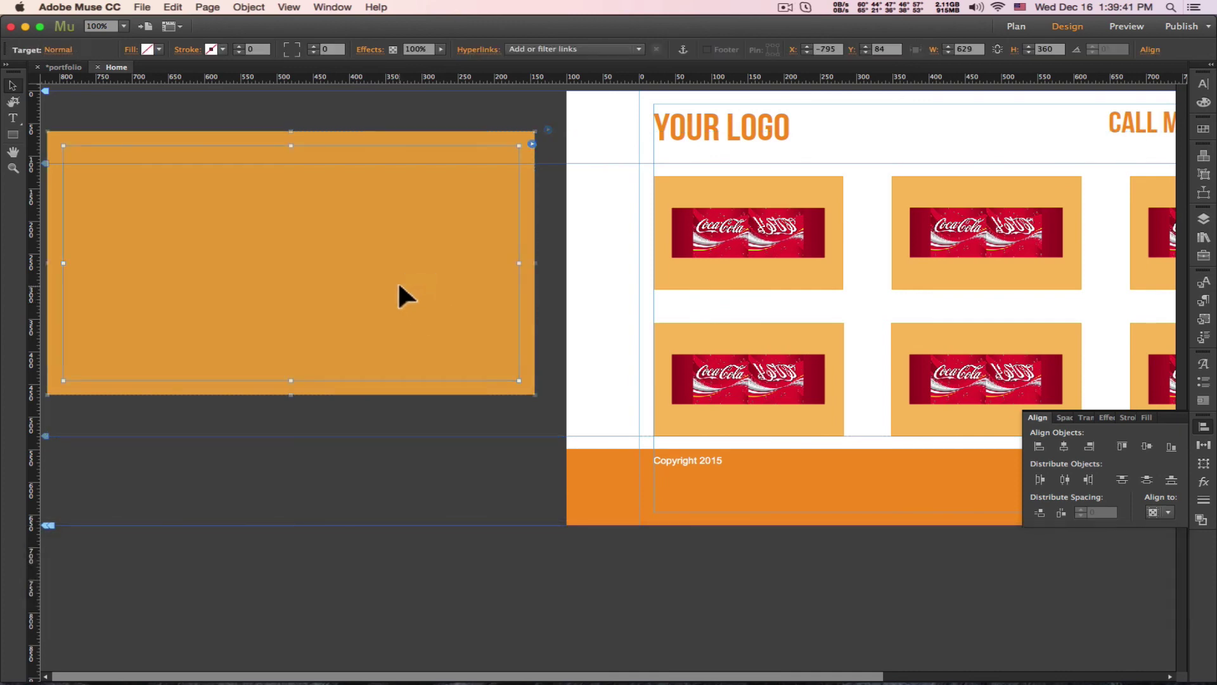
{"action": "key", "text": "super+v"}
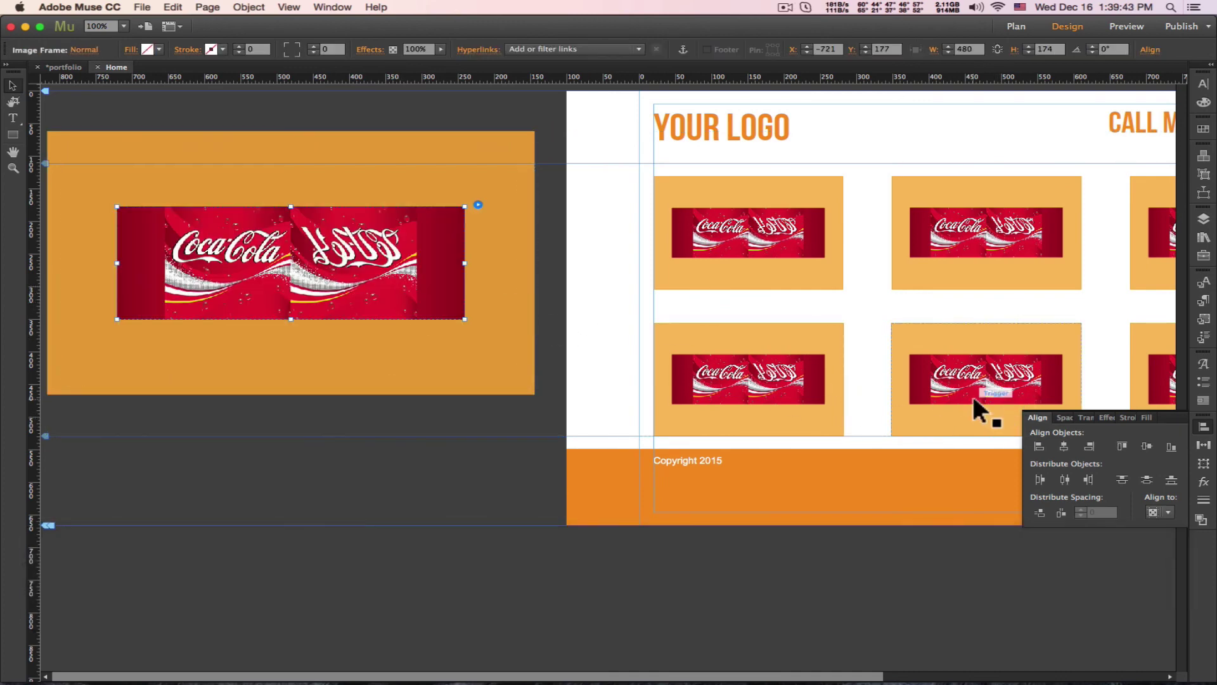
{"action": "left_click", "coordinate": [947, 382]}
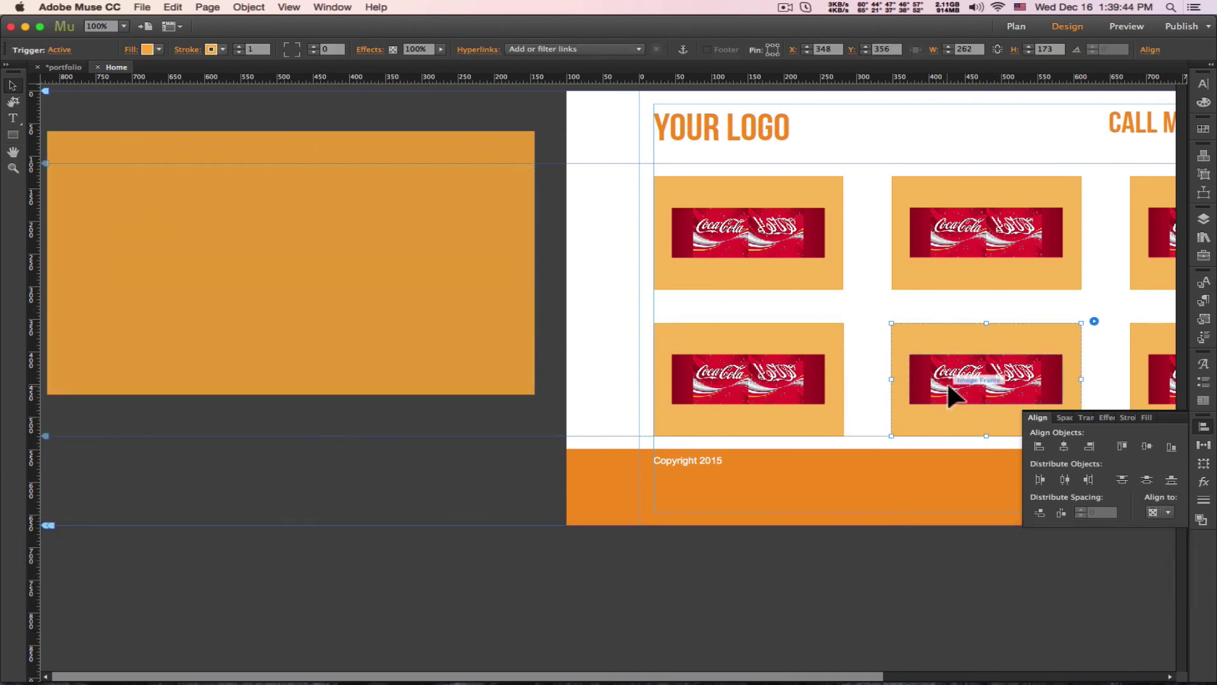
{"action": "left_click", "coordinate": [444, 294]}
{"action": "key", "text": "super+v"}
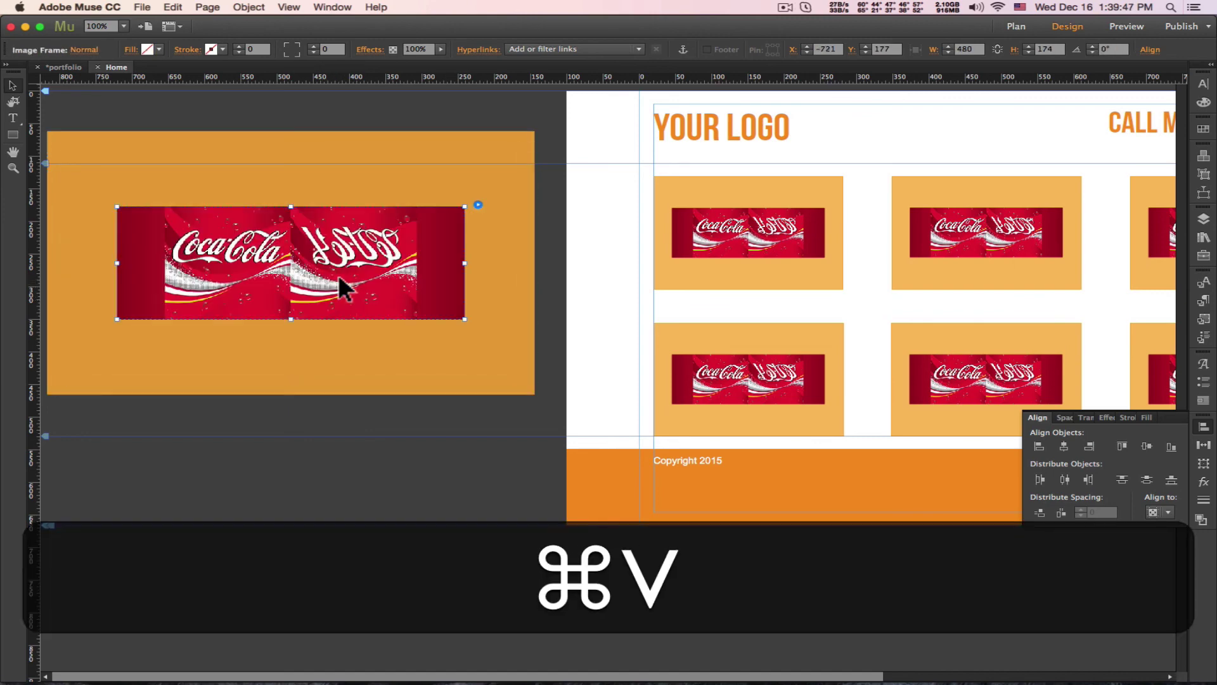
- Paste the large Coca-Cola image into the sixth trigger's lightbox target and deselect it
{"action": "scroll", "coordinate": [628, 343], "scroll_direction": "right", "scroll_amount": 1}
{"action": "scroll", "coordinate": [628, 343], "scroll_direction": "right", "scroll_amount": 10}
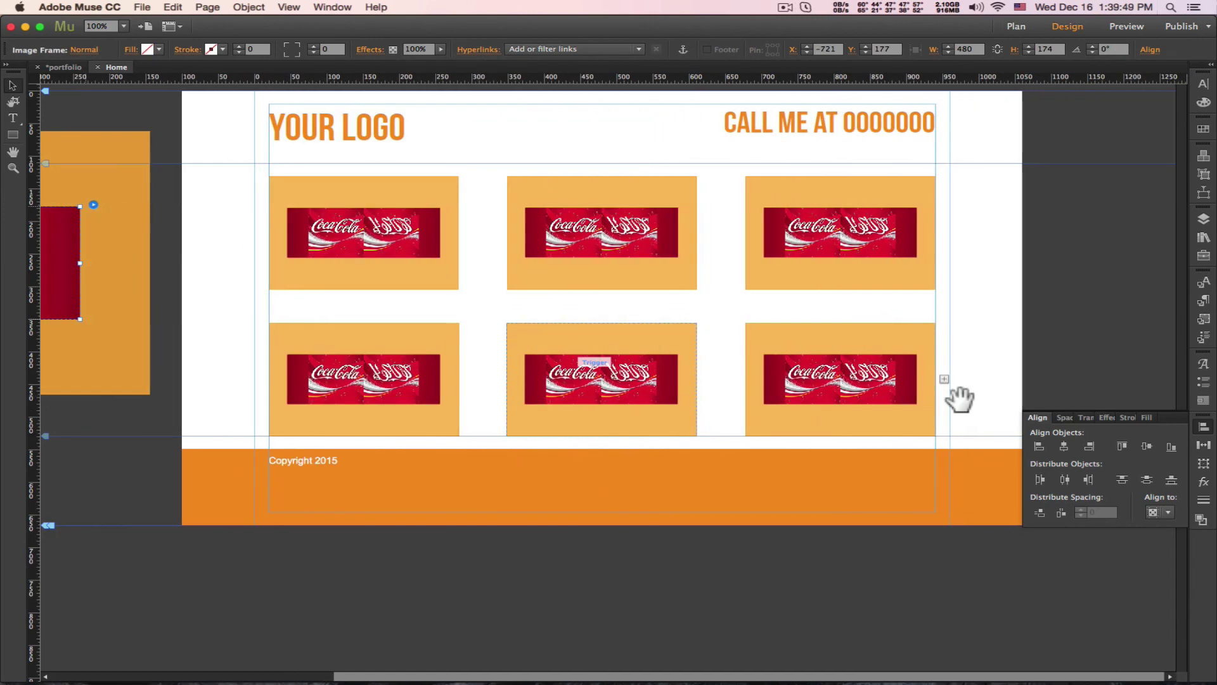
{"action": "left_click", "coordinate": [843, 387]}
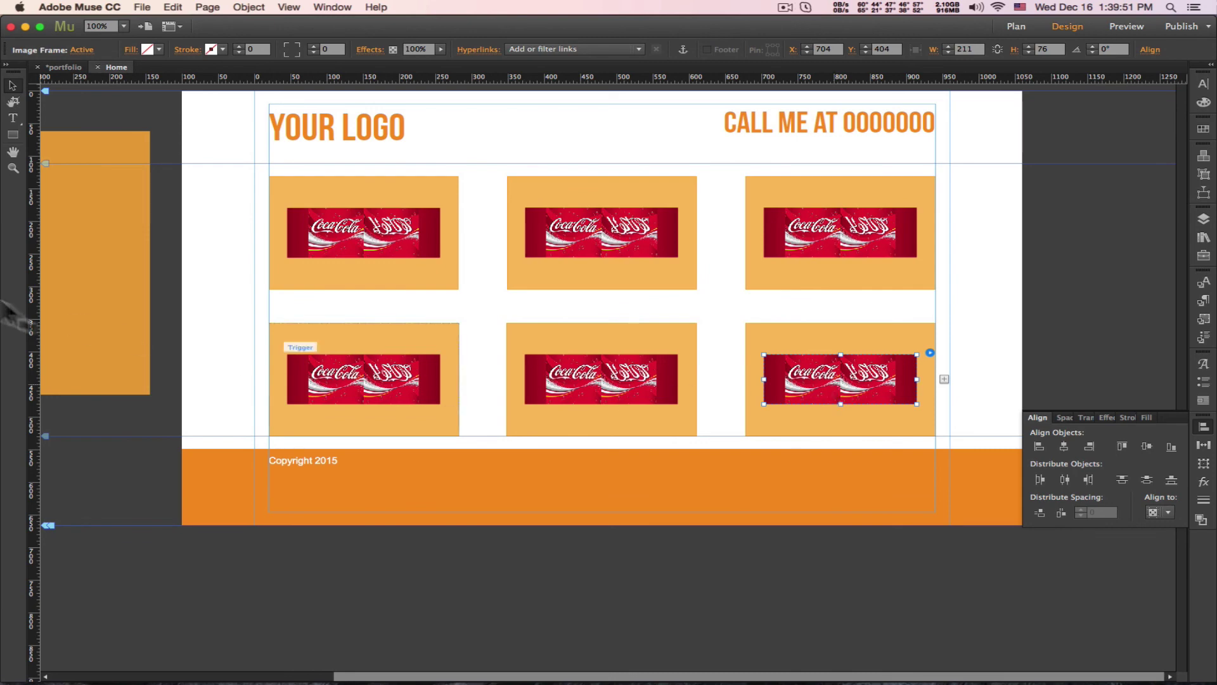
{"action": "left_click_drag", "start_coordinate": [127, 280], "coordinate": [457, 279]}
{"action": "left_click", "coordinate": [251, 272]}
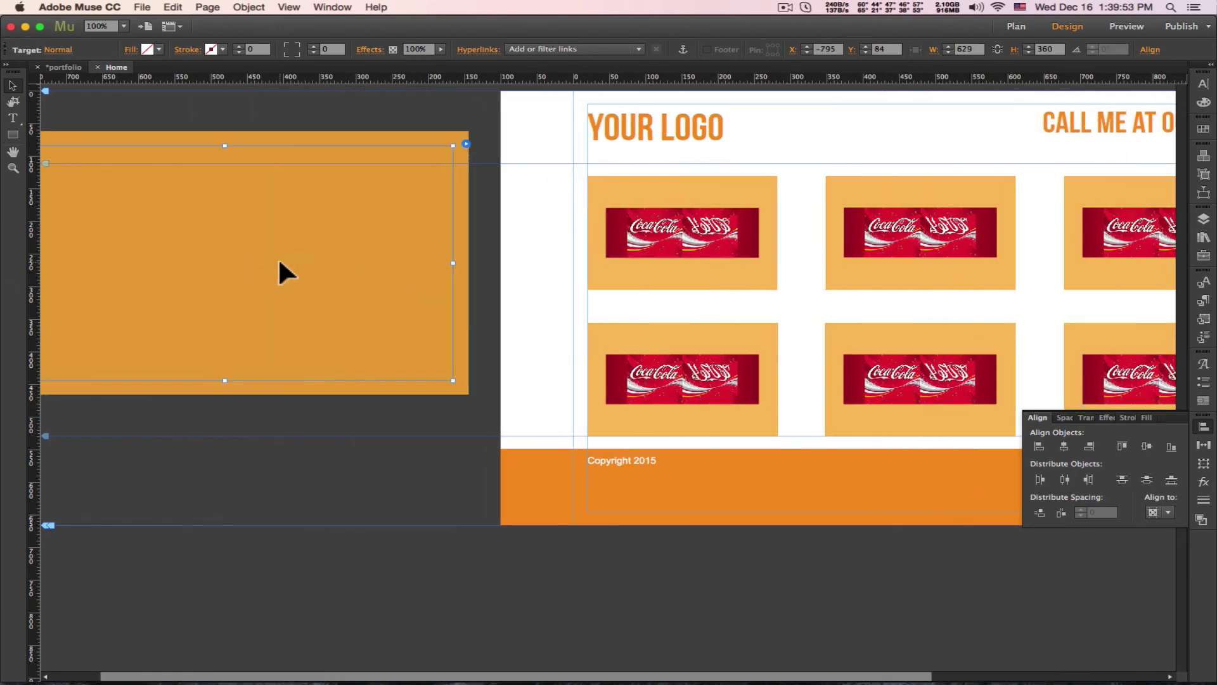
{"action": "key", "text": "super+v"}
{"action": "left_click", "coordinate": [498, 443]}
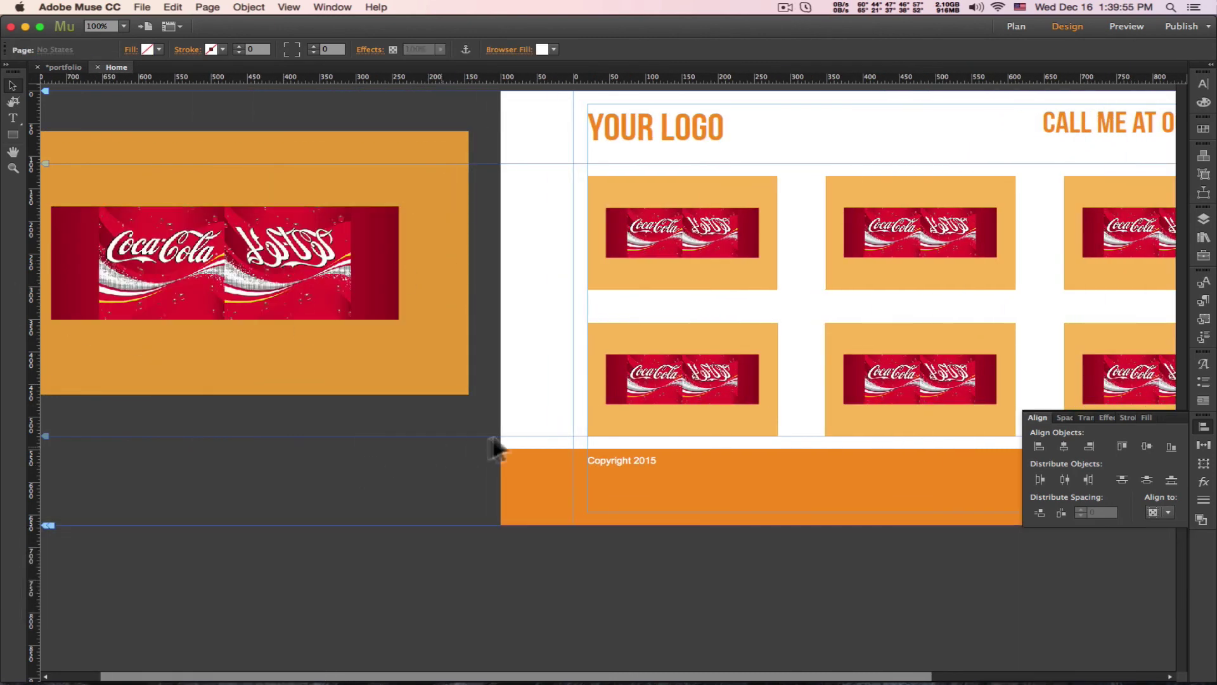
- Preview the Home page in the browser and check the header logo text
{"action": "scroll", "coordinate": [381, 381], "scroll_direction": "right", "scroll_amount": 8}
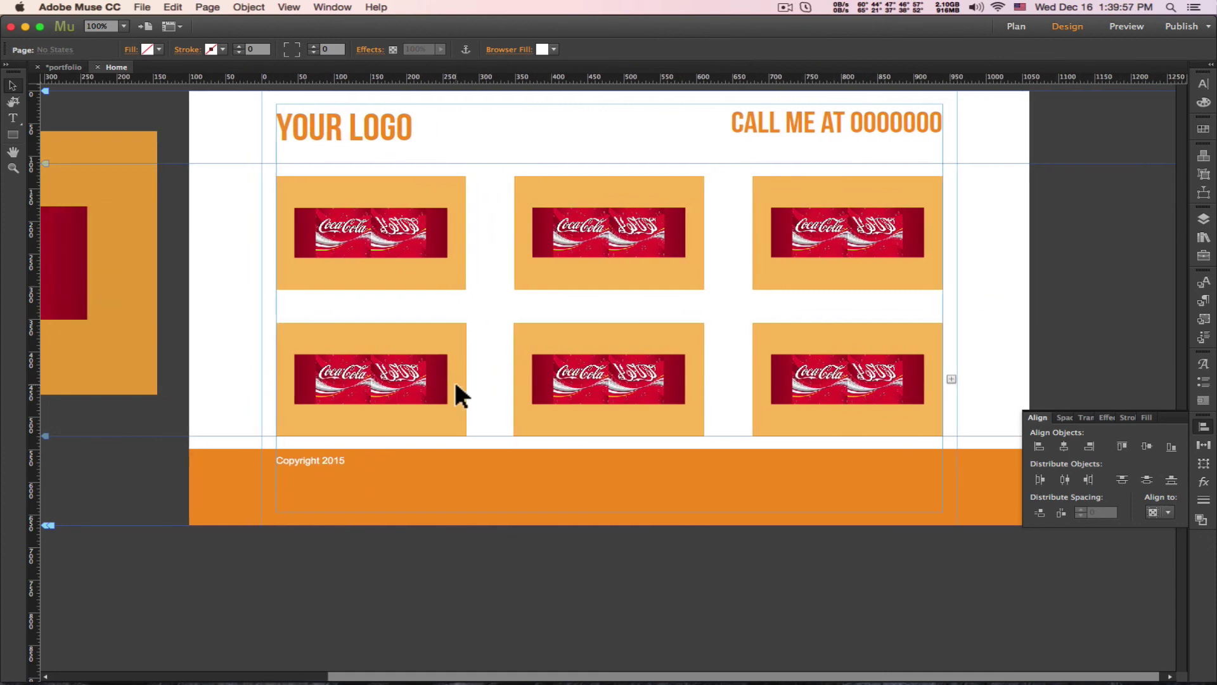
{"action": "left_click", "coordinate": [141, 7]}
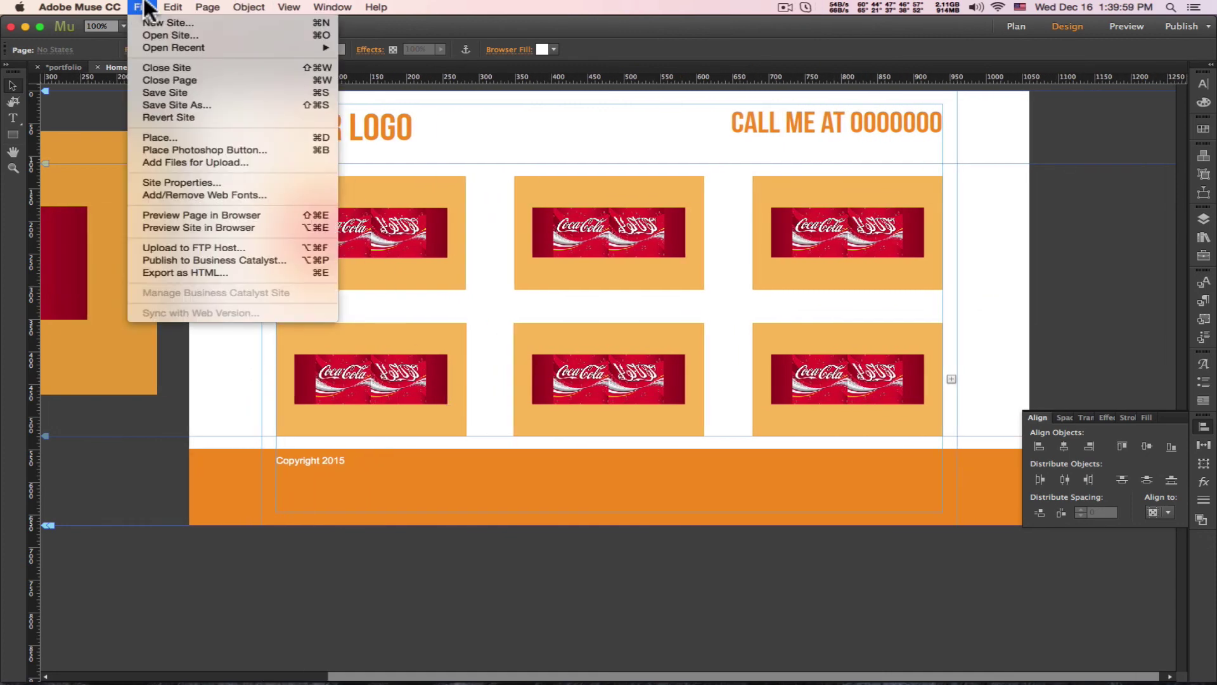
{"action": "left_click", "coordinate": [204, 216]}
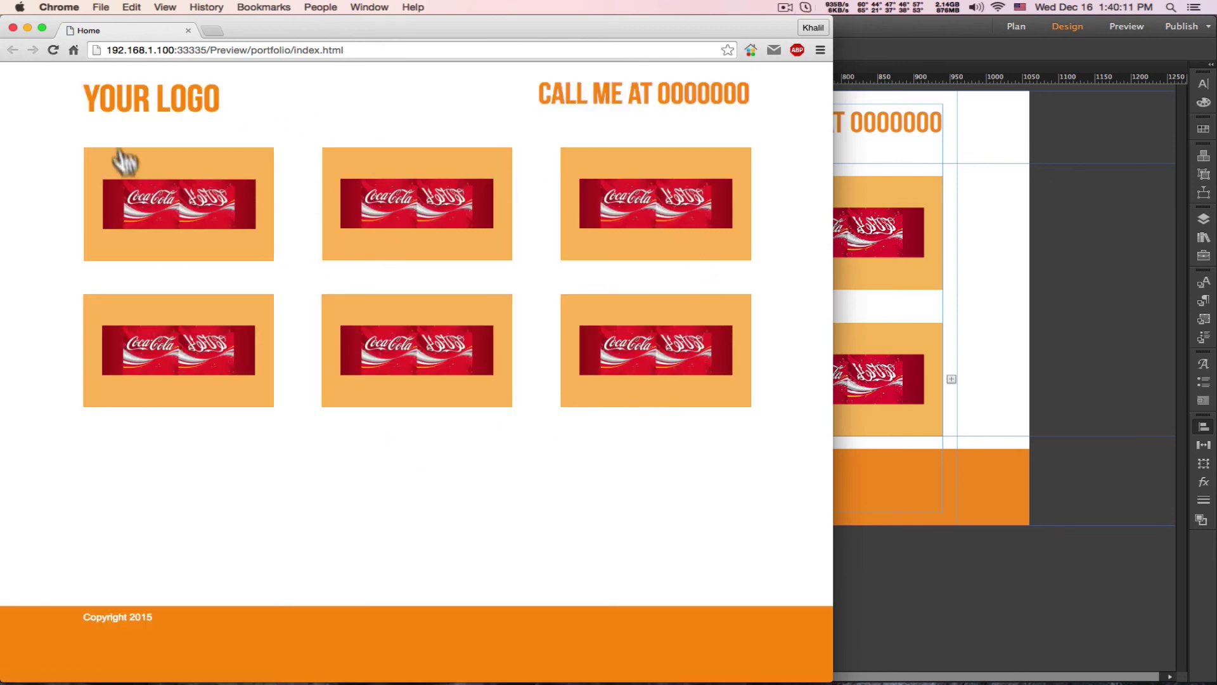
{"action": "left_click_drag", "start_coordinate": [84, 95], "coordinate": [214, 96]}
{"action": "left_click", "coordinate": [163, 127]}
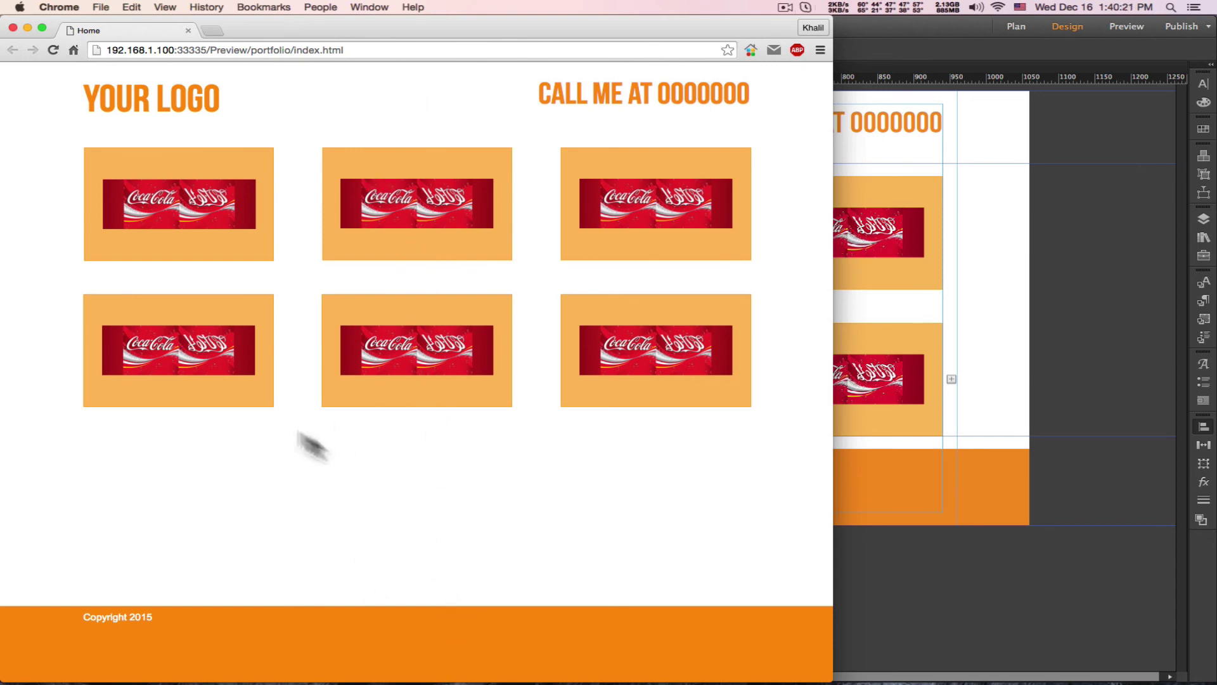
- Test the lightbox in the browser by opening and closing images from the top-row triggers and from the bottom row
{"action": "left_click", "coordinate": [145, 233]}
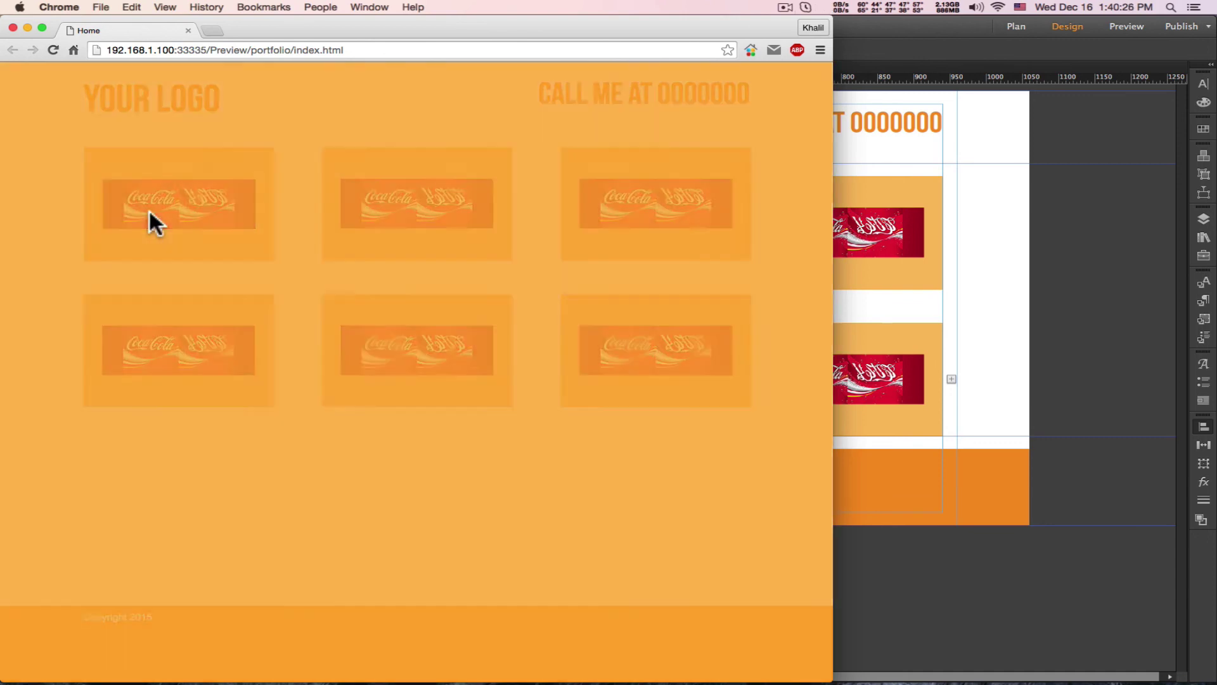
{"action": "left_click", "coordinate": [476, 215]}
{"action": "left_click", "coordinate": [452, 210]}
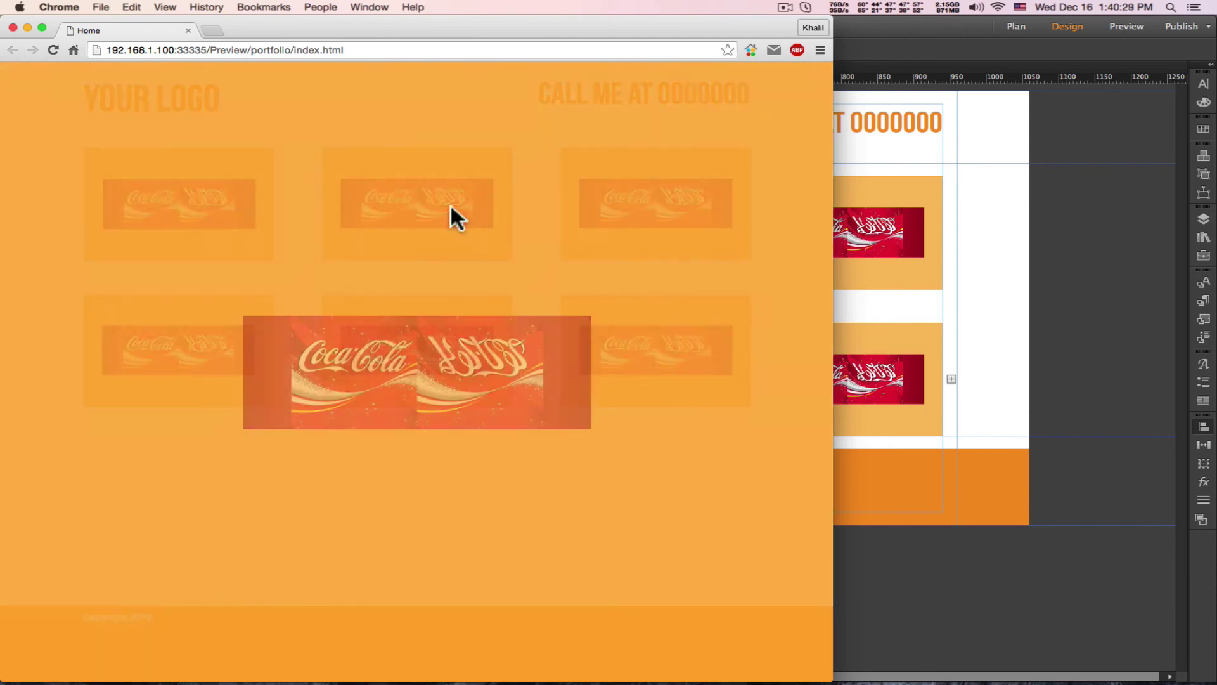
{"action": "left_click", "coordinate": [642, 211]}
{"action": "left_click", "coordinate": [678, 204]}
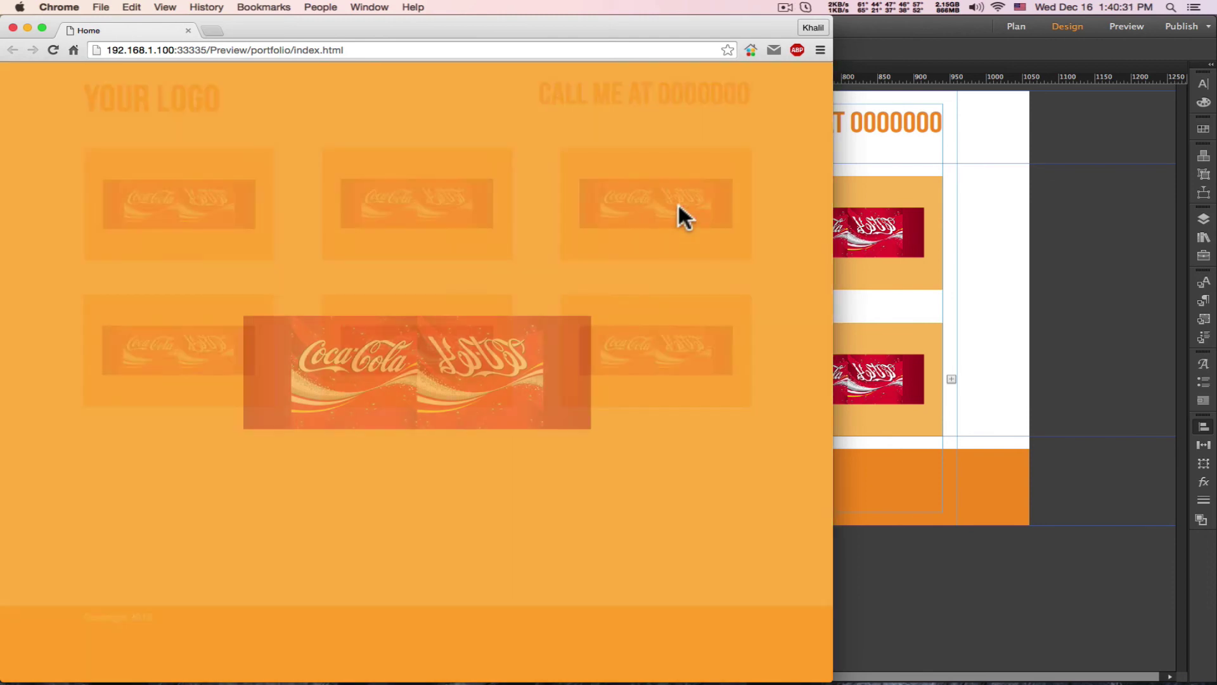
{"action": "left_click", "coordinate": [619, 219]}
{"action": "left_click", "coordinate": [152, 350]}
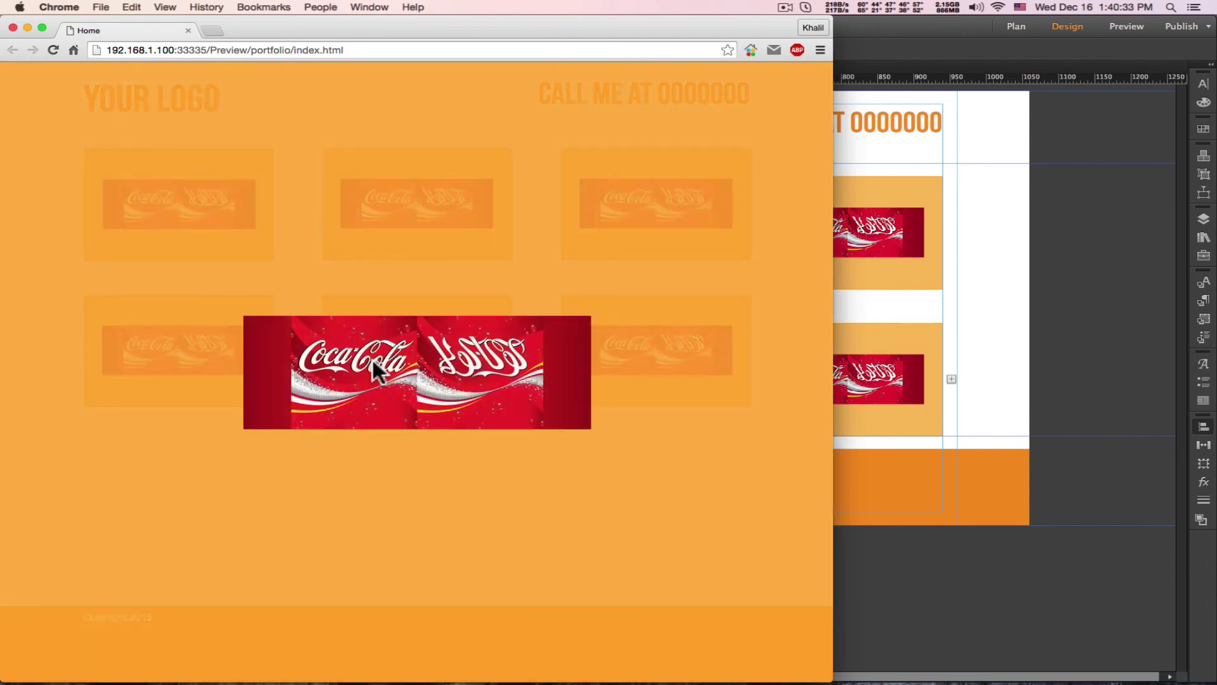
{"action": "left_click", "coordinate": [412, 253]}
{"action": "left_click", "coordinate": [595, 341]}
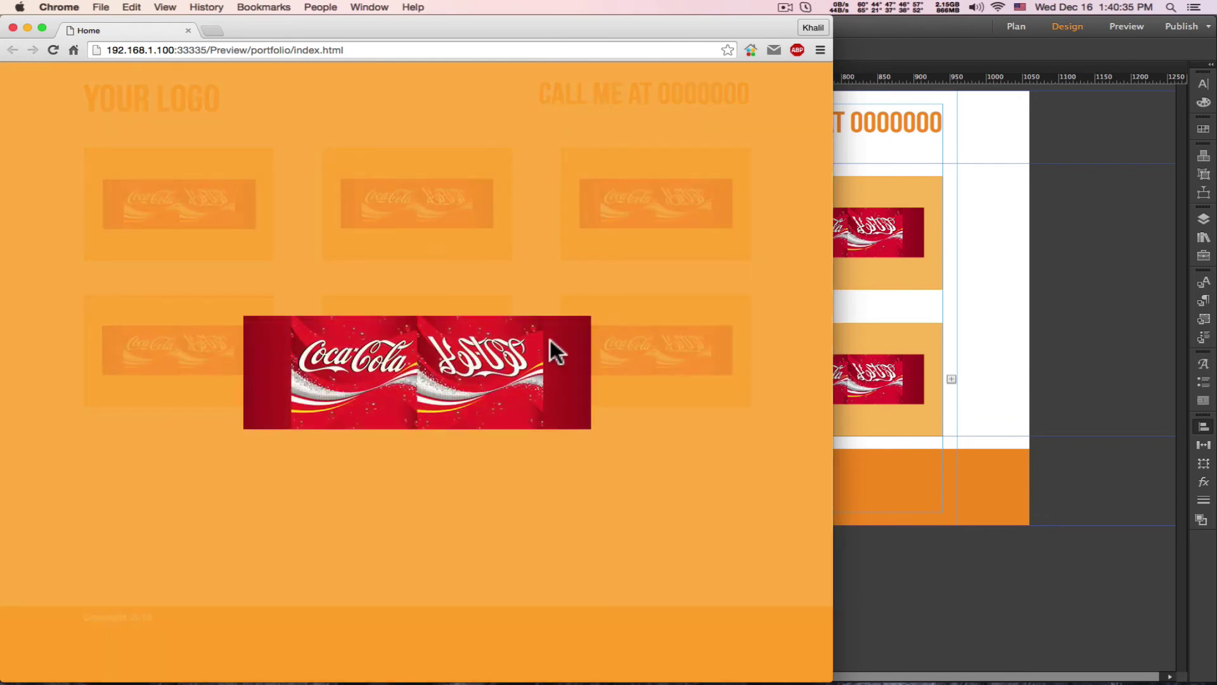
{"action": "left_click", "coordinate": [786, 8]}
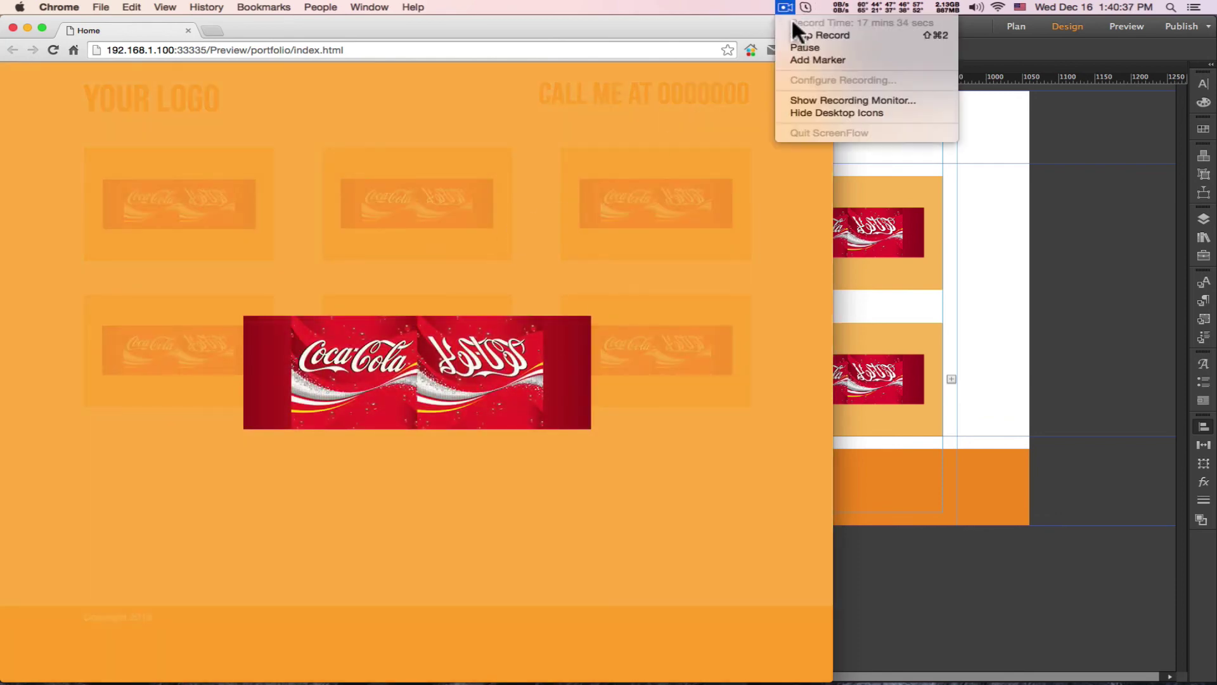
{"action": "left_click", "coordinate": [793, 35]}
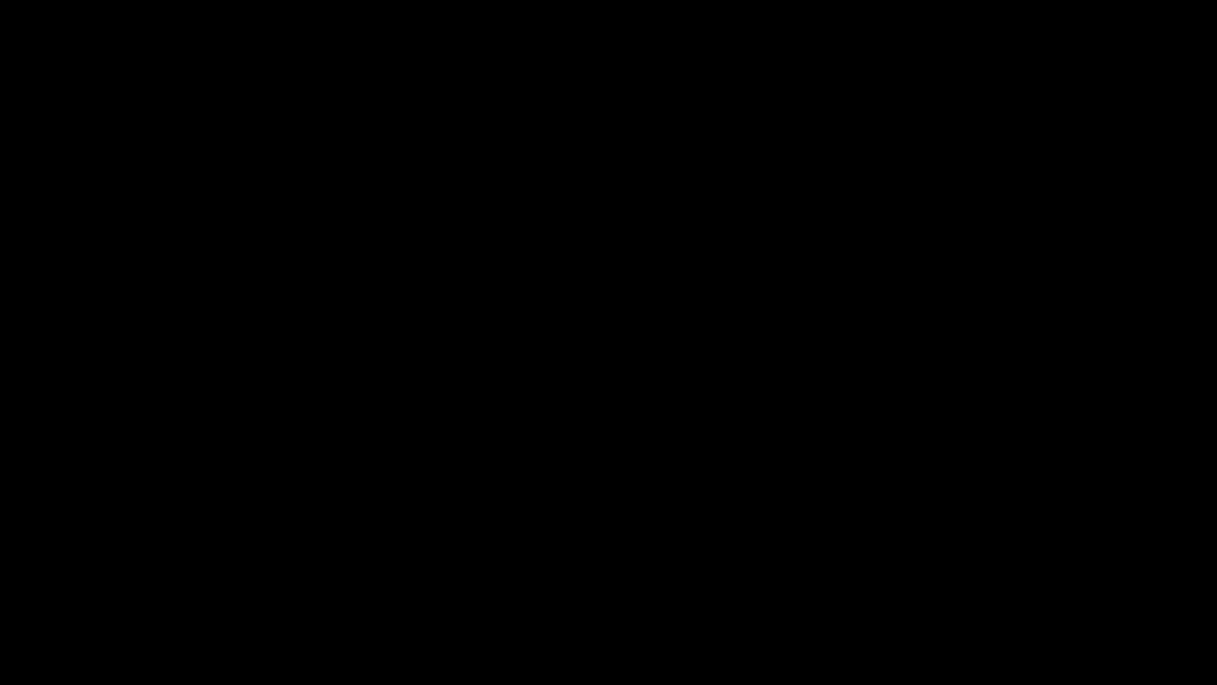